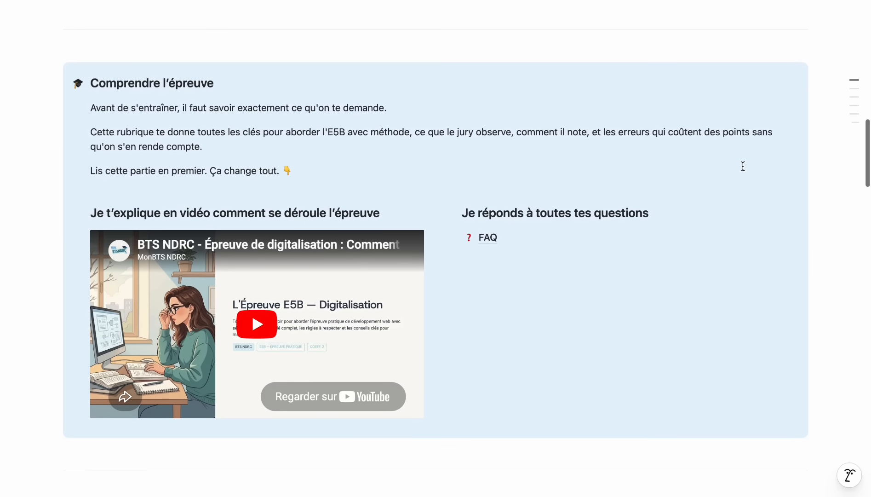
# Browse the Notion training page and open the WordPress Sujet n°3 card from the level 1 gallery.
pyautogui.scroll(-15, 742, 170)
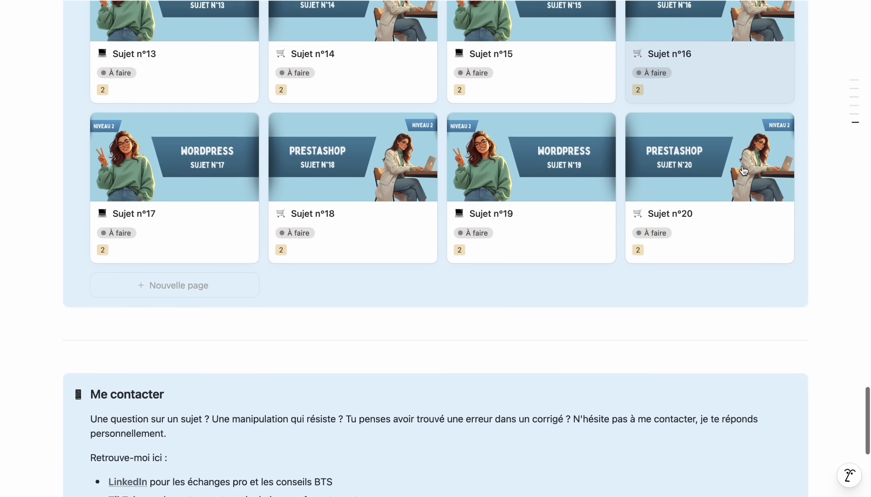
pyautogui.scroll(10, 743, 171)
pyautogui.scroll(3, 744, 171)
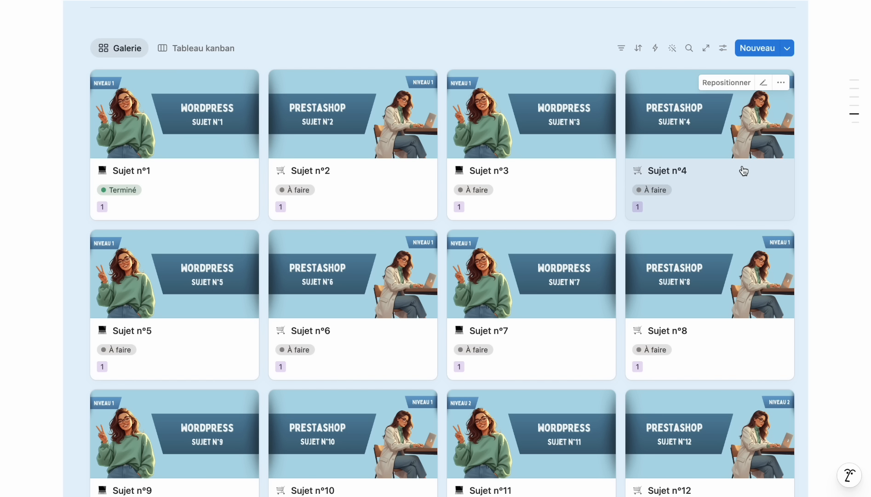
pyautogui.click(496, 135)
# Skim the Sujet n°3 exam document embedded in the page down to its annexes and return to its first page.
pyautogui.scroll(-6, 485, 346)
pyautogui.scroll(-4, 485, 346)
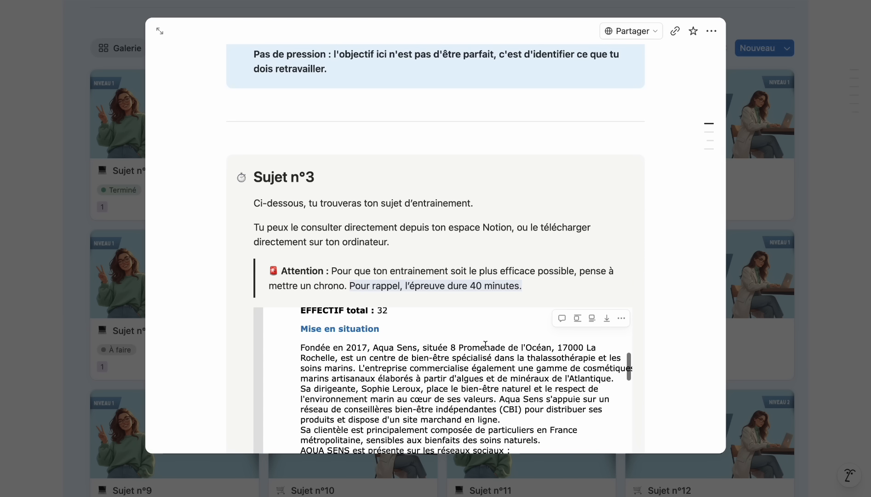
pyautogui.scroll(-5, 671, 386)
pyautogui.scroll(-10, 572, 278)
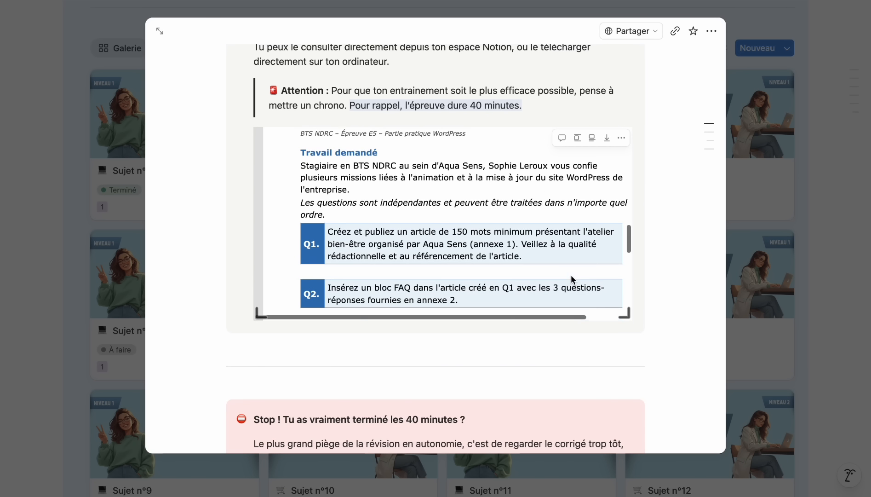
pyautogui.scroll(3, 572, 278)
pyautogui.scroll(1, 572, 279)
pyautogui.scroll(-7, 572, 278)
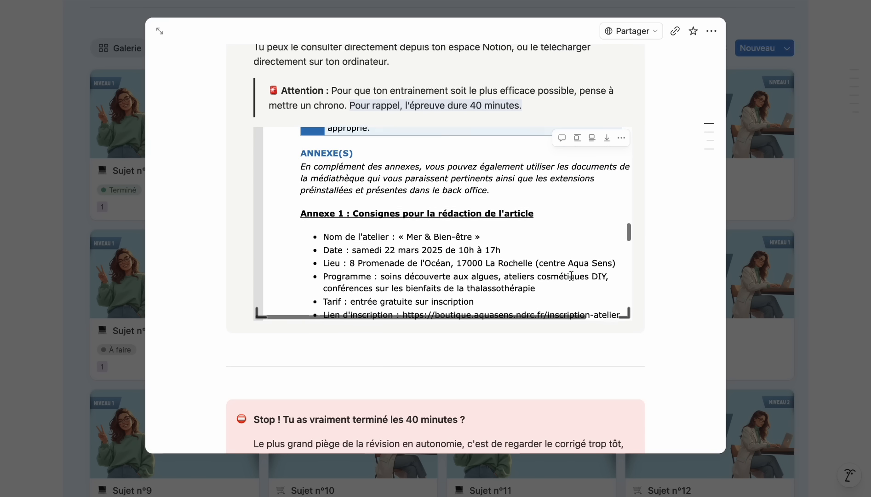
pyautogui.scroll(10, 571, 278)
pyautogui.scroll(6, 571, 275)
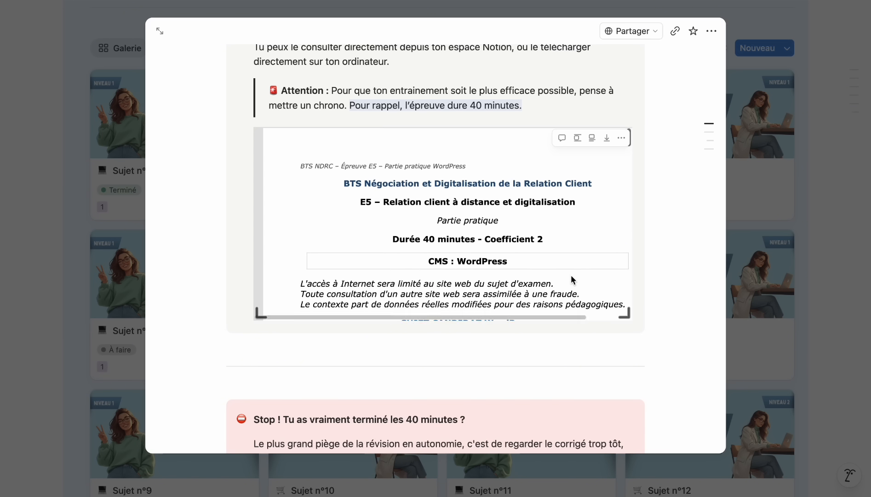
# Read the subject's Mise en situation, the Travail demandé questions and the Annexe 1 instructions for writing the article.
pyautogui.scroll(-4, 572, 275)
pyautogui.scroll(-4, 570, 280)
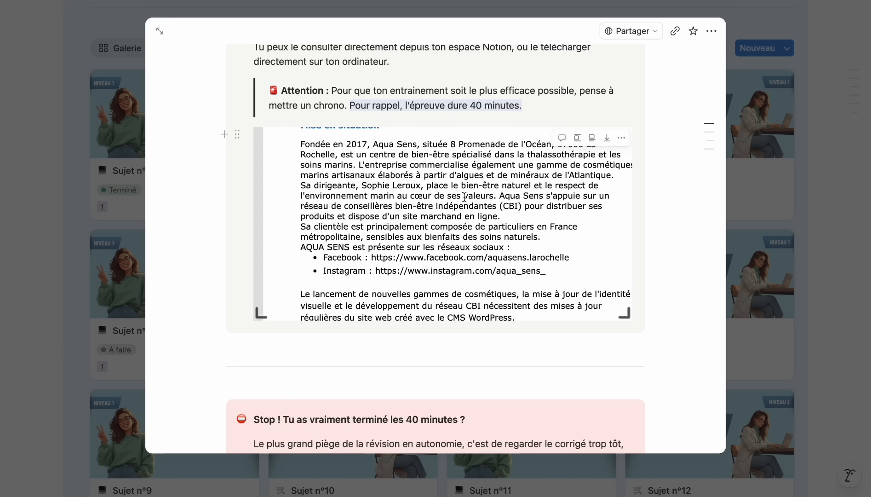
pyautogui.scroll(1, 464, 198)
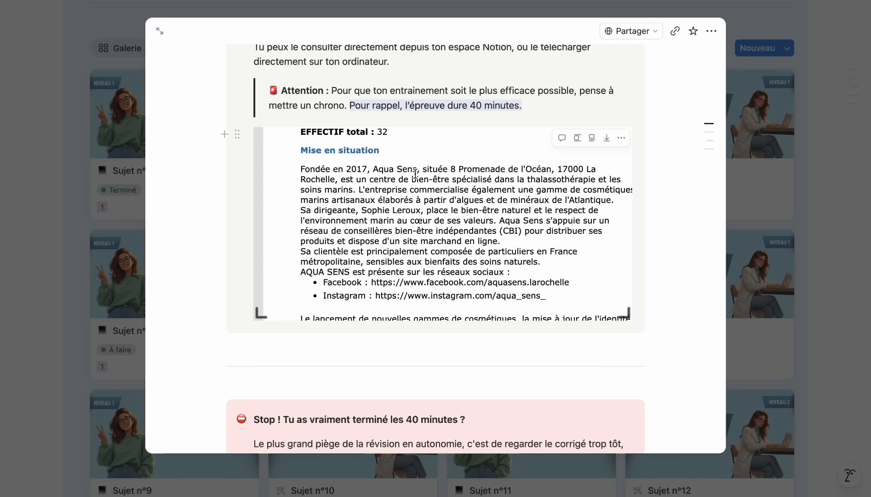
pyautogui.scroll(-10, 415, 173)
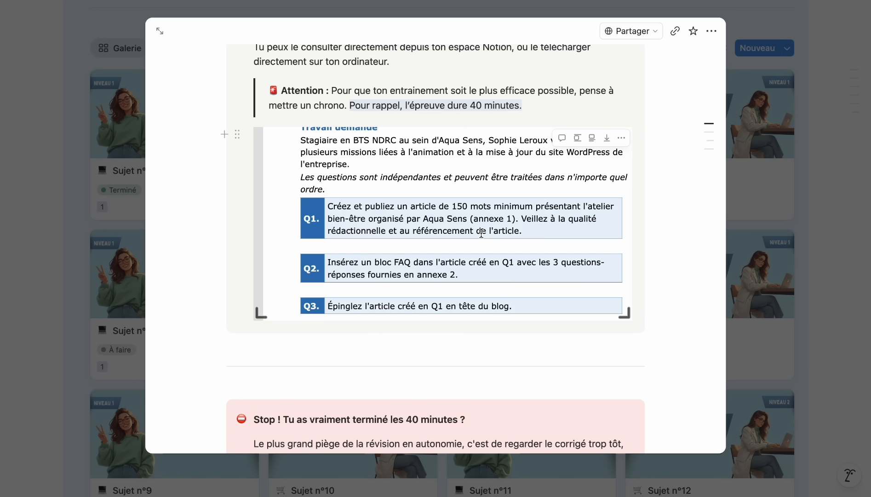
pyautogui.scroll(1, 434, 208)
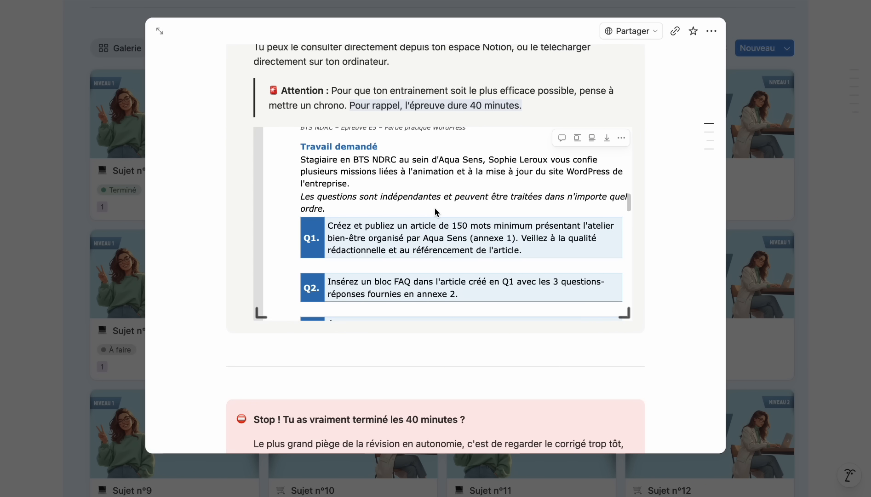
pyautogui.scroll(-10, 434, 207)
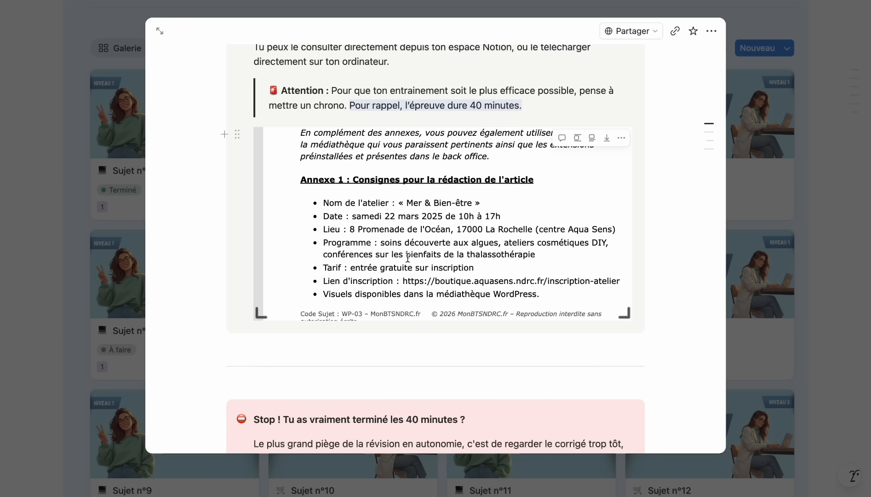
pyautogui.scroll(-3, 407, 256)
pyautogui.scroll(-3, 407, 257)
pyautogui.scroll(3, 407, 257)
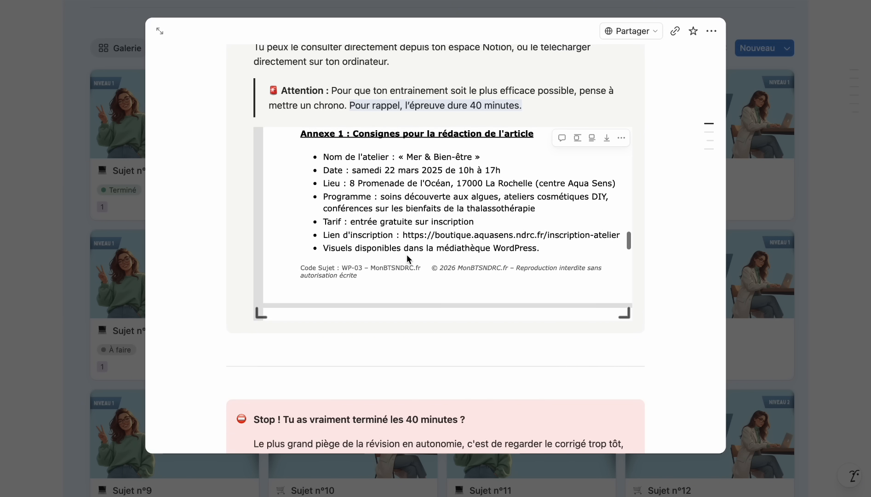
# Switch to the WordPress admin and view the blank new-article editor, returning to the articles list without writing anything.
pyautogui.hotkey('ctrl', 'Up')
pyautogui.click(565, 14)
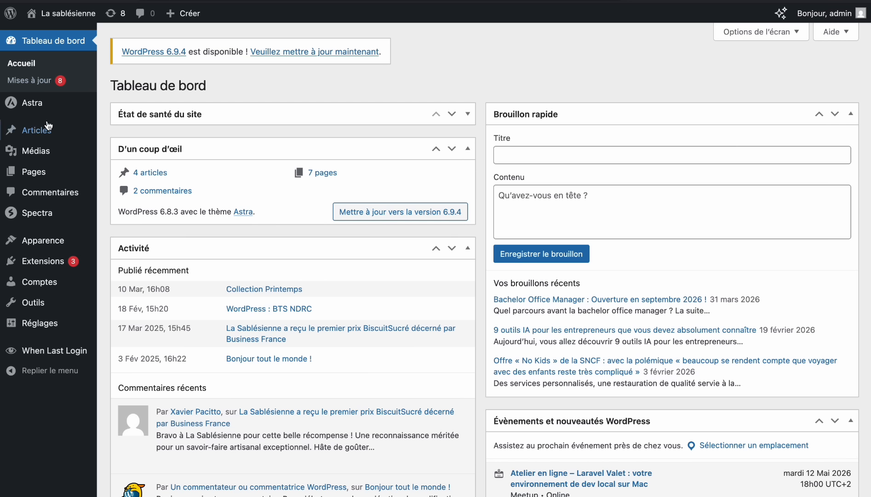
pyautogui.moveTo(36, 131)
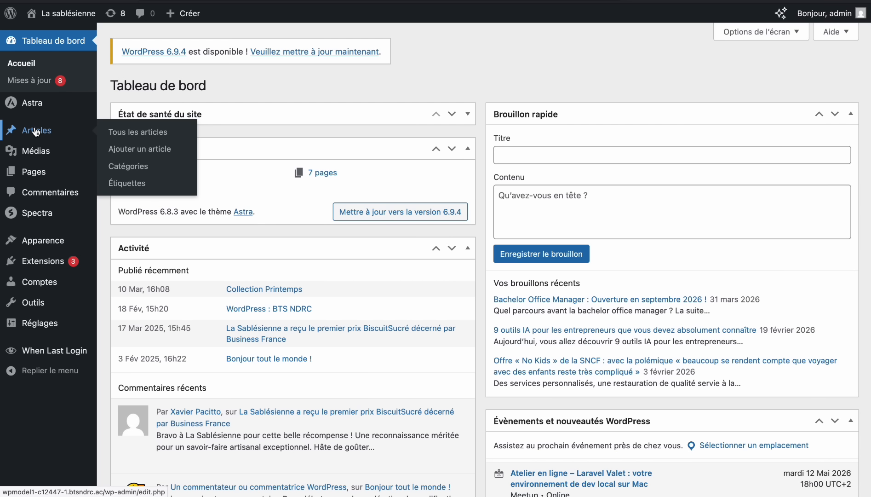
pyautogui.click(36, 131)
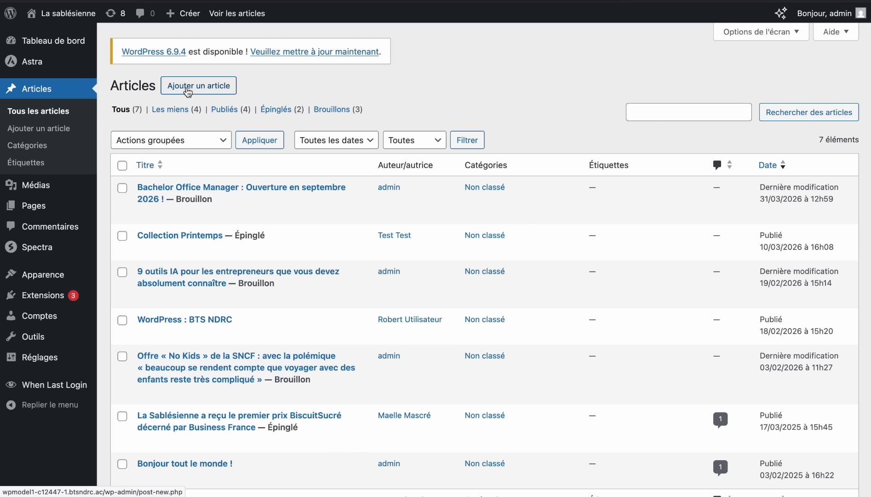
pyautogui.click(187, 92)
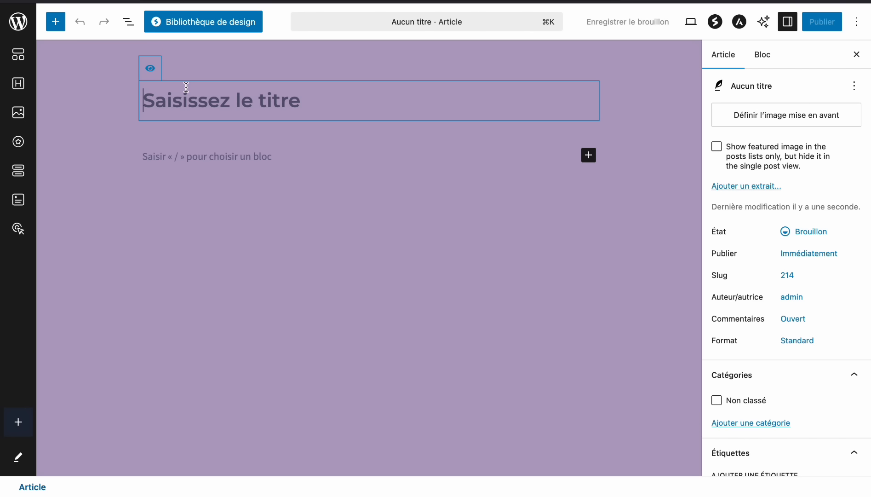
pyautogui.click(12, 25)
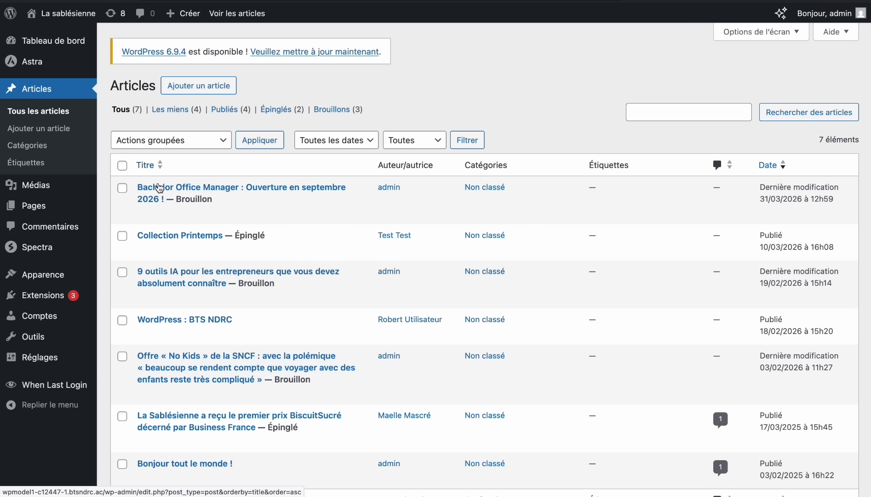
# Activate the Yoast SEO plugin among the installed extensions.
pyautogui.click(36, 302)
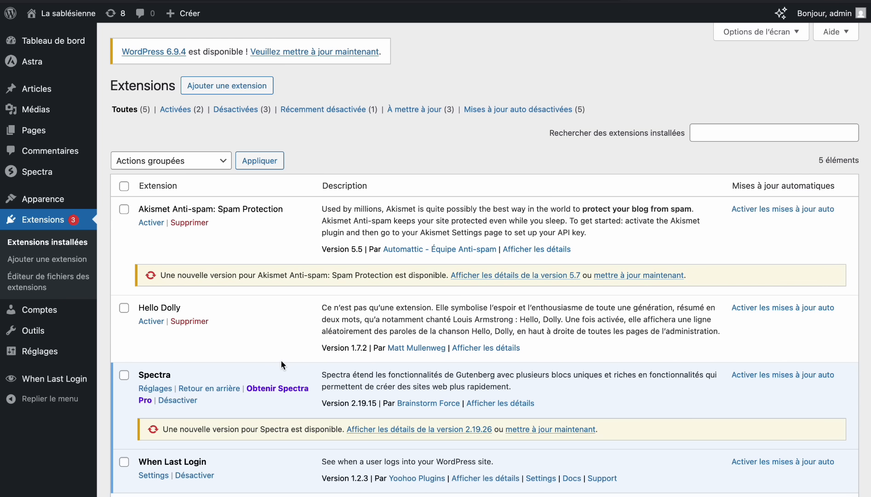
pyautogui.scroll(-5, 280, 359)
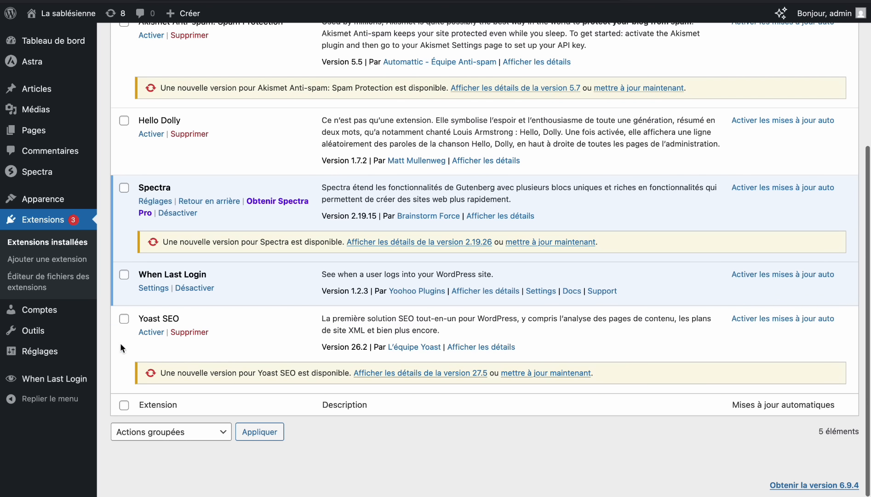
pyautogui.click(156, 334)
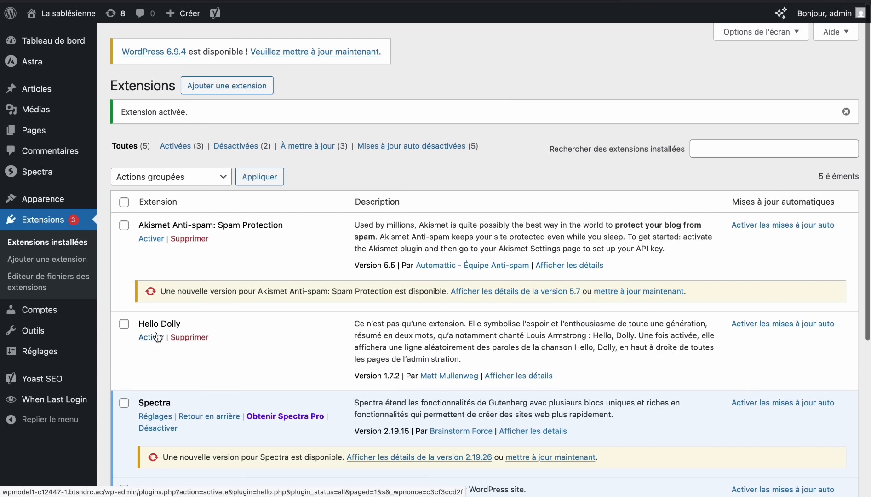
pyautogui.scroll(-5, 158, 337)
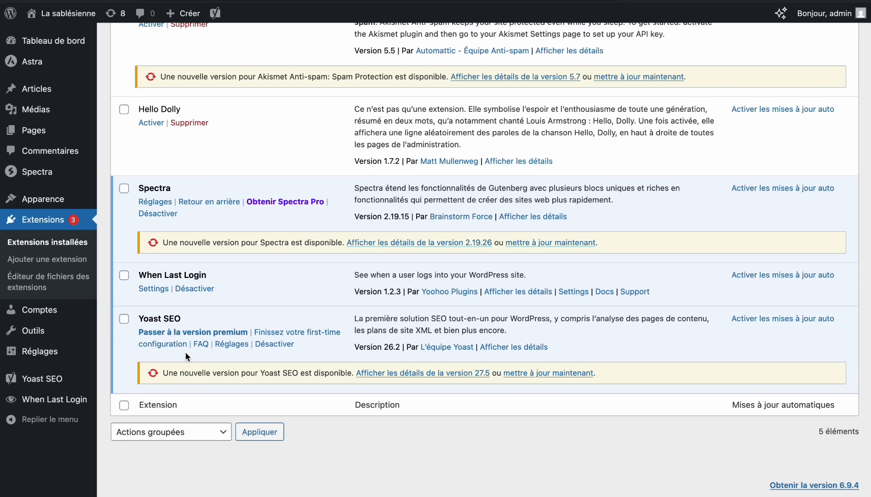
# Start a new blank article from the articles list.
pyautogui.moveTo(38, 92)
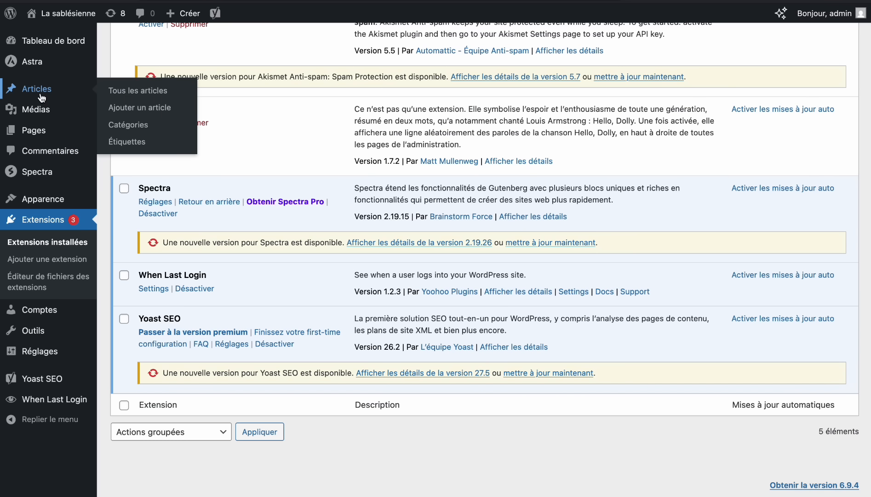
pyautogui.click(42, 96)
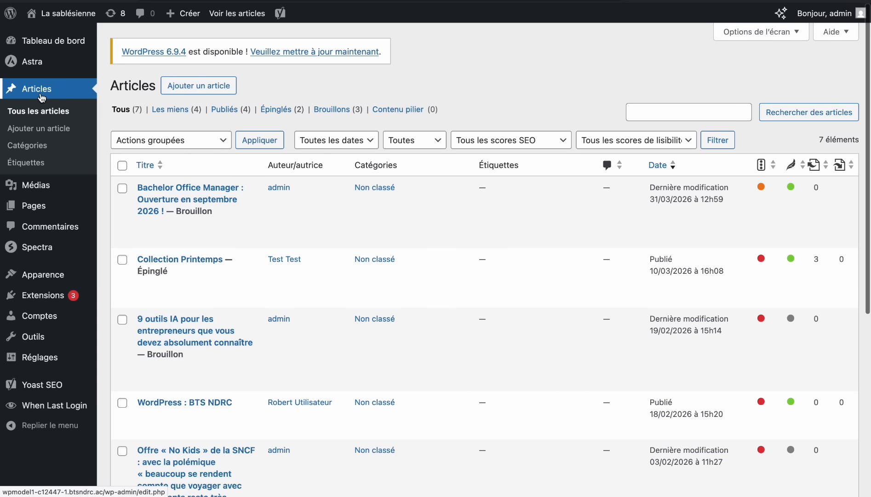
pyautogui.click(196, 87)
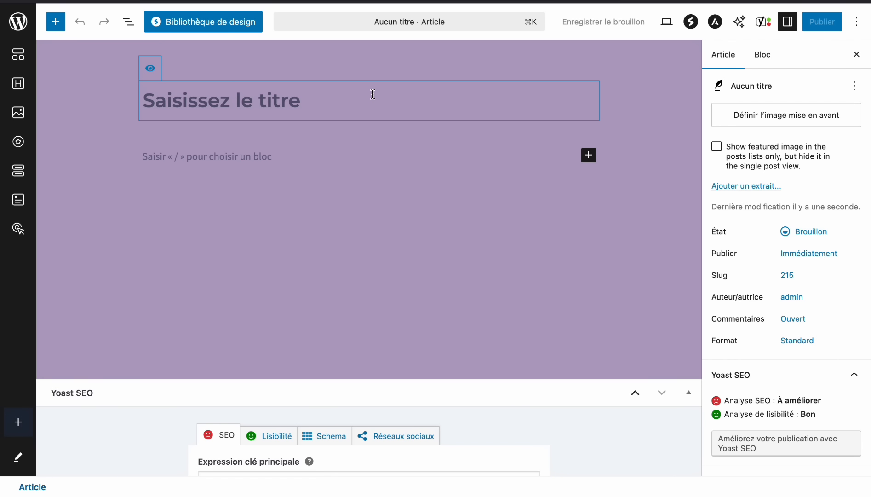
# Switch back to the Sujet n°3 page in Notion and reread question Q1 and the Annexe 1 article instructions.
pyautogui.hotkey('ctrl', 'Up')
pyautogui.click(436, 10)
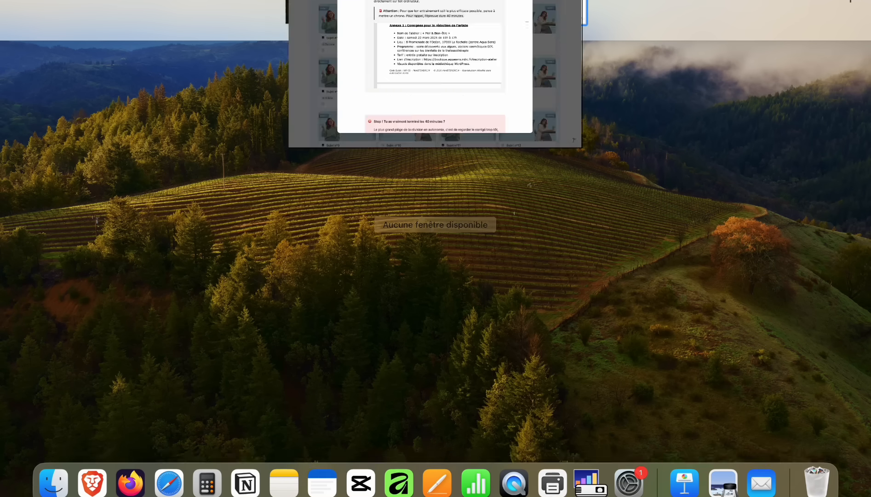
pyautogui.scroll(2, 470, 189)
pyautogui.scroll(5, 470, 190)
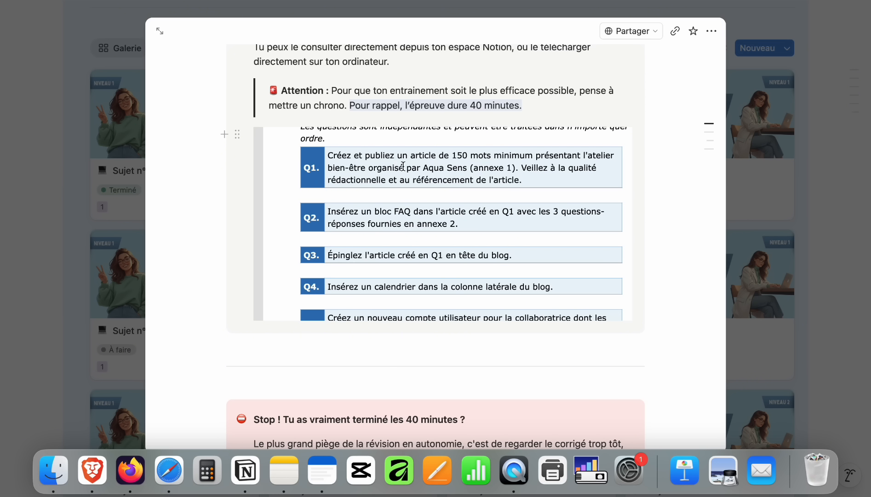
pyautogui.scroll(-3, 461, 227)
pyautogui.scroll(-4, 460, 227)
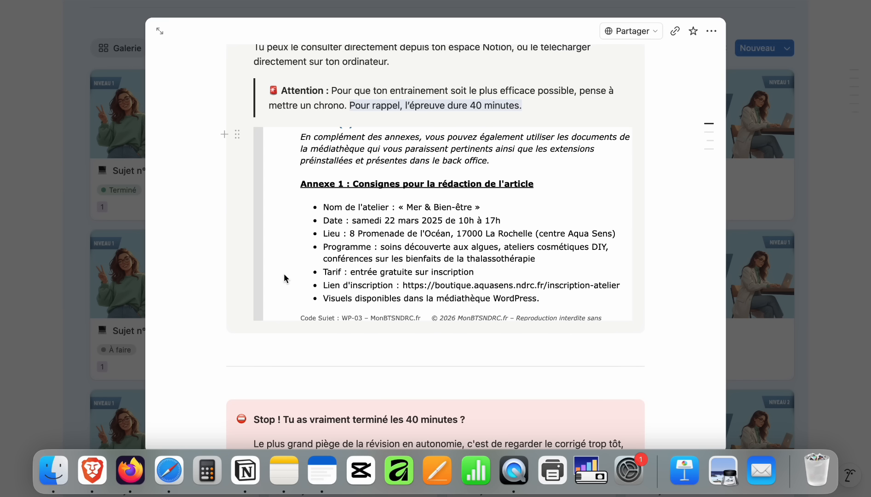
pyautogui.scroll(-2, 285, 278)
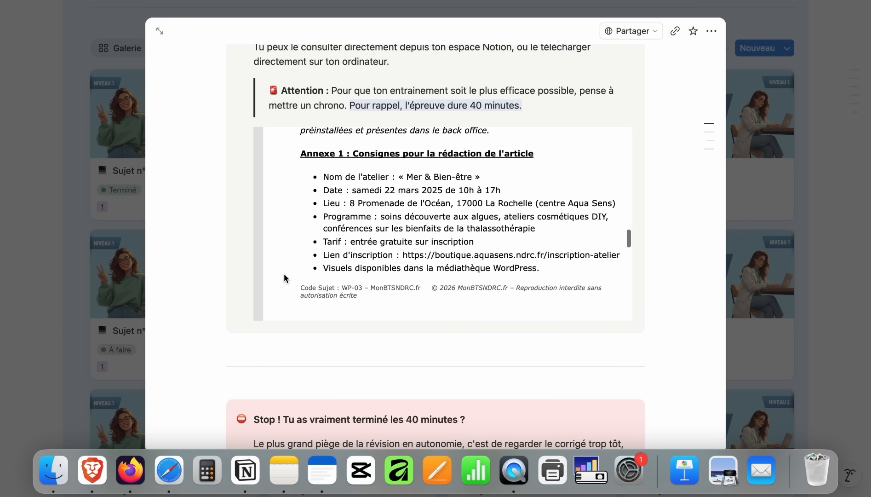
# Return to the blank WordPress article and examine the Yoast SEO section beneath it, collapsing and re-expanding it.
pyautogui.hotkey('ctrl', 'Up')
pyautogui.click(543, 29)
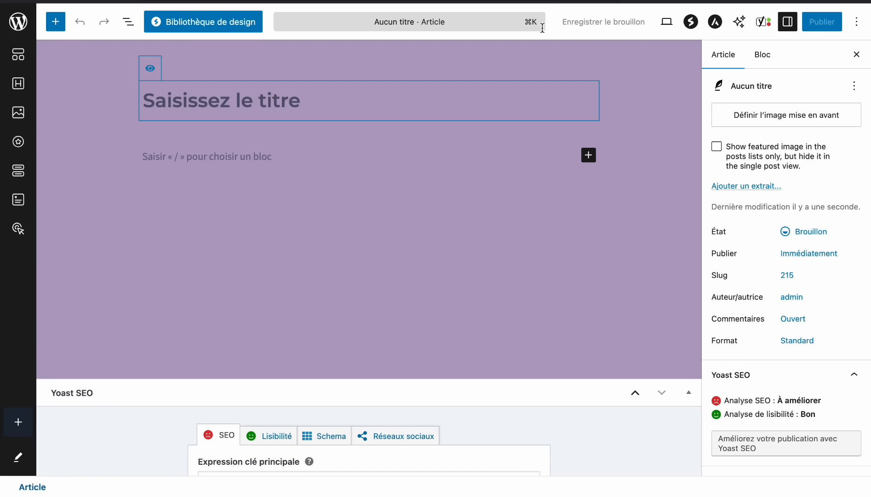
pyautogui.click(637, 394)
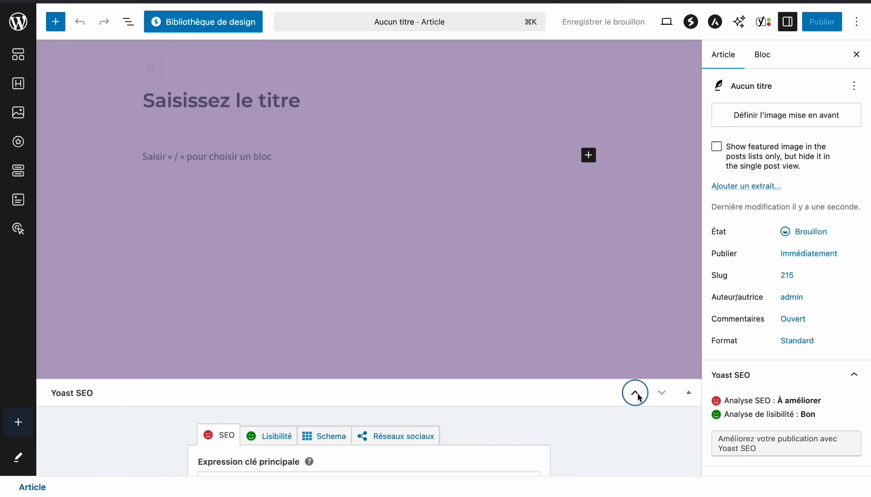
pyautogui.click(663, 394)
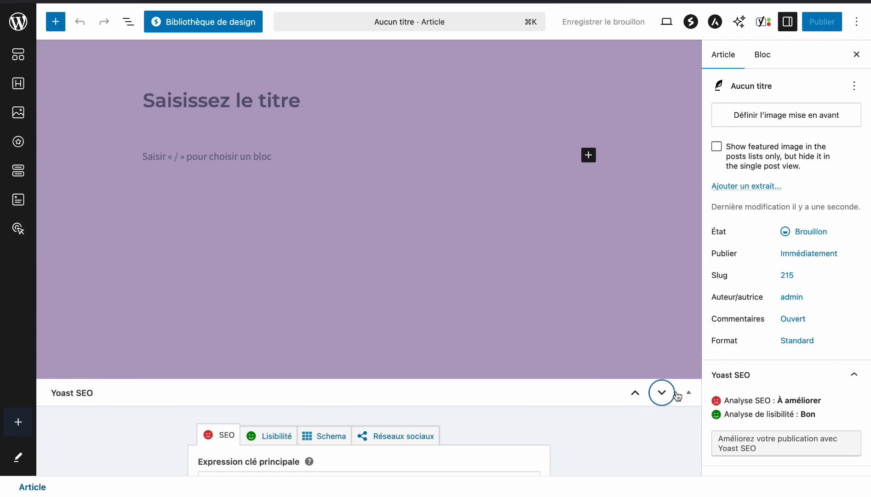
pyautogui.click(685, 393)
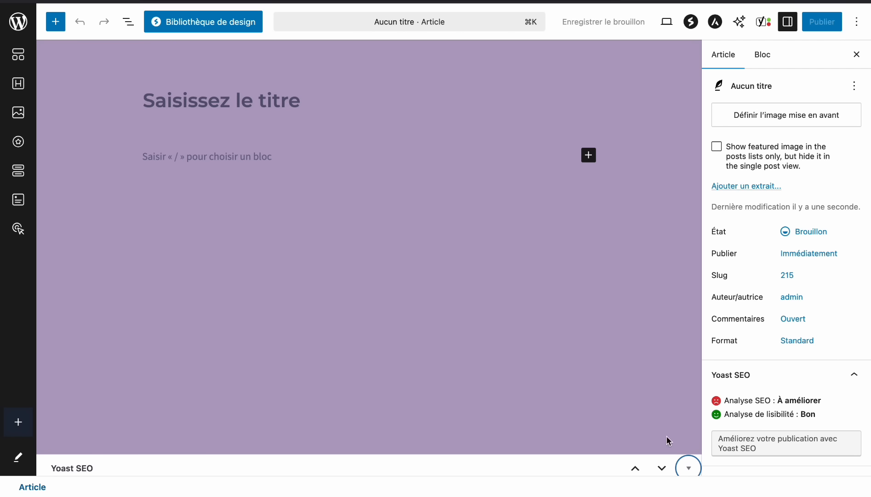
pyautogui.click(689, 468)
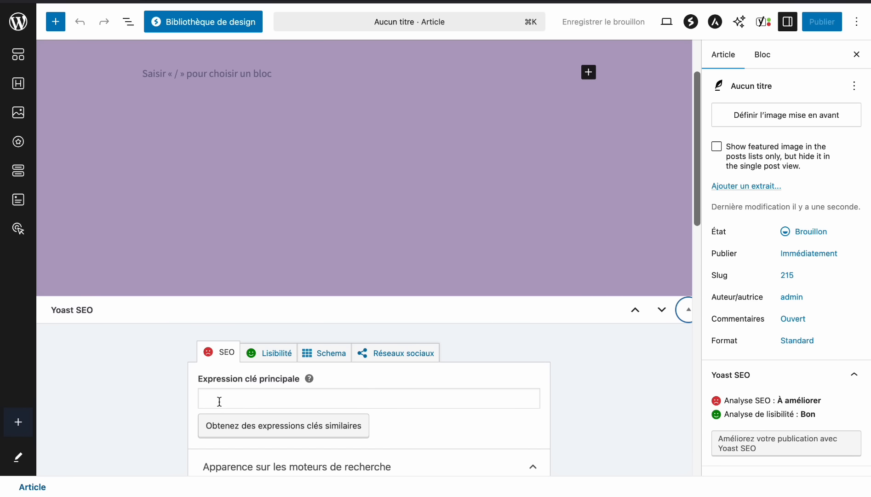
pyautogui.scroll(1, 311, 255)
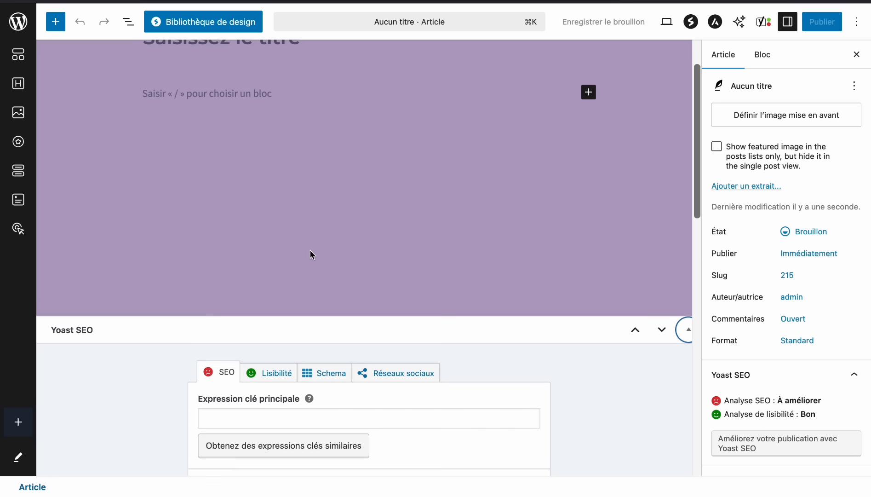
pyautogui.scroll(2, 312, 254)
pyautogui.scroll(-3, 312, 254)
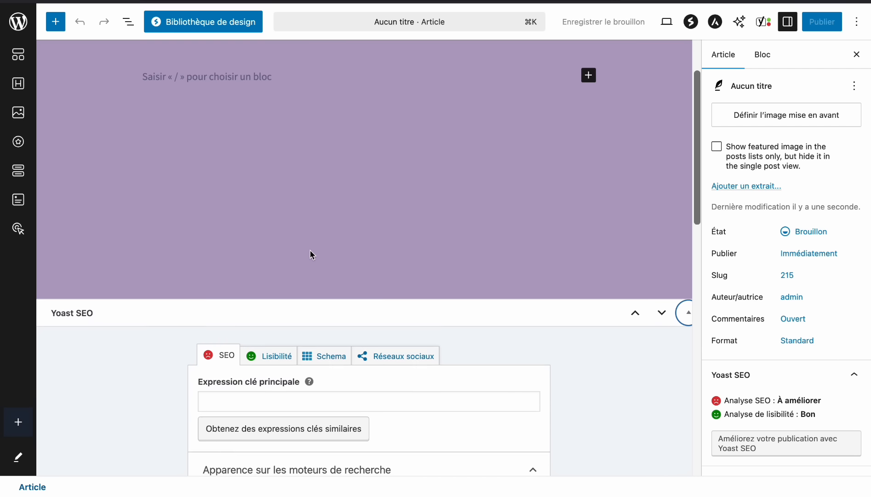
# Set the Yoast SEO focus keyphrase (Expression clé principale) to "Aqua sens".
pyautogui.click(282, 404)
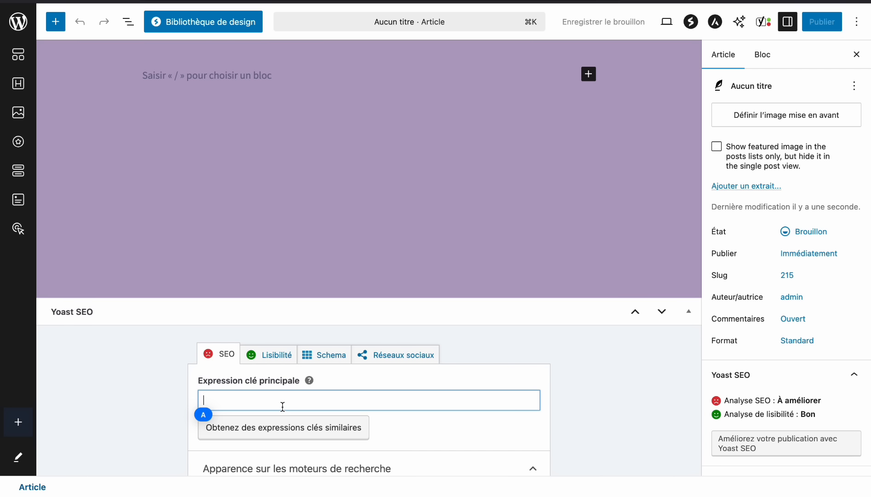
pyautogui.write('Aqua sen')
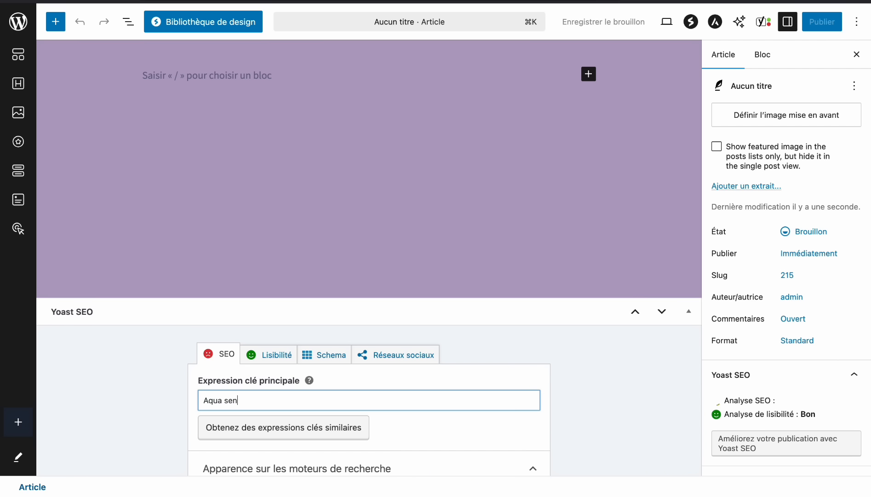
pyautogui.write('s')
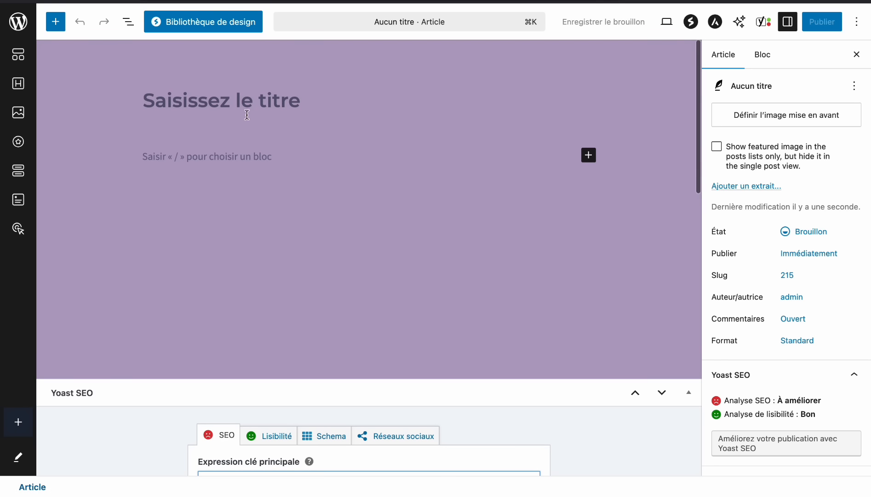
# Title the article "AQUA SENS : Nouvel atelier bien-être".
pyautogui.click(247, 114)
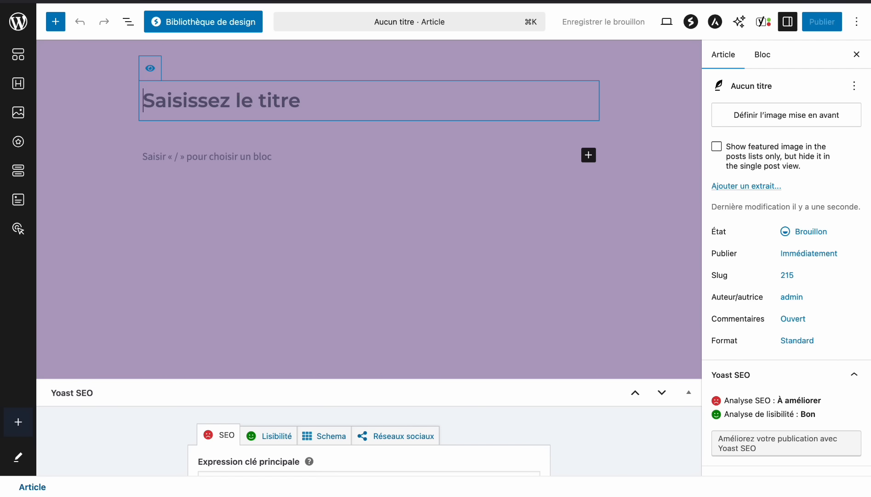
pyautogui.write('AQUA SENS ')
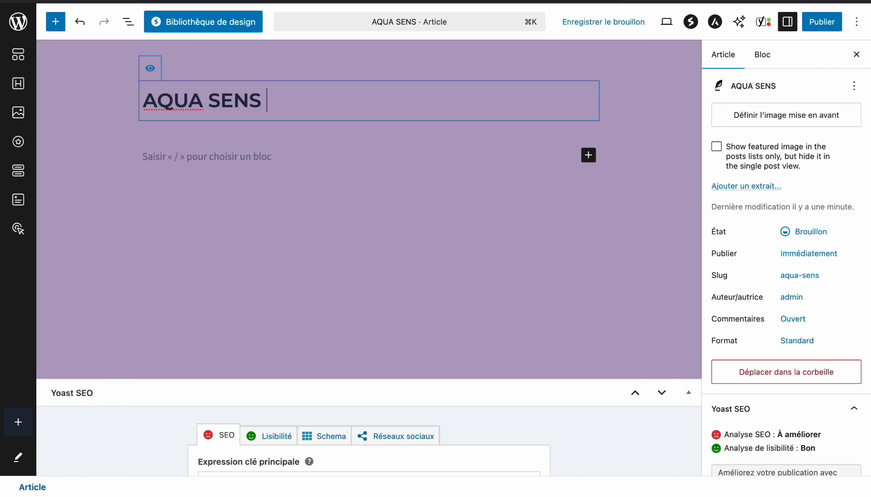
pyautogui.write(': Nouvel atelier')
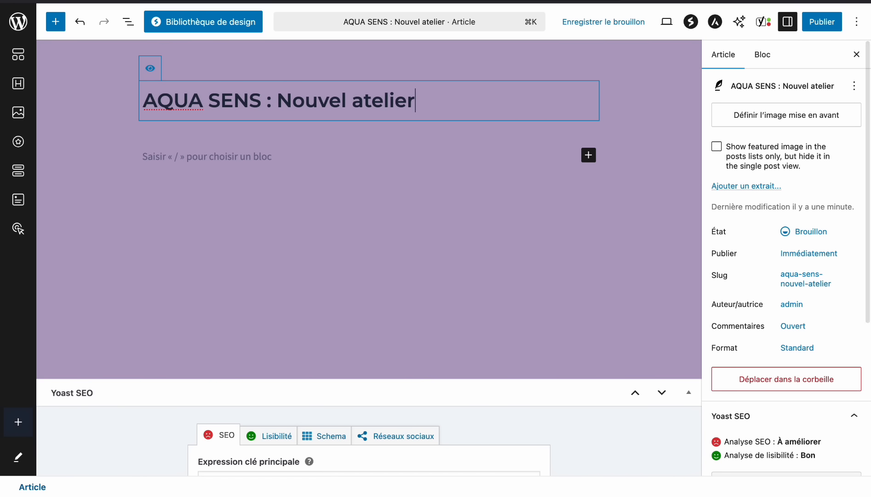
pyautogui.write(' bien')
pyautogui.write('-être')
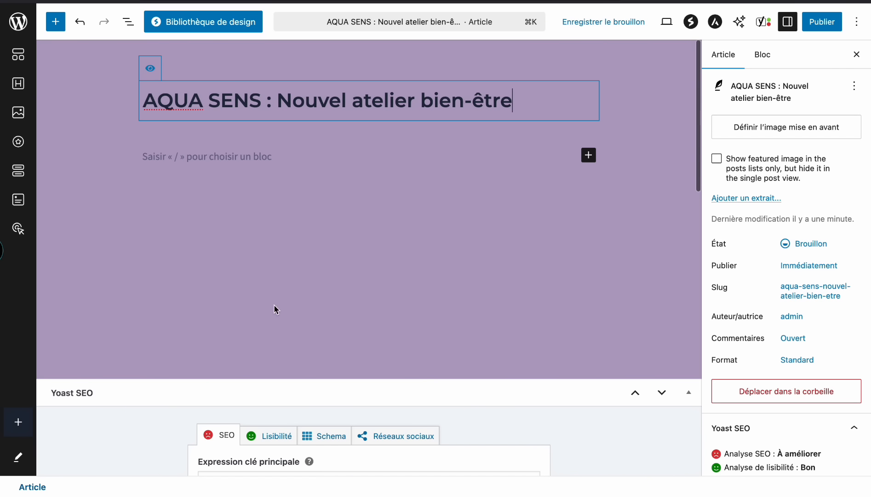
pyautogui.scroll(-2, 280, 326)
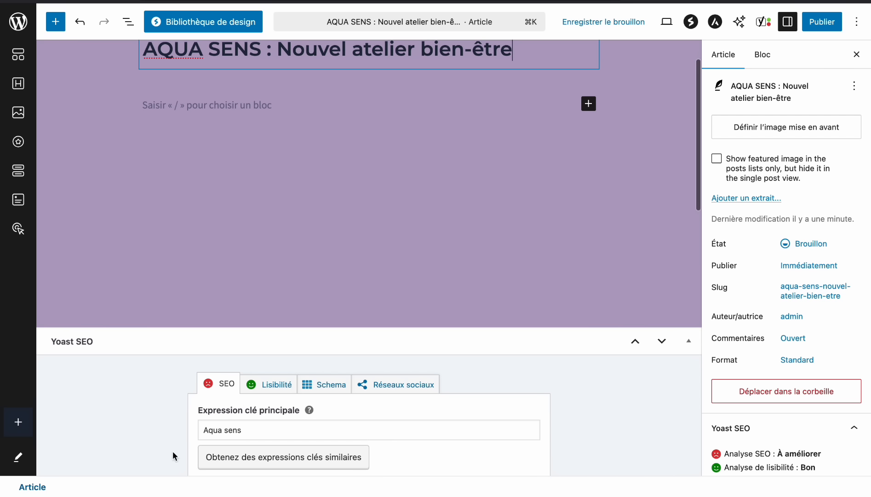
pyautogui.scroll(1, 252, 281)
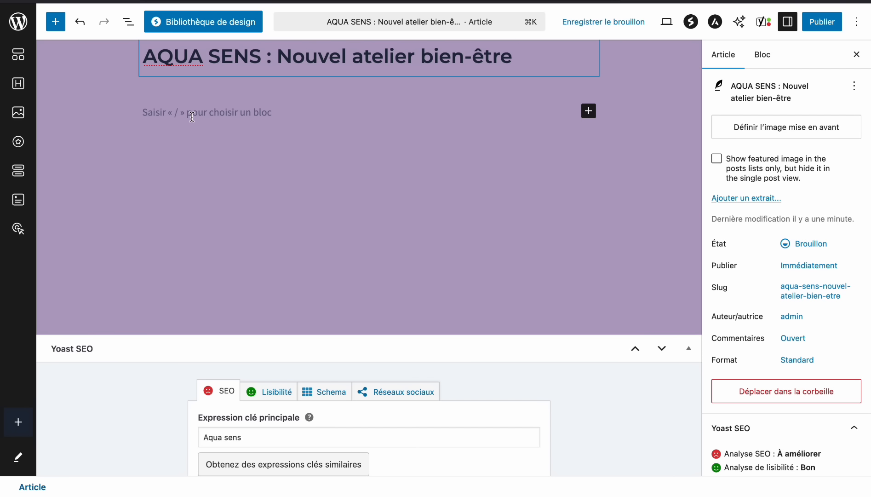
pyautogui.scroll(2, 193, 117)
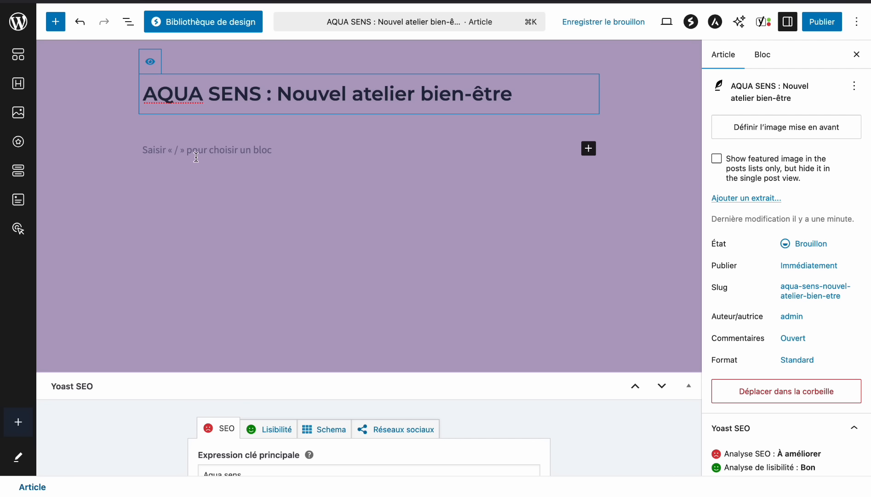
# Switch to the Notion exam page, reread the Annexe 1 article instructions, and return to the WordPress article in Firefox.
pyautogui.hotkey('ctrl', 'Up')
pyautogui.click(438, 26)
pyautogui.scroll(1, 448, 208)
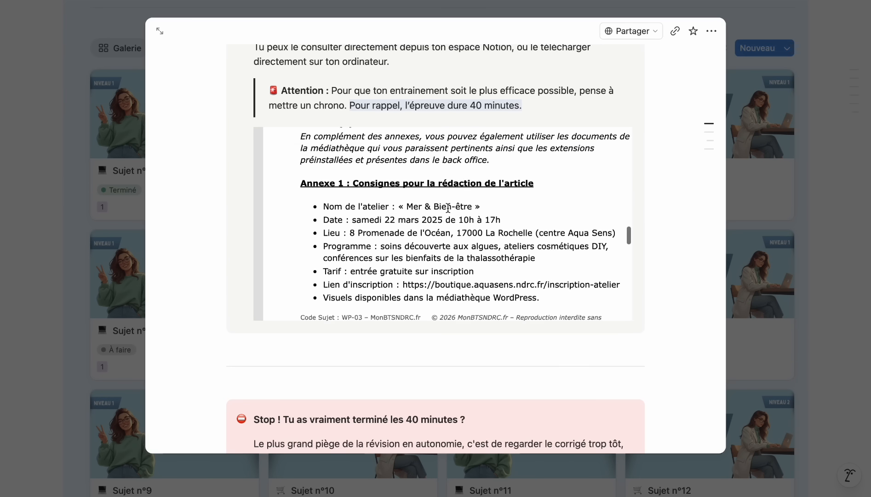
pyautogui.scroll(5, 448, 208)
pyautogui.scroll(-4, 448, 207)
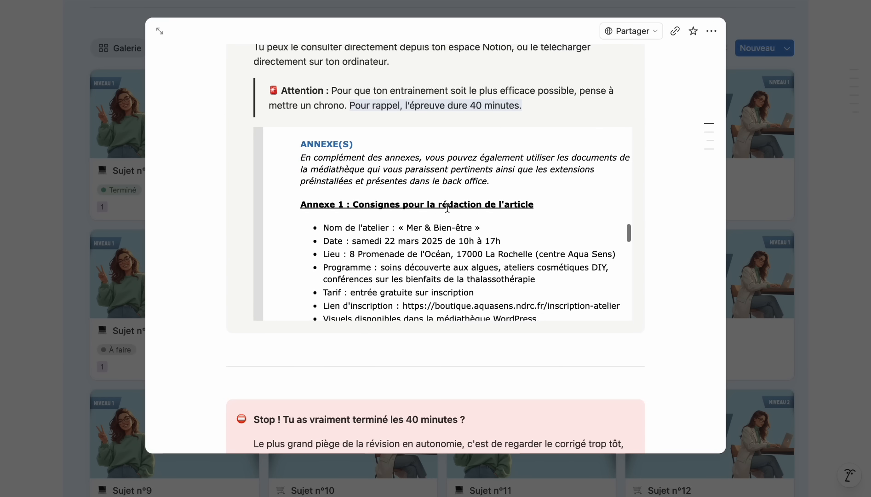
pyautogui.hotkey('ctrl', 'Up')
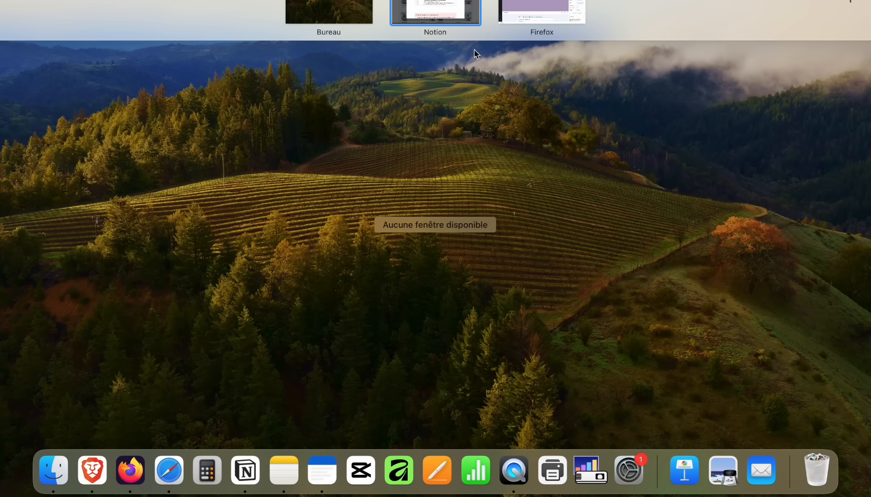
pyautogui.click(536, 4)
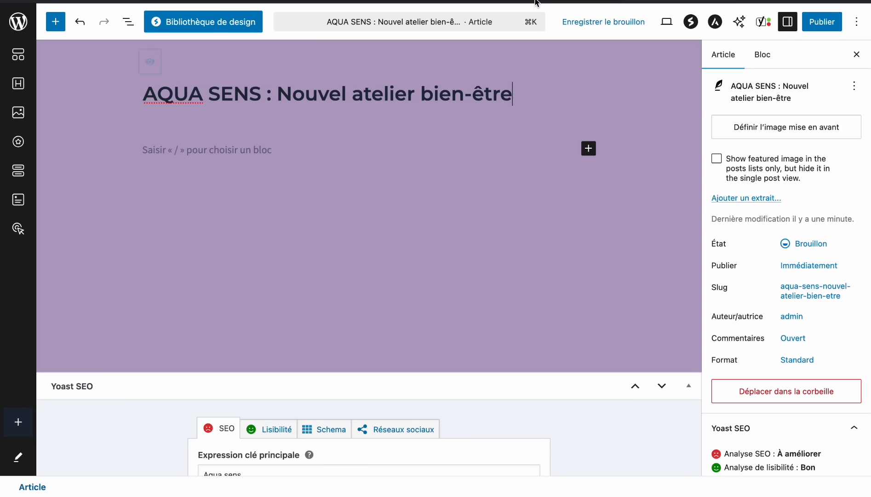
# Insert a Titre block from the full block library beneath the article title.
pyautogui.click(334, 154)
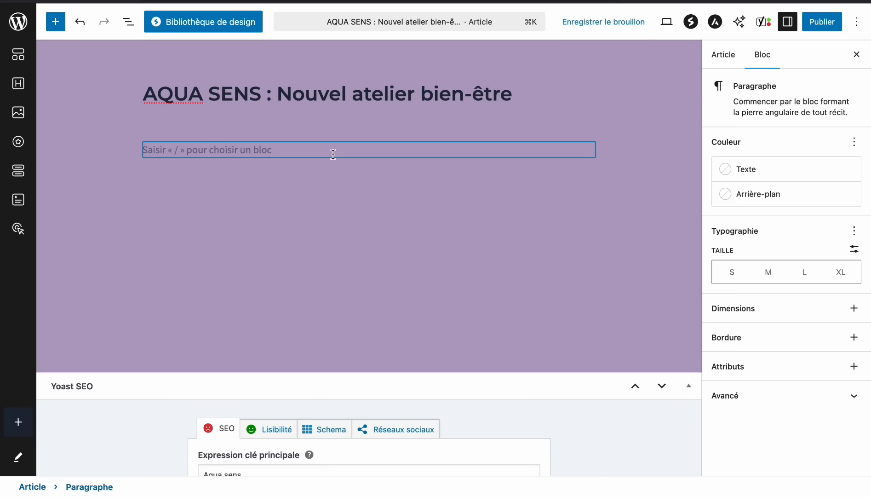
pyautogui.click(587, 149)
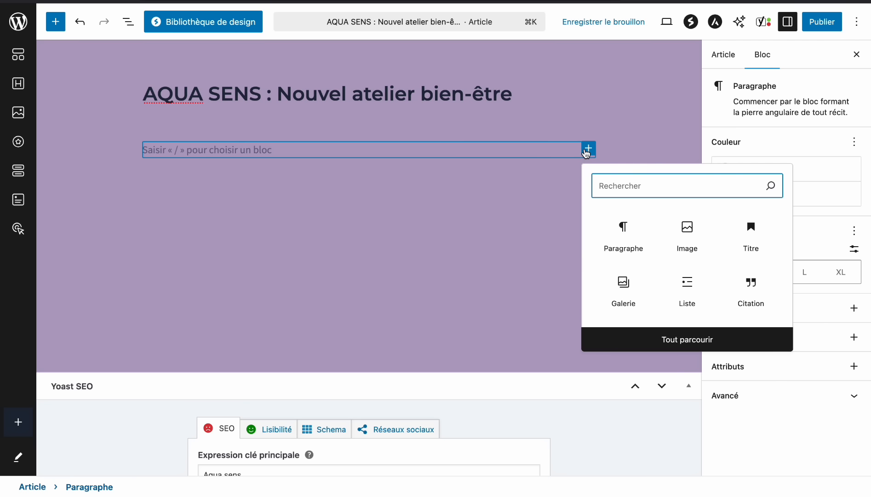
pyautogui.click(681, 338)
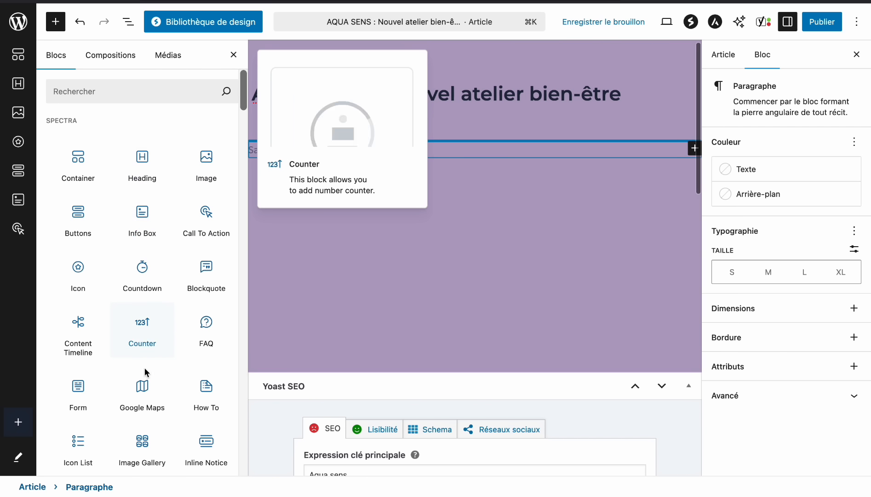
pyautogui.scroll(-15, 144, 368)
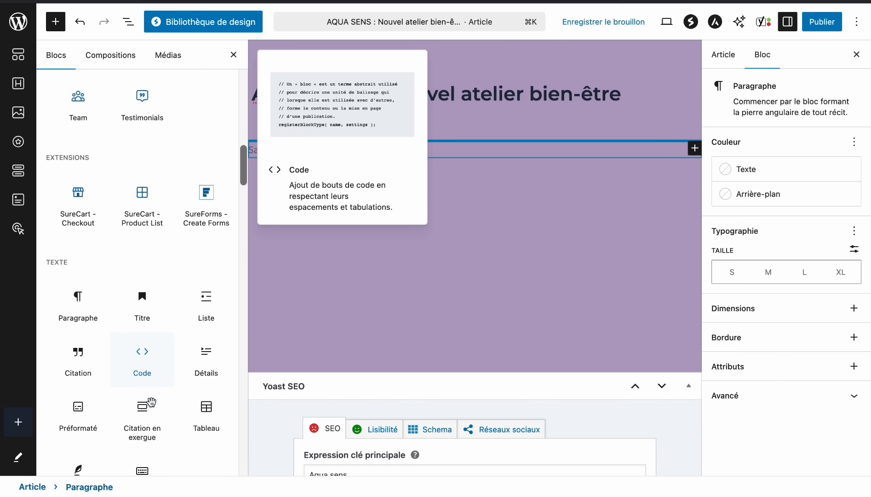
pyautogui.click(142, 303)
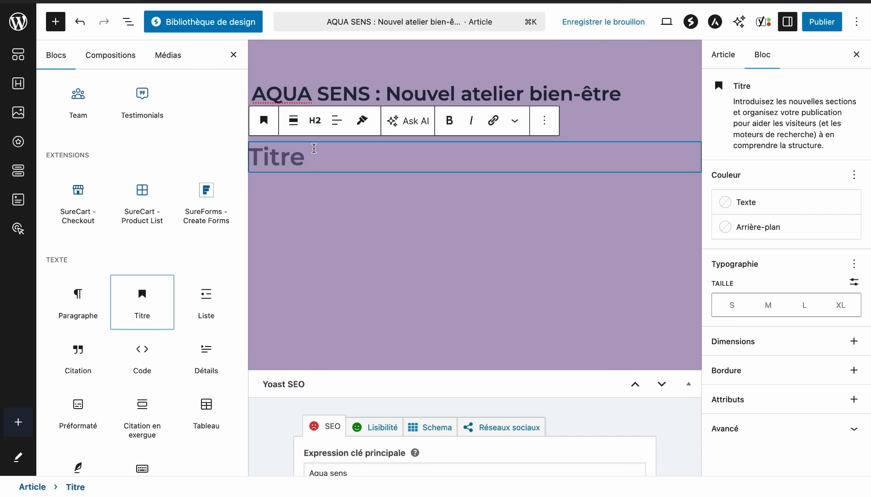
pyautogui.click(233, 54)
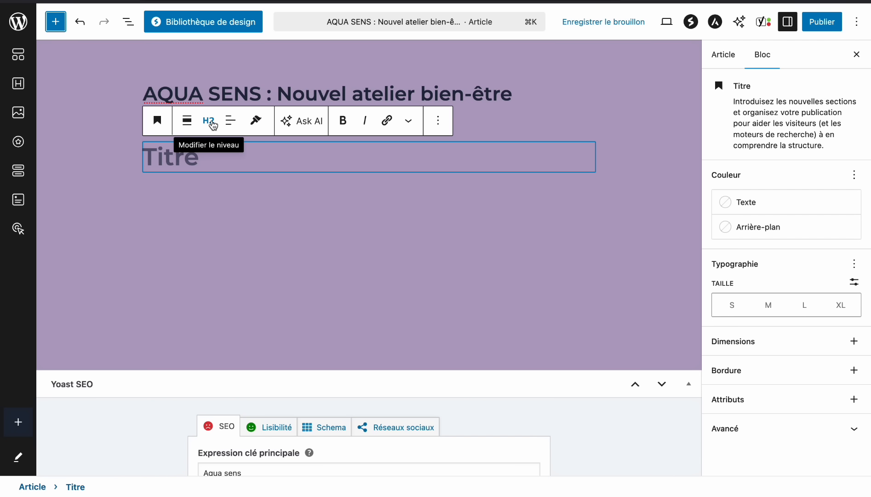
# Check the heading levels on offer, keep the block at H2, and enter "I." as its text.
pyautogui.click(210, 121)
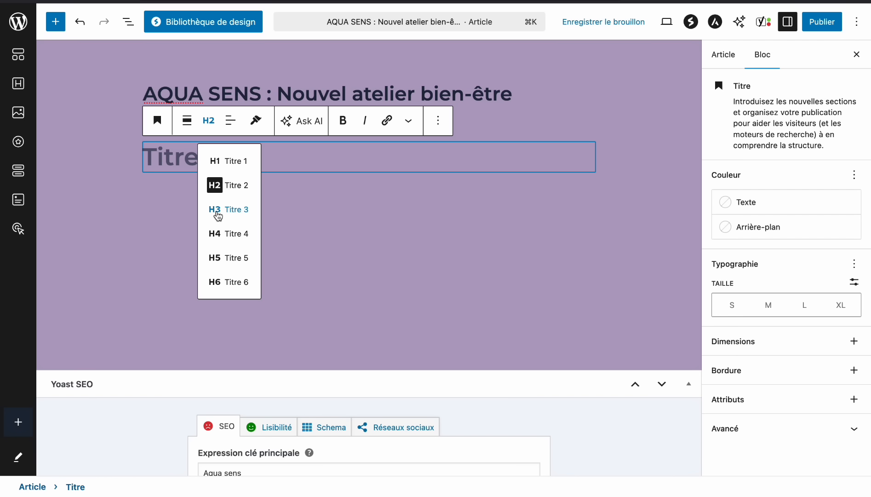
pyautogui.click(176, 157)
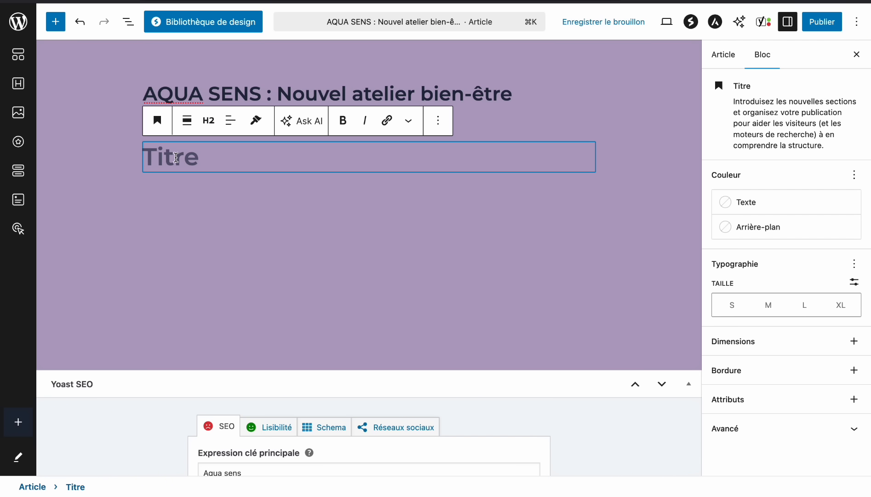
pyautogui.write('Tir')
pyautogui.press('BackSpace')
pyautogui.press('BackSpace')
pyautogui.press('BackSpace')
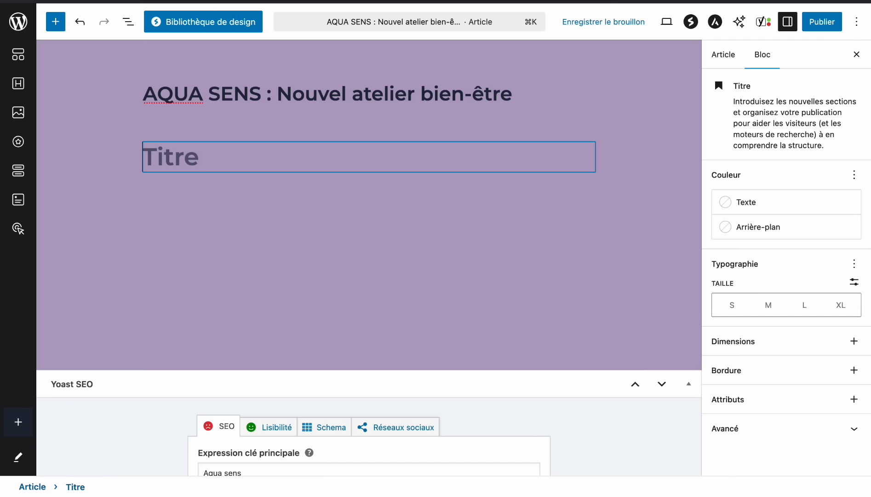
pyautogui.write('1')
pyautogui.press('BackSpace')
pyautogui.write('I')
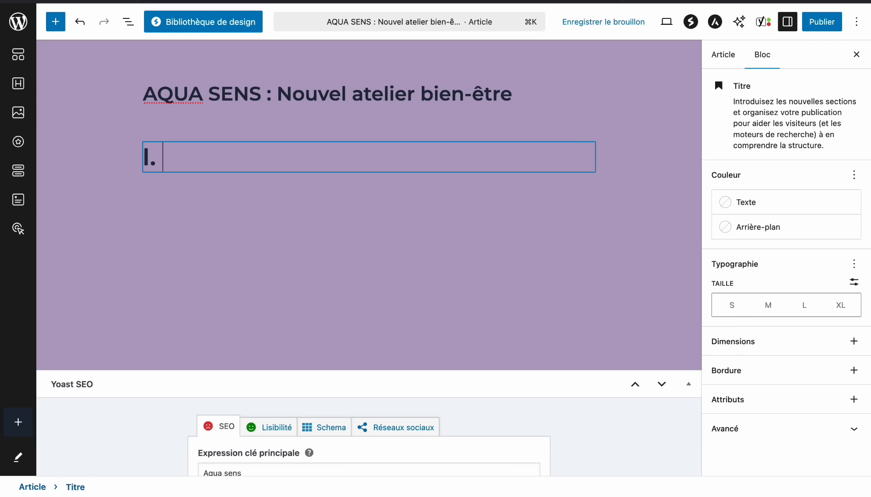
pyautogui.write('.')
# Add a Titre block under the "I." heading, set it to level H3, and enter "A." as its text.
pyautogui.press('Return')
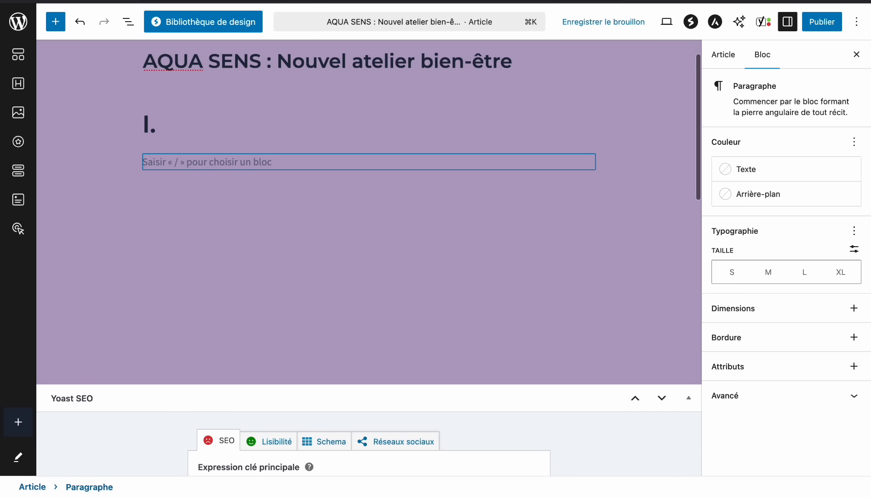
pyautogui.write('/titre')
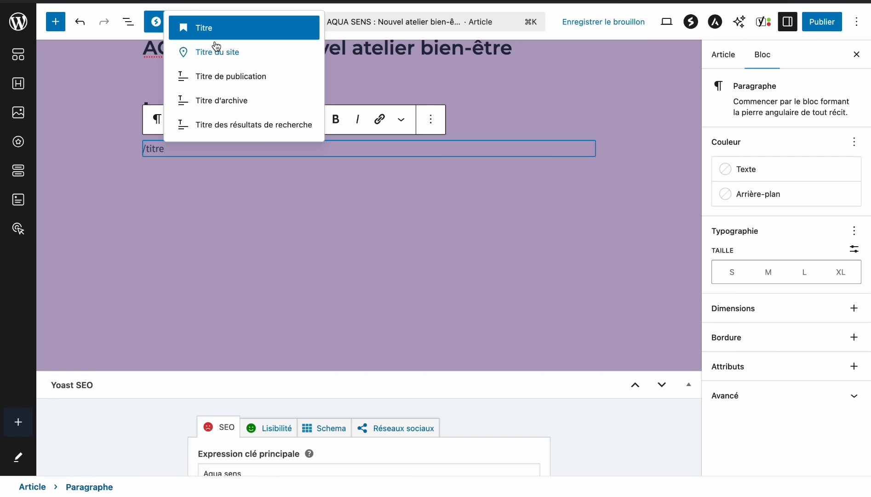
pyautogui.click(218, 27)
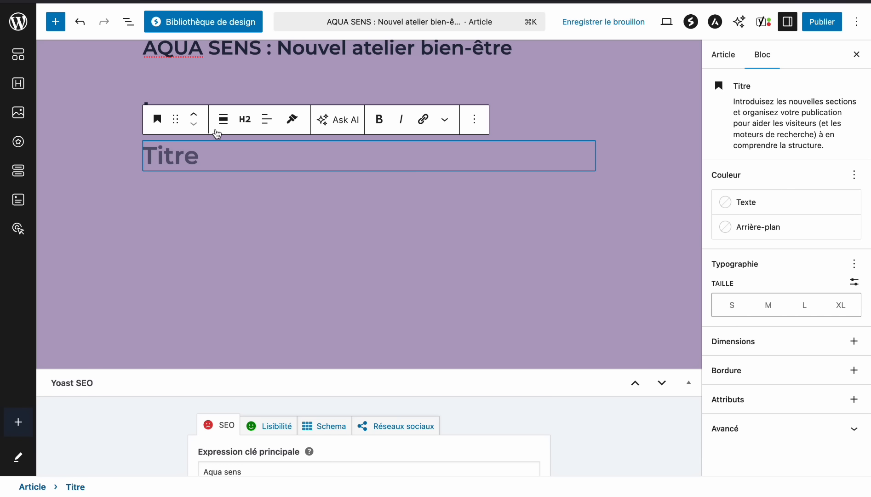
pyautogui.click(244, 119)
pyautogui.click(261, 202)
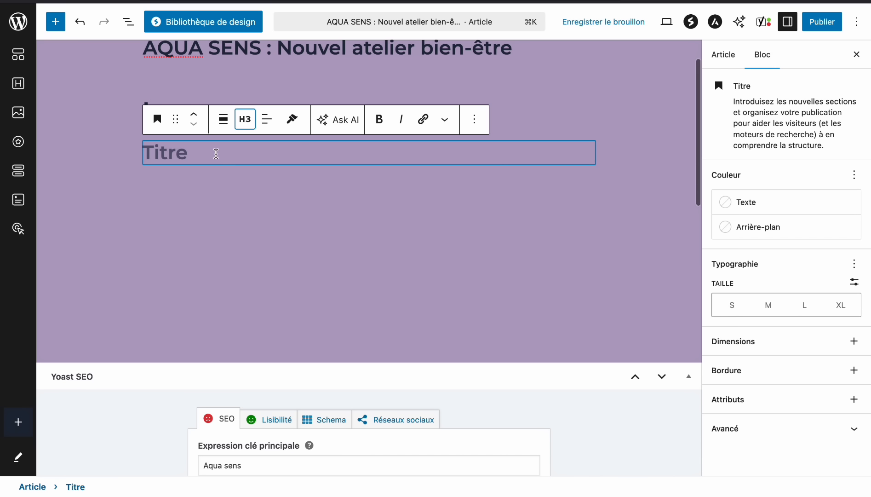
pyautogui.write('A.')
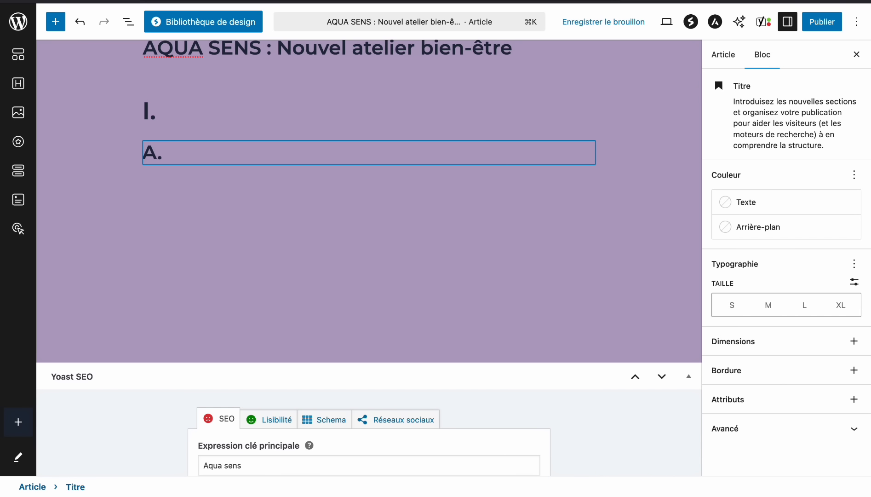
# Add another H3 Titre block below the "A." subheading with the text "B.".
pyautogui.press('Return')
pyautogui.write('/t')
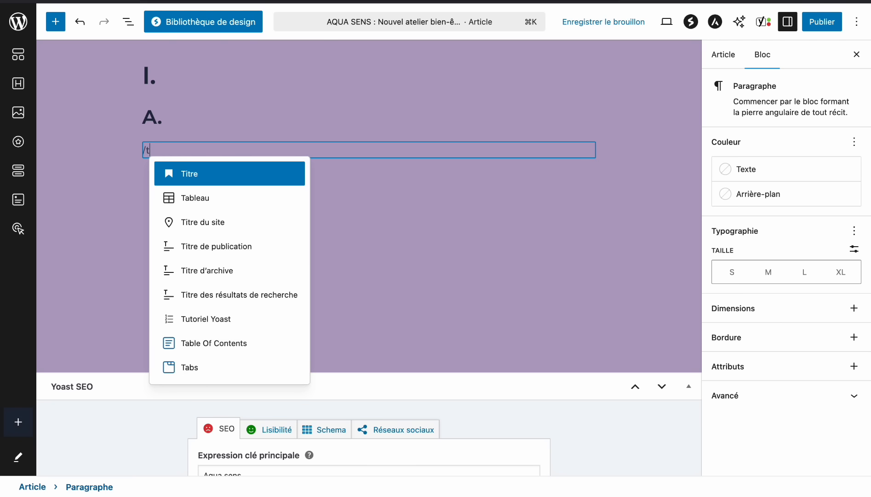
pyautogui.write('itre')
pyautogui.press('Return')
pyautogui.click(246, 122)
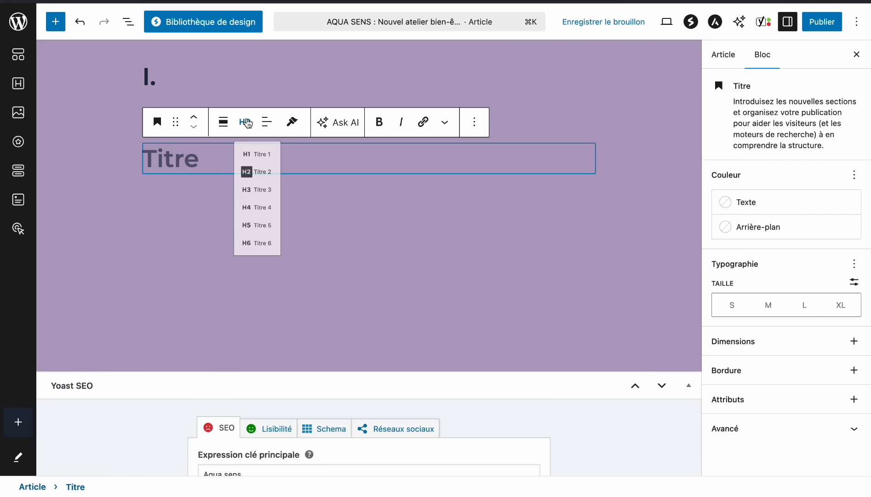
pyautogui.click(254, 210)
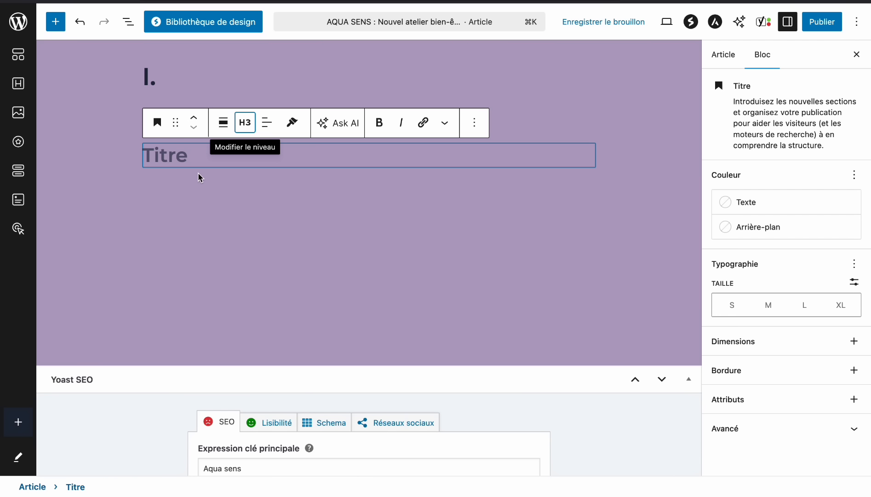
pyautogui.write('B.')
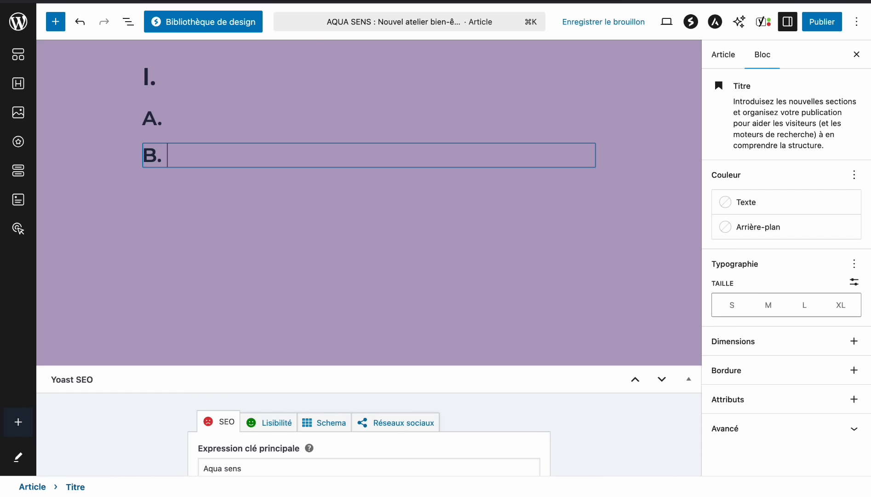
# Examine the article's heading hierarchy in the document structure overview, then close the overview.
pyautogui.click(129, 23)
pyautogui.click(122, 55)
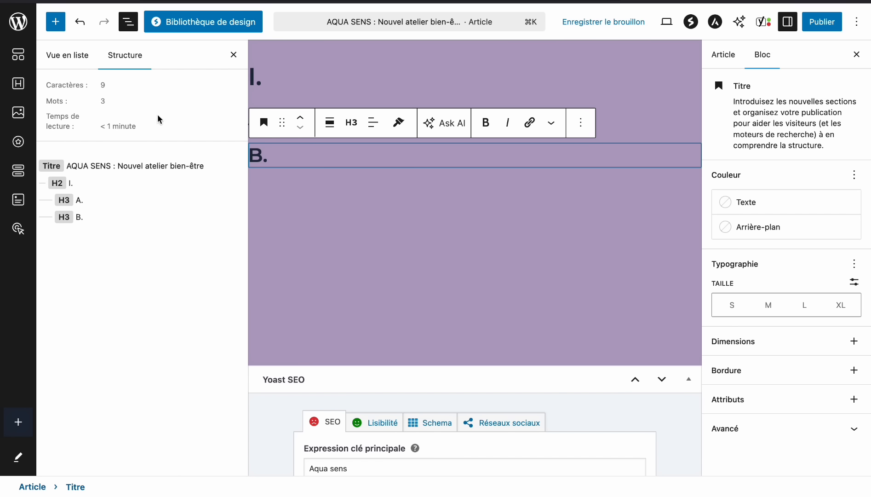
pyautogui.click(232, 59)
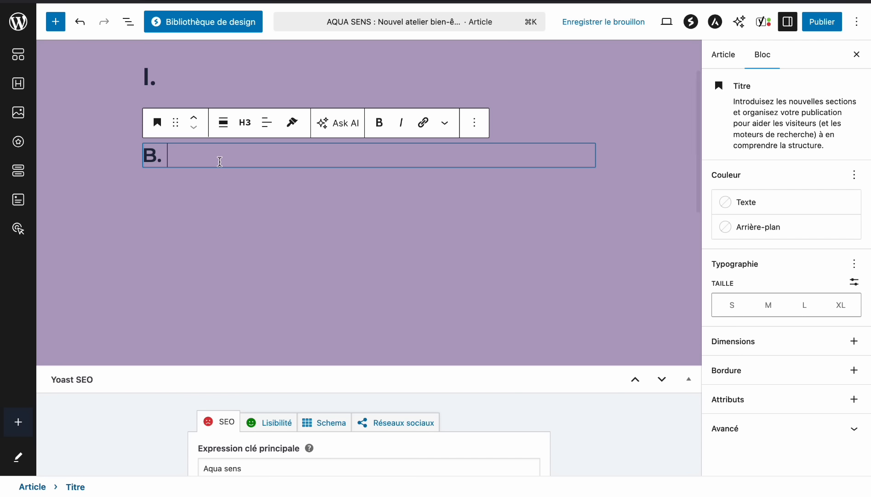
# Add an H2 Titre block below the "B." subheading with the text "II.".
pyautogui.press('Return')
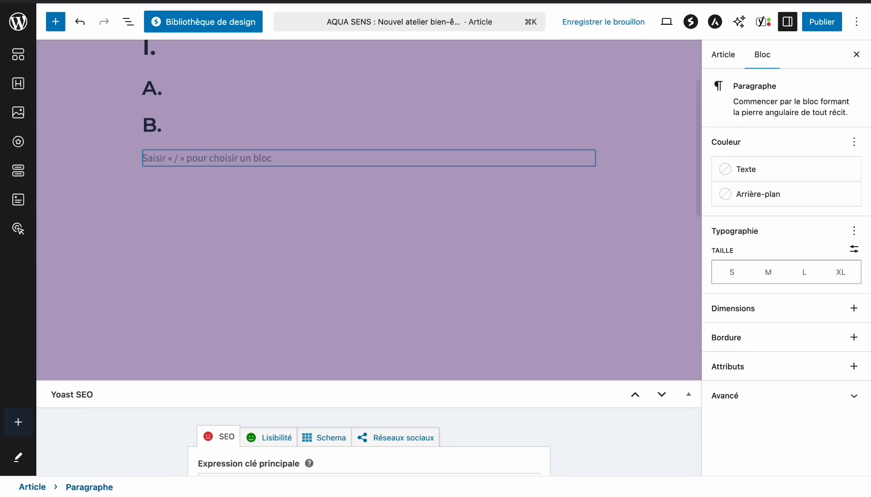
pyautogui.write('/titre')
pyautogui.press('Return')
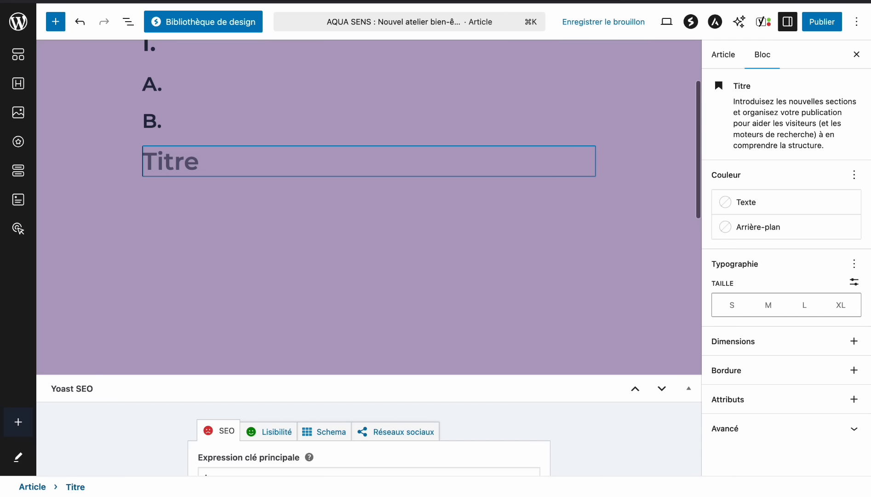
pyautogui.write('II.')
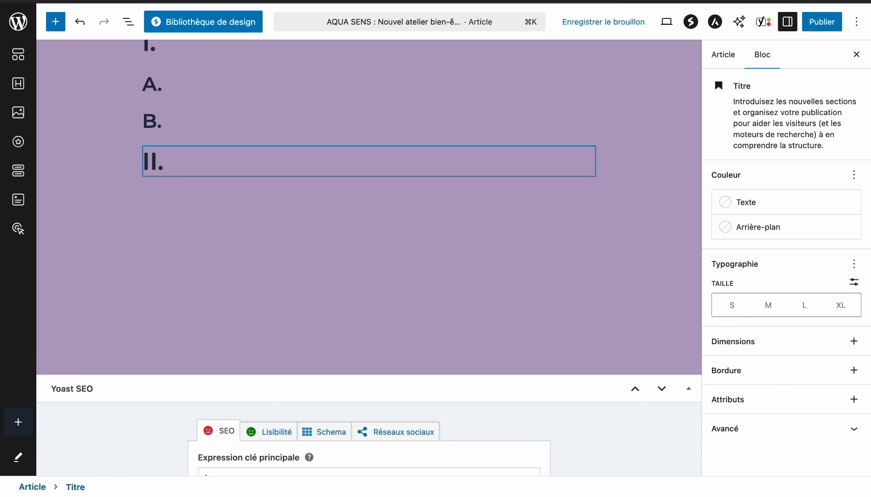
# Add a Titre block under the "II." heading, set it to level H3, and enter "A." as its text.
pyautogui.press('Return')
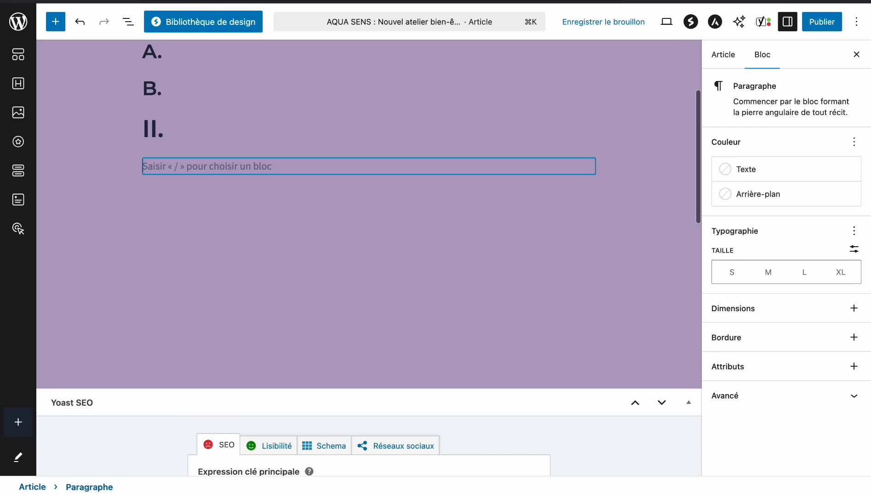
pyautogui.write('/titr')
pyautogui.press('Return')
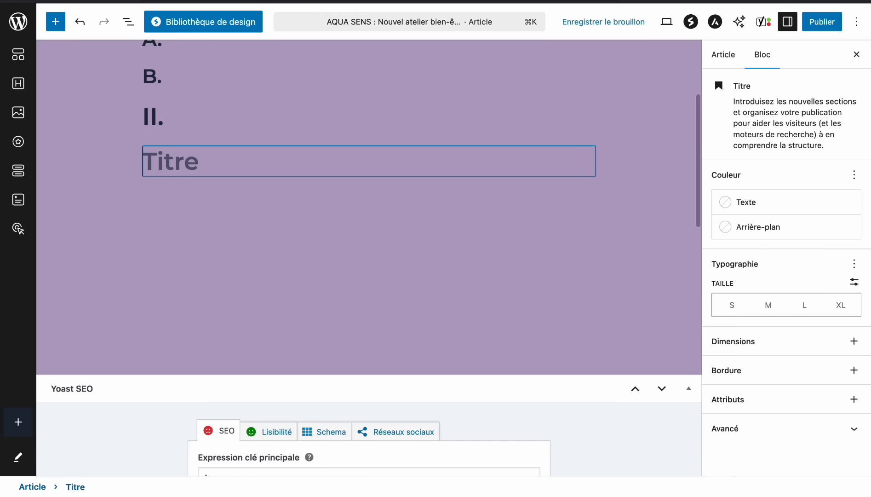
pyautogui.click(244, 126)
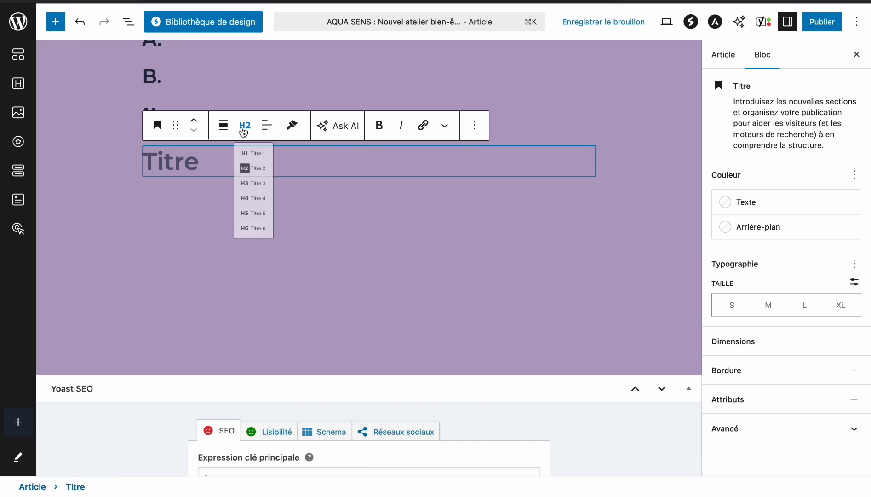
pyautogui.click(260, 216)
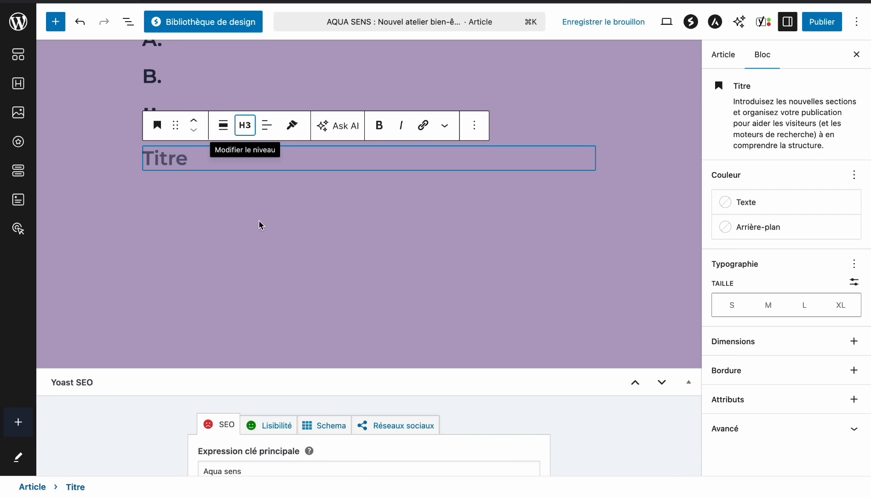
pyautogui.write('A')
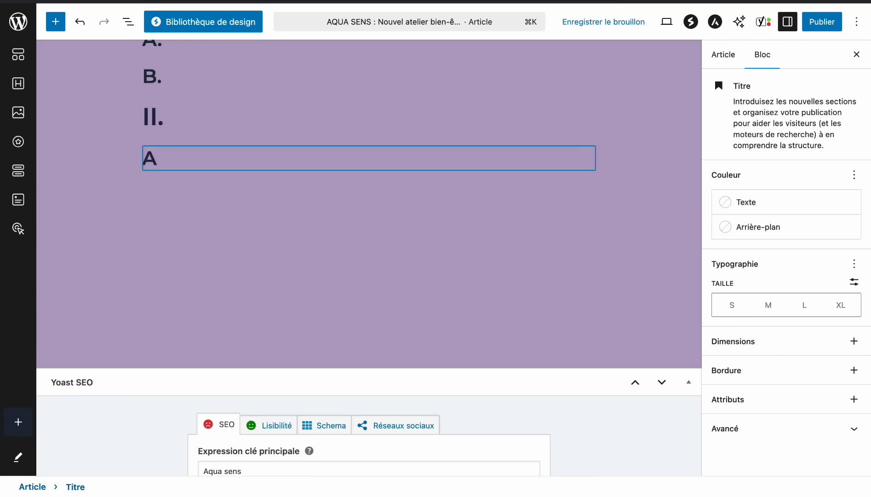
pyautogui.write('/')
pyautogui.press('BackSpace')
pyautogui.write('.')
# Add a second H3 Titre block in section II, below its "A." subheading, with the text "B.".
pyautogui.press('Return')
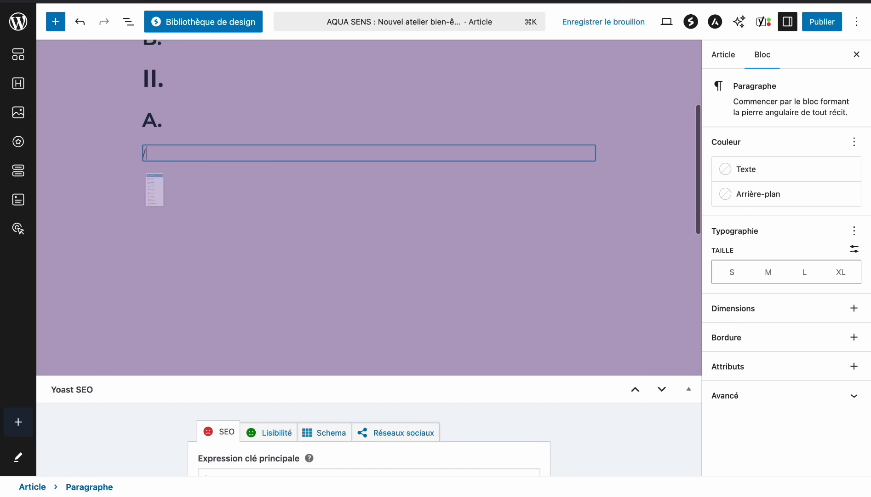
pyautogui.write('/')
pyautogui.press('Return')
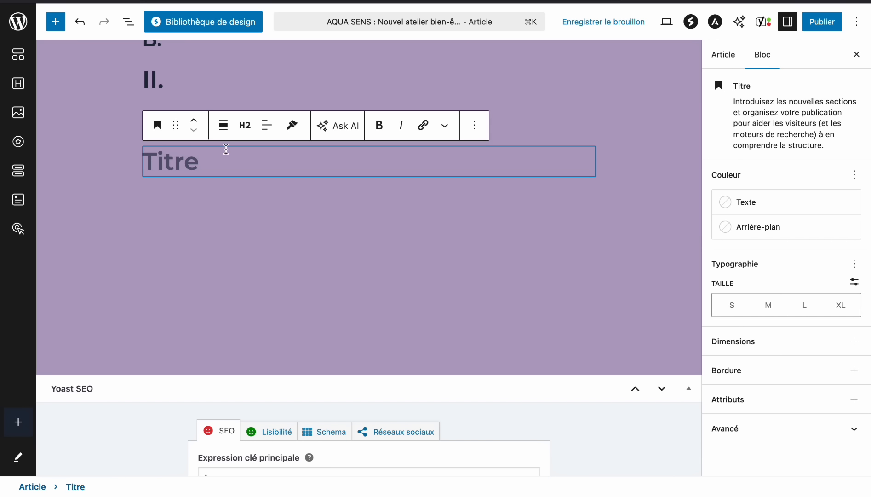
pyautogui.click(244, 126)
pyautogui.click(257, 212)
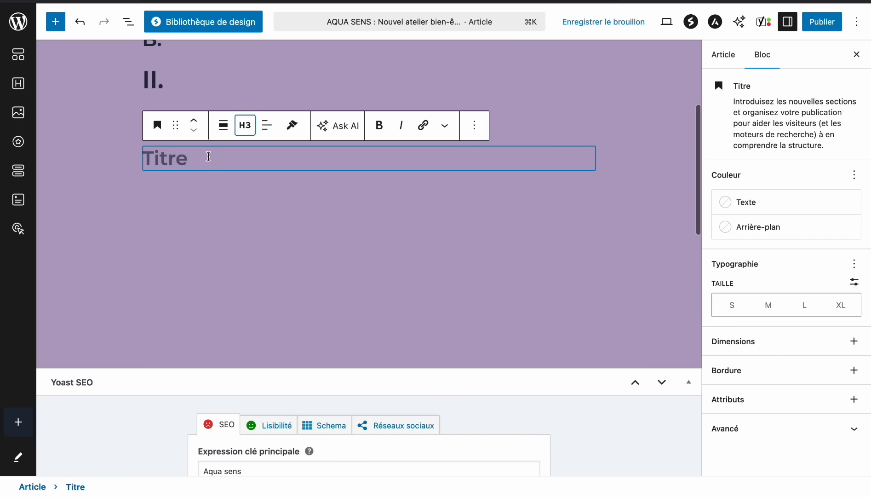
pyautogui.write('B.')
pyautogui.press('Return')
# Check the heading hierarchy of sections I and II in the document structure overview, then close it and look over the article.
pyautogui.scroll(3, 239, 200)
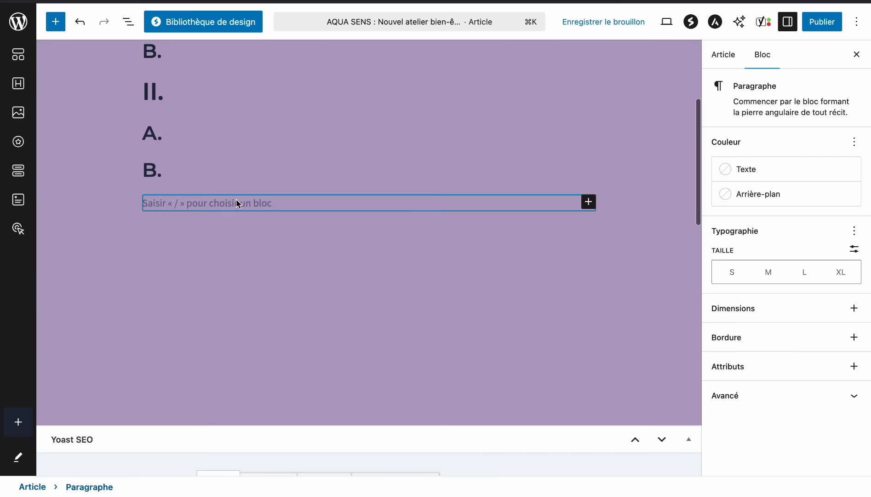
pyautogui.scroll(1, 148, 85)
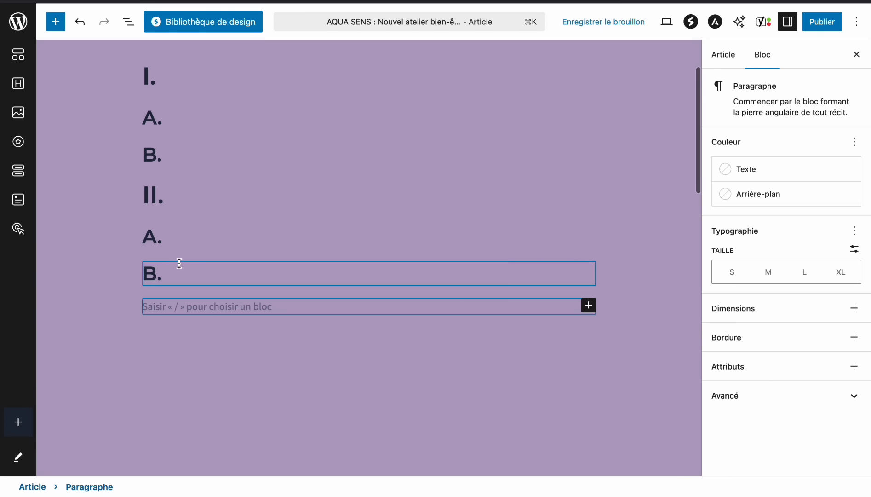
pyautogui.click(131, 26)
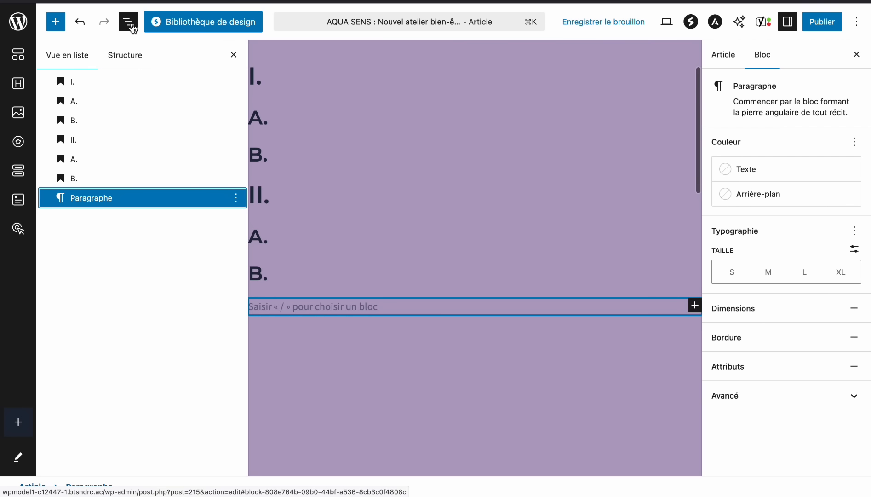
pyautogui.click(126, 59)
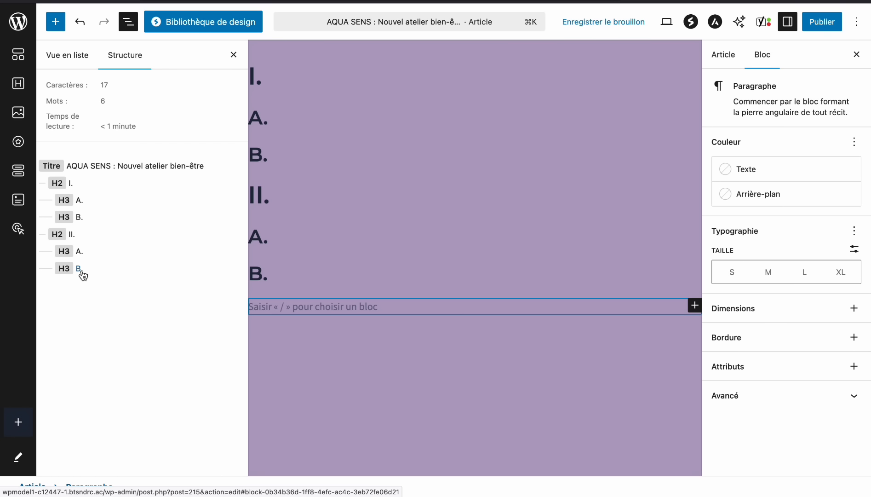
pyautogui.click(234, 56)
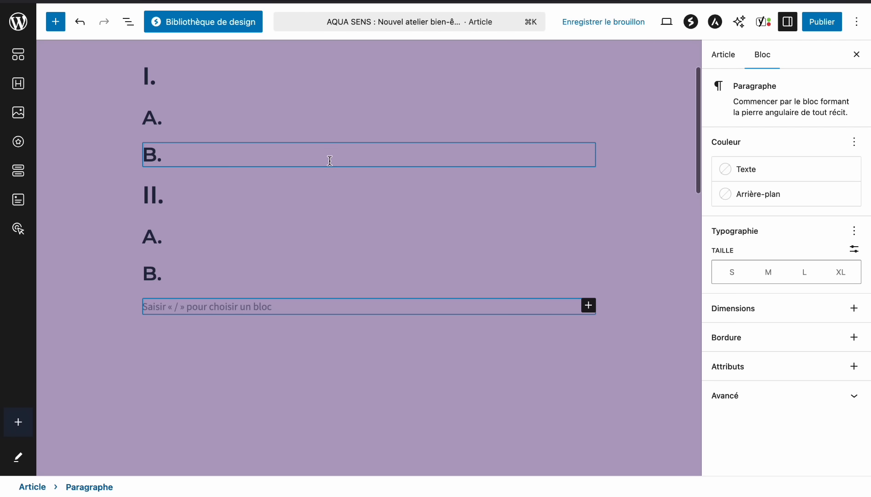
pyautogui.scroll(2, 330, 158)
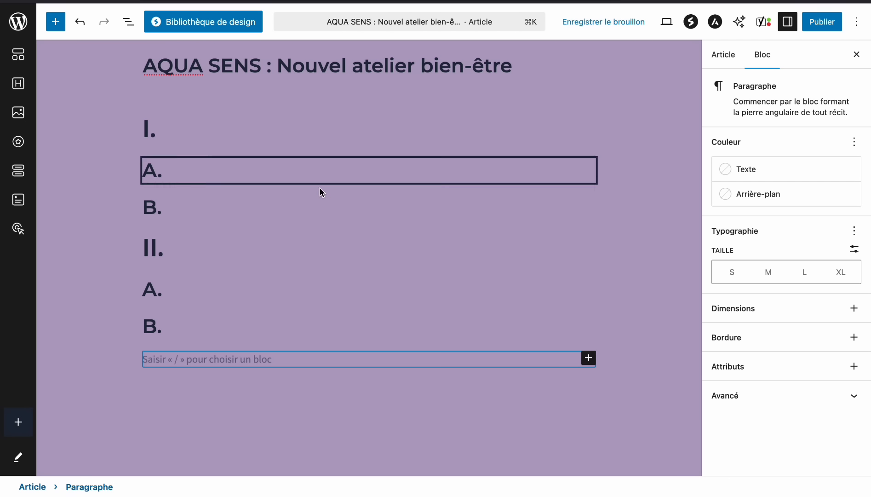
pyautogui.scroll(-8, 320, 187)
pyautogui.scroll(10, 320, 188)
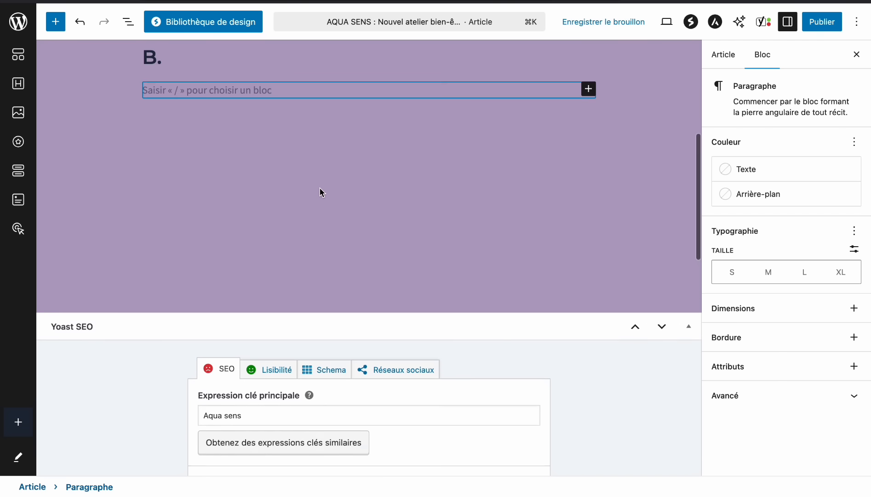
# Switch to Notion and reread the exam questions, the Annexe 1 writing instructions and the company background.
pyautogui.hotkey('ctrl', 'Up')
pyautogui.click(470, 21)
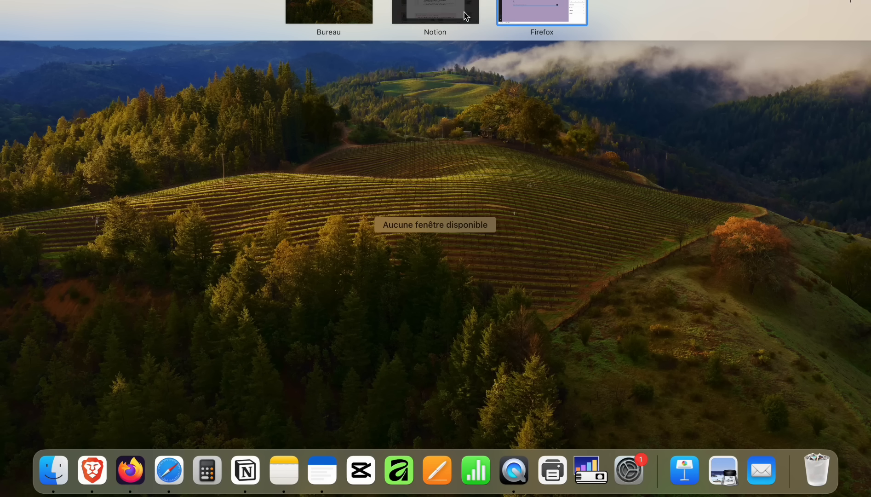
pyautogui.scroll(6, 450, 260)
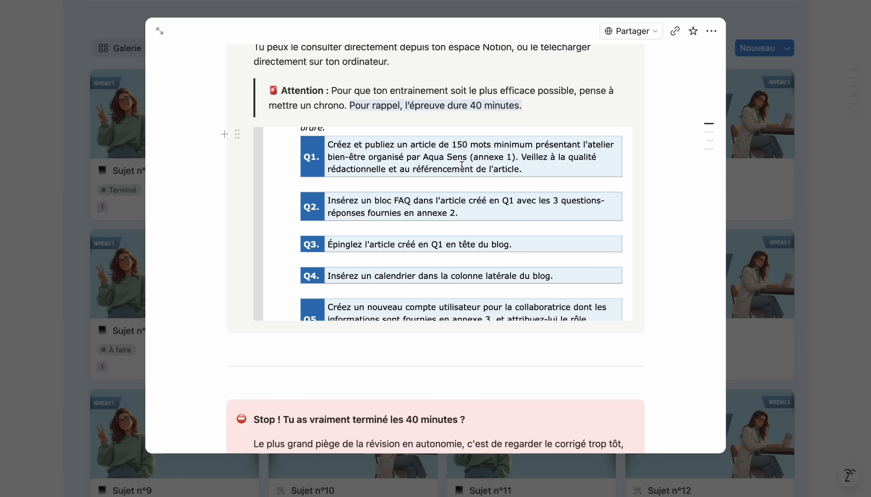
pyautogui.scroll(-6, 462, 166)
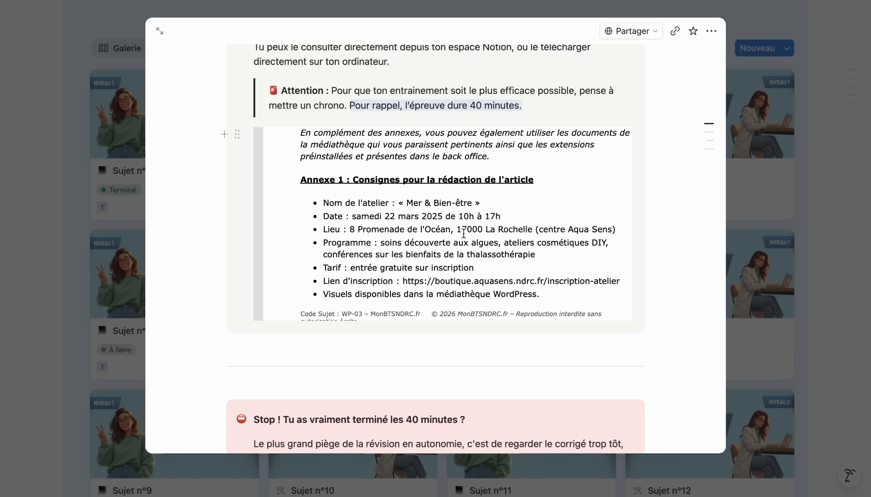
pyautogui.scroll(-2, 464, 235)
pyautogui.scroll(10, 463, 234)
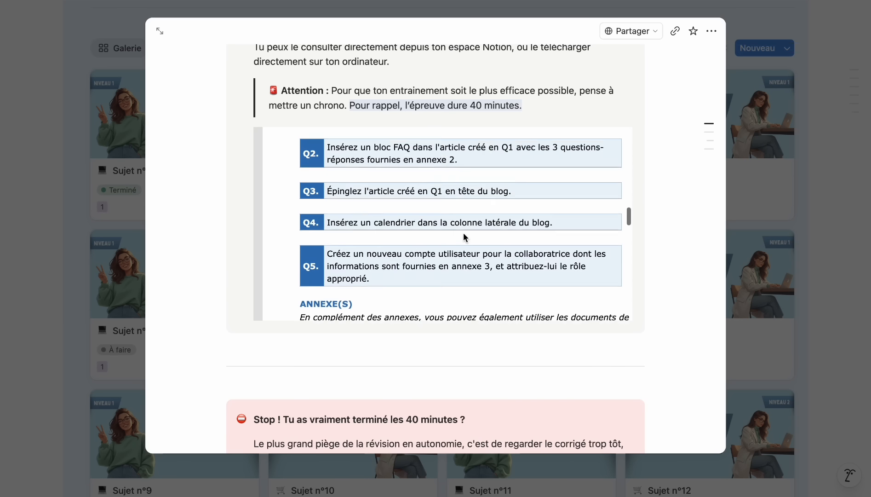
pyautogui.scroll(5, 463, 233)
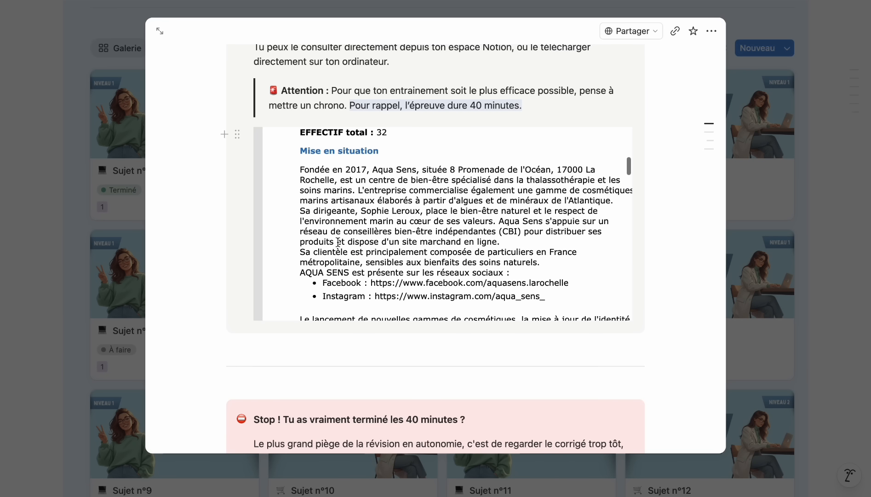
# Return to the WordPress article in Firefox and replace the "I." heading text with "Aqua sens : Nouvel atelier".
pyautogui.hotkey('ctrl', 'Up')
pyautogui.click(550, 17)
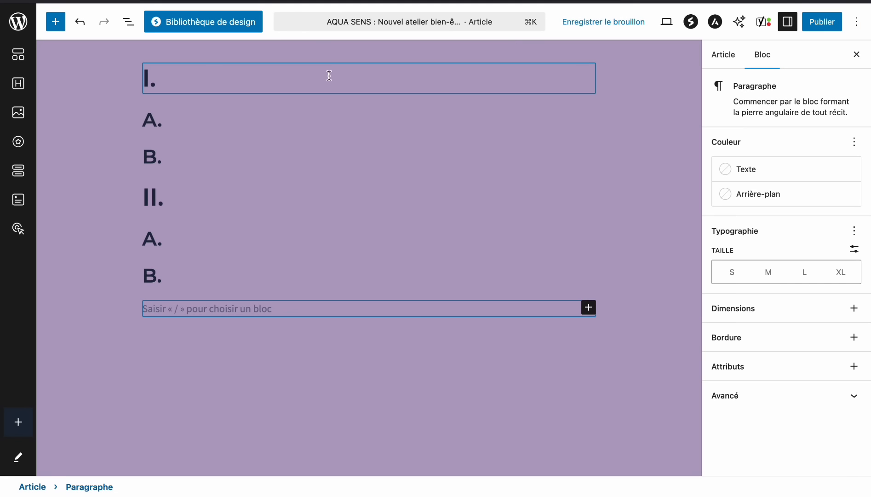
pyautogui.click(322, 76)
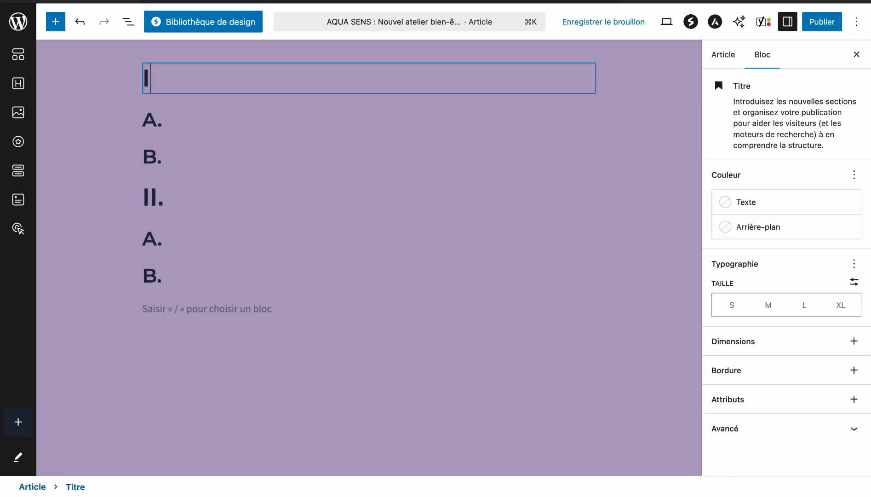
pyautogui.press('BackSpace')
pyautogui.write('Aqua sens :')
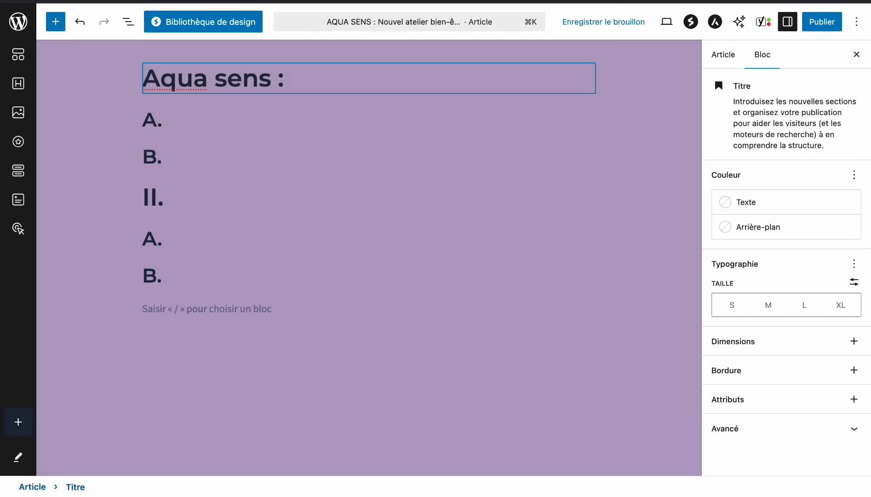
pyautogui.write(' Nouvel atelier ')
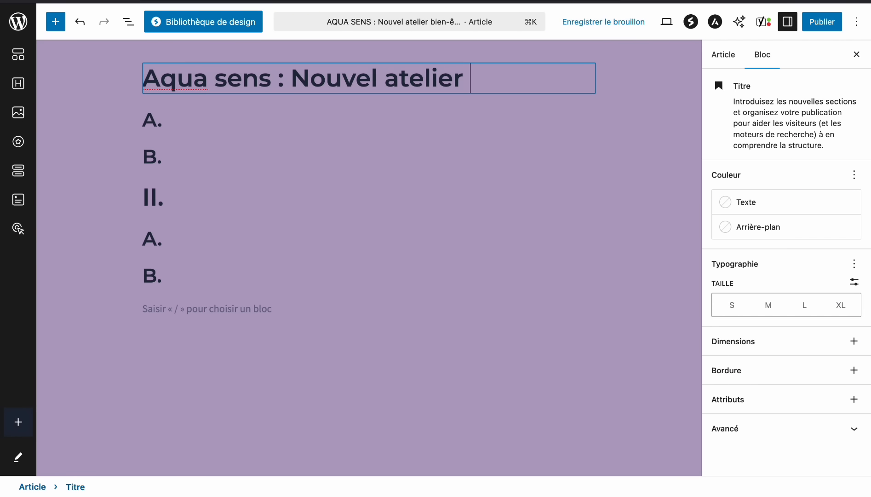
pyautogui.write('bien')
pyautogui.press('BackSpace')
pyautogui.press('BackSpace')
pyautogui.press('BackSpace')
pyautogui.press('BackSpace')
# Switch to Notion and look up the workshop's name in Annexe 1 of the exam brief.
pyautogui.hotkey('ctrl', 'Up')
pyautogui.click(434, 11)
pyautogui.scroll(-1, 466, 221)
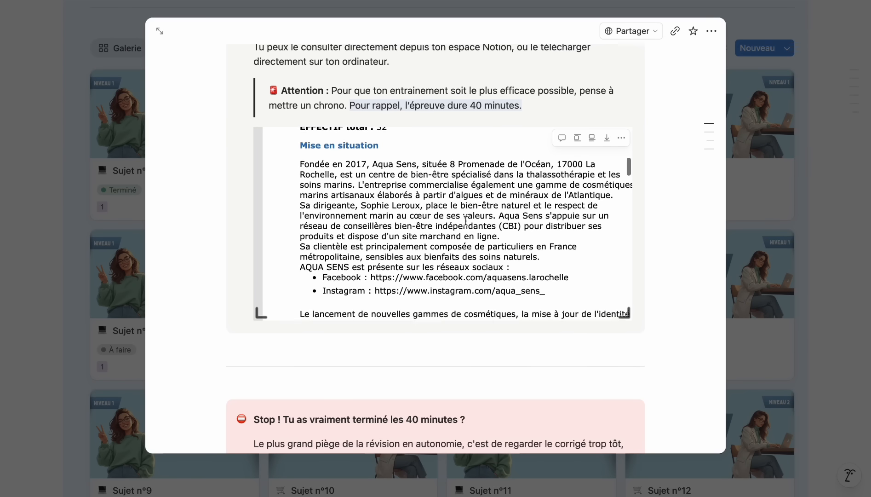
pyautogui.scroll(-15, 465, 220)
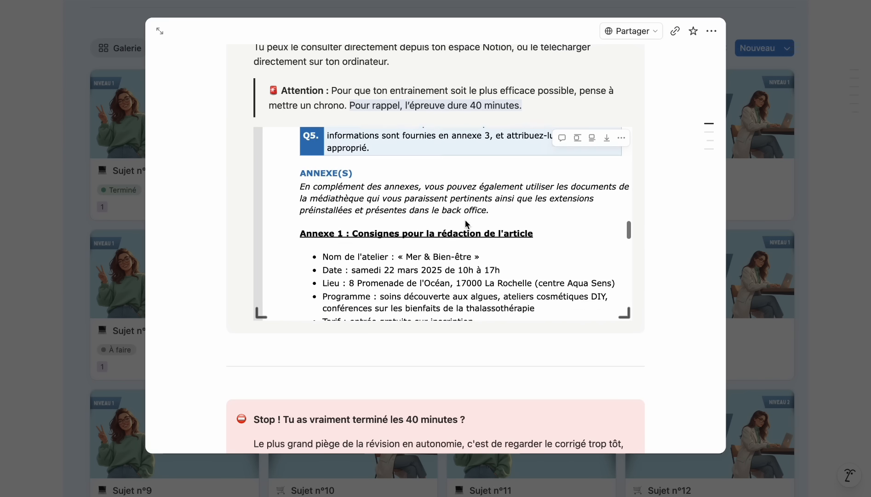
# Go back to the article in Firefox and extend the first H2 heading with an opening quotation mark and "Mer & Bien-être".
pyautogui.hotkey('ctrl', 'Up')
pyautogui.click(552, 16)
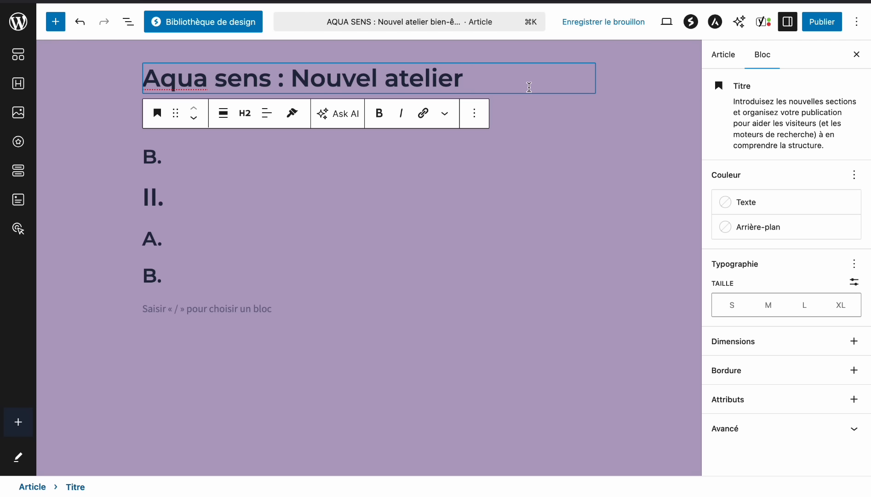
pyautogui.write('"Mer')
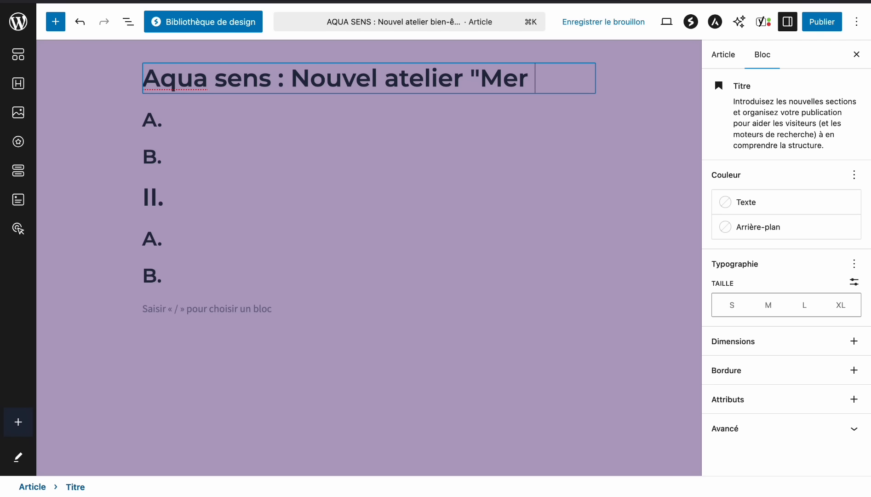
pyautogui.write(' &')
pyautogui.write('bi')
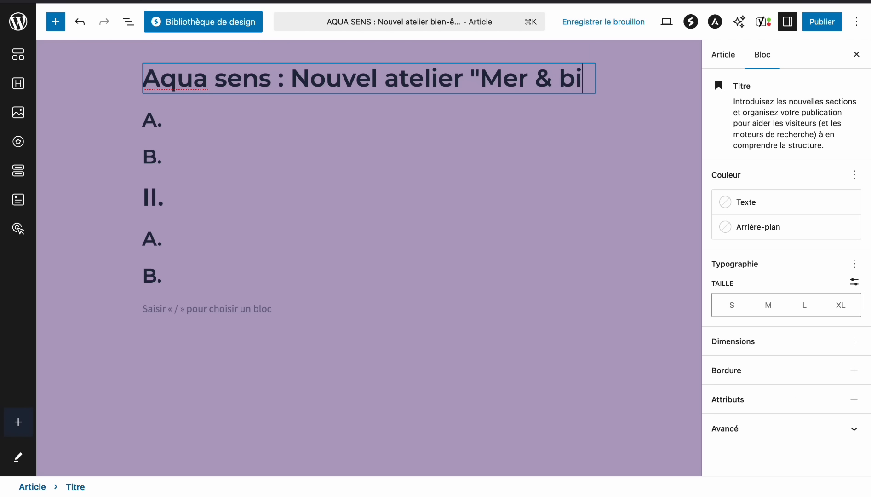
pyautogui.press('BackSpace')
pyautogui.press('BackSpace')
pyautogui.write('Bien-être')
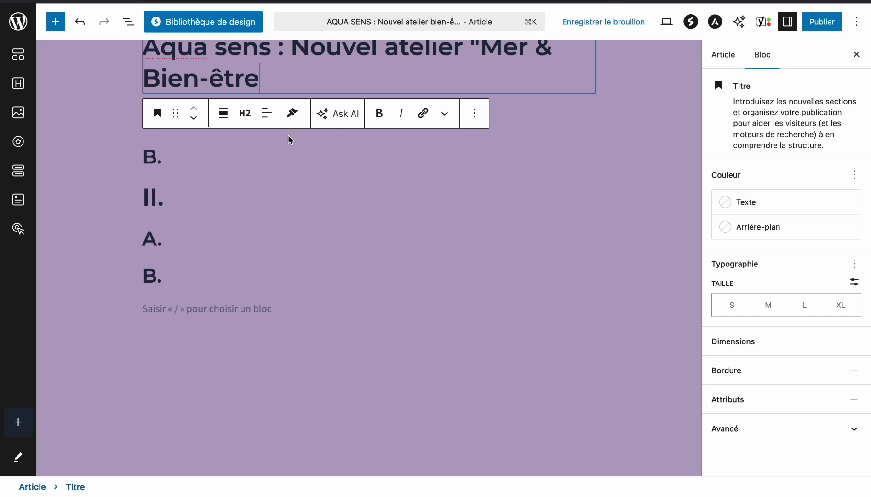
# Replace the "A." subheading under the first H2 with "Votre bien être au quotidien".
pyautogui.click(285, 154)
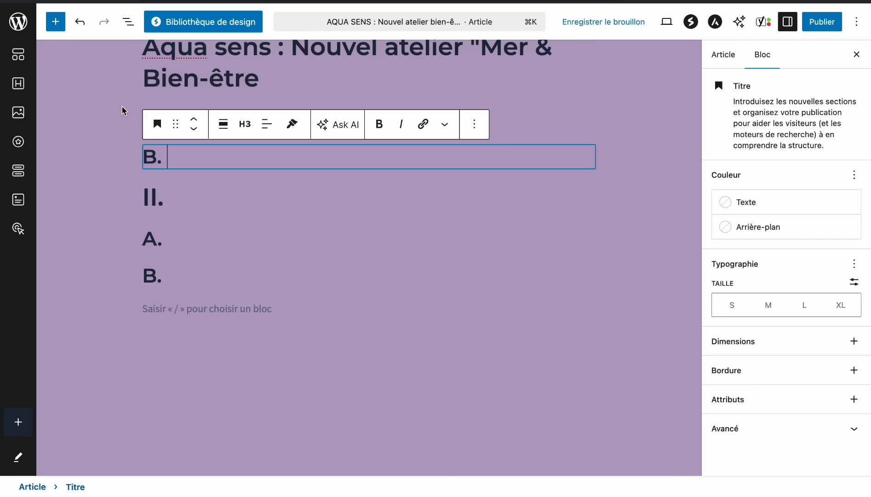
pyautogui.click(184, 120)
pyautogui.press('BackSpace')
pyautogui.press('BackSpace')
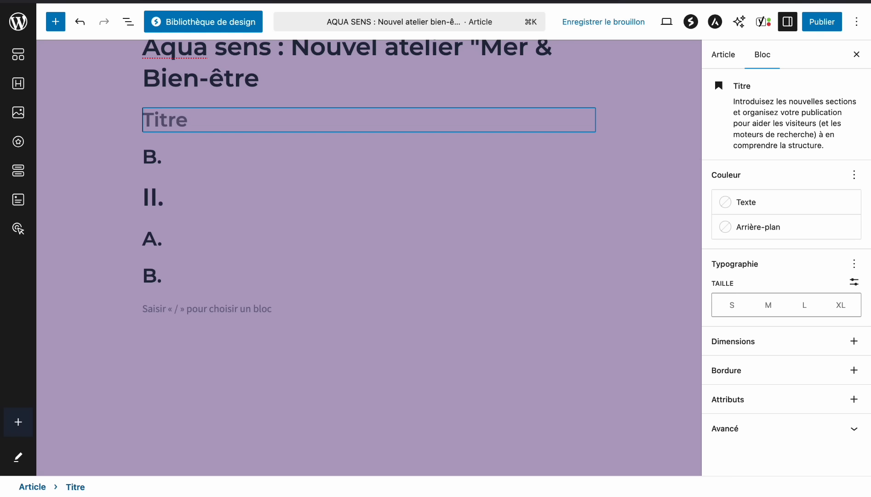
pyautogui.scroll(2, 368, 193)
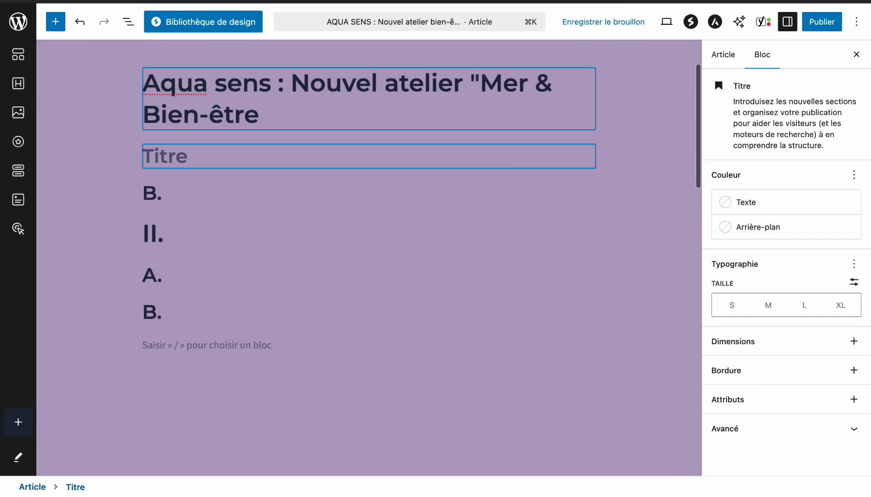
pyautogui.write('Voytre')
pyautogui.press('BackSpace')
pyautogui.press('BackSpace')
pyautogui.press('BackSpace')
pyautogui.press('BackSpace')
pyautogui.write('t')
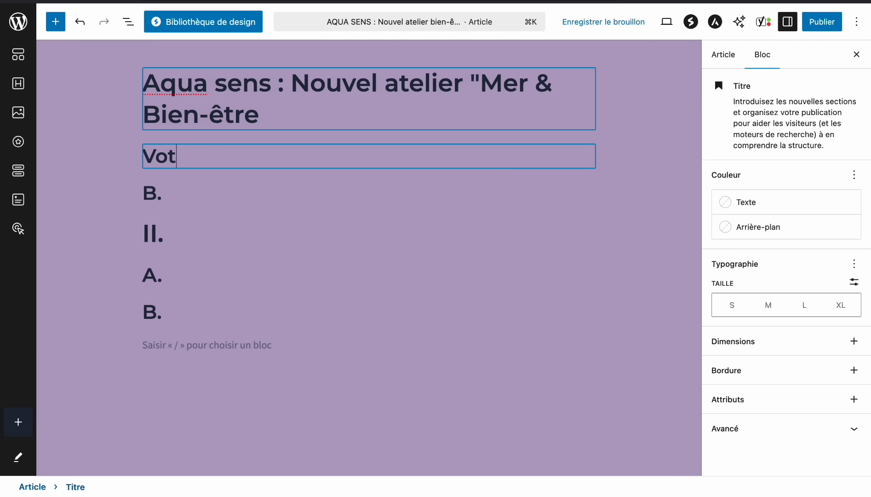
pyautogui.write('re vien')
pyautogui.press('BackSpace')
pyautogui.press('BackSpace')
pyautogui.press('BackSpace')
pyautogui.press('BackSpace')
pyautogui.write('bie')
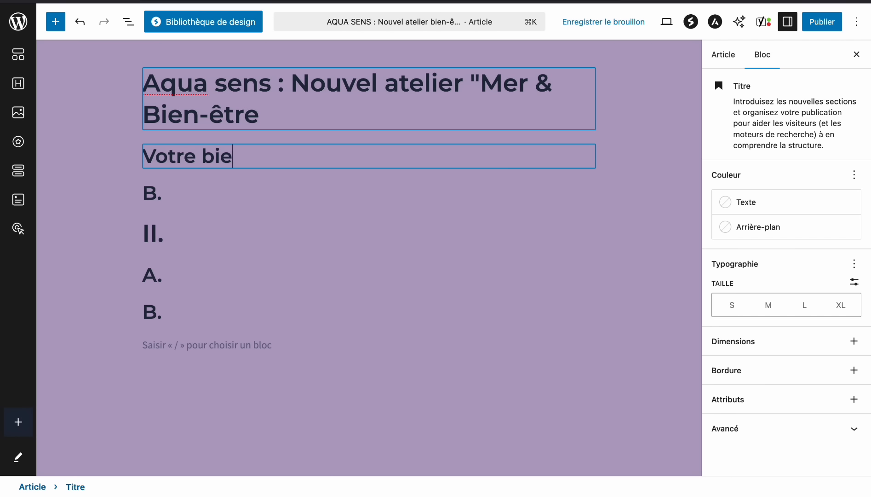
pyautogui.write('n être')
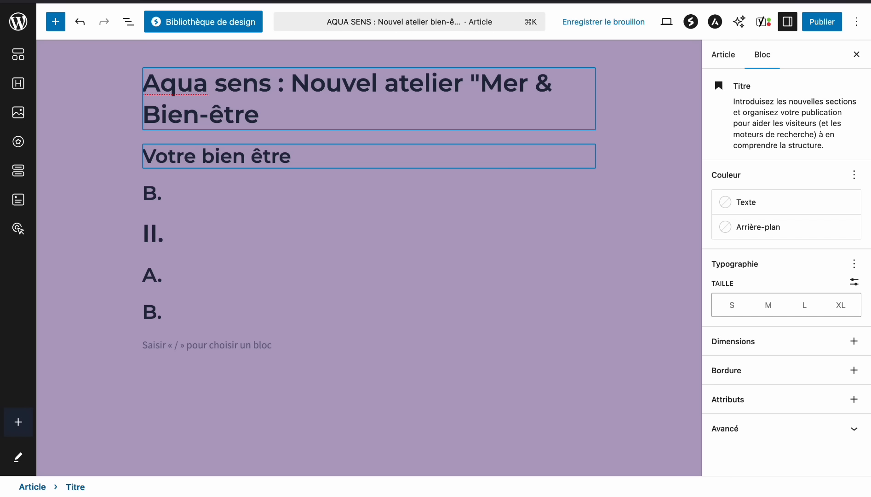
pyautogui.write(' au quotidien')
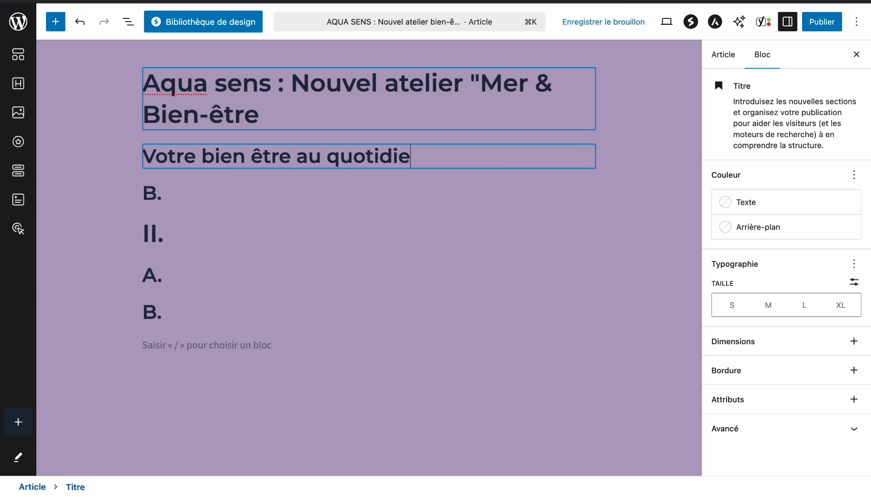
# Replace the "B." subheading in the first section with "Pour qui ?".
pyautogui.click(164, 193)
pyautogui.press('BackSpace')
pyautogui.press('BackSpace')
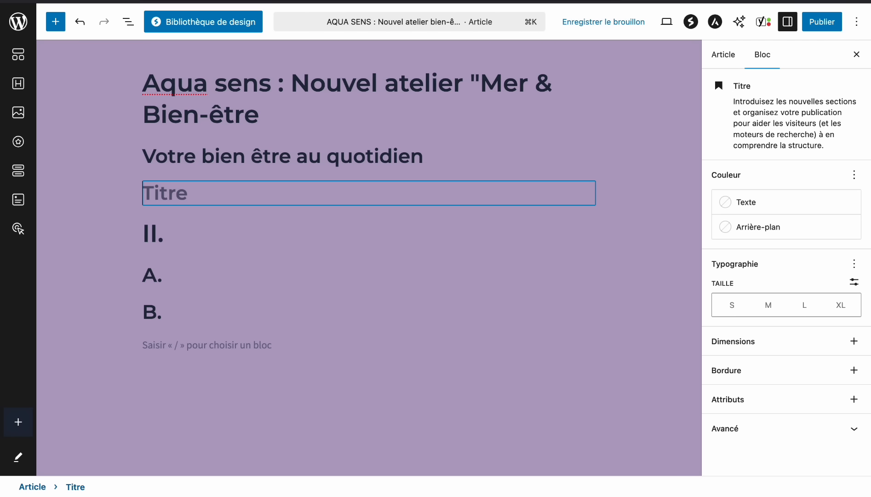
pyautogui.write('Poiur')
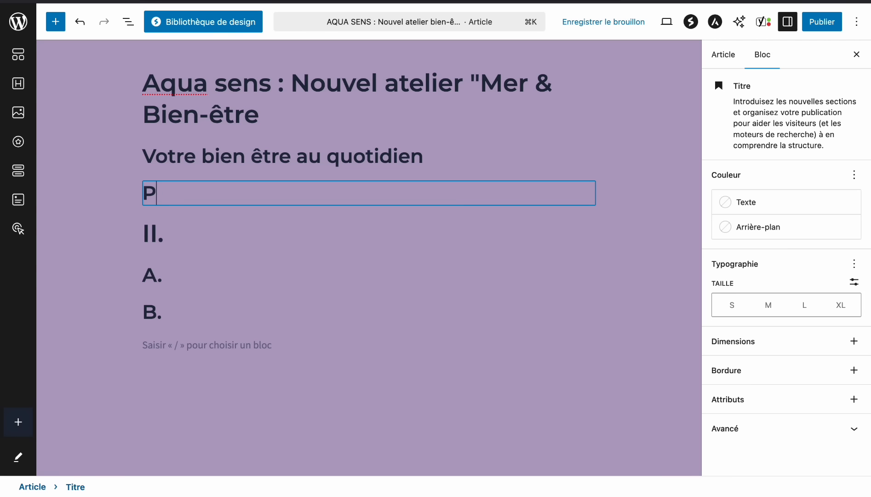
pyautogui.press('BackSpace')
pyautogui.press('BackSpace')
pyautogui.press('BackSpace')
pyautogui.write('ur qui ')
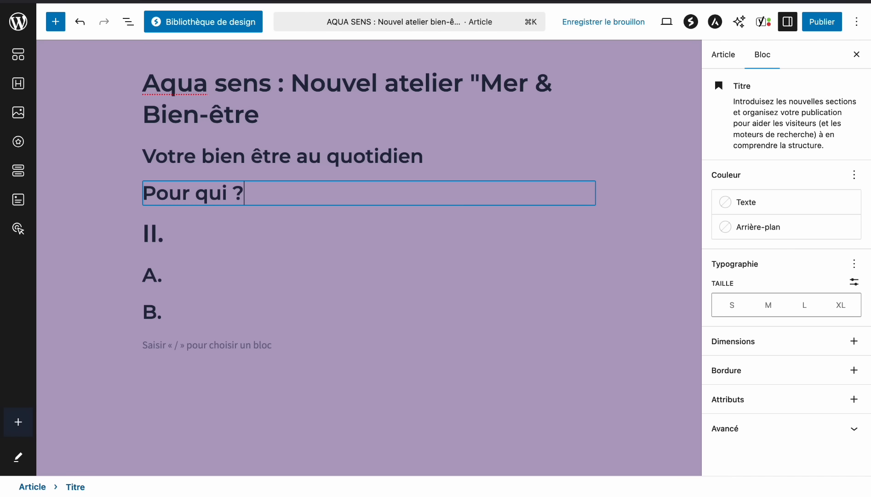
pyautogui.write('?')
# Replace the "II." heading text with "Programme & Modalités".
pyautogui.click(171, 239)
pyautogui.press('BackSpace')
pyautogui.press('BackSpace')
pyautogui.press('BackSpace')
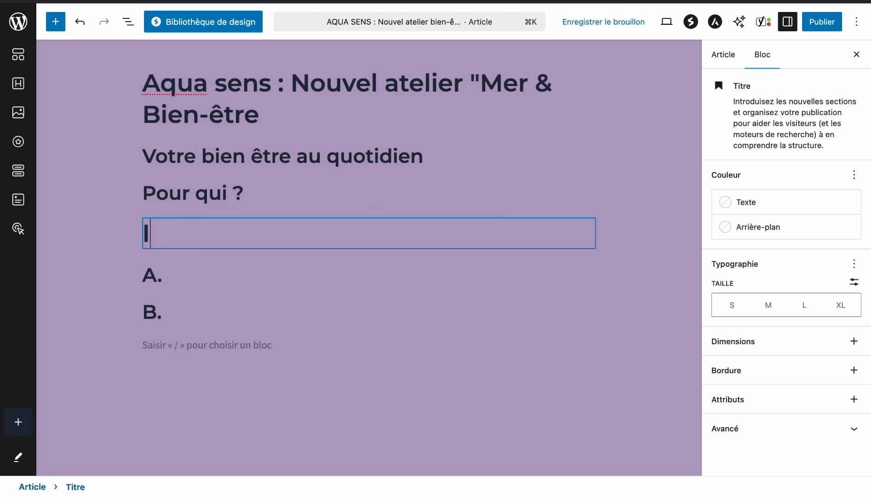
pyautogui.write('Programme & Modalités')
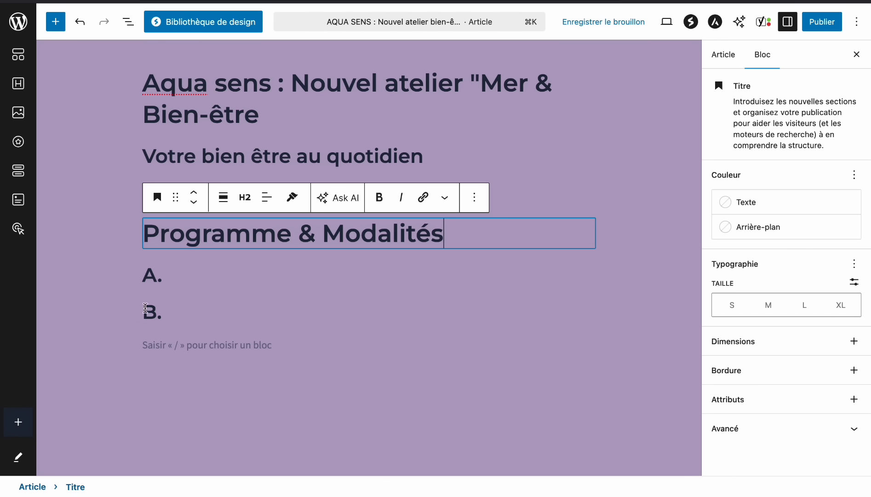
# Replace the "A." subheading of the second section with "Programme de l'atelier".
pyautogui.press('Down')
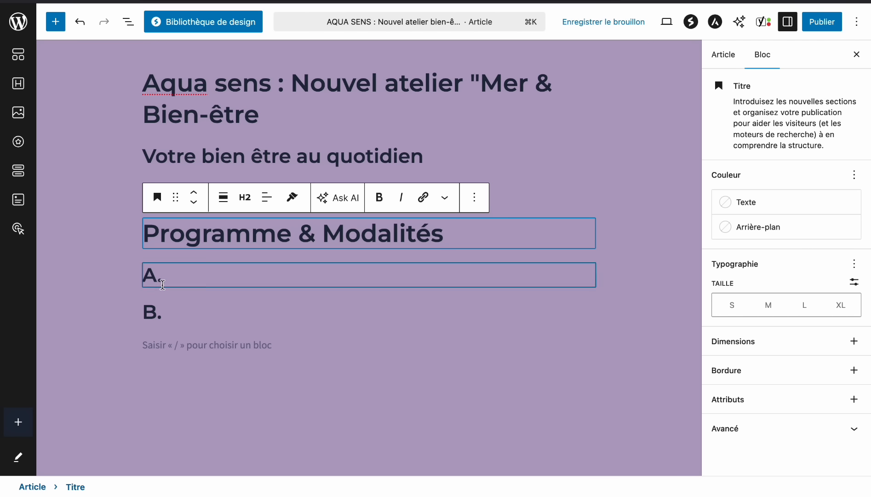
pyautogui.press('BackSpace')
pyautogui.press('BackSpace')
pyautogui.write('Pro')
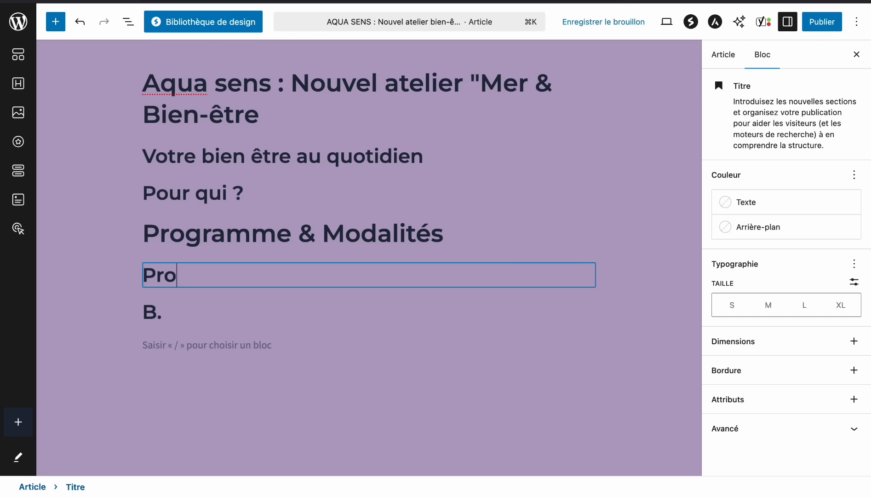
pyautogui.write("gramme de l'atelier")
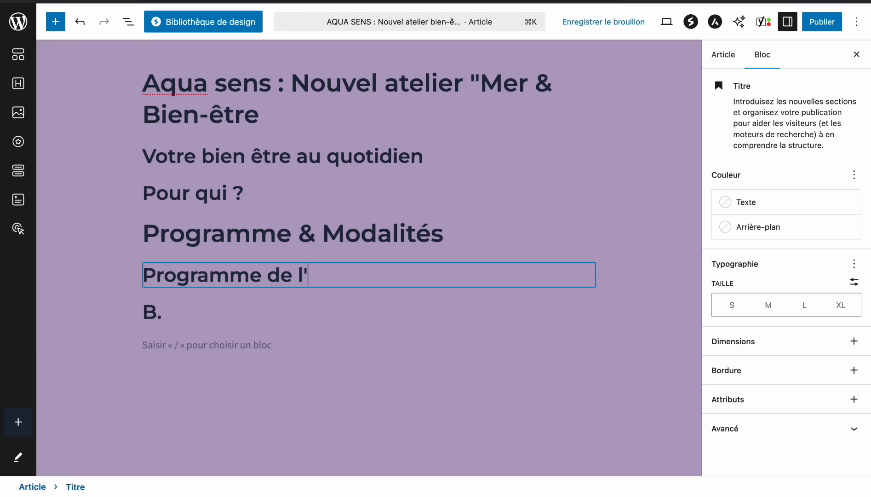
# Replace the "B." subheading of the second section with "Les modalités".
pyautogui.click(178, 307)
pyautogui.press('BackSpace')
pyautogui.press('BackSpace')
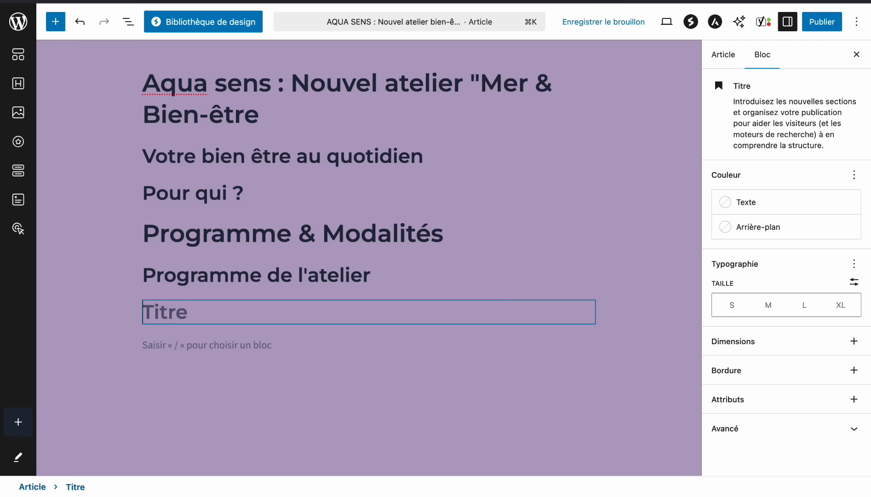
pyautogui.write('Les modalités')
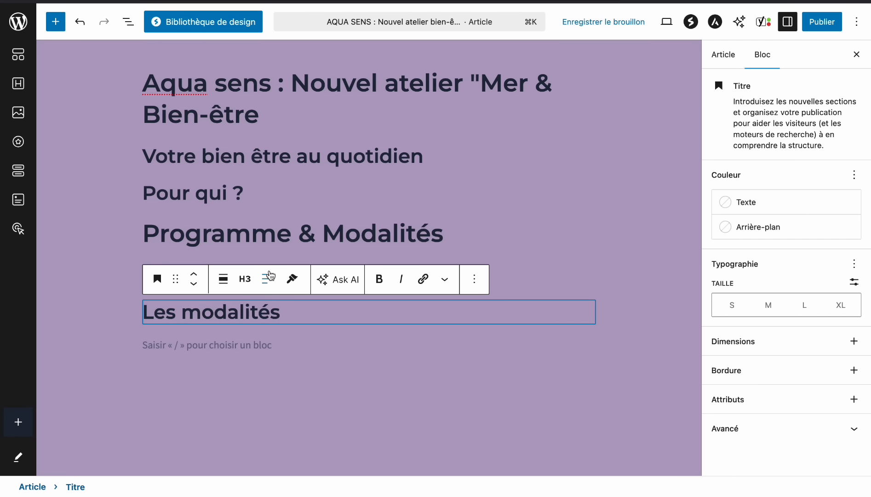
# Expand the Yoast SEO analysis and review the listed problems, including the keyphrase check for H2 and H3 subheadings.
pyautogui.scroll(-10, 334, 259)
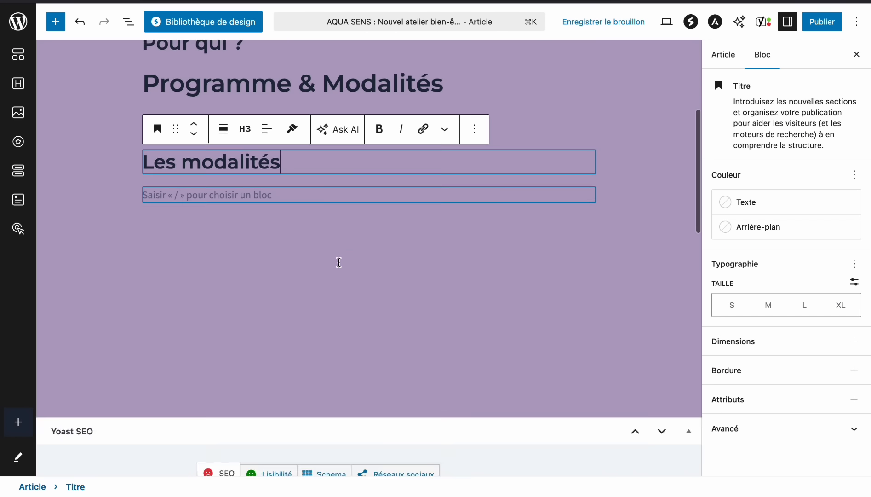
pyautogui.scroll(-10, 339, 262)
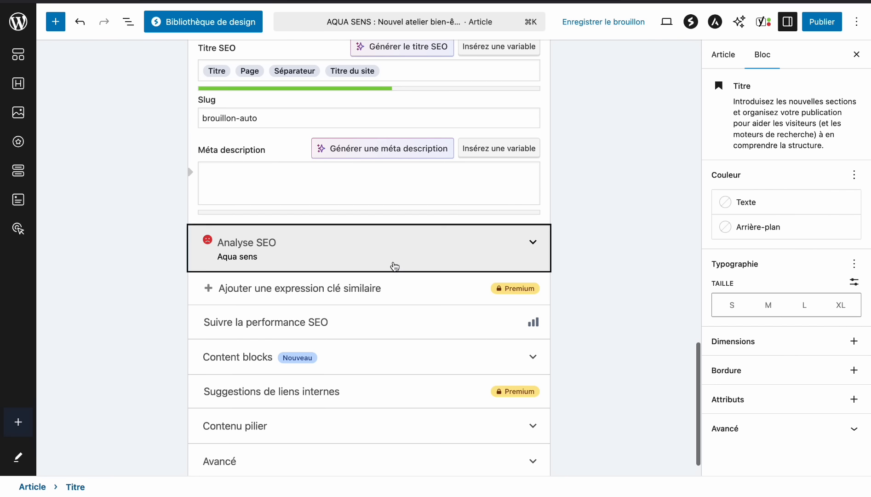
pyautogui.click(393, 260)
pyautogui.scroll(-6, 405, 306)
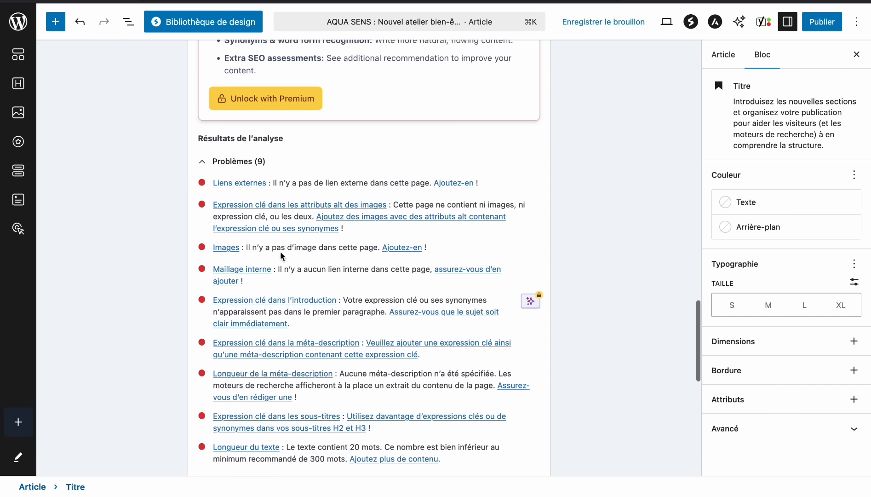
pyautogui.scroll(-2, 285, 328)
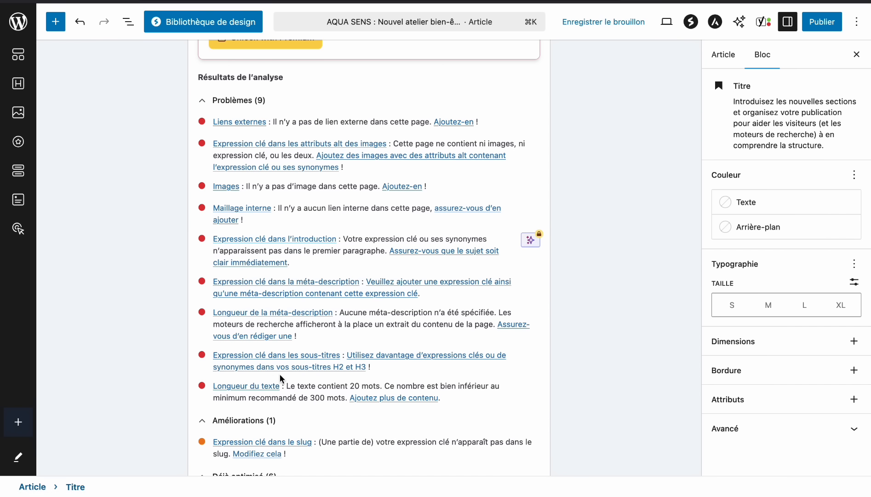
pyautogui.scroll(8, 366, 300)
pyautogui.scroll(10, 366, 301)
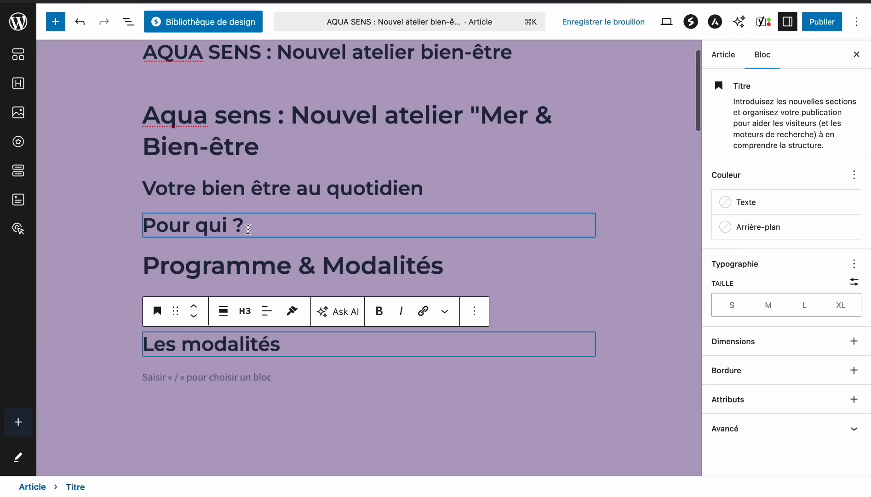
# Extend the "Les modalités" subheading with "de l'atelier Aqua Sens" so that it contains the keyphrase.
pyautogui.scroll(-2, 248, 228)
pyautogui.write("de l'")
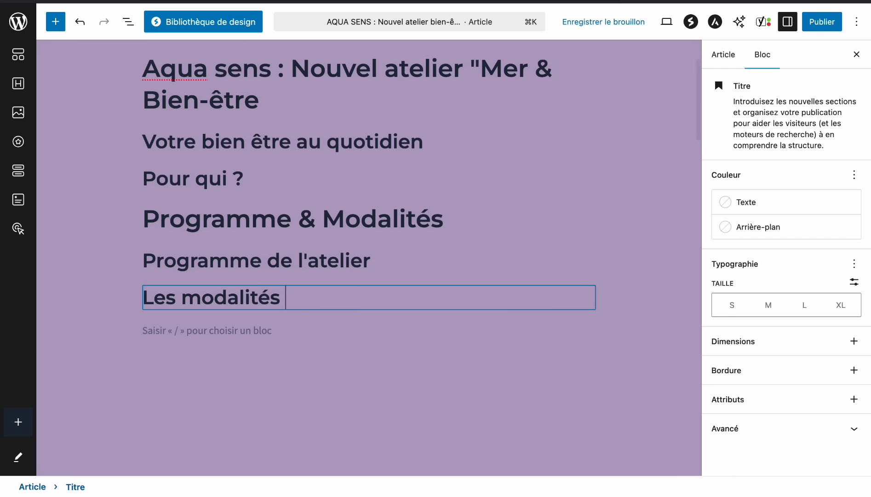
pyautogui.write('atelier Q')
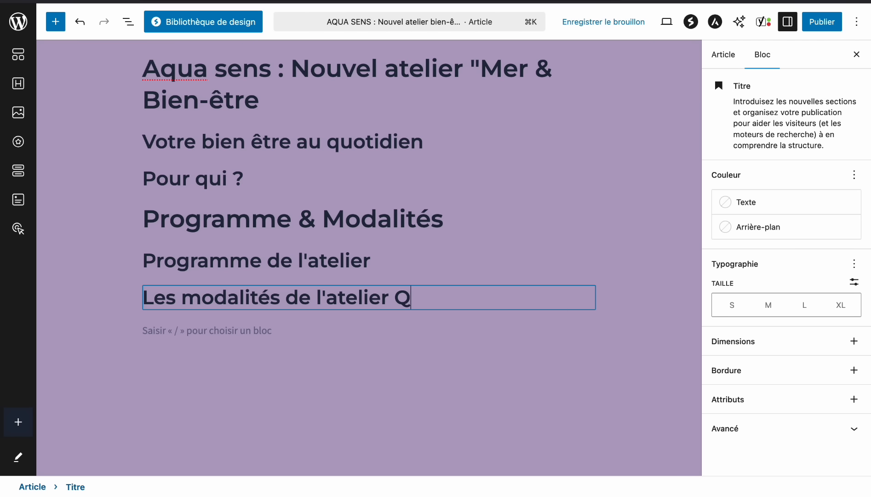
pyautogui.press('BackSpace')
pyautogui.write('Aqua Sens')
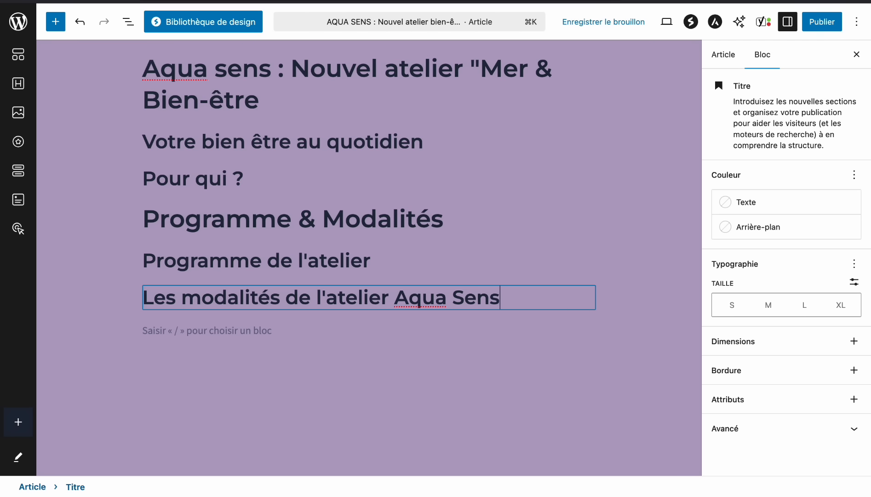
# Recheck the Yoast SEO analysis results, including the keyphrase in subheadings check.
pyautogui.click(354, 351)
pyautogui.scroll(-15, 364, 362)
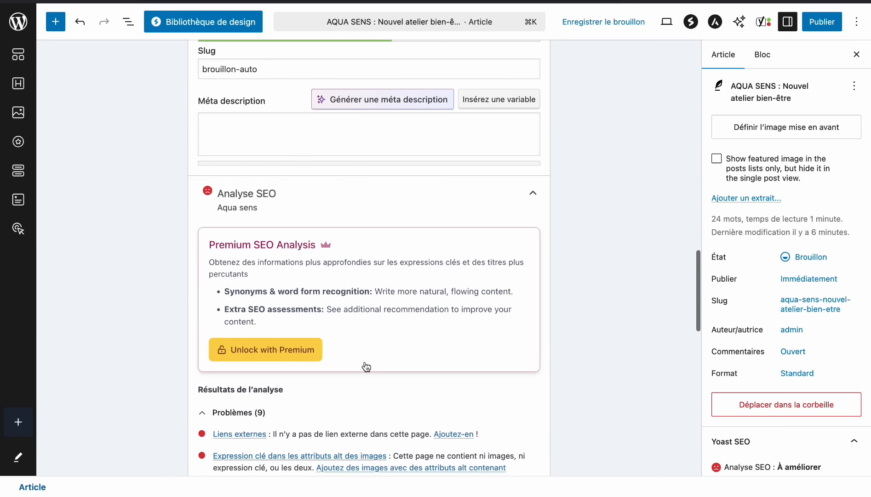
pyautogui.scroll(-1, 365, 361)
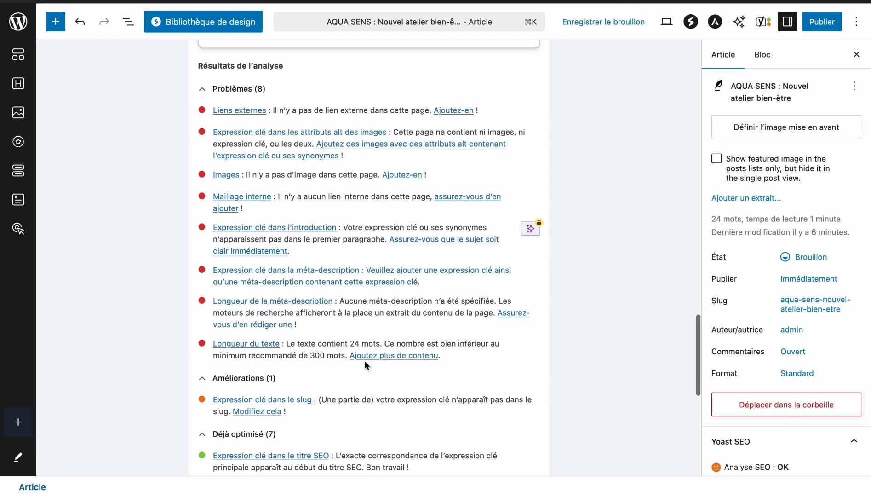
pyautogui.scroll(-6, 348, 214)
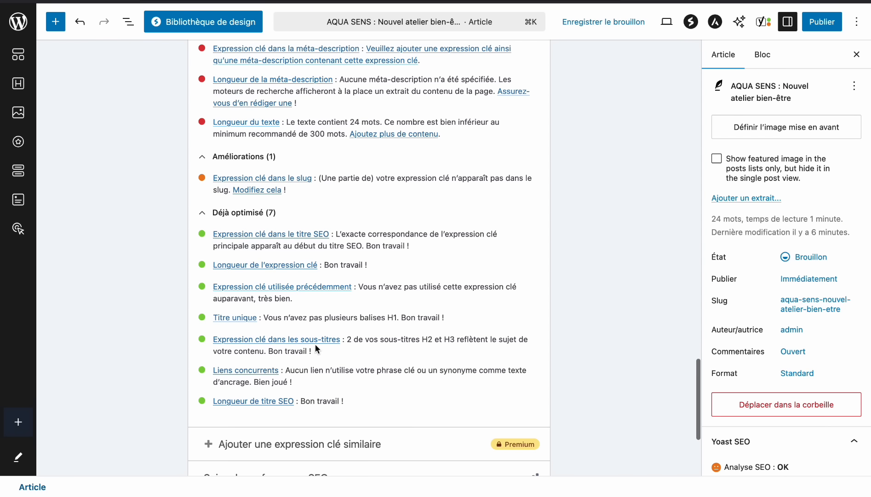
pyautogui.scroll(15, 342, 239)
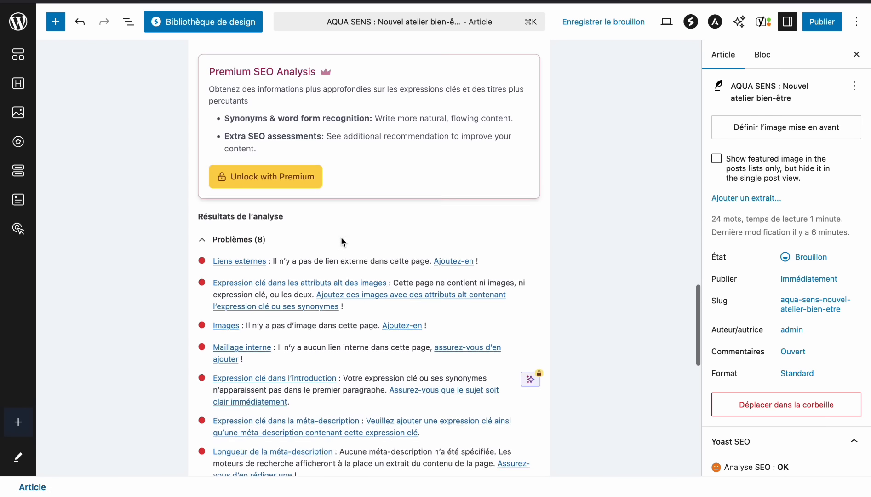
pyautogui.scroll(10, 341, 236)
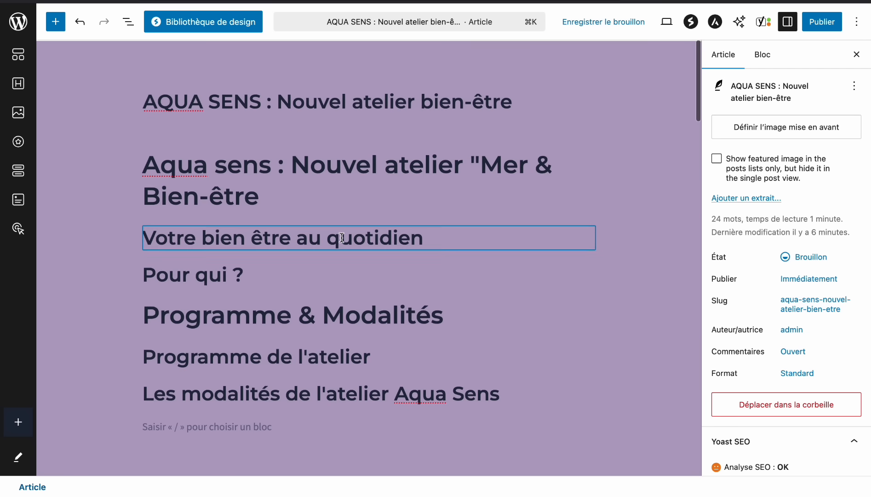
# Examine the heading level choices and block settings of the first H2 heading.
pyautogui.click(313, 201)
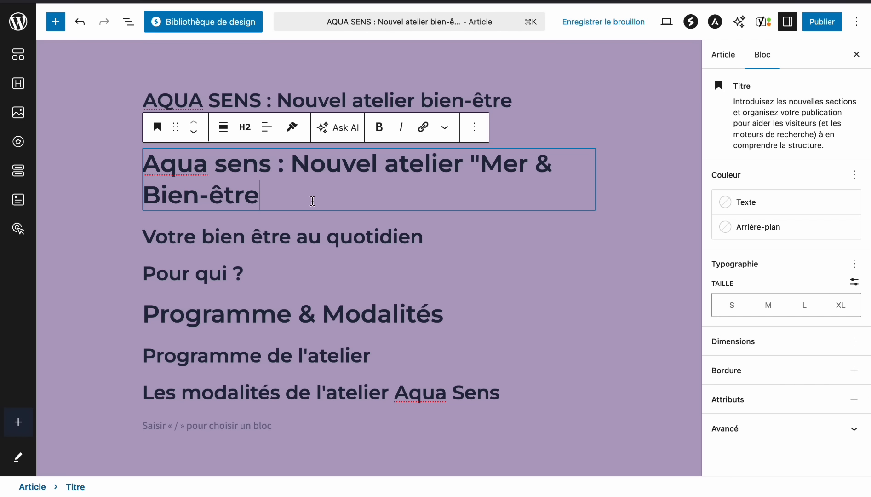
pyautogui.click(244, 127)
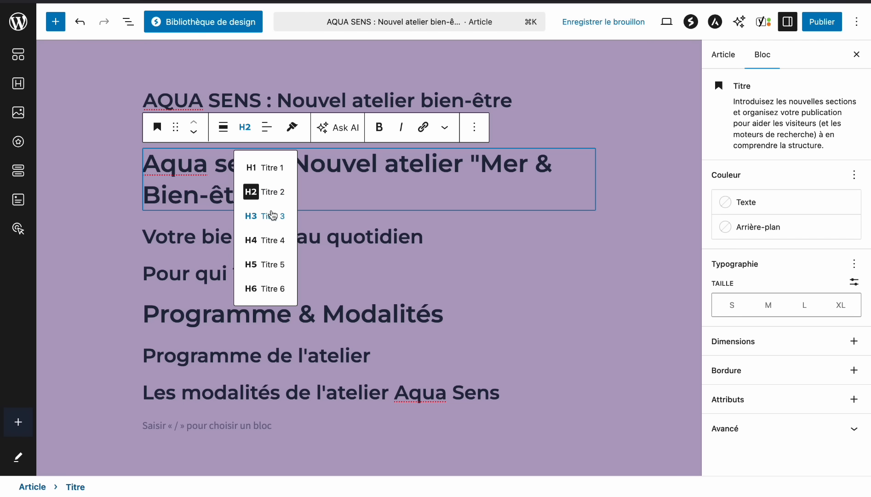
pyautogui.click(334, 192)
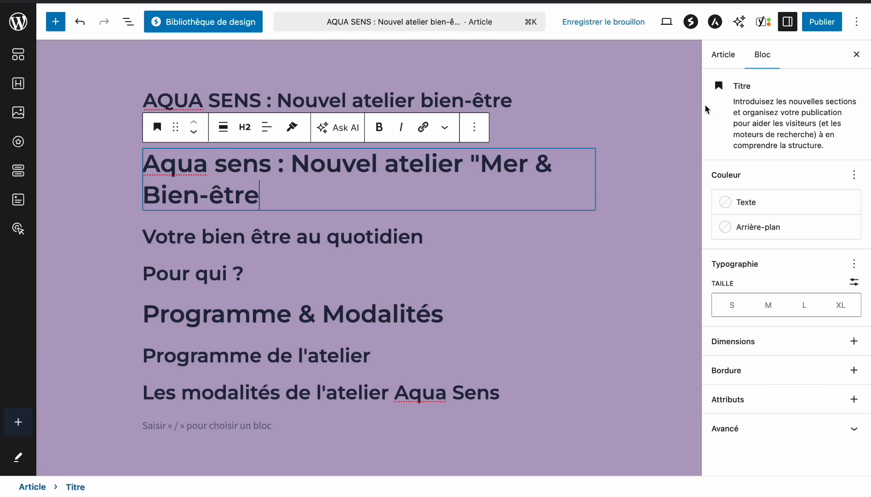
pyautogui.click(787, 22)
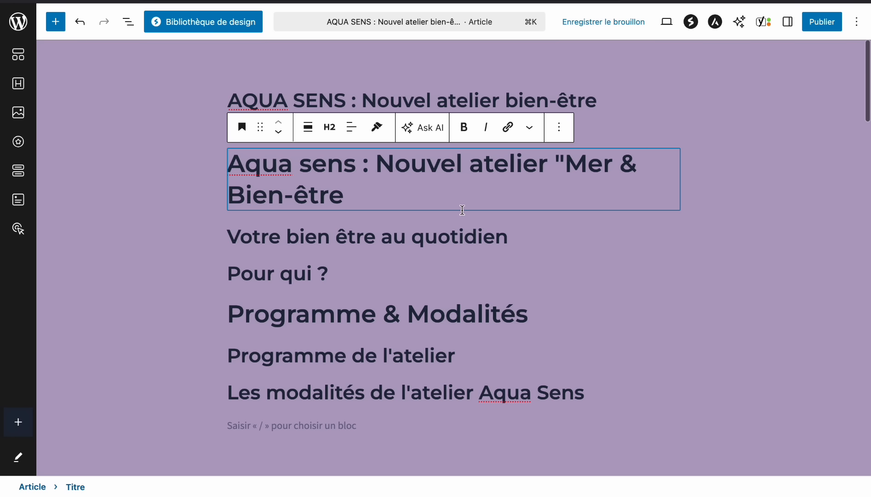
pyautogui.click(788, 23)
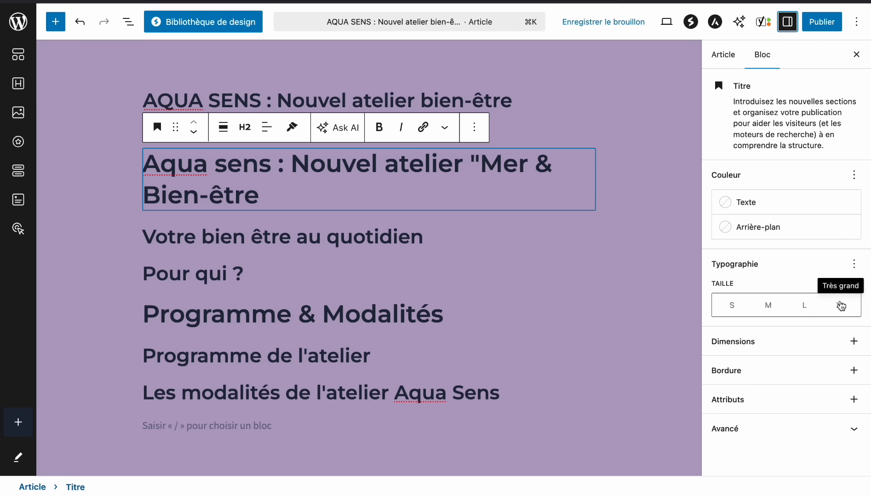
# Try the medium, large and extra-large text sizes on the first H2 heading.
pyautogui.click(772, 307)
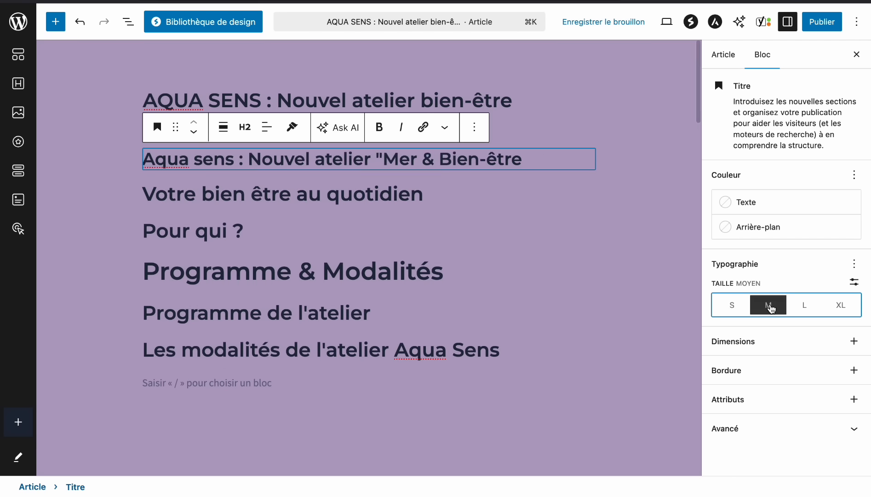
pyautogui.click(803, 307)
pyautogui.click(840, 305)
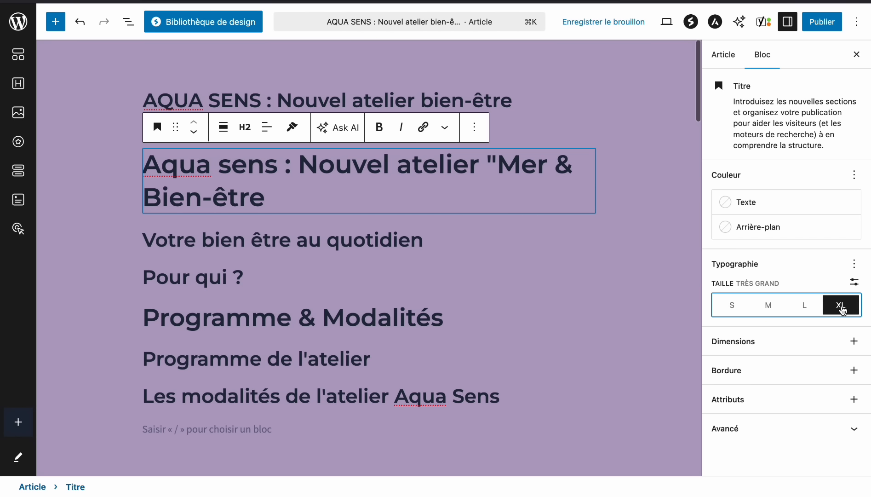
pyautogui.click(770, 306)
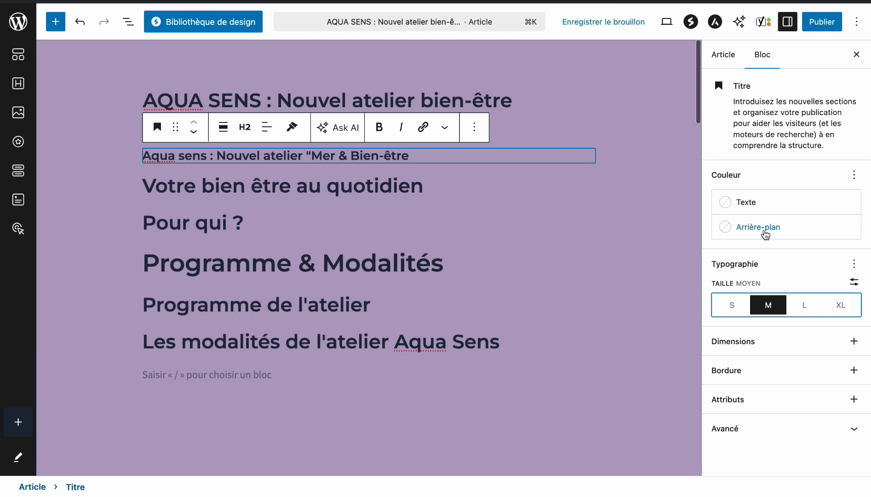
# Set the first H2 heading's text colour to the theme's white and its text size to large.
pyautogui.click(725, 203)
pyautogui.click(552, 312)
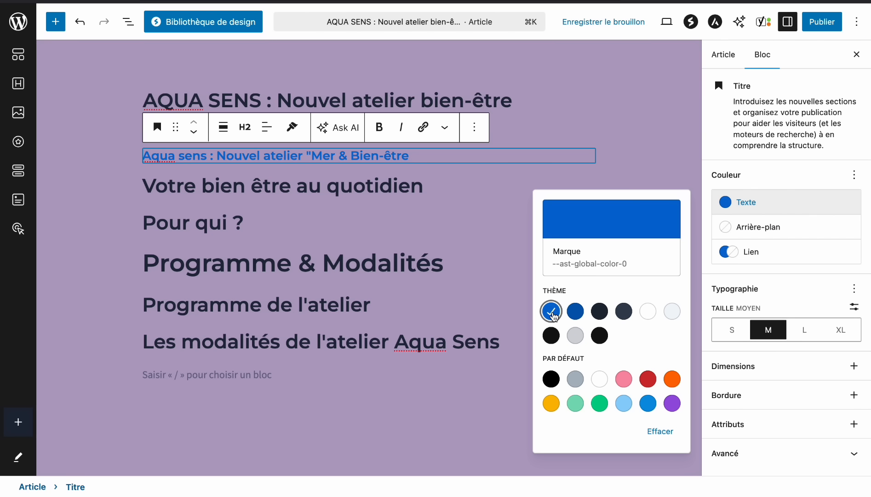
pyautogui.click(649, 312)
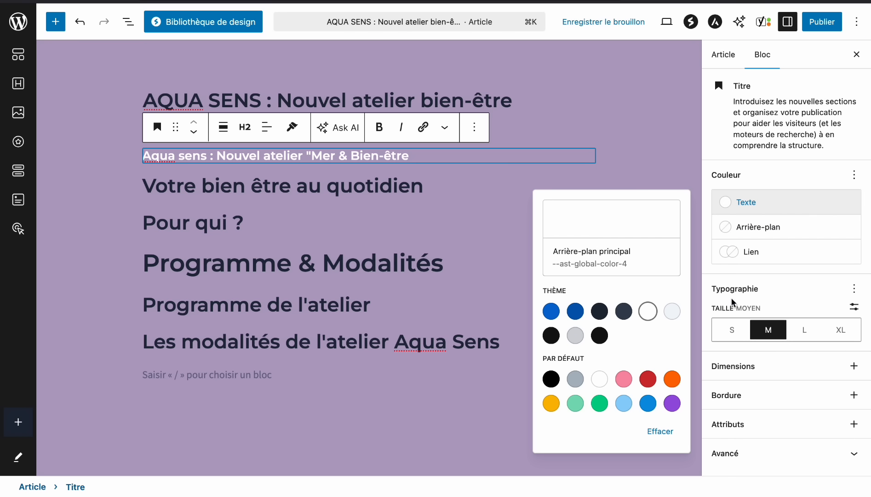
pyautogui.click(803, 330)
# Set both the text colour and the background of the "Programme & Modalités" heading to the theme's white.
pyautogui.click(376, 313)
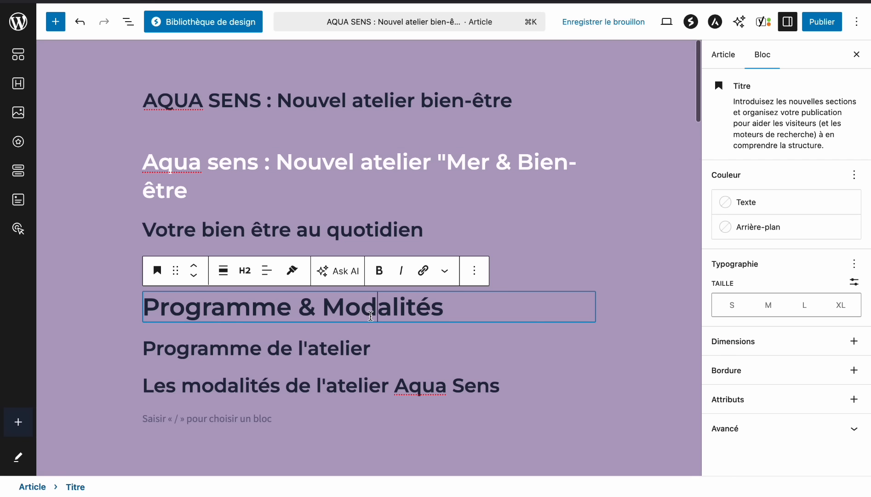
pyautogui.click(727, 204)
pyautogui.click(652, 316)
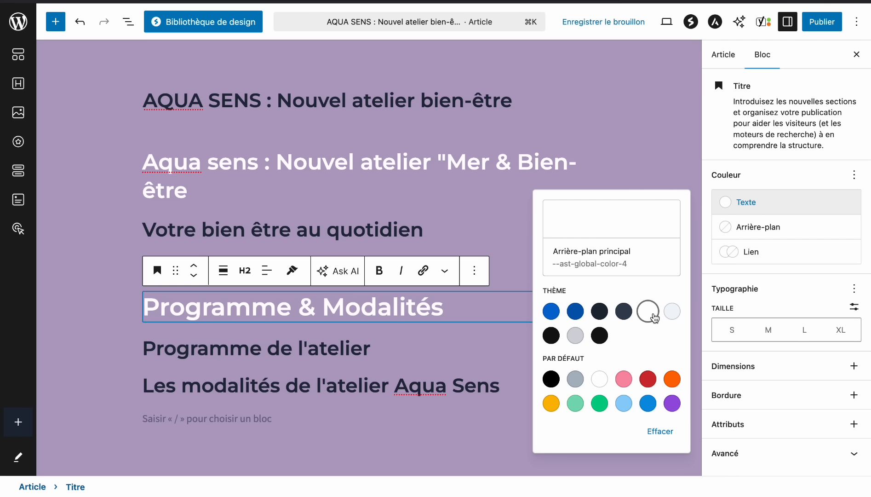
pyautogui.click(726, 227)
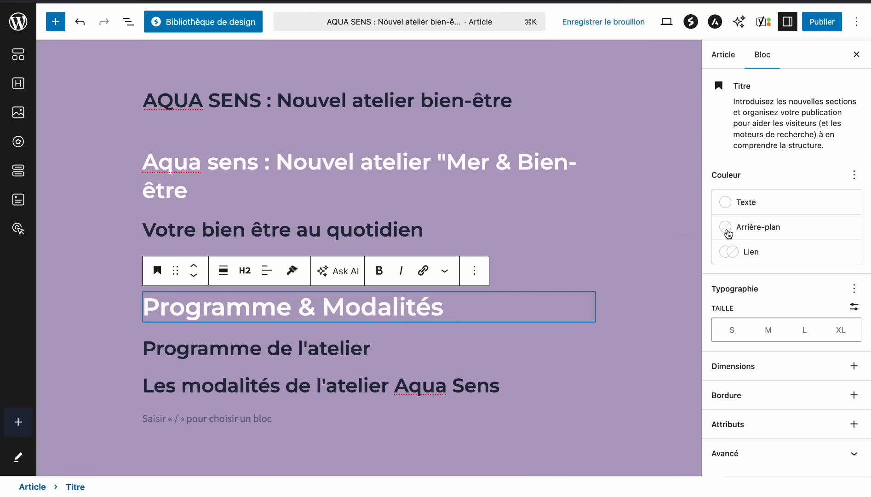
pyautogui.click(648, 364)
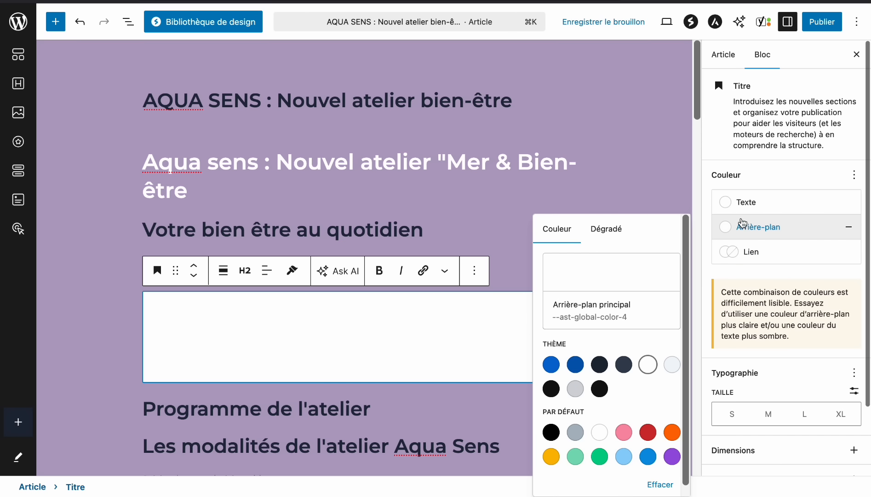
# Change the "Programme & Modalités" heading's text colour to Violet éclatant.
pyautogui.click(730, 206)
pyautogui.click(672, 403)
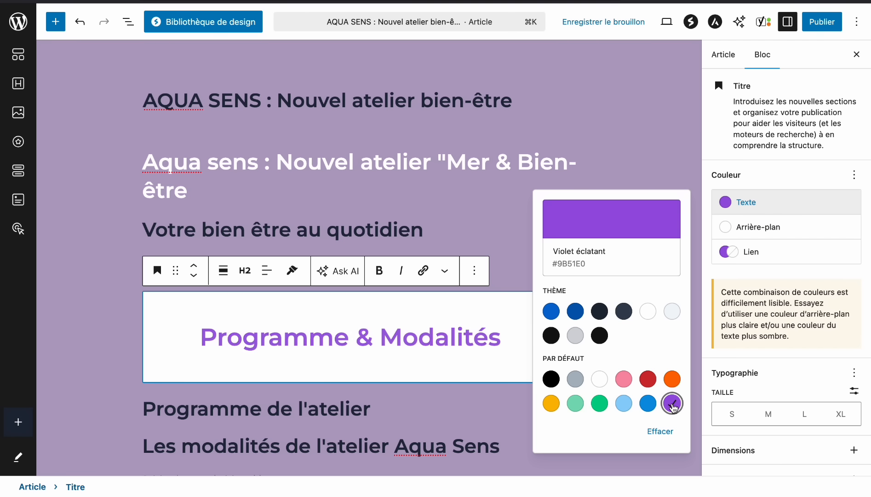
pyautogui.click(392, 354)
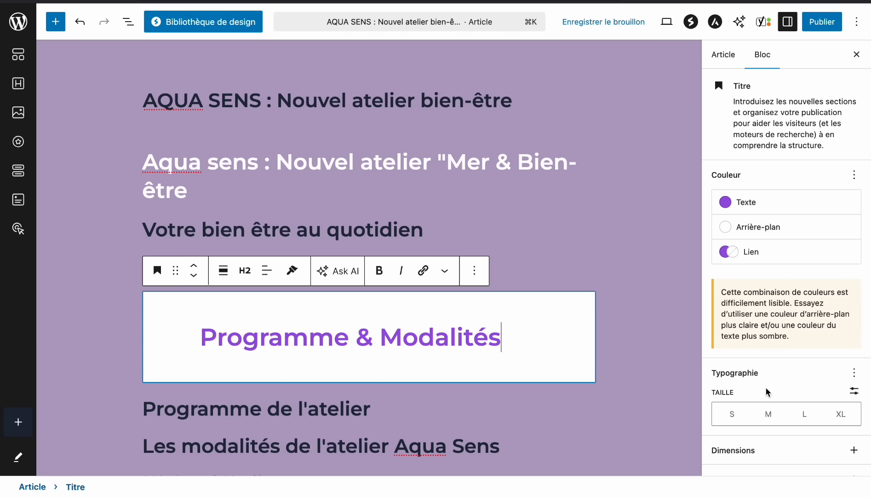
# Give the first H2 heading a white background and set its text colour to Bleu cyan pâle.
pyautogui.click(364, 162)
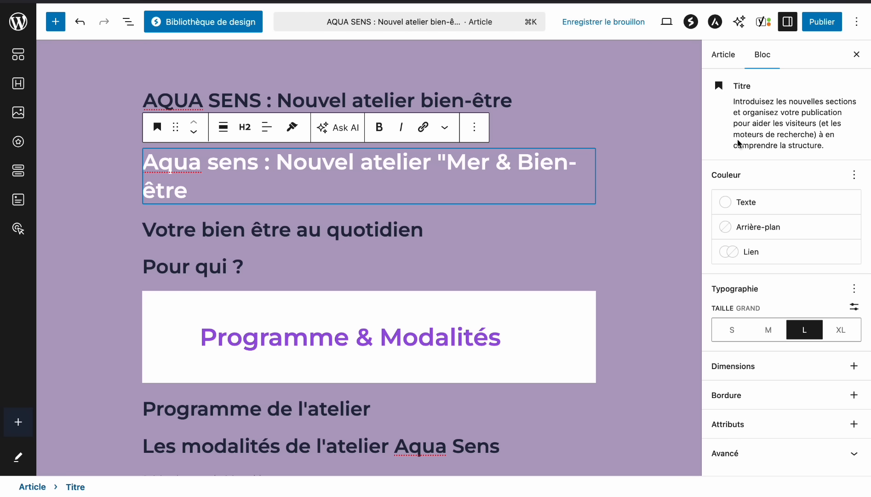
pyautogui.click(725, 228)
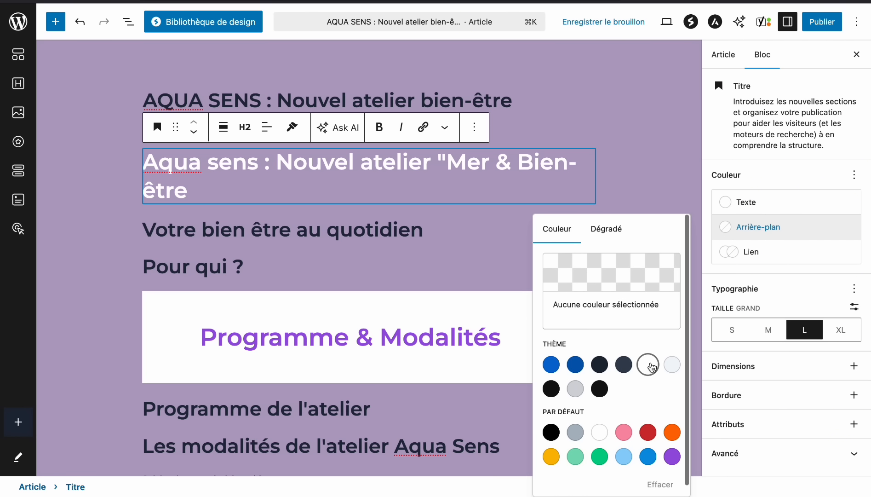
pyautogui.click(650, 366)
pyautogui.click(724, 206)
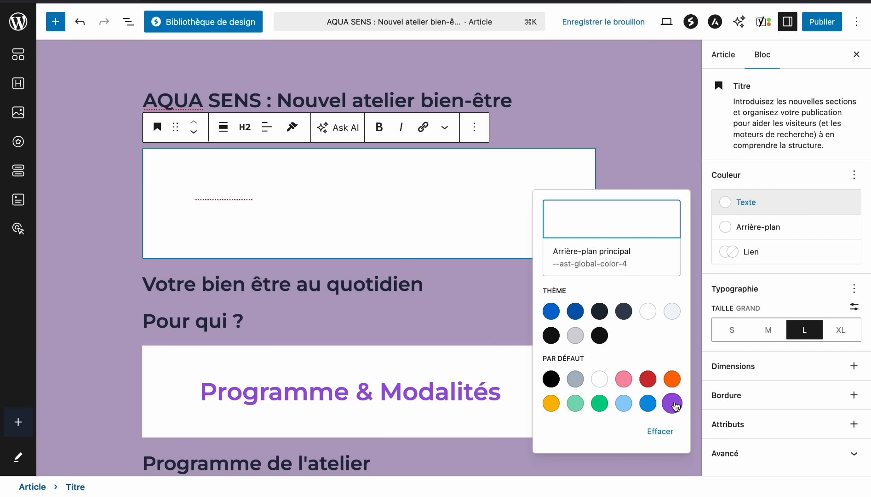
pyautogui.click(623, 403)
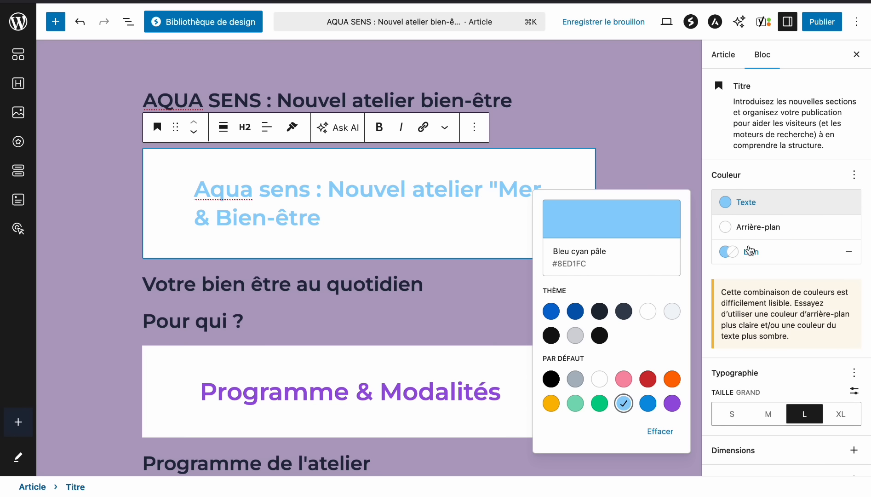
# Set the "Programme & Modalités" heading's text colour to Bleu cyan pâle.
pyautogui.click(456, 416)
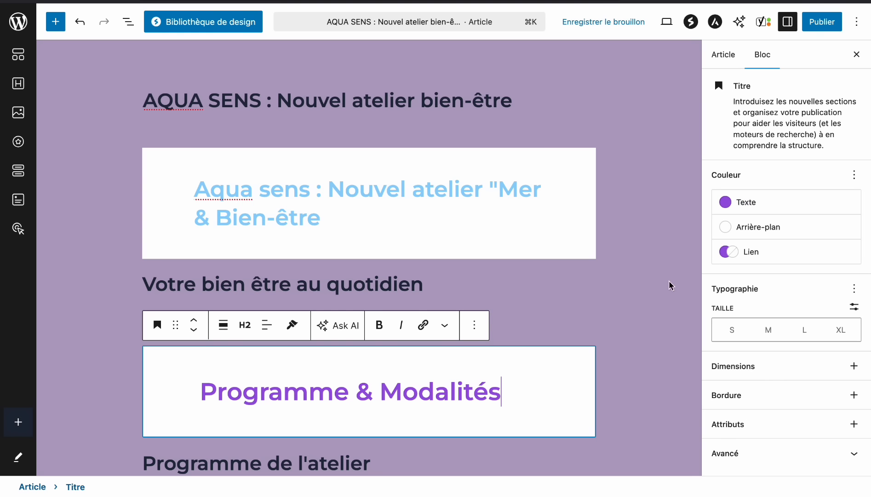
pyautogui.click(731, 204)
pyautogui.click(624, 403)
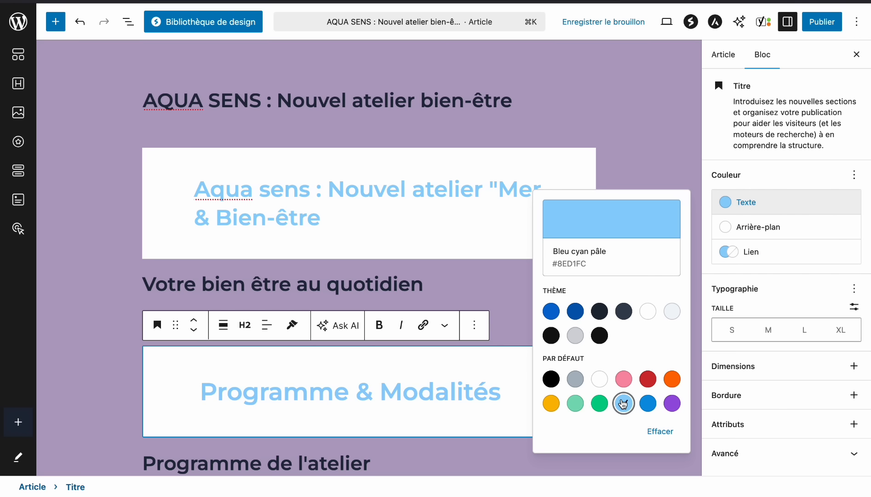
pyautogui.click(629, 168)
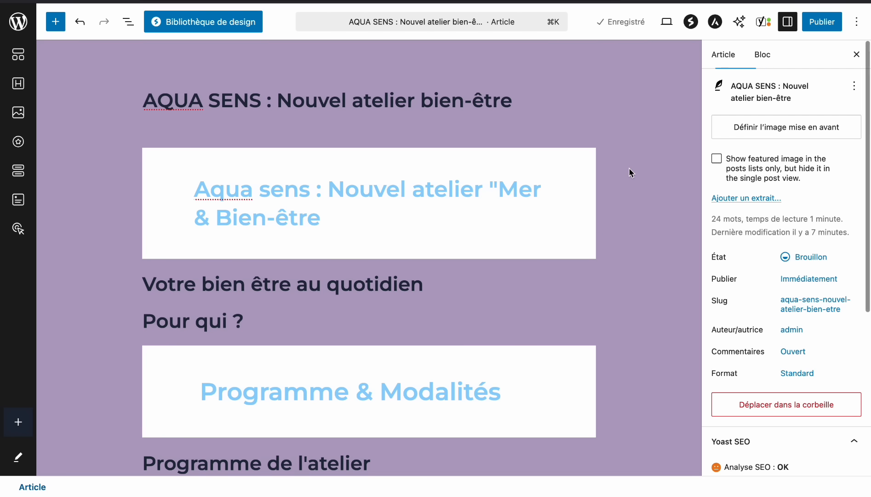
# Try to break the first H2 heading after "Aqua sens :" and undo the split.
pyautogui.click(329, 191)
pyautogui.press('Return')
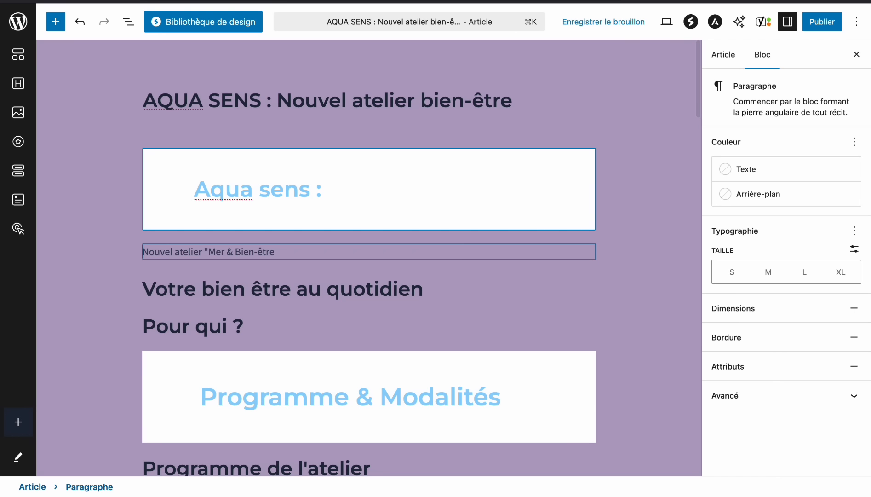
pyautogui.press('super+z')
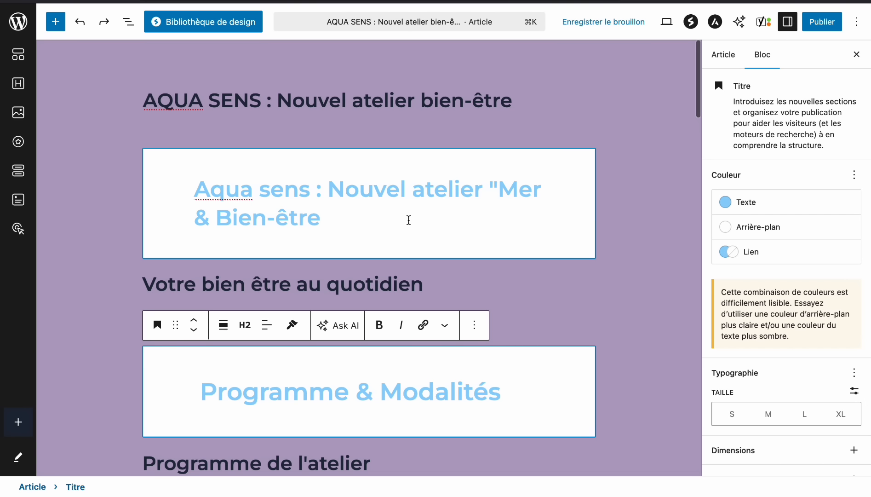
# Add an empty paragraph below the "Votre bien être au quotidien" subheading.
pyautogui.scroll(-2, 410, 226)
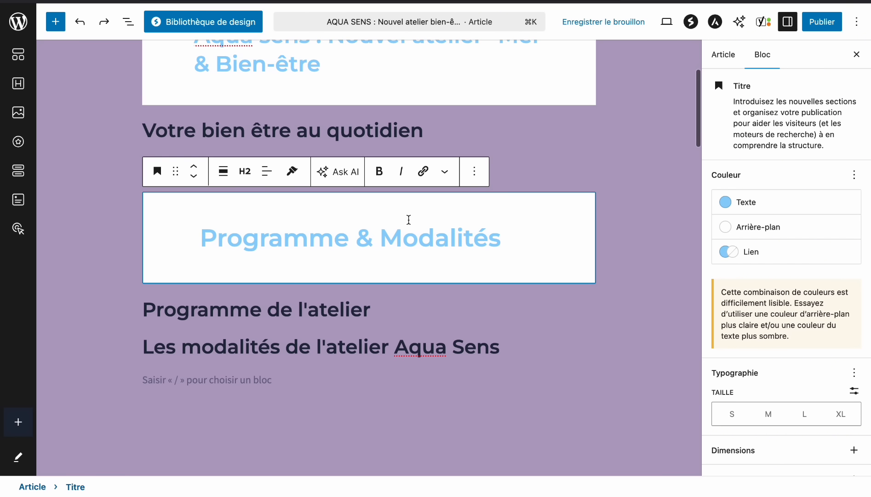
pyautogui.scroll(2, 408, 221)
pyautogui.click(433, 162)
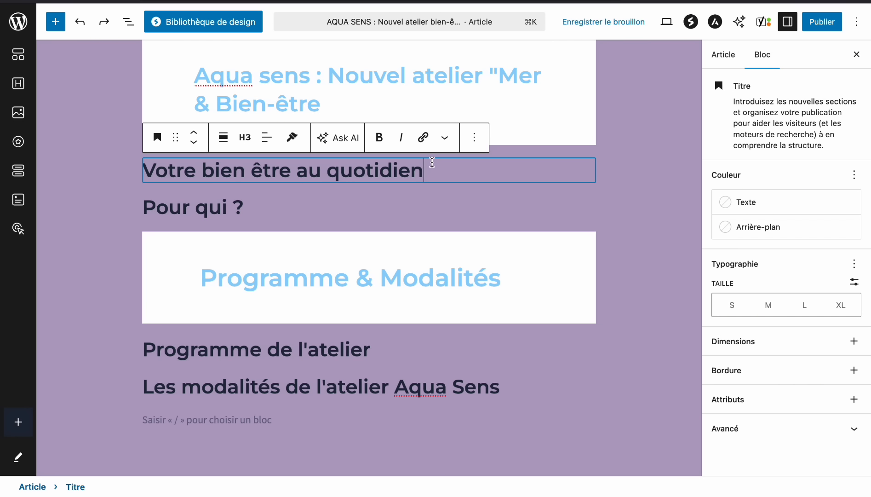
pyautogui.scroll(1, 440, 276)
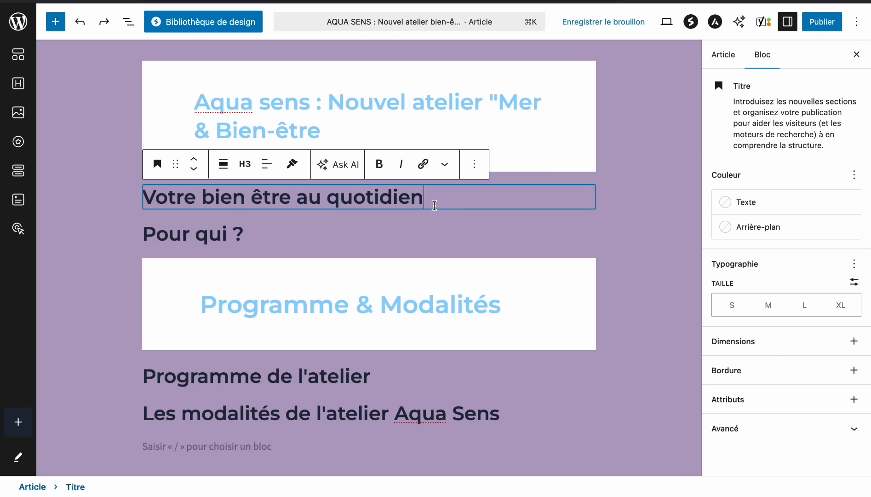
pyautogui.press('Return')
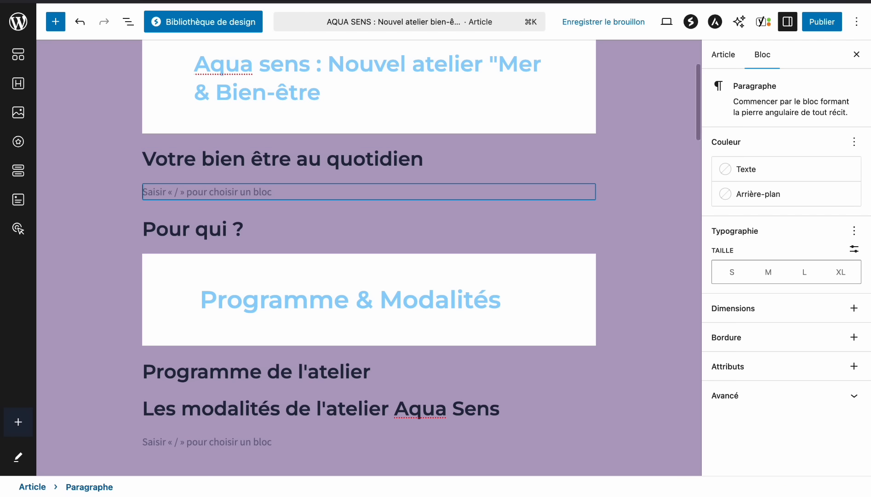
# Switch to Notion and read the Sujet n°3 questions and the "Mise en situation" presentation of Aqua Sens.
pyautogui.hotkey('ctrl', 'Up')
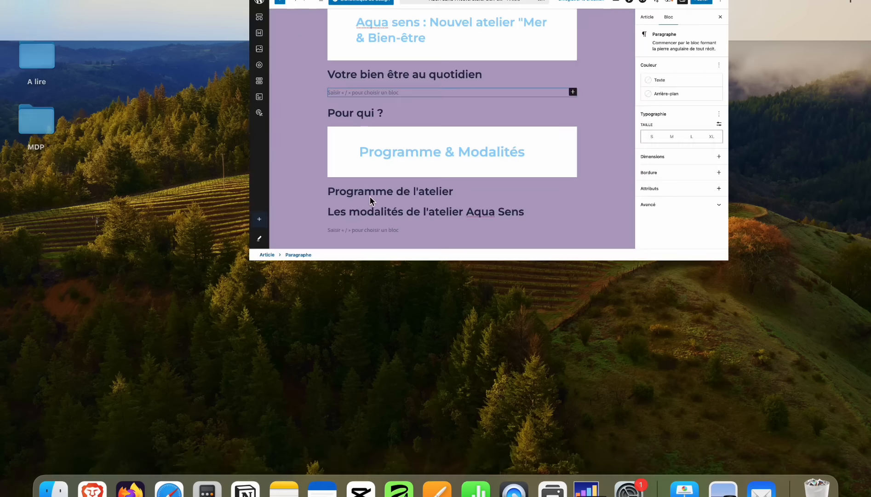
pyautogui.click(458, 12)
pyautogui.scroll(2, 453, 196)
pyautogui.scroll(3, 454, 196)
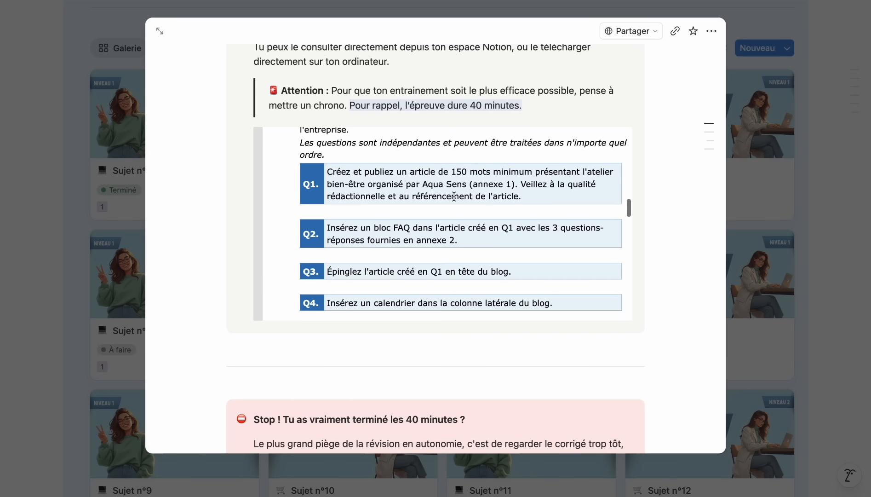
pyautogui.scroll(10, 645, 226)
pyautogui.scroll(-8, 645, 226)
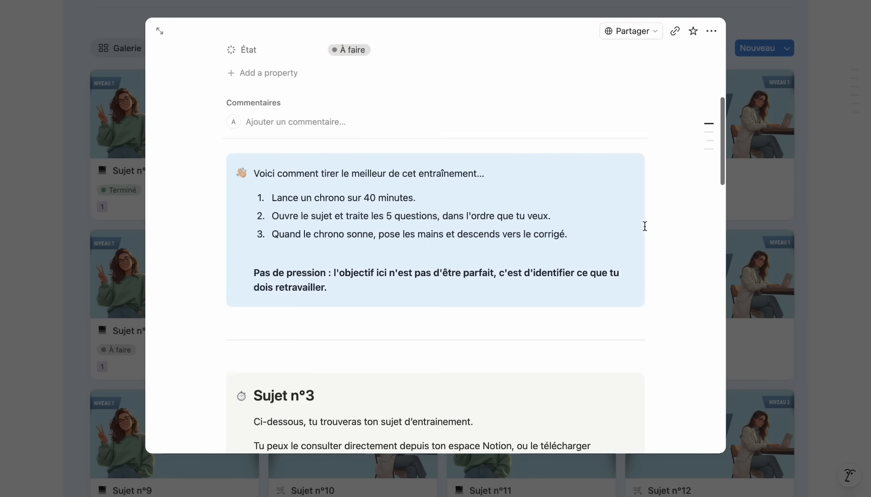
pyautogui.scroll(-3, 645, 226)
pyautogui.scroll(10, 535, 280)
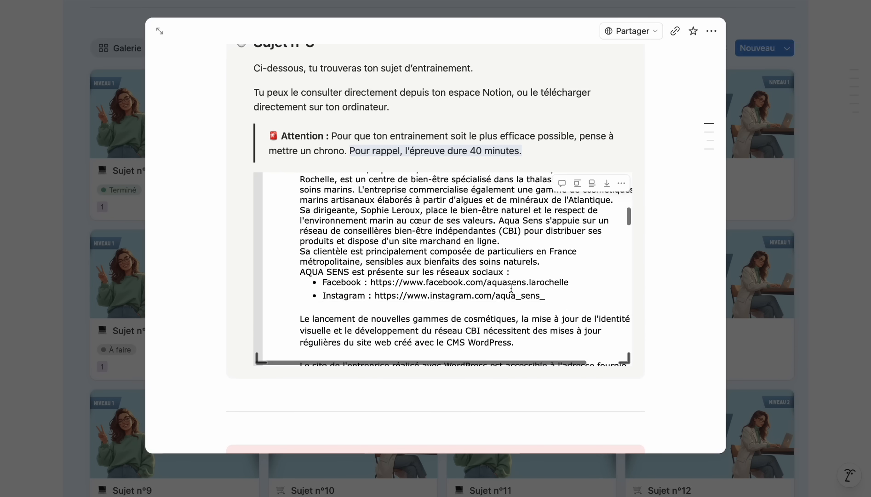
pyautogui.scroll(-2, 510, 288)
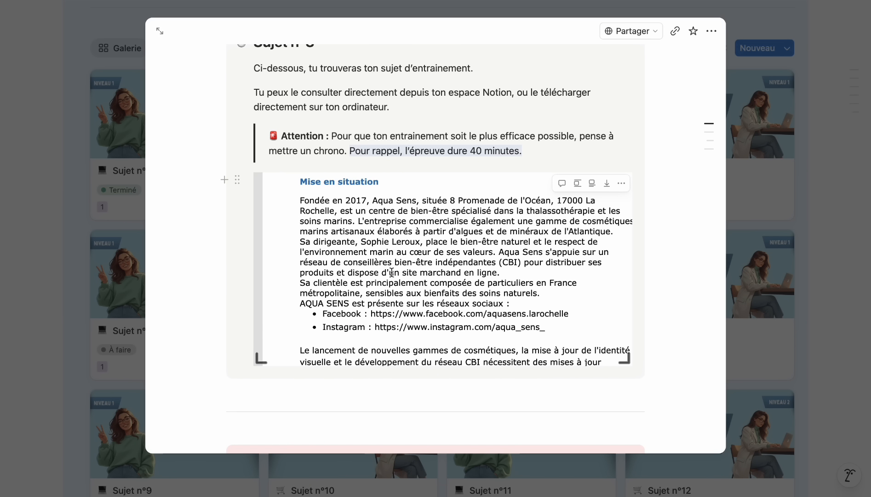
pyautogui.moveTo(869, 1)
# Return to the article in Firefox and begin the new paragraph with "Votre fidèle partenaire bien-être".
pyautogui.click(569, 3)
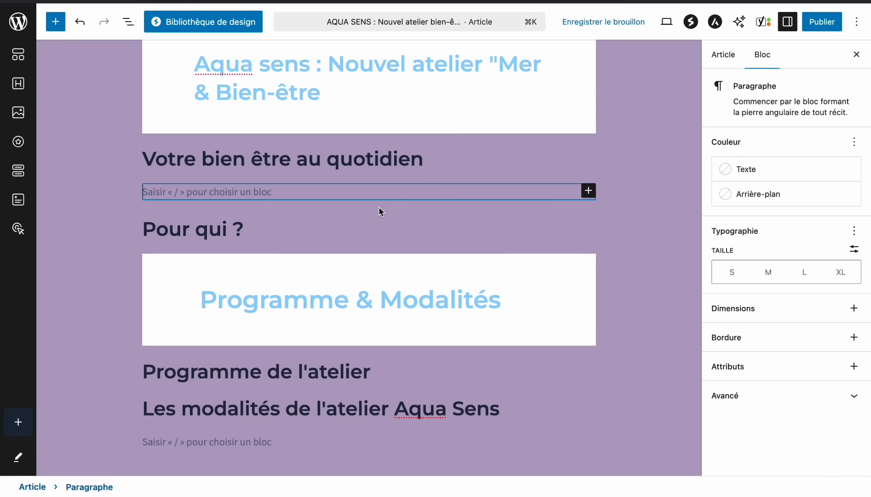
pyautogui.write('Votre fidèle partenaire bien-^')
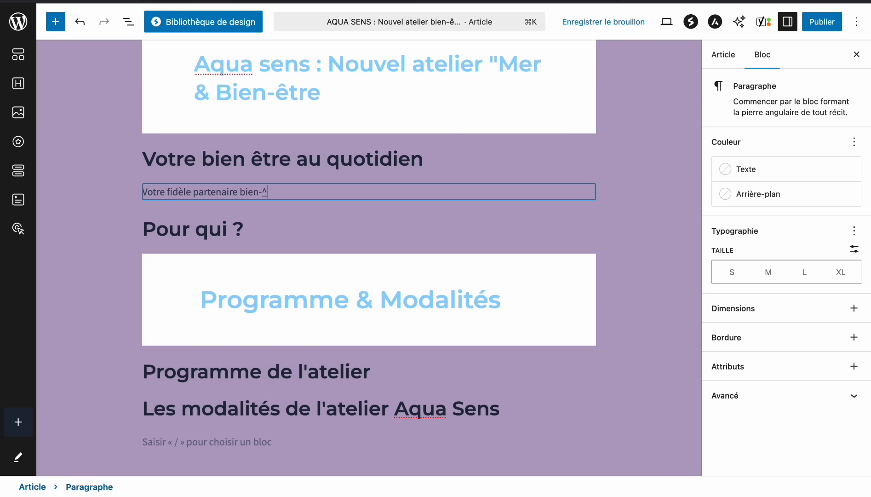
# Look up when Aqua Sens was founded in the "Mise en situation" section in Notion, and return to the article in Firefox.
pyautogui.hotkey('ctrl', 'Up')
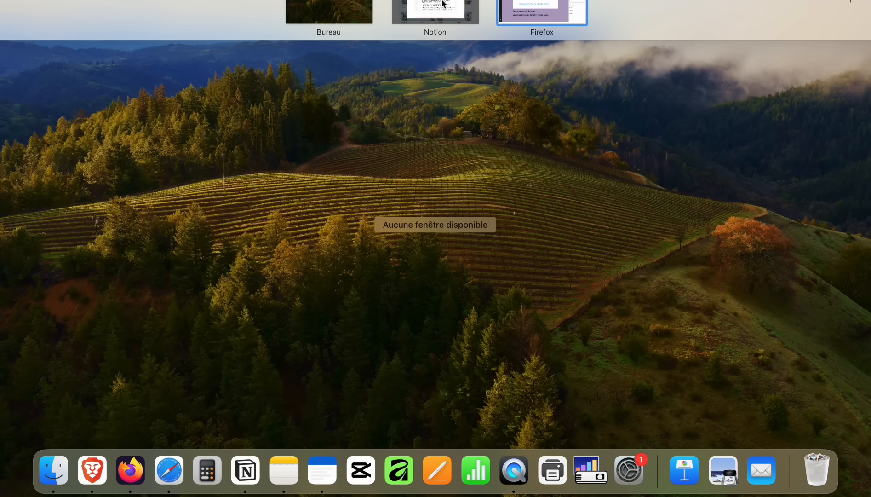
pyautogui.click(443, 4)
pyautogui.hotkey('ctrl', 'Up')
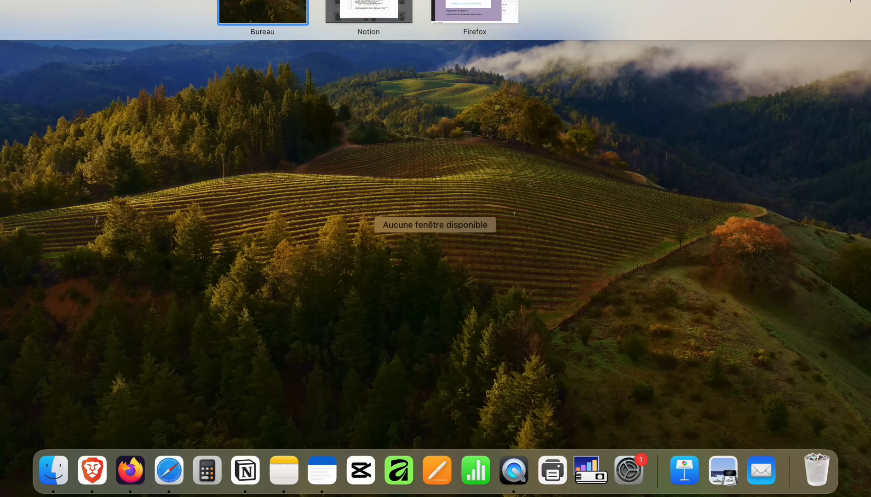
pyautogui.click(397, 10)
pyautogui.scroll(-1, 404, 204)
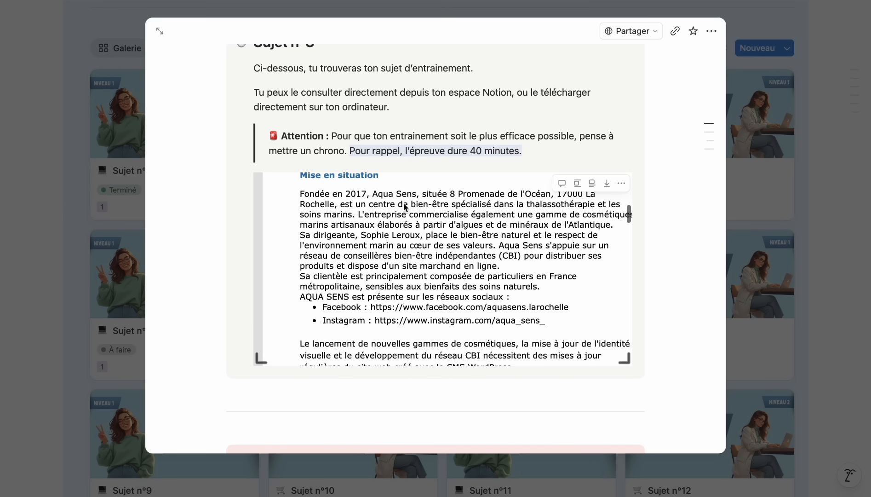
pyautogui.hotkey('ctrl', 'Up')
pyautogui.click(523, 9)
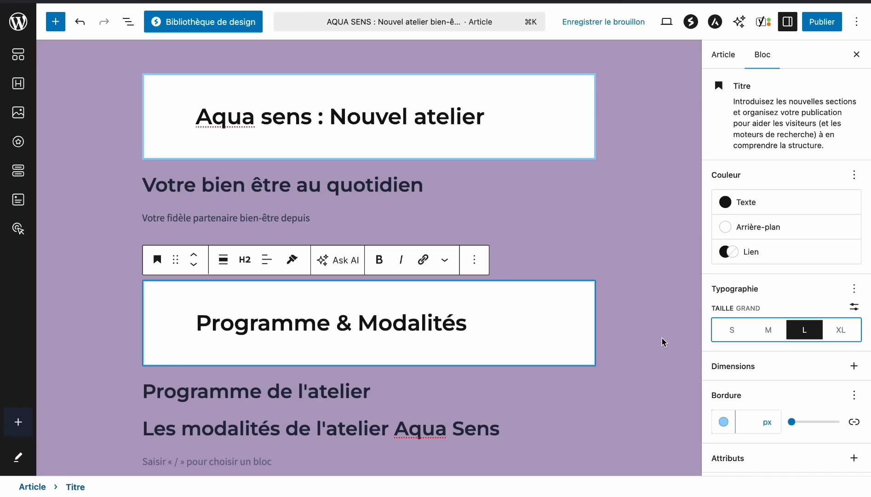
# Finish the paragraph's opening sentence with "2017, située à la Rochelle est heureux de vous annoncer la sortie d'un nouvel atelier.", saving the draft midway.
pyautogui.click(352, 217)
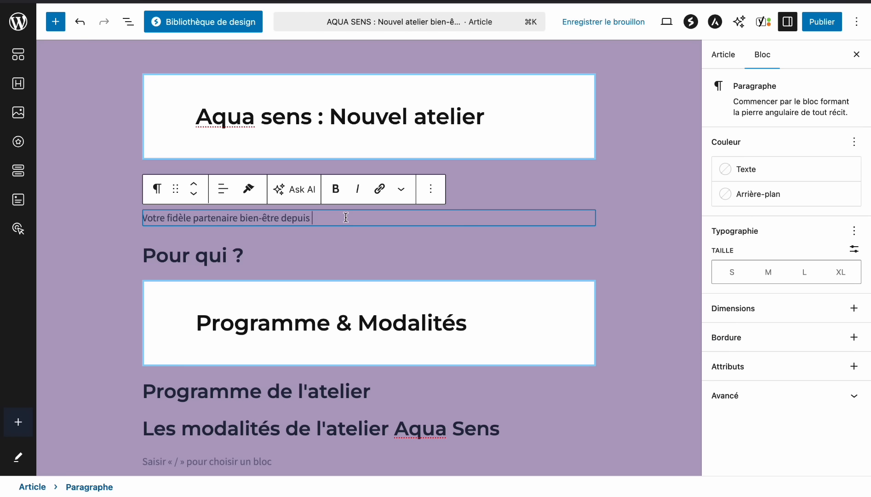
pyautogui.write('2017,')
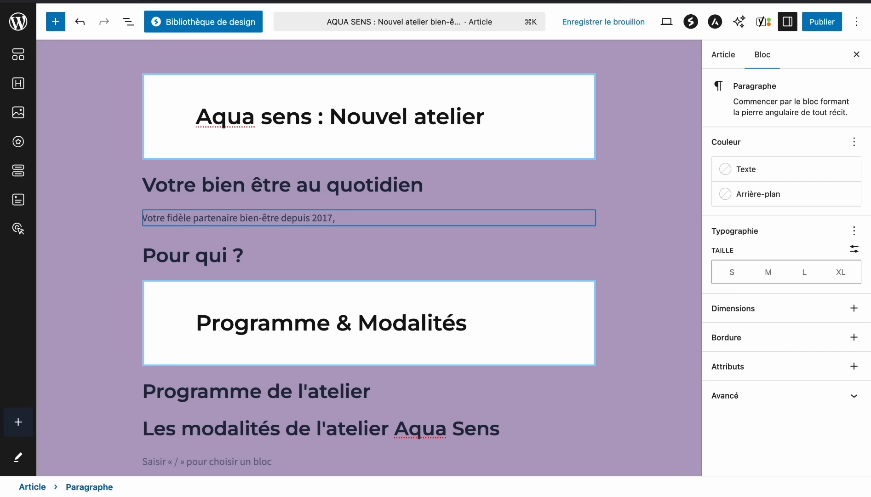
pyautogui.press('super+s')
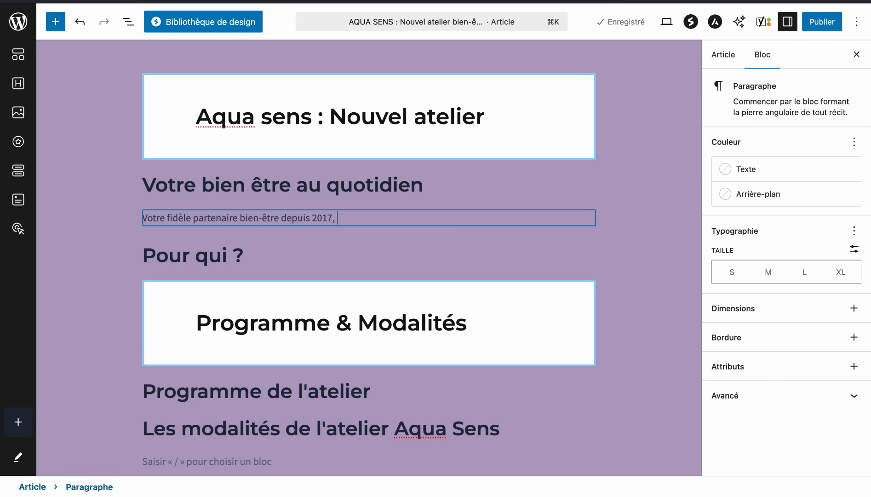
pyautogui.write('située')
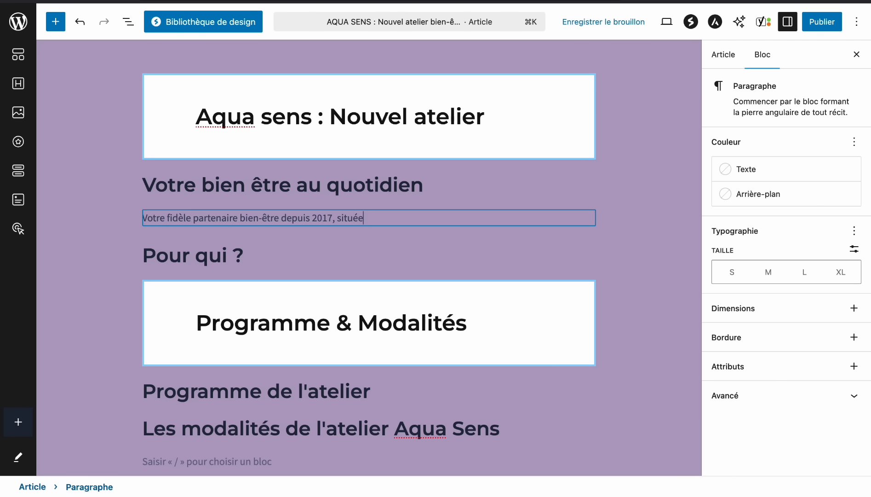
pyautogui.write(' à la Rochelle est heu')
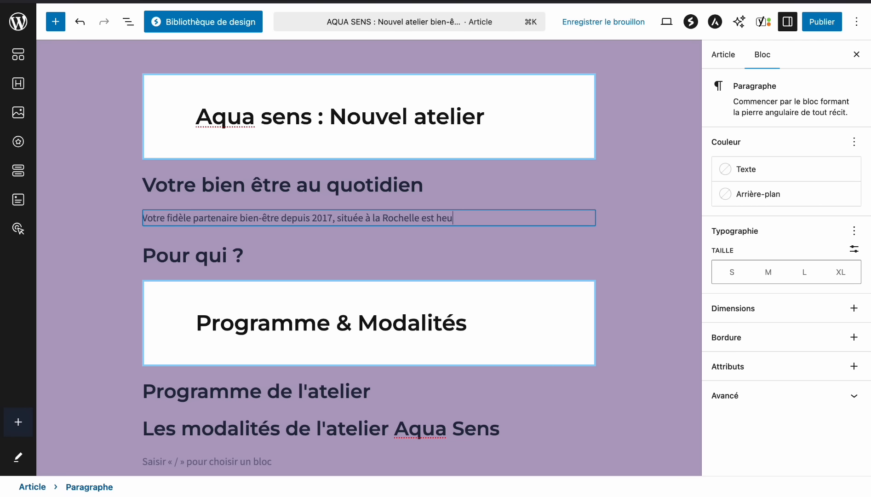
pyautogui.write('reux de vous annoncer ')
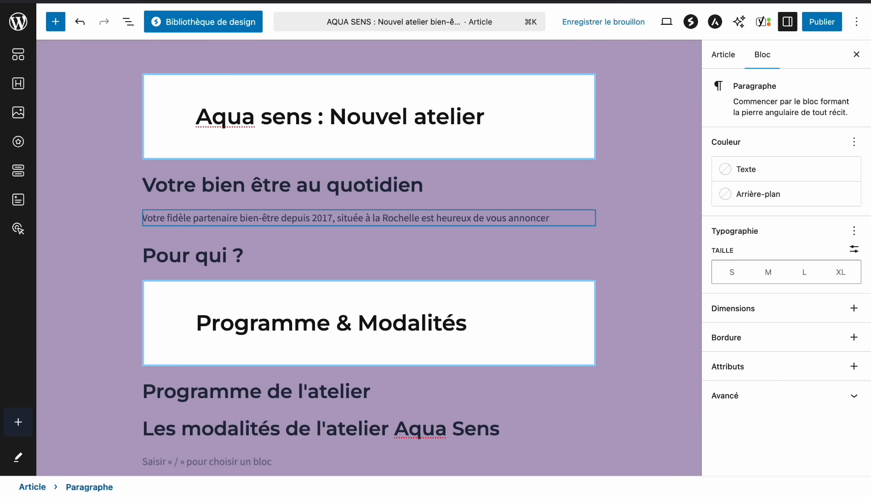
pyautogui.write("la sortie d'un nou")
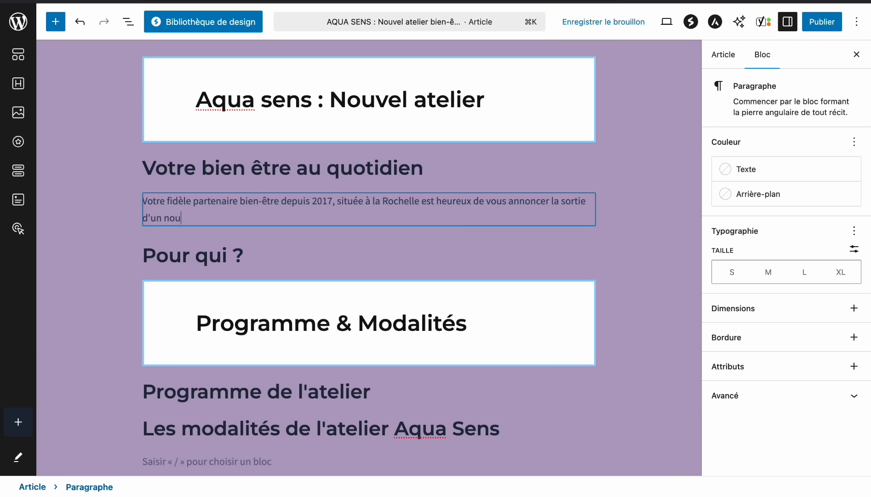
pyautogui.write('vel atelier. Toujours en qu')
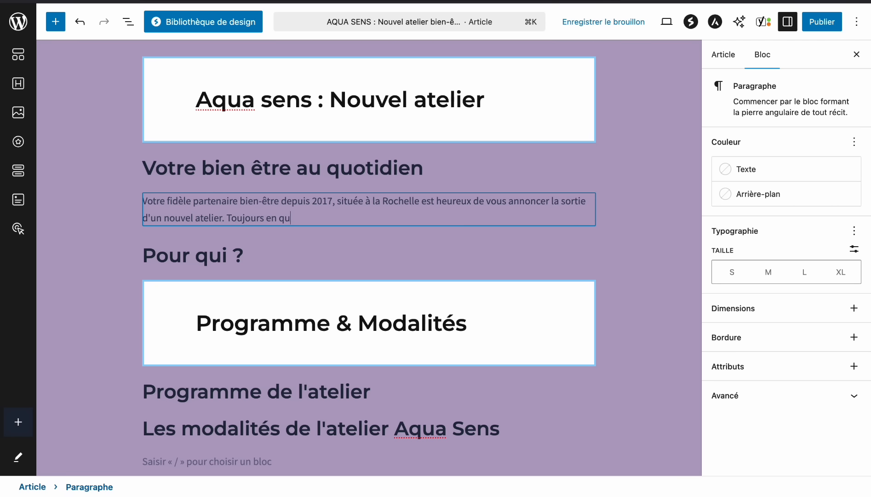
# Complete the sentence "Toujours en quête de votre bien-être et épanouissement notre nouvel atelier va vous permettre de vous offrir détente et sérénité dans un cadre idyllique.".
pyautogui.write('ête de votre bien-être et ')
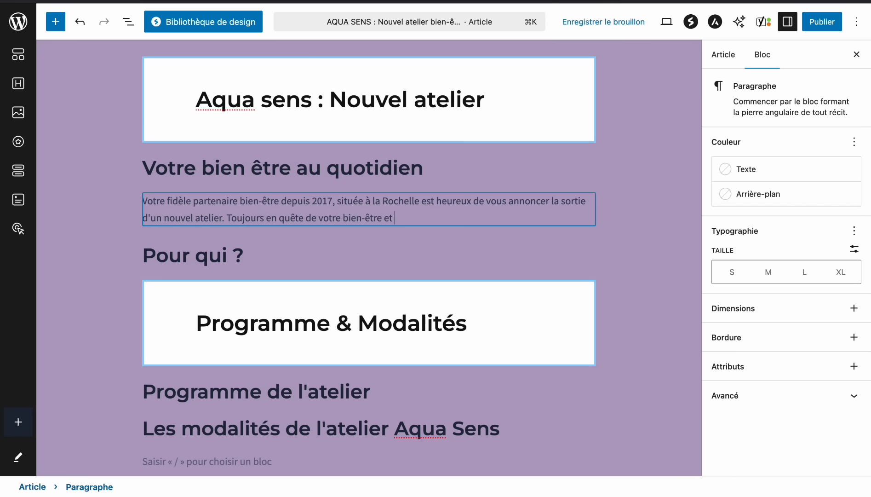
pyautogui.write('épanouissemen')
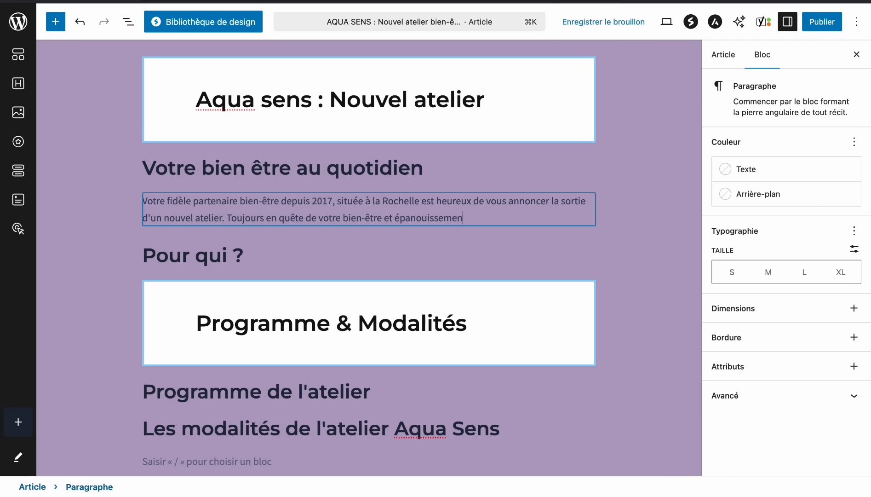
pyautogui.write('t notre nouvel atelier')
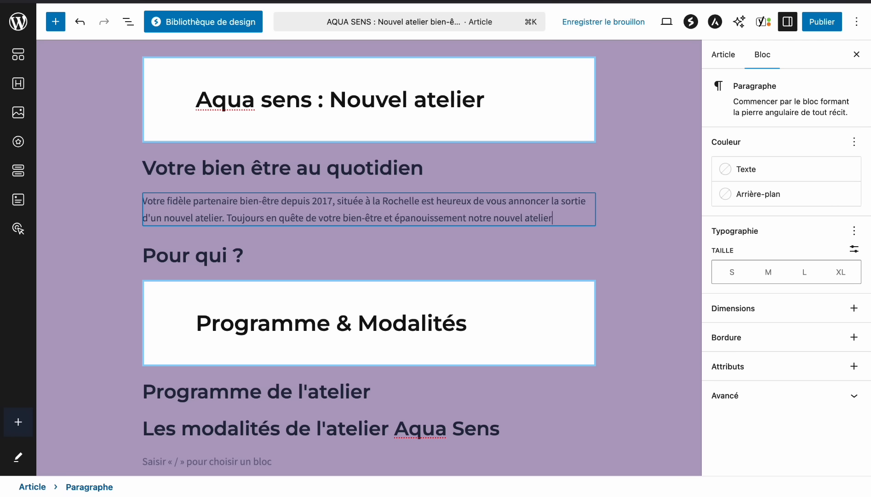
pyautogui.write(' va vous permettre de vous offri')
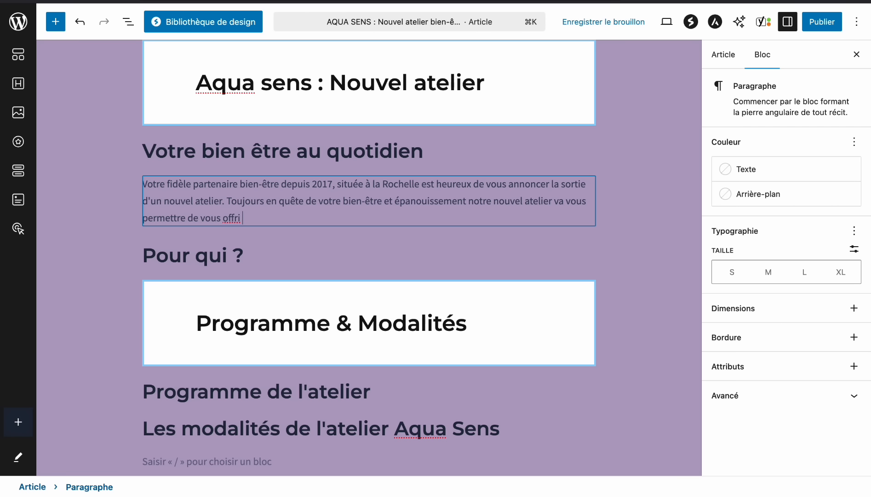
pyautogui.write('r détente et sérénité dans ')
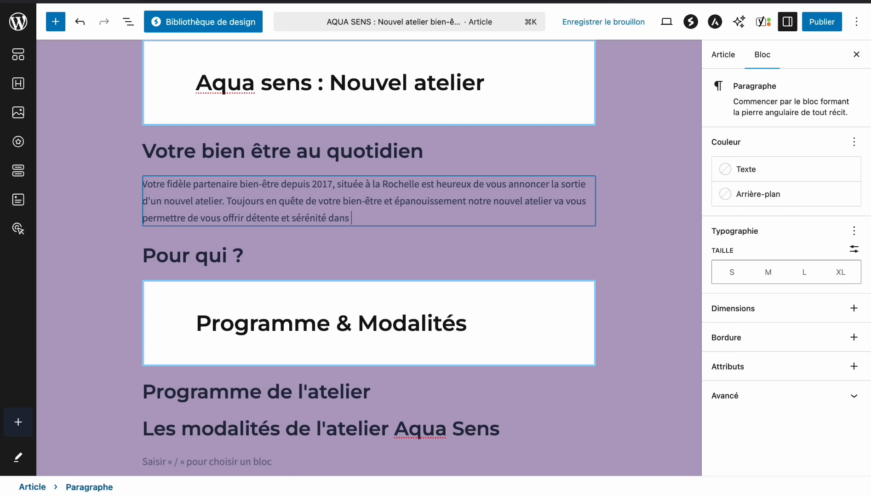
pyautogui.write('un cadre idyllique.')
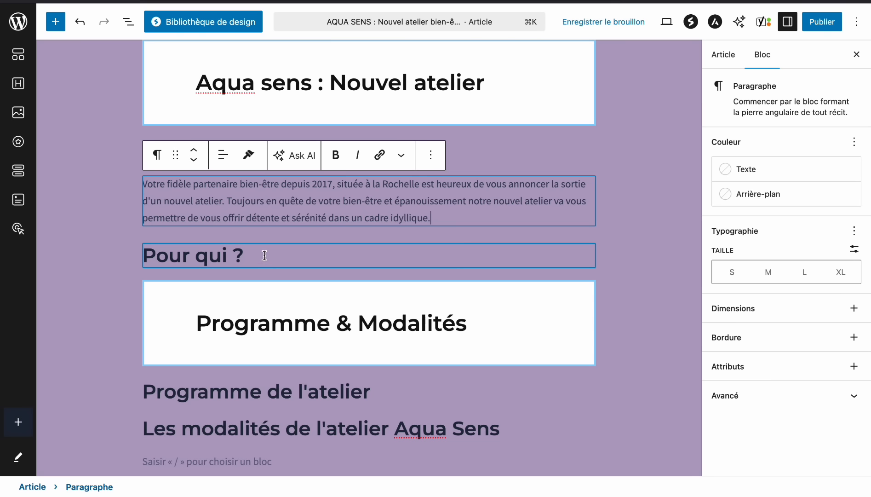
# Add a paragraph below the "Pour qui ?" subheading and begin it with "Pour tous ceux et celles qui".
pyautogui.click(267, 259)
pyautogui.press('Return')
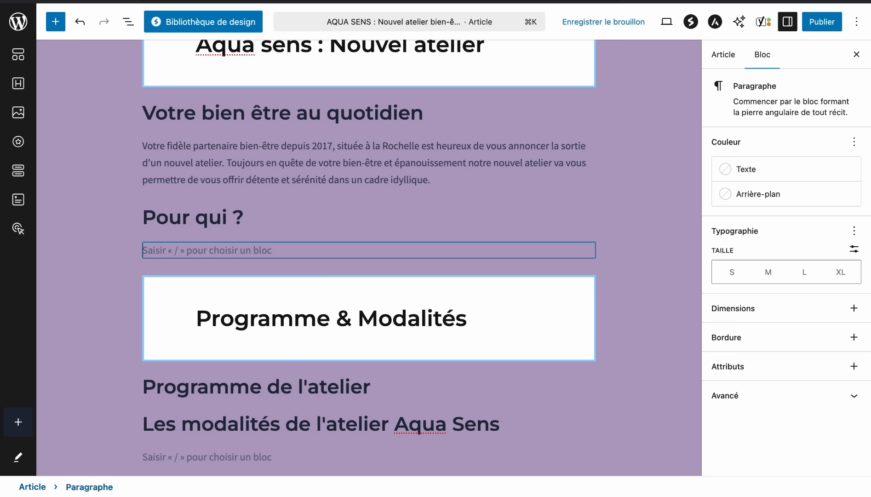
pyautogui.write('Pour')
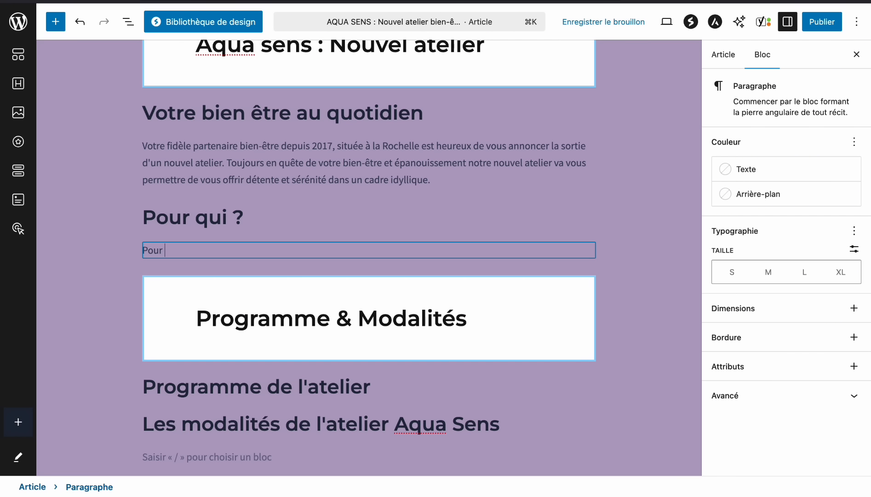
pyautogui.write(' tous ceux et celles qui sojt')
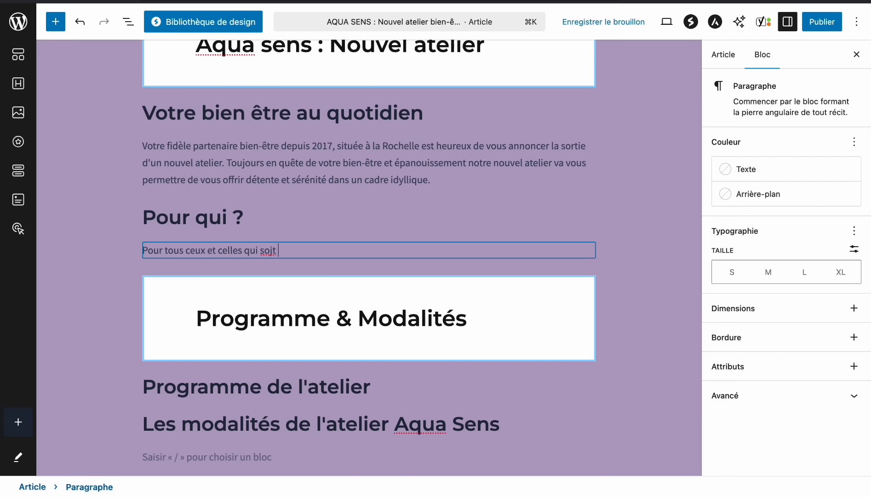
pyautogui.press('BackSpace')
pyautogui.press('BackSpace')
pyautogui.press('BackSpace')
pyautogui.write('nt noyés s')
pyautogui.write('ous')
pyautogui.press('BackSpace')
pyautogui.press('BackSpace')
pyautogui.press('BackSpace')
pyautogui.press('BackSpace')
pyautogui.press('BackSpace')
pyautogui.write('dans leu')
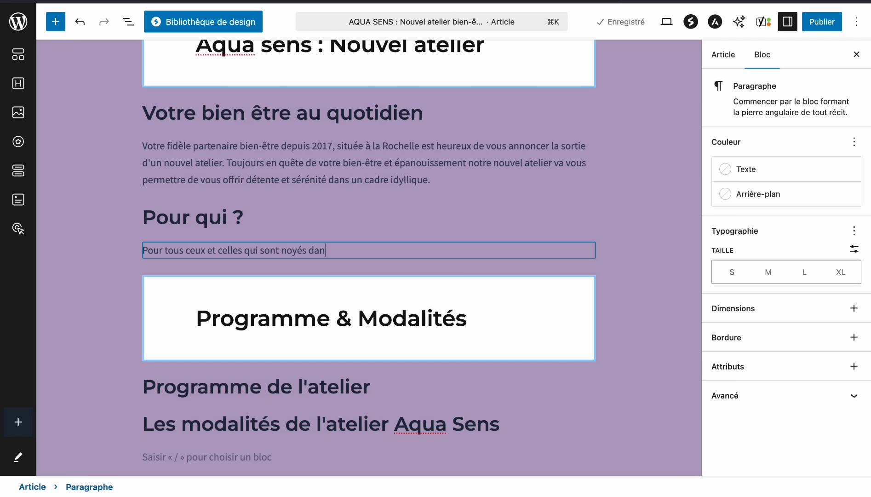
pyautogui.press('BackSpace')
pyautogui.press('BackSpace')
pyautogui.press('BackSpace')
pyautogui.press('BackSpace')
pyautogui.press('BackSpace')
pyautogui.press('BackSpace')
pyautogui.press('BackSpace')
pyautogui.press('BackSpace')
pyautogui.press('BackSpace')
pyautogui.press('BackSpace')
pyautogui.press('BackSpace')
pyautogui.press('BackSpace')
pyautogui.press('BackSpace')
pyautogui.press('BackSpace')
pyautogui.press('BackSpace')
pyautogui.press('BackSpace')
pyautogui.press('BackSpace')
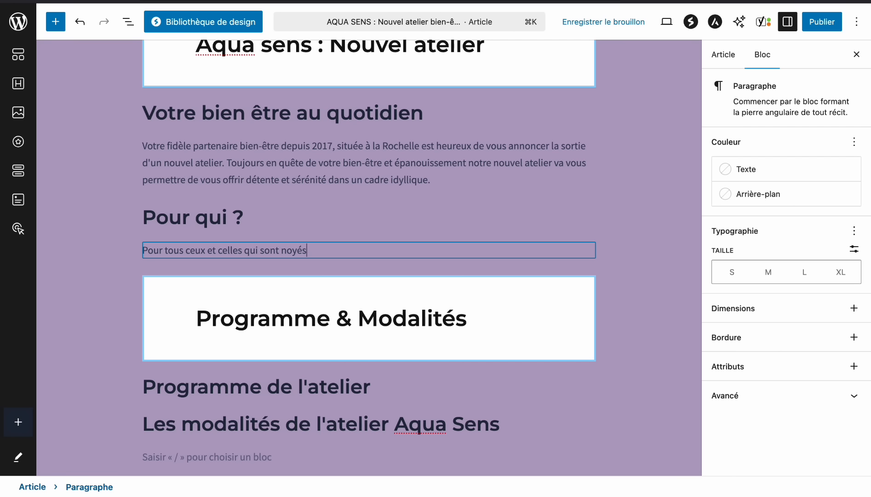
pyautogui.press('BackSpace')
pyautogui.press('BackSpace')
# Complete the "Pour qui ?" sentence with "ont besoin d'un moment hors du temps.", discarding the extra words "Homme, femme".
pyautogui.write('ont besoin dun')
pyautogui.press('BackSpace')
pyautogui.press('BackSpace')
pyautogui.press('BackSpace')
pyautogui.write("'un moment h")
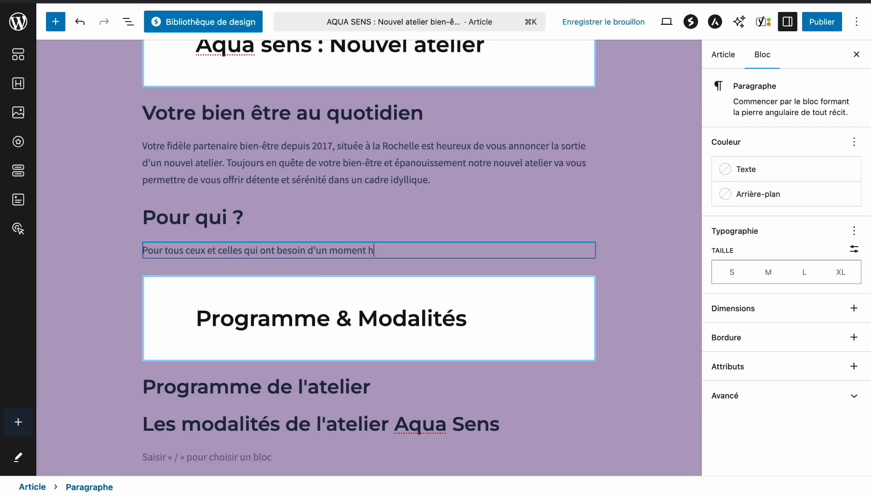
pyautogui.write('ors du temps. Homme, femme')
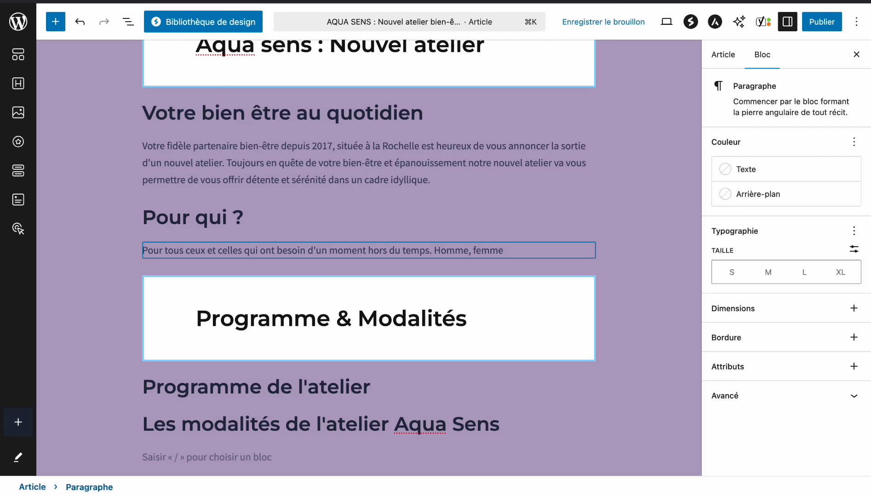
pyautogui.press('BackSpace')
pyautogui.press('BackSpace')
pyautogui.press('BackSpace')
pyautogui.press('BackSpace')
pyautogui.press('BackSpace')
pyautogui.press('BackSpace')
pyautogui.press('BackSpace')
pyautogui.press('BackSpace')
pyautogui.press('BackSpace')
pyautogui.press('BackSpace')
pyautogui.press('BackSpace')
pyautogui.press('BackSpace')
# Switch to Notion, reread the Aqua Sens clientele description under "Mise en situation", and return to the article in Firefox.
pyautogui.hotkey('ctrl', 'Up')
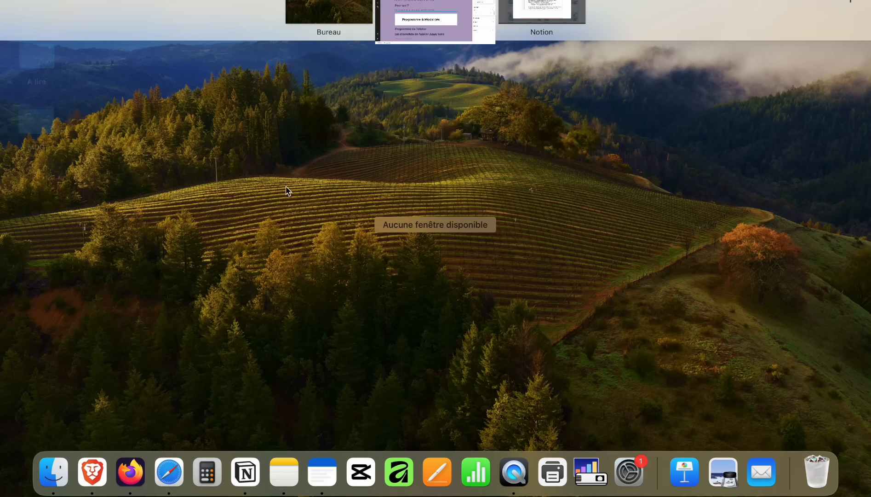
pyautogui.click(578, 11)
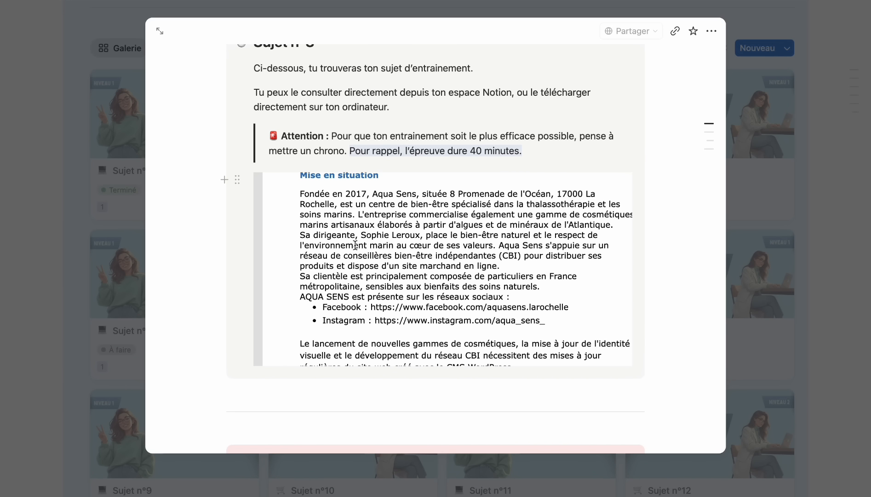
pyautogui.scroll(-2, 414, 256)
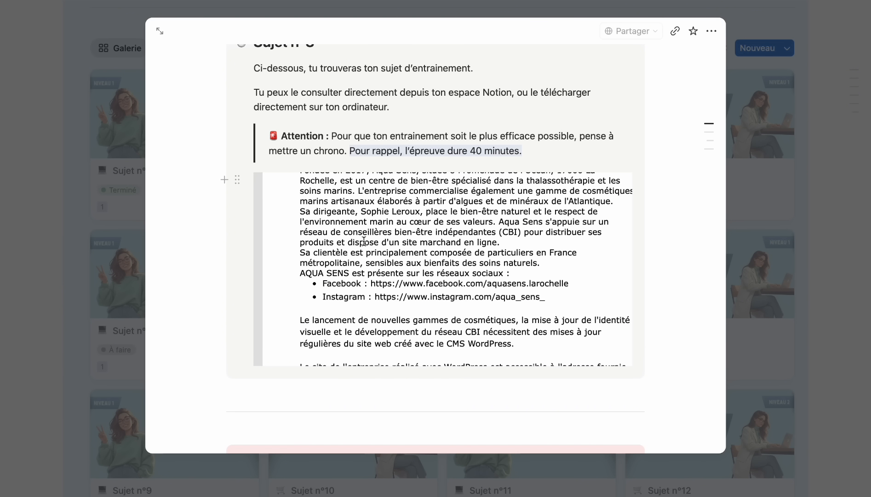
pyautogui.scroll(-4, 389, 247)
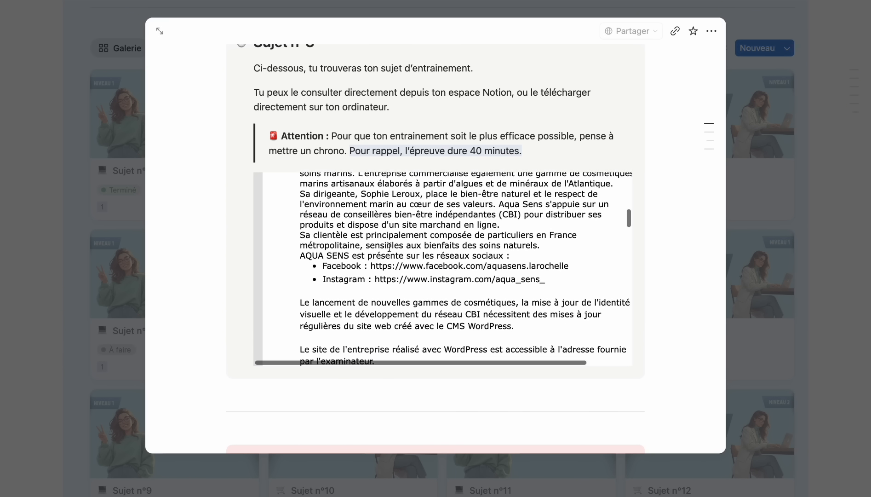
pyautogui.scroll(5, 389, 247)
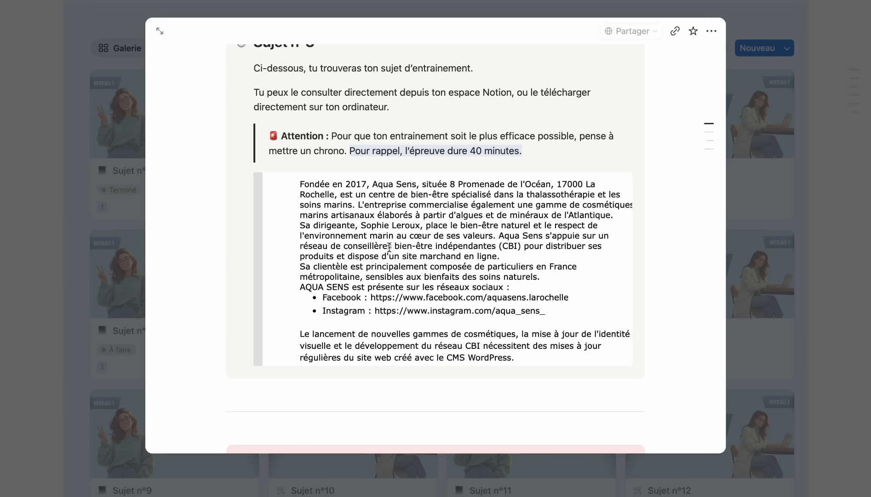
pyautogui.scroll(1, 389, 247)
pyautogui.hotkey('ctrl', 'Up')
pyautogui.click(453, 22)
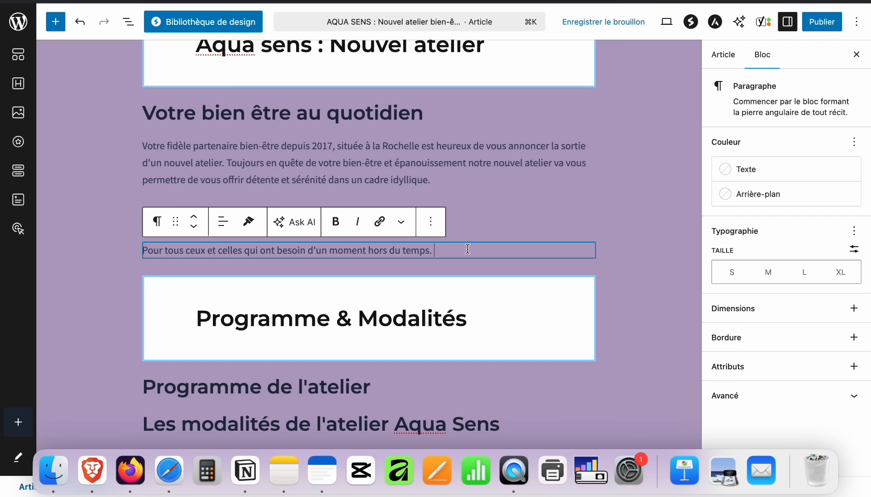
# Continue the "Pour qui ?" paragraph with a second sentence beginning "Découvrez cet atelier".
pyautogui.write('Décou')
pyautogui.press('BackSpace')
pyautogui.press('BackSpace')
pyautogui.write('ouez')
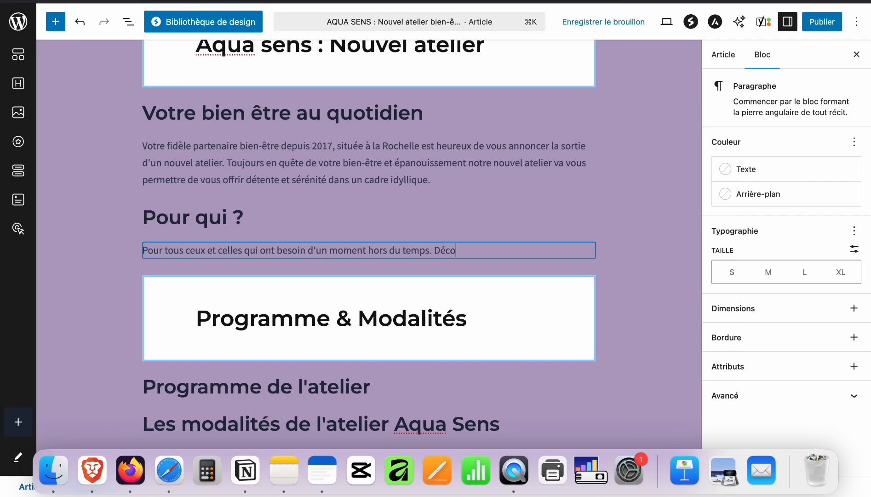
pyautogui.press('BackSpace')
pyautogui.press('BackSpace')
pyautogui.write('vre')
pyautogui.write(' cet atelier')
pyautogui.press('BackSpace')
pyautogui.press('BackSpace')
pyautogui.press('BackSpace')
pyautogui.press('BackSpace')
pyautogui.press('BackSpace')
pyautogui.press('BackSpace')
pyautogui.press('BackSpace')
pyautogui.press('BackSpace')
pyautogui.press('BackSpace')
pyautogui.press('BackSpace')
pyautogui.press('BackSpace')
pyautogui.press('BackSpace')
pyautogui.press('BackSpace')
pyautogui.write('z cet atelier')
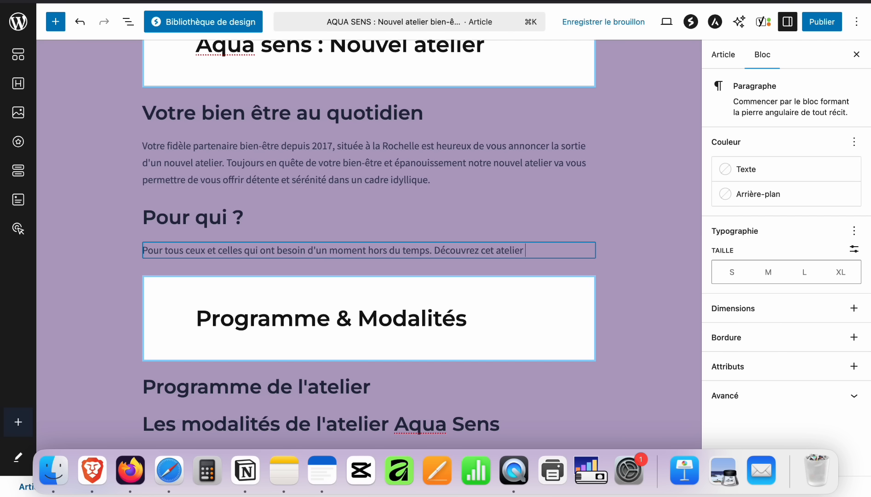
# Switch to Notion, look up the workshop date and hours in Annexe 1, and return to the article in Firefox.
pyautogui.hotkey('ctrl', 'Up')
pyautogui.click(534, 5)
pyautogui.scroll(-6, 512, 219)
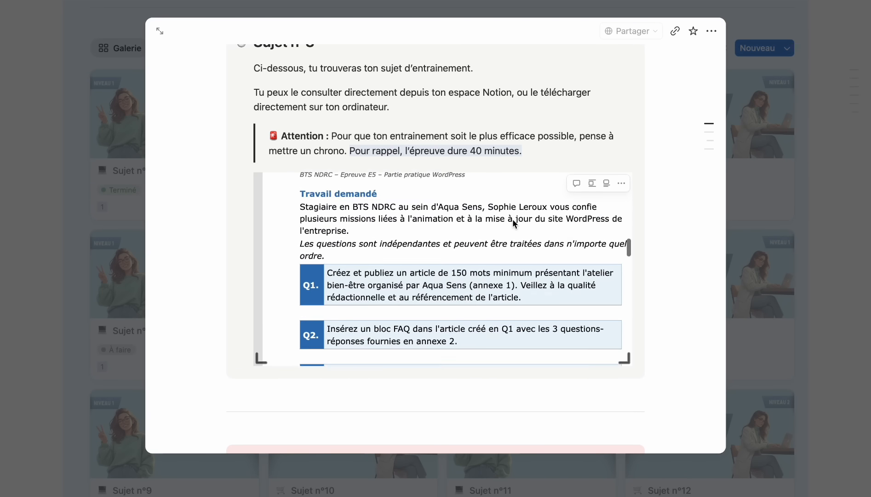
pyautogui.scroll(-3, 512, 219)
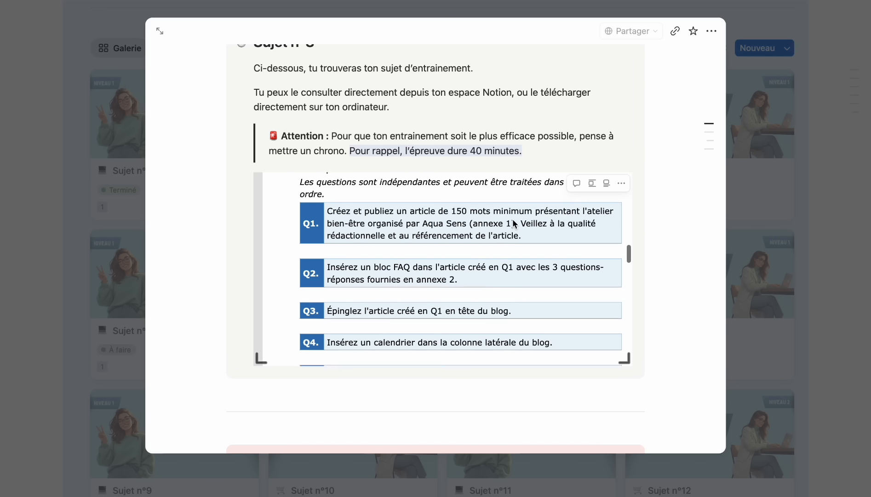
pyautogui.scroll(-8, 513, 222)
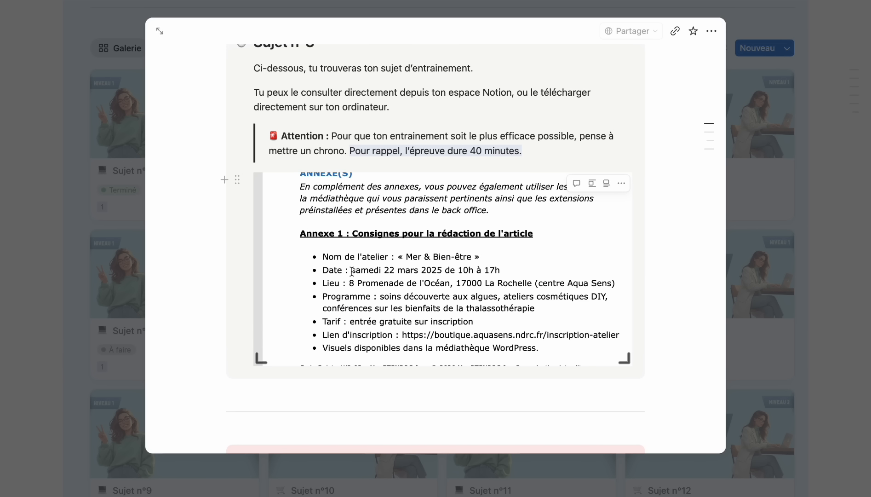
pyautogui.moveTo(352, 271); pyautogui.dragTo(500, 271)
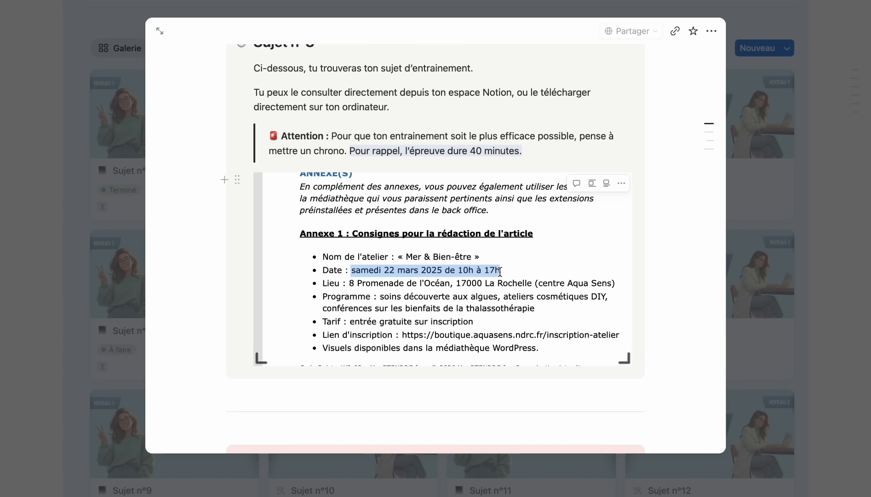
pyautogui.hotkey('ctrl', 'Up')
pyautogui.click(441, 12)
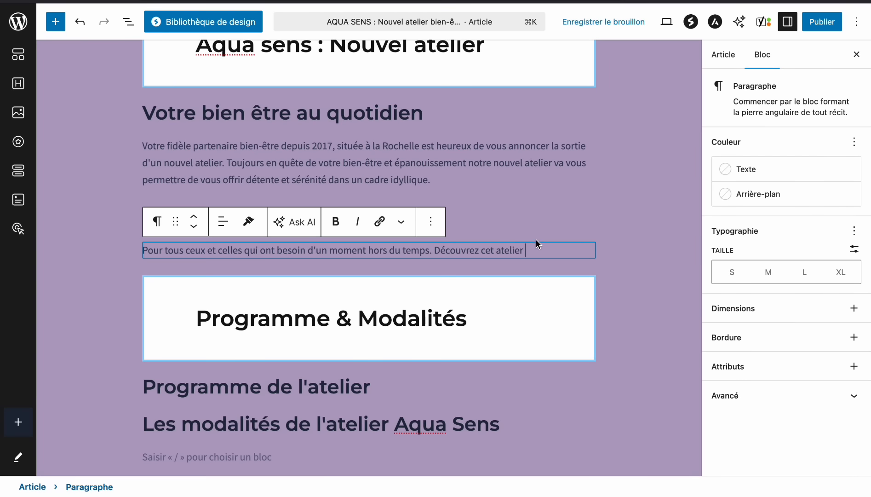
# Recheck the workshop date in Notion and complete the "Pour qui ?" sentence with "le Samedi 22 Mars 2025 de 10h à 17h.".
pyautogui.hotkey('ctrl', 'Up')
pyautogui.click(520, 7)
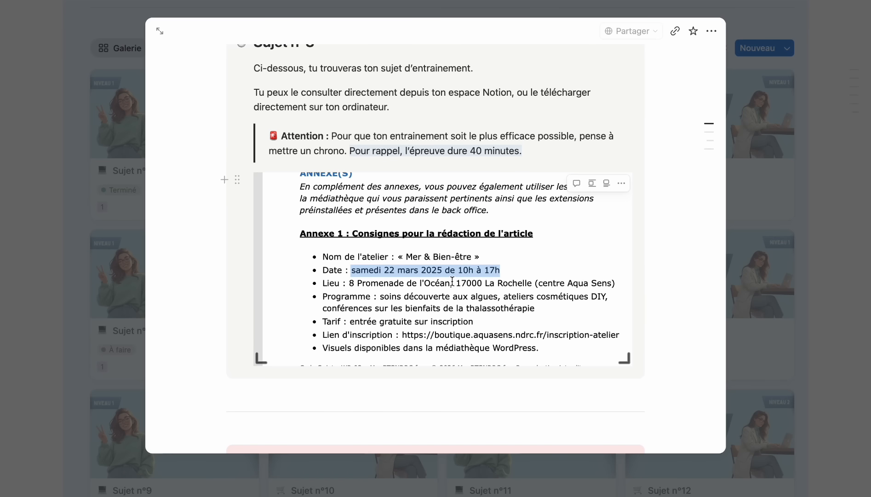
pyautogui.hotkey('ctrl', 'Up')
pyautogui.click(437, 10)
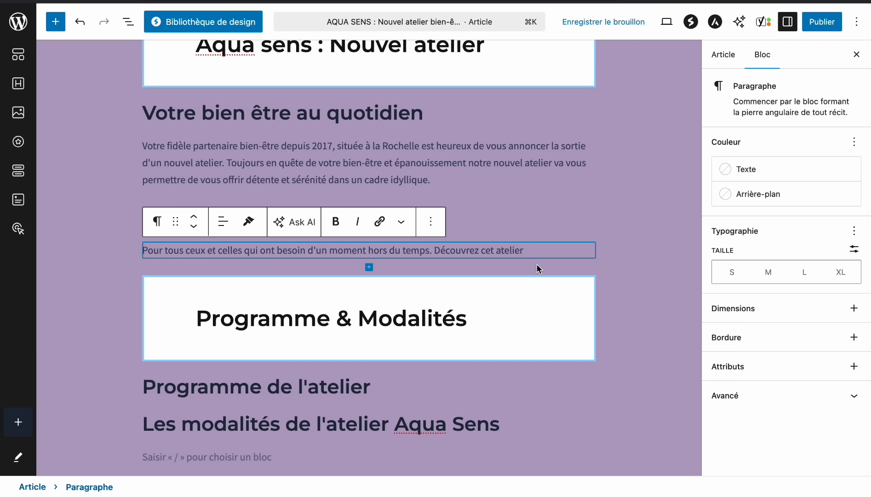
pyautogui.write('le Samedi')
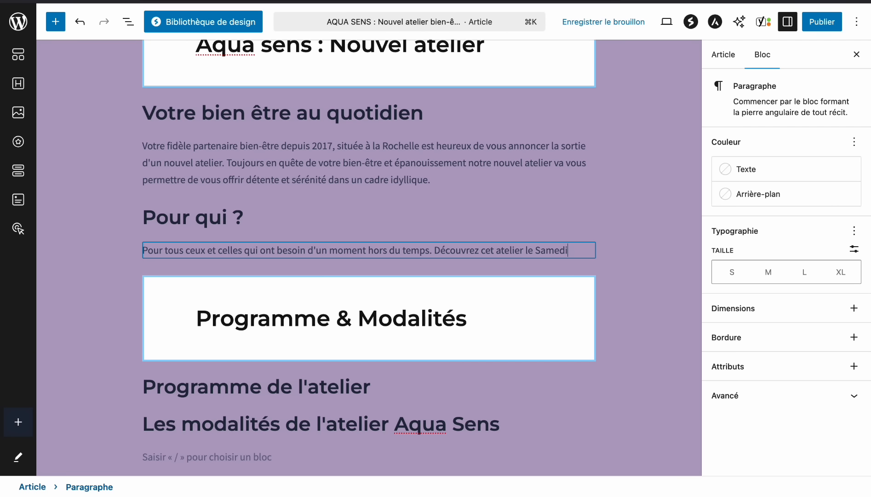
pyautogui.write(' 22 Mars 202')
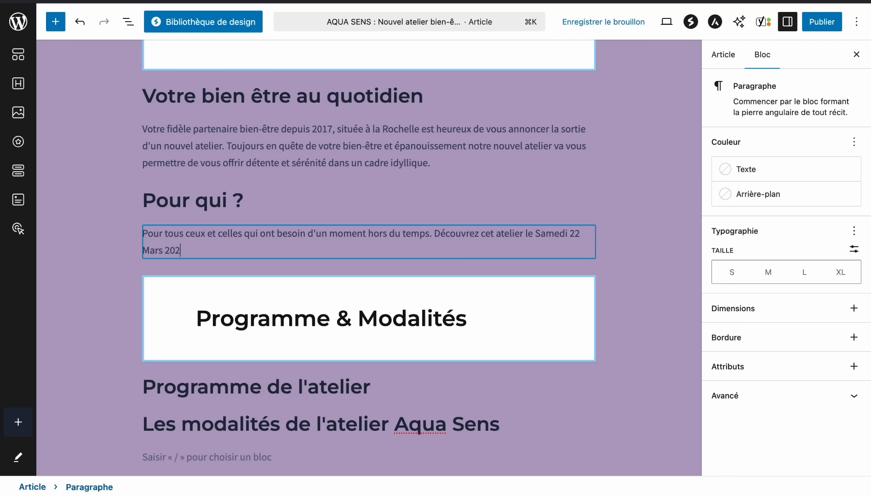
pyautogui.write('5 de 10h à 17h.')
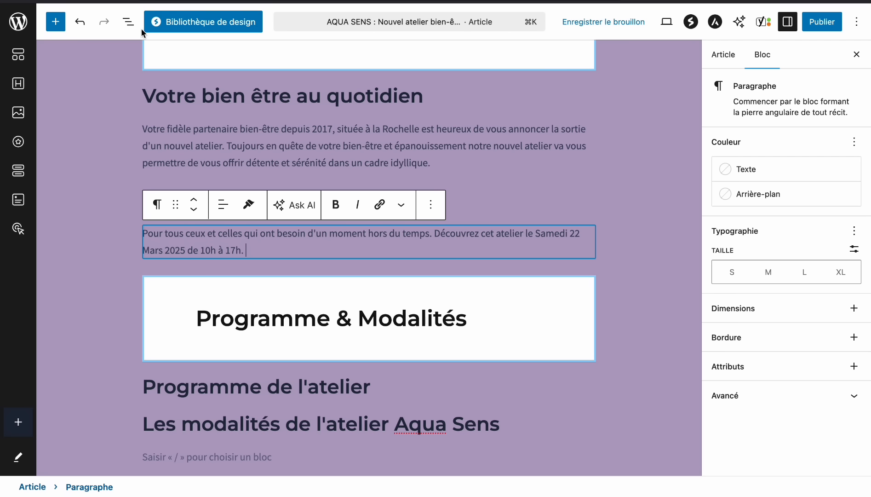
# Check the article's word count and heading structure in the document overview, then close it.
pyautogui.click(127, 28)
pyautogui.click(125, 55)
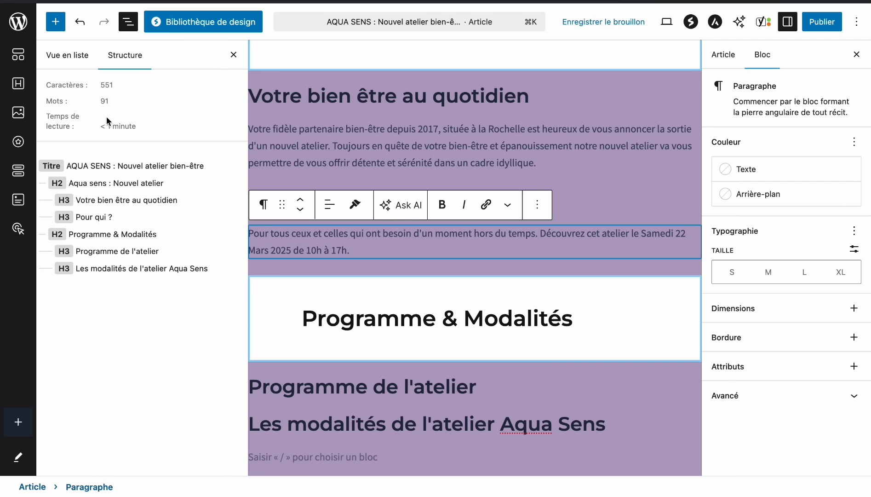
pyautogui.click(233, 55)
# Add a paragraph below the "Programme de l'atelier" subheading and begin it with "Au programme".
pyautogui.scroll(-3, 387, 255)
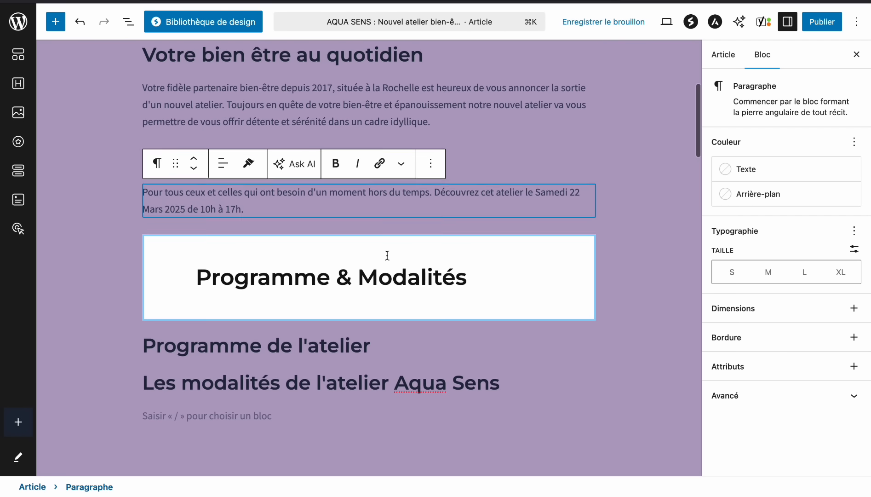
pyautogui.click(388, 255)
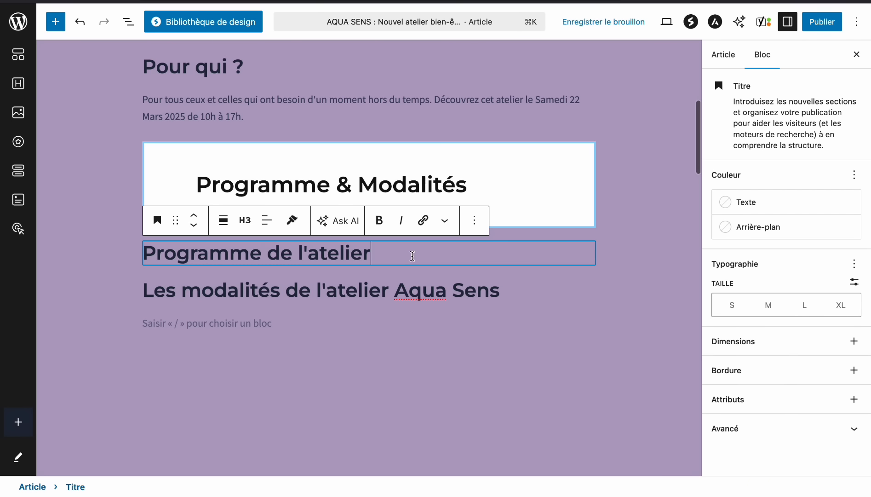
pyautogui.press('Return')
pyautogui.write('Au programme')
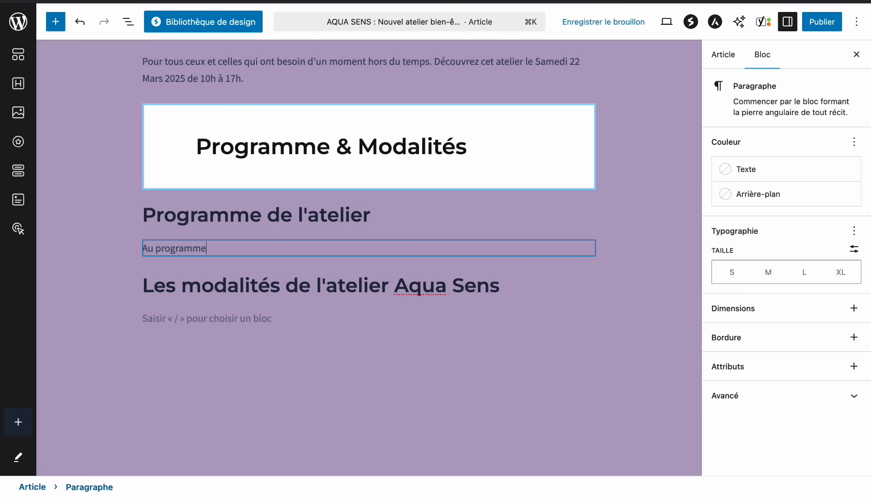
# Switch to Notion, read the workshop programme in Annexe 1, and return to the article in Firefox.
pyautogui.hotkey('ctrl', 'Up')
pyautogui.click(532, 7)
pyautogui.scroll(-2, 502, 279)
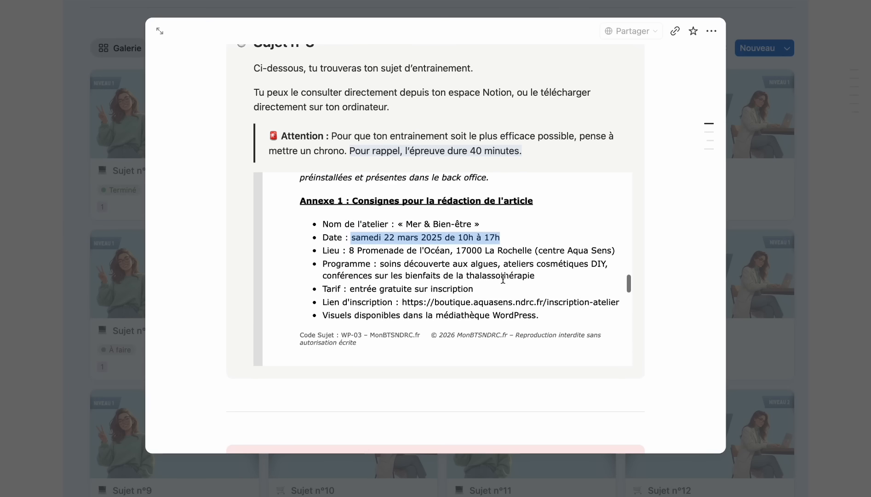
pyautogui.hotkey('ctrl', 'Up')
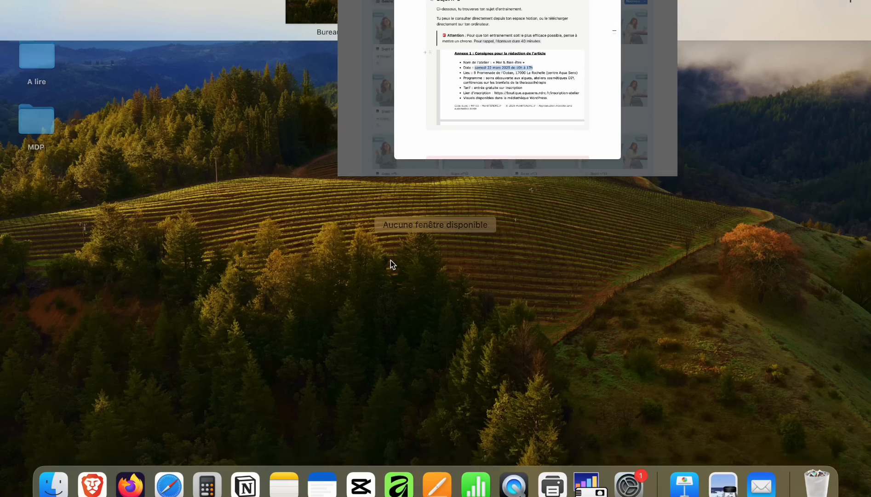
pyautogui.click(434, 10)
# Finish the introductory line as "Au programme :", discarding the inline text ", soins décou".
pyautogui.write(', soins décou')
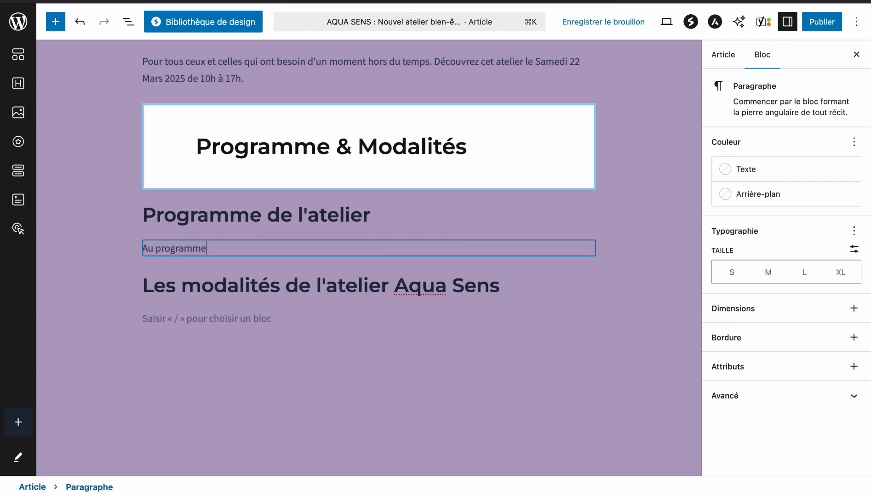
pyautogui.press('BackSpace')
pyautogui.press('BackSpace')
pyautogui.press('BackSpace')
pyautogui.press('BackSpace')
pyautogui.press('BackSpace')
pyautogui.press('BackSpace')
pyautogui.press('BackSpace')
pyautogui.press('BackSpace')
pyautogui.press('BackSpace')
pyautogui.press('BackSpace')
pyautogui.press('BackSpace')
pyautogui.press('Return')
pyautogui.write('/')
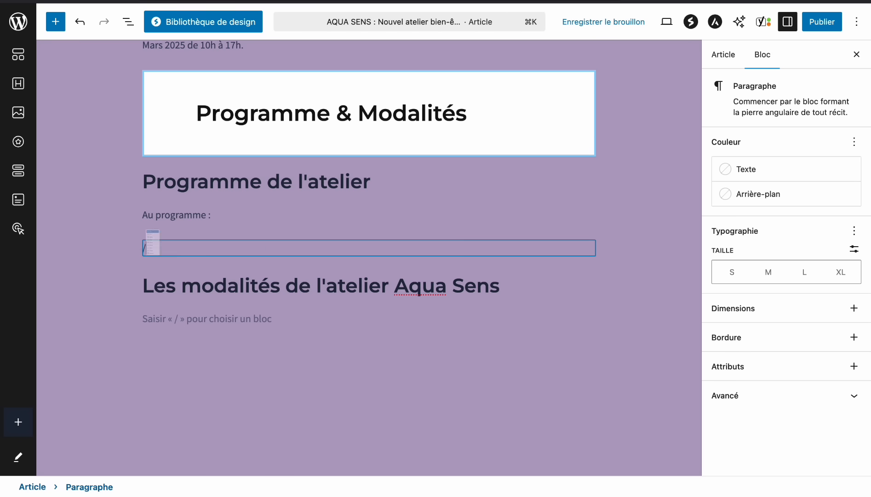
pyautogui.write('list')
pyautogui.click(189, 34)
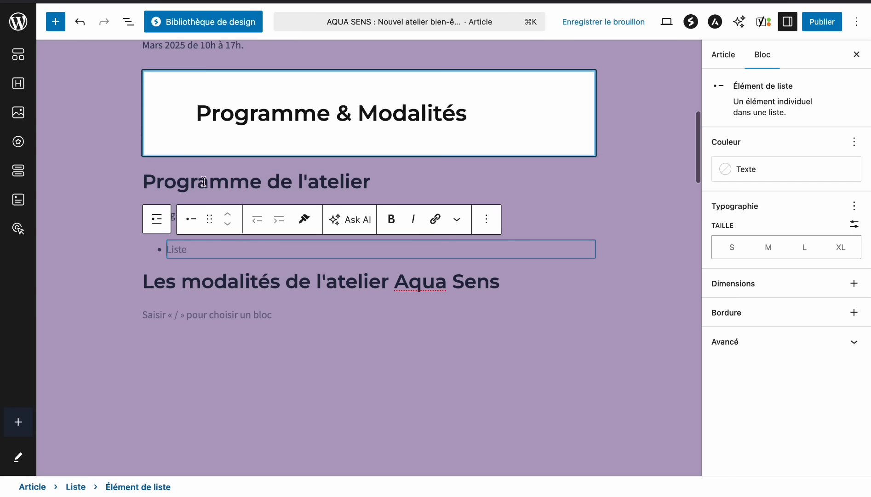
pyautogui.press('BackSpace')
pyautogui.press('BackSpace')
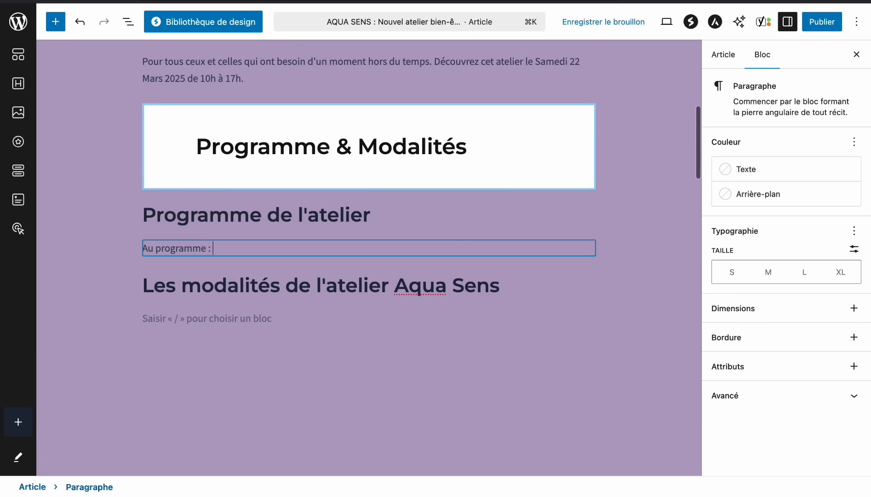
# Insert a Liste block below "Au programme :" with an empty paragraph after it, and return to the first list item.
pyautogui.press('Return')
pyautogui.write('/liste')
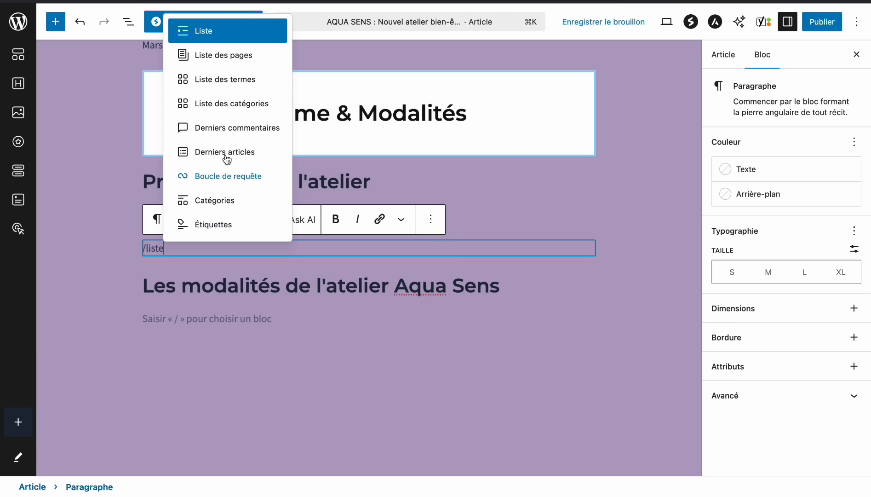
pyautogui.click(214, 32)
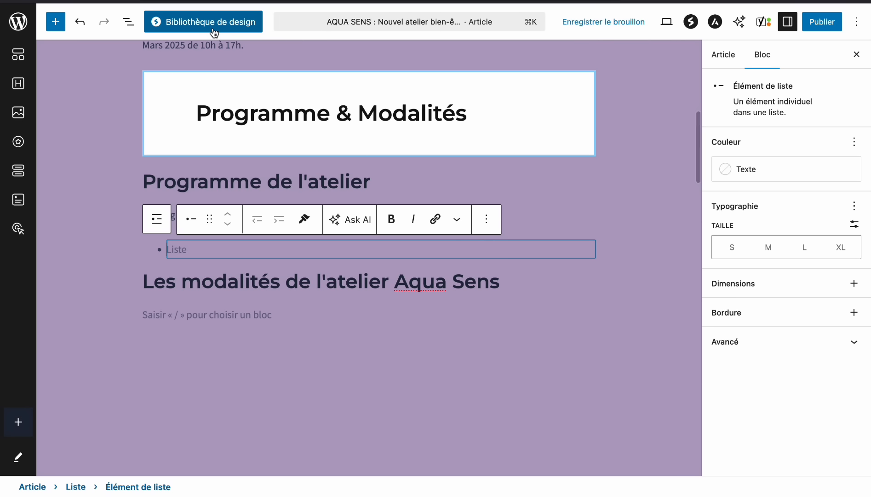
pyautogui.click(283, 234)
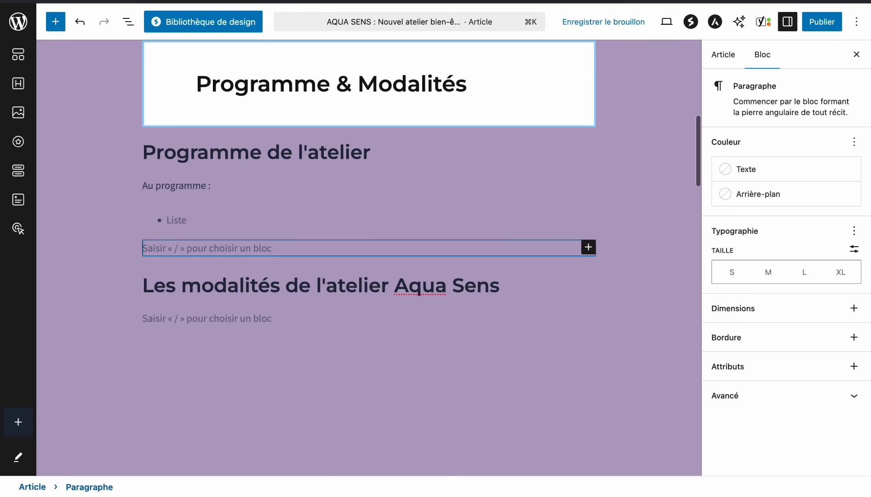
pyautogui.press('BackSpace')
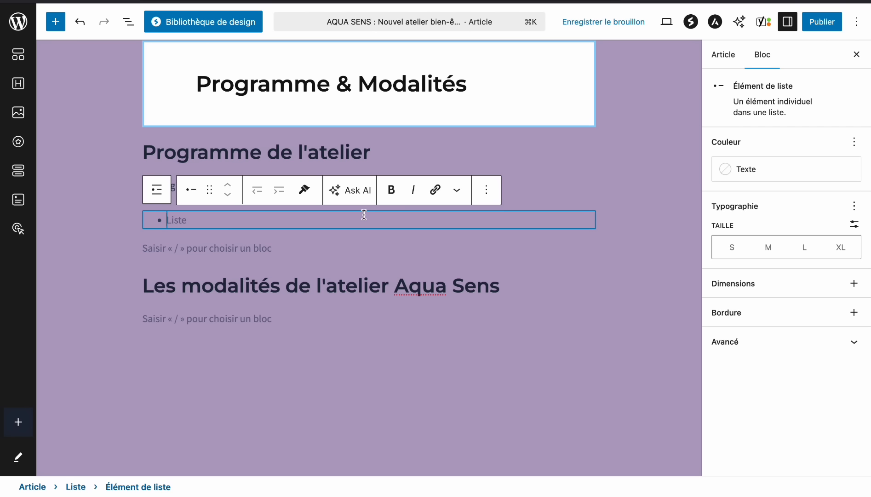
# Recheck the programme in Notion and write "Soin découverte aux algues" as the first list item.
pyautogui.hotkey('ctrl', 'Up')
pyautogui.hotkey('ctrl', 'Right')
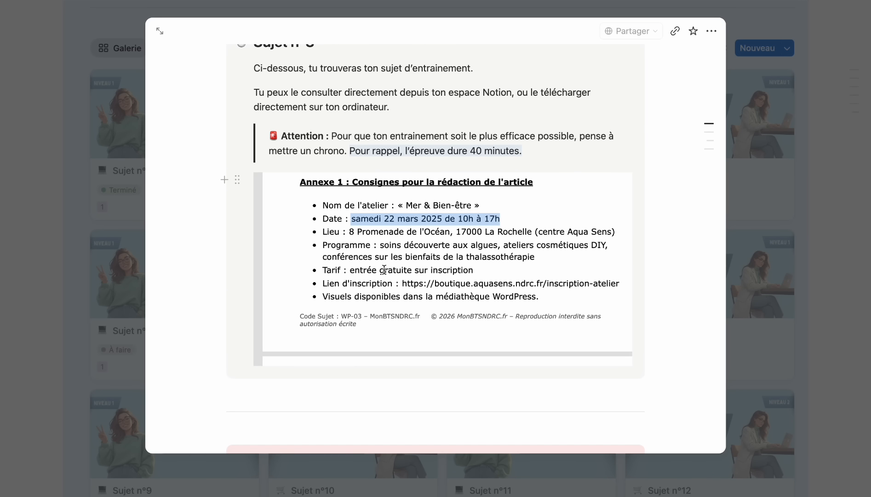
pyautogui.hotkey('ctrl', 'Up')
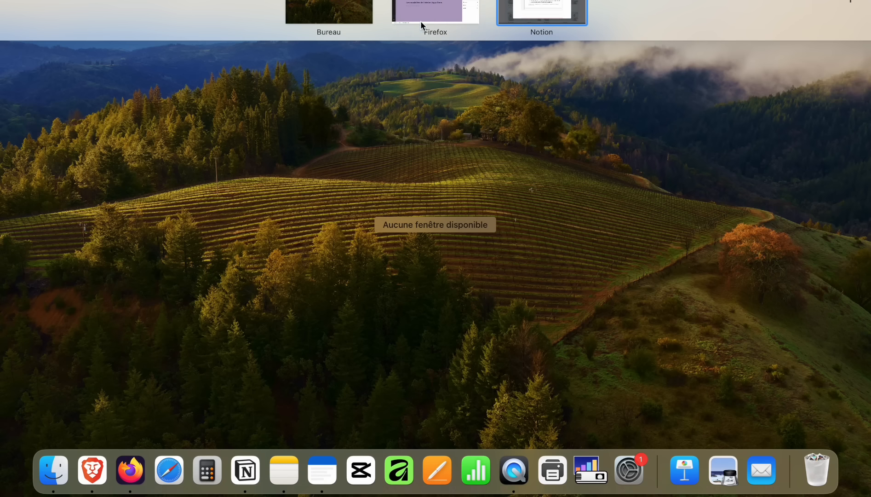
pyautogui.click(420, 21)
pyautogui.write('Soins découverte')
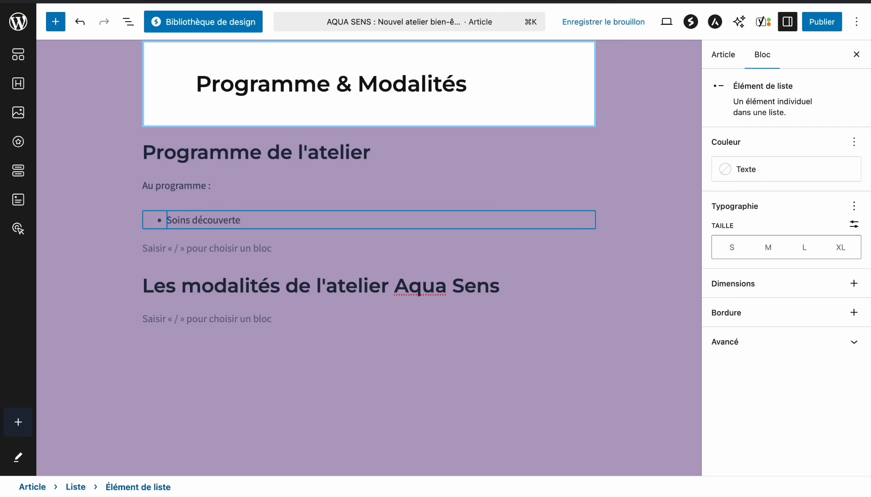
pyautogui.write(' aux algues')
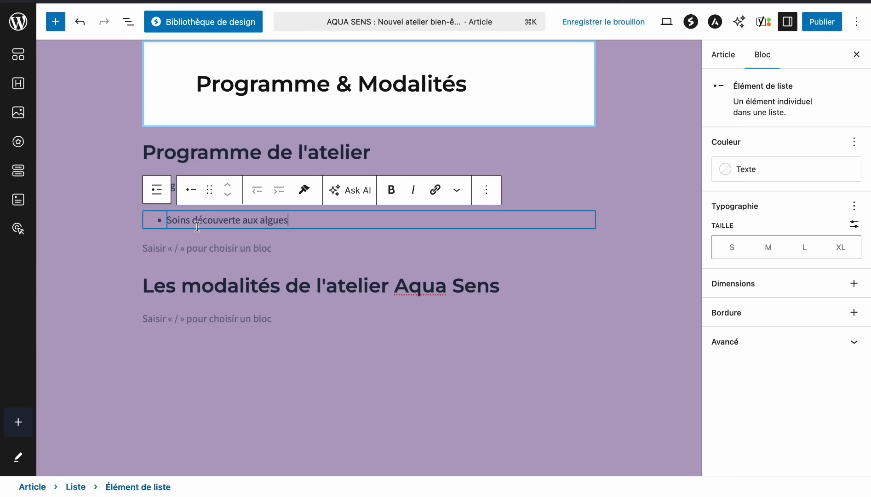
pyautogui.click(192, 220)
pyautogui.press('BackSpace')
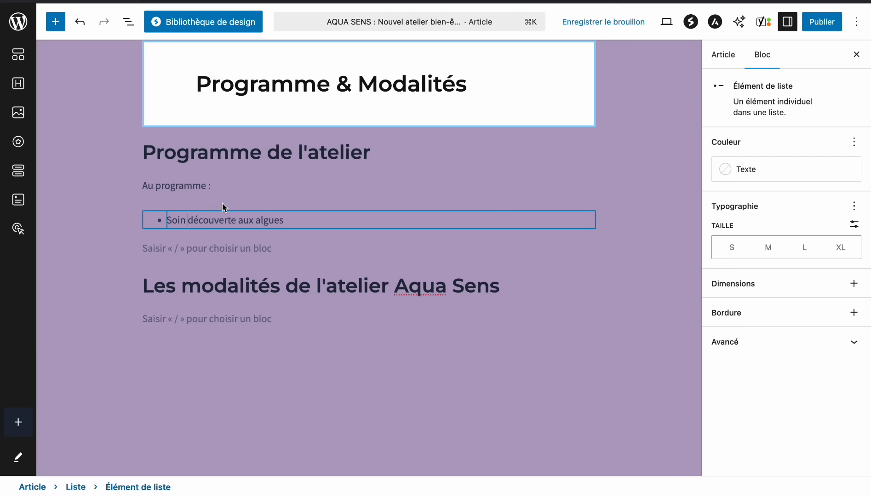
# Add a second list item, reread the programme activities in Notion, and return to the article in Firefox.
pyautogui.press('Return')
pyautogui.hotkey('ctrl', 'Up')
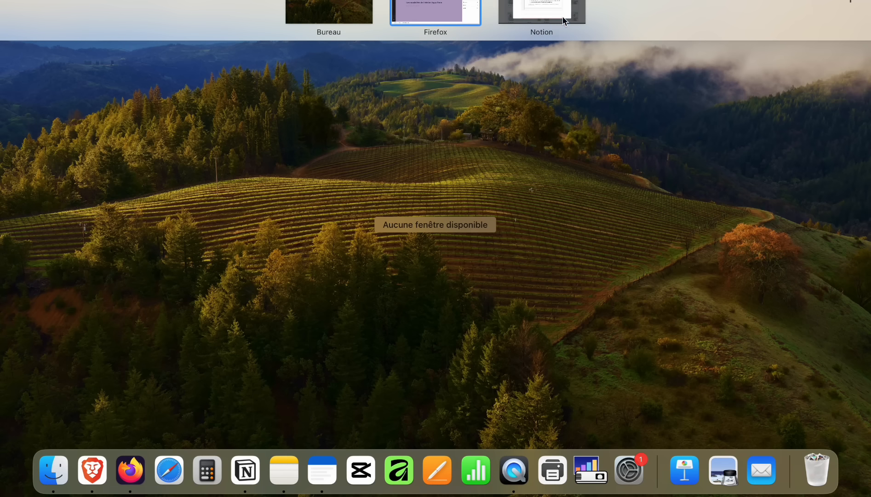
pyautogui.click(566, 20)
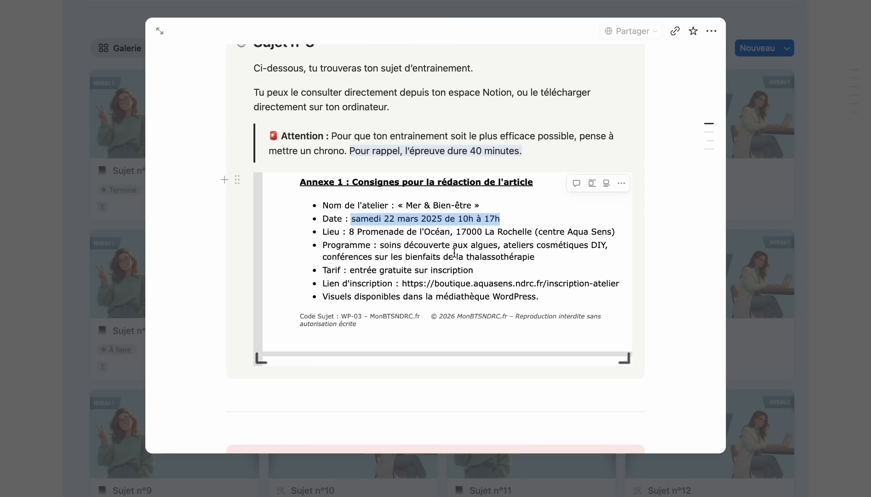
pyautogui.hotkey('ctrl', 'Up')
pyautogui.click(432, 20)
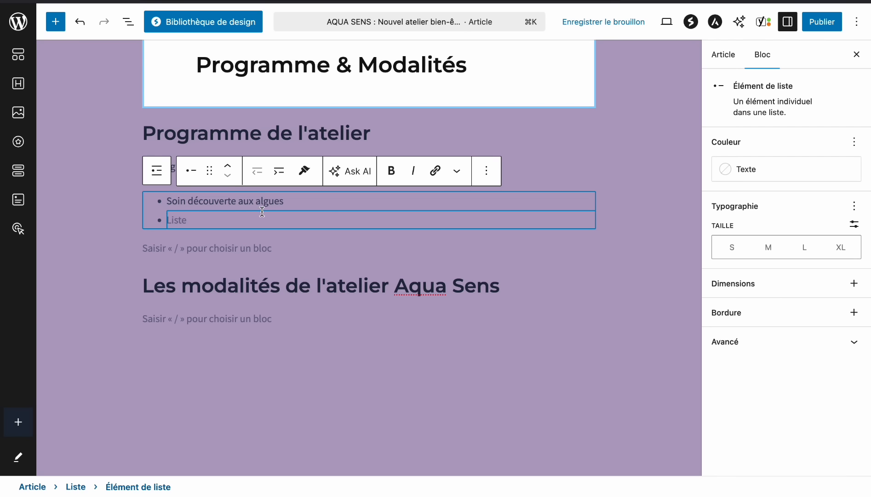
# Write "Ateliers cosmétiques DIY" as the second list item, correcting the misspelled letters.
pyautogui.write('Ael')
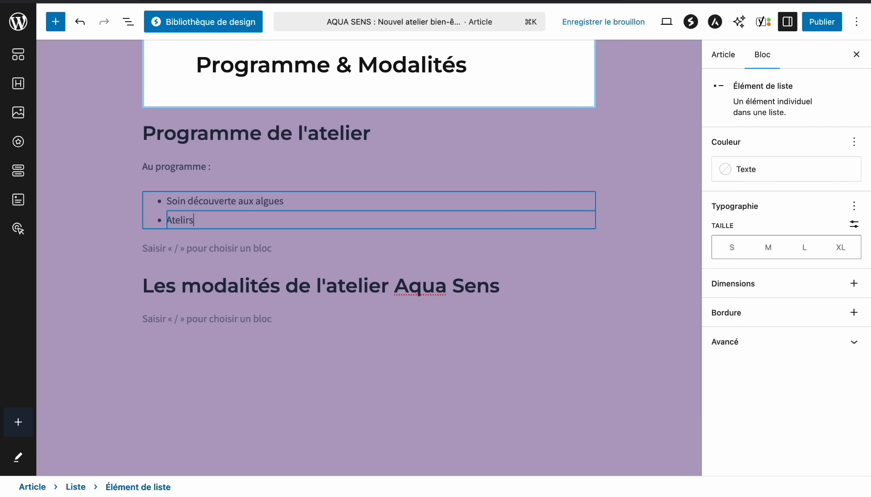
pyautogui.press('BackSpace')
pyautogui.press('BackSpace')
pyautogui.press('BackSpace')
pyautogui.press('BackSpace')
pyautogui.write('comsétiqu')
pyautogui.press('BackSpace')
pyautogui.press('BackSpace')
pyautogui.press('BackSpace')
pyautogui.write('smétiques DIY')
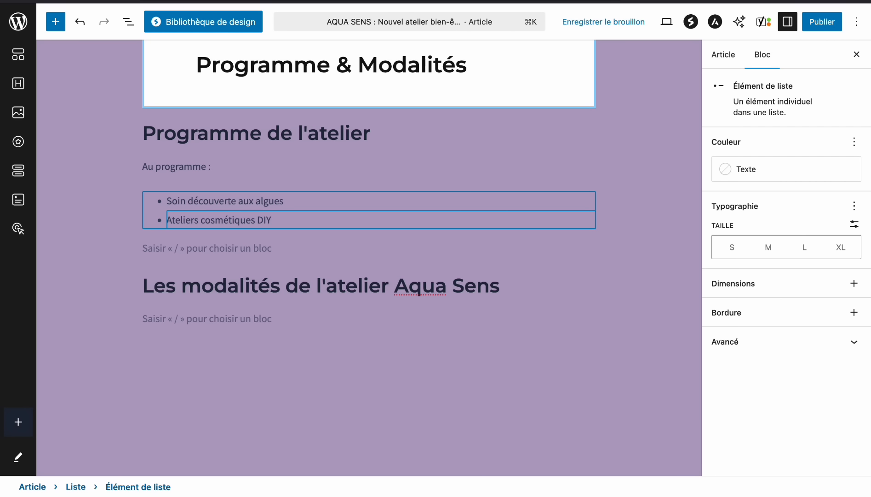
# Recheck the programme in Notion and write "Conférences sur les bienfaits de la thalassothérapie" as the third list item.
pyautogui.hotkey('ctrl', 'Up')
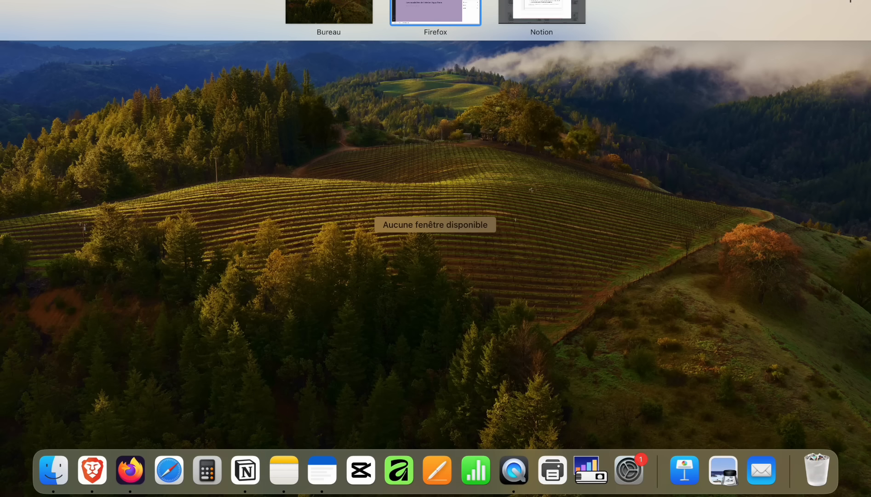
pyautogui.click(528, 10)
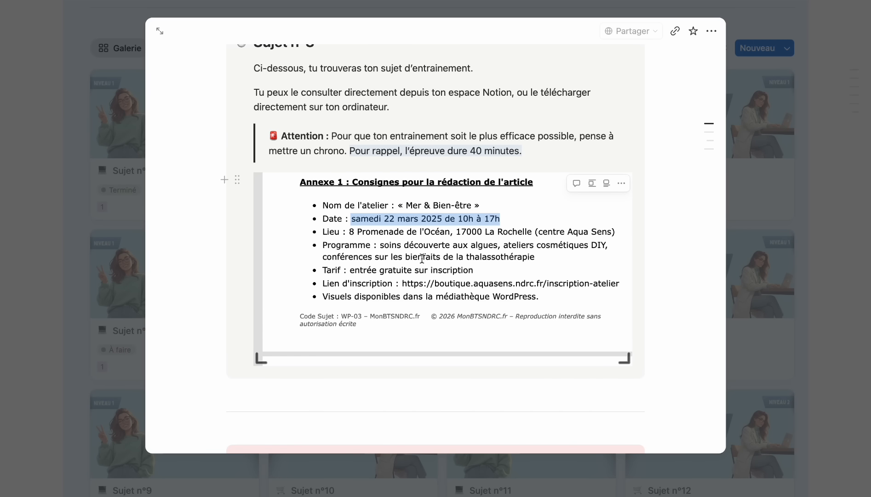
pyautogui.hotkey('ctrl', 'Up')
pyautogui.click(436, 11)
pyautogui.press('Return')
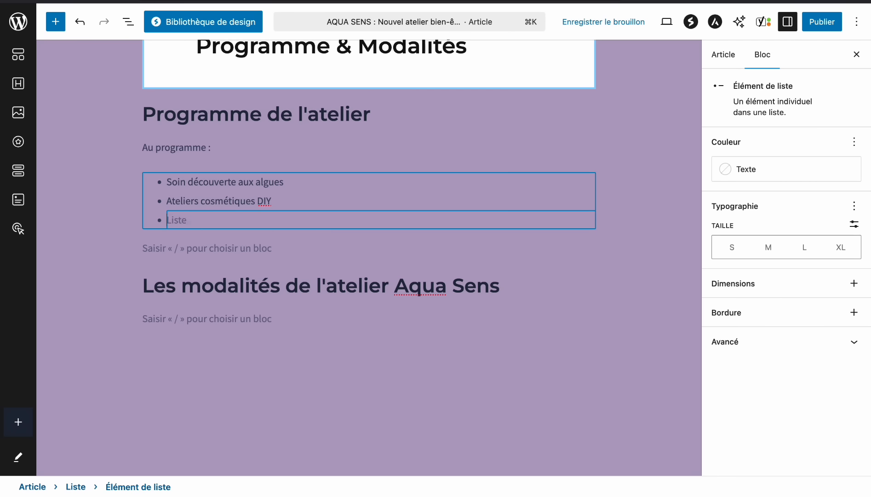
pyautogui.write('Conférences sur les bienfaits de la thalassothérapie')
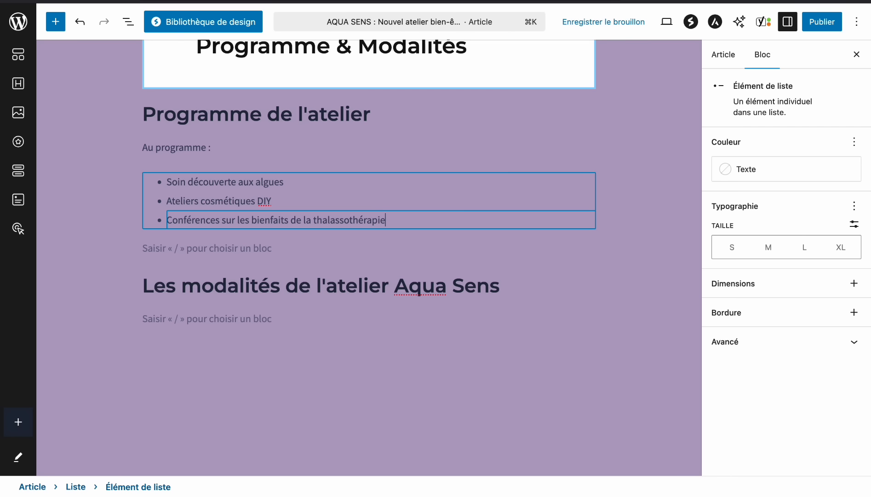
# Select the empty paragraph below "Les modalités de l'atelier Aqua Sens", reread the article instructions in Notion, and return to Firefox.
pyautogui.click(286, 318)
pyautogui.hotkey('ctrl', 'Up')
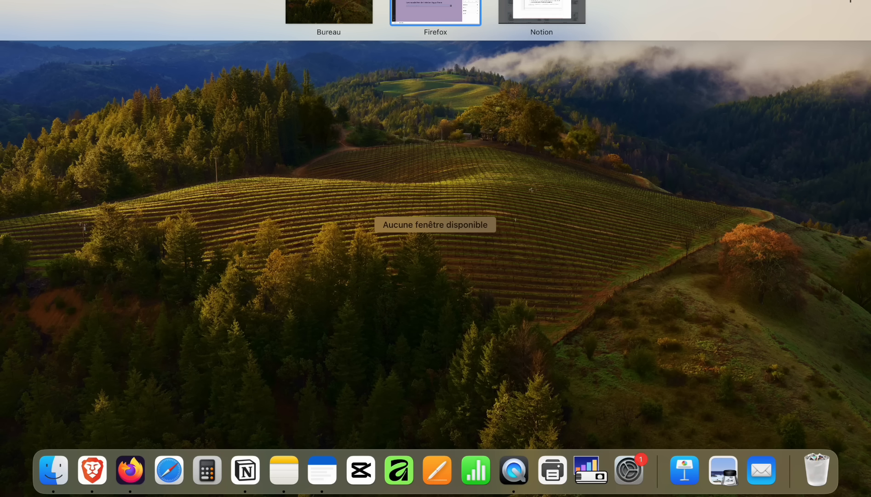
pyautogui.click(542, 10)
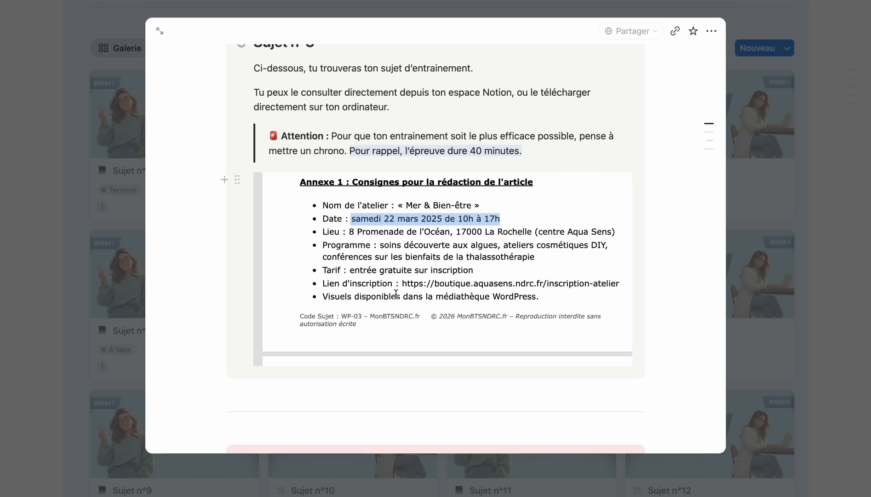
pyautogui.hotkey('ctrl', 'Up')
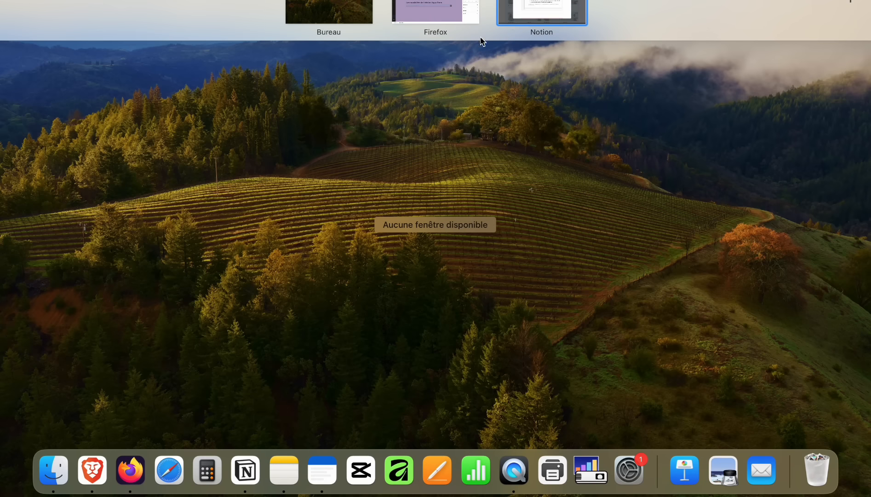
pyautogui.click(513, 17)
pyautogui.hotkey('ctrl', 'Up')
pyautogui.click(423, 13)
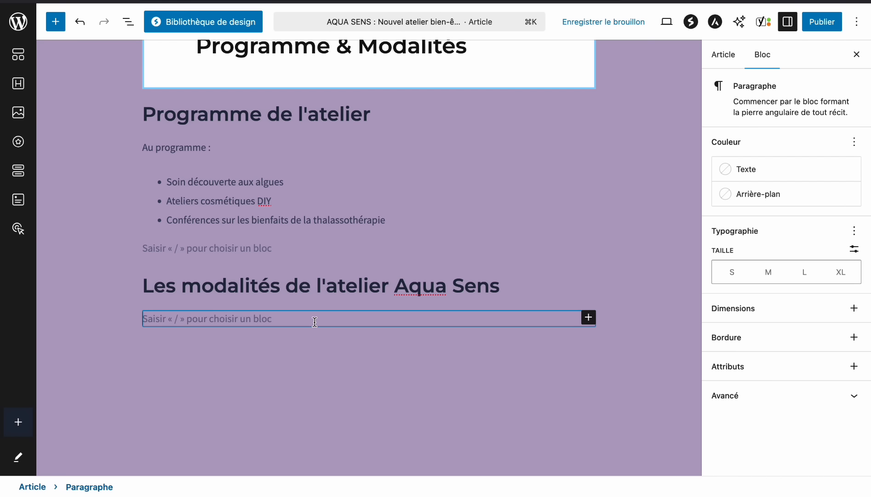
# Insert a Colonnes block with the 33 / 33 / 33 layout below "Les modalités de l'atelier Aqua Sens".
pyautogui.write('/colo')
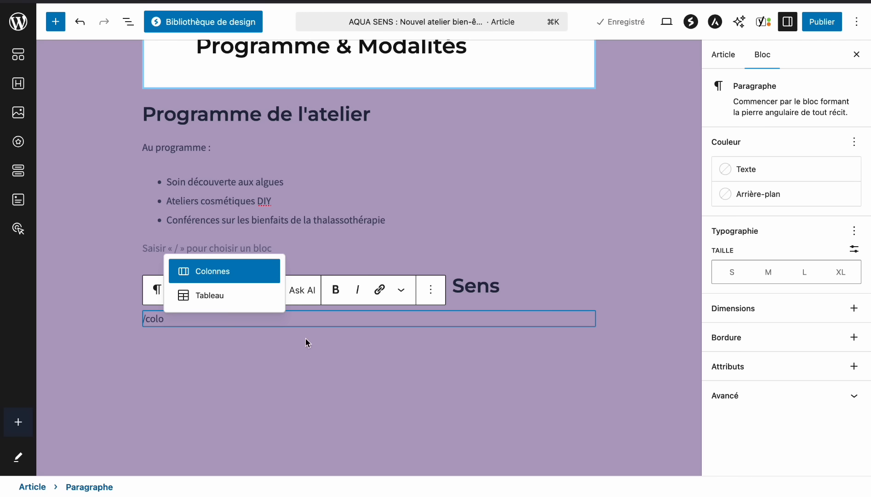
pyautogui.click(216, 278)
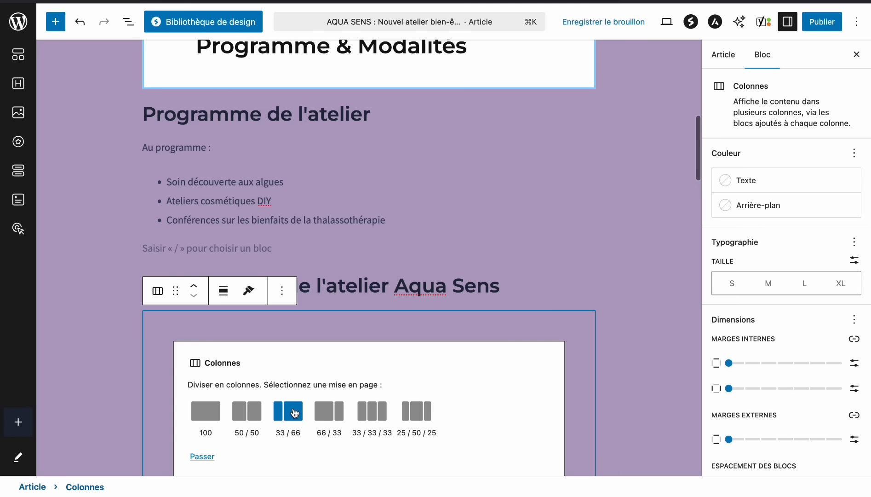
pyautogui.click(370, 412)
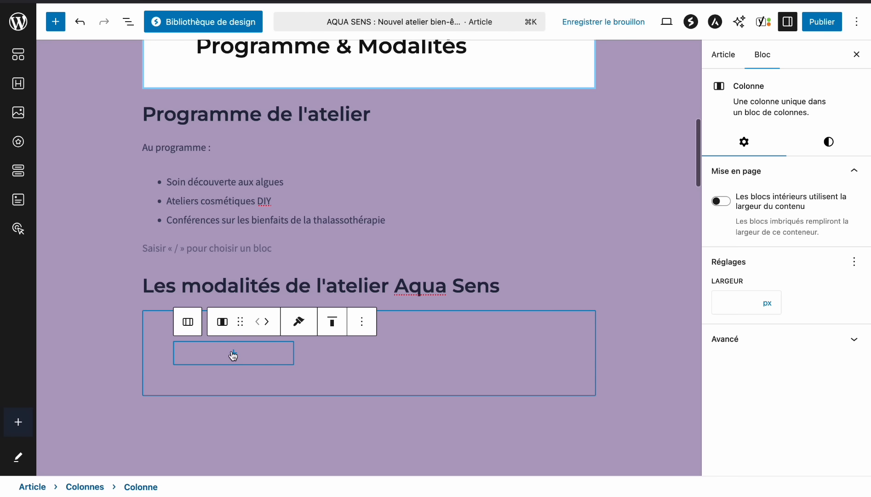
# Add an H4 heading reading "Tarifs" in the first column.
pyautogui.click(233, 355)
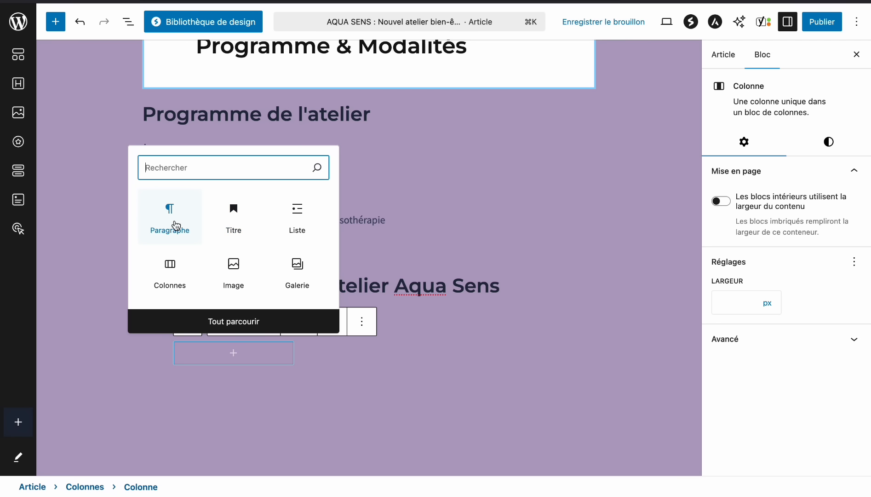
pyautogui.click(230, 225)
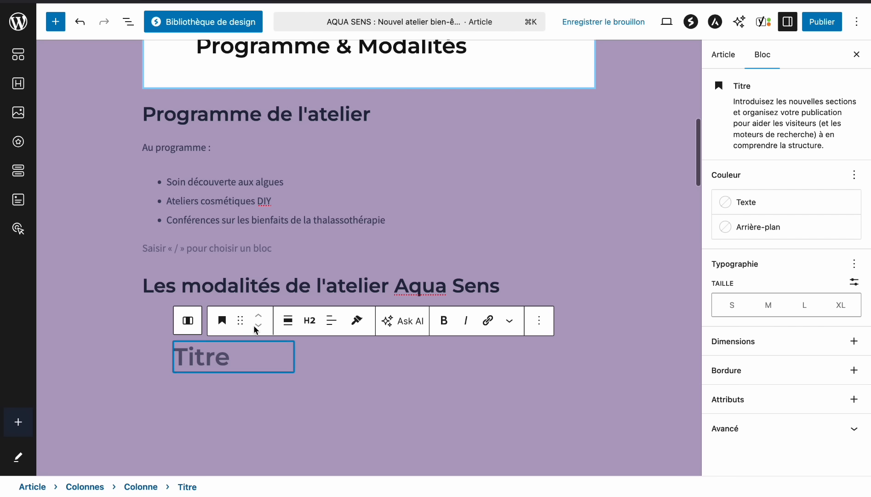
pyautogui.click(309, 321)
pyautogui.click(316, 235)
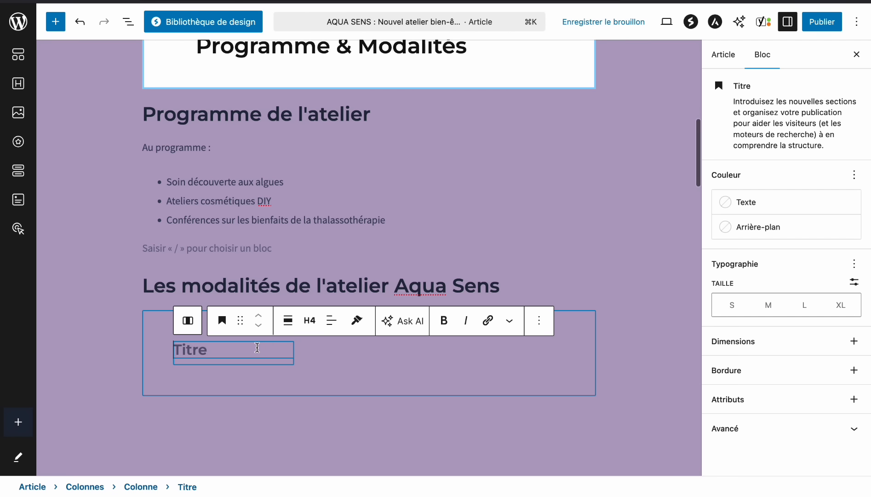
pyautogui.write('Tarifs')
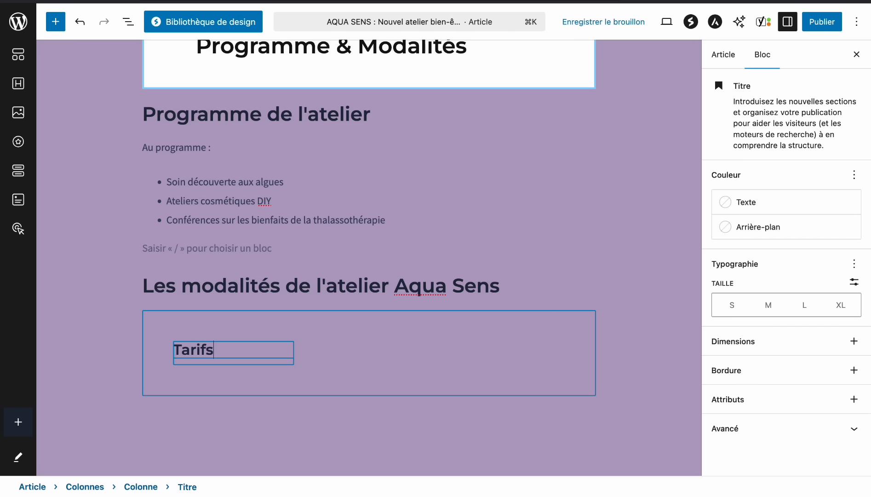
# Add an empty H4 heading in the second column.
pyautogui.click(371, 362)
pyautogui.click(370, 362)
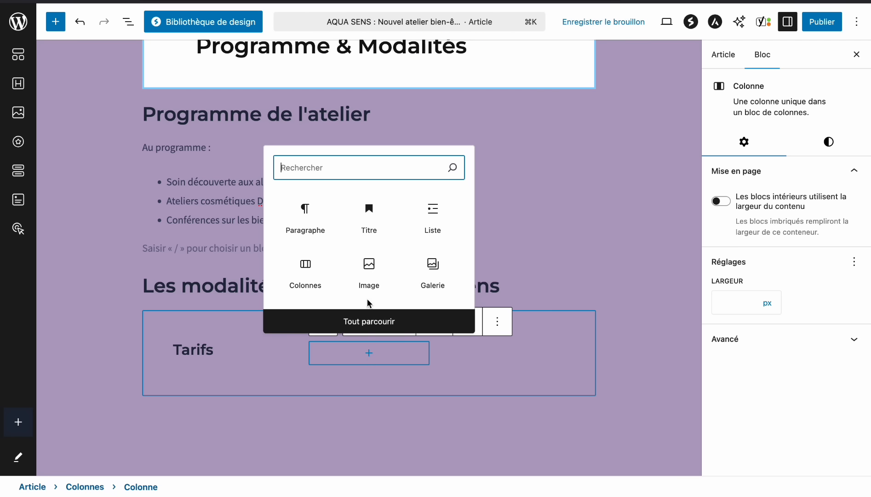
pyautogui.click(363, 230)
pyautogui.click(442, 324)
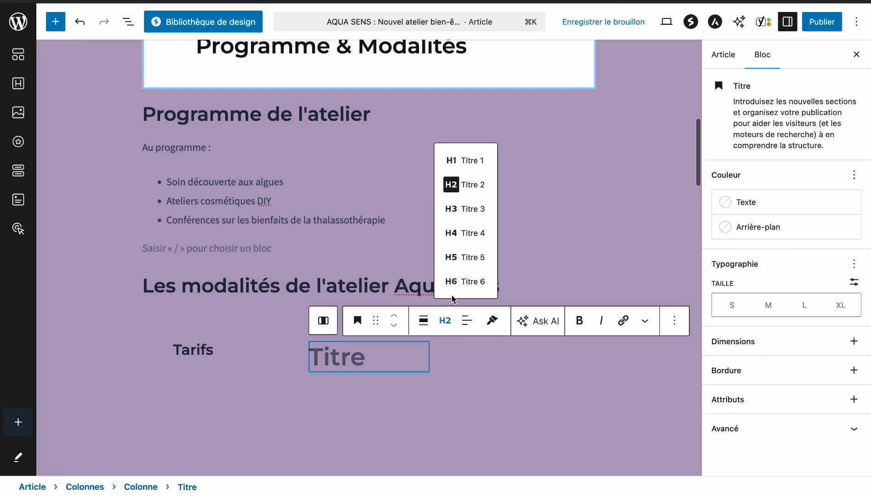
pyautogui.click(458, 232)
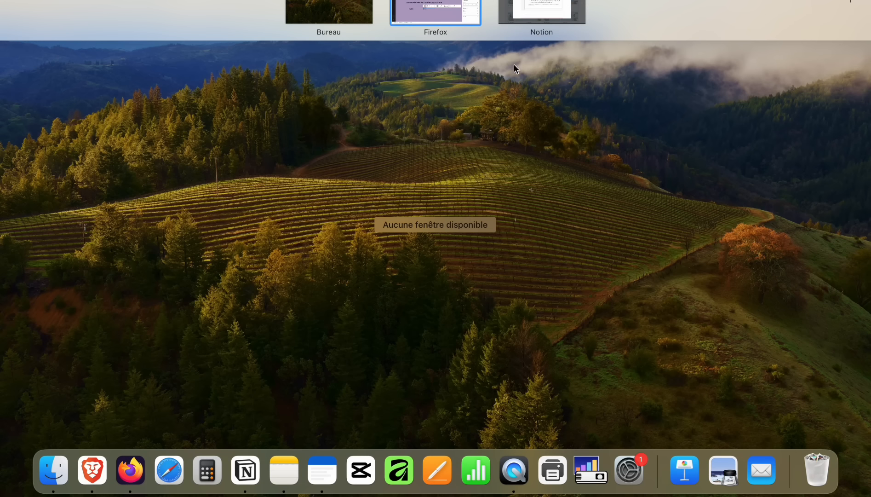
# Reread the workshop details in Notion, try "Pour" as the second column's heading, and erase it.
pyautogui.click(509, 12)
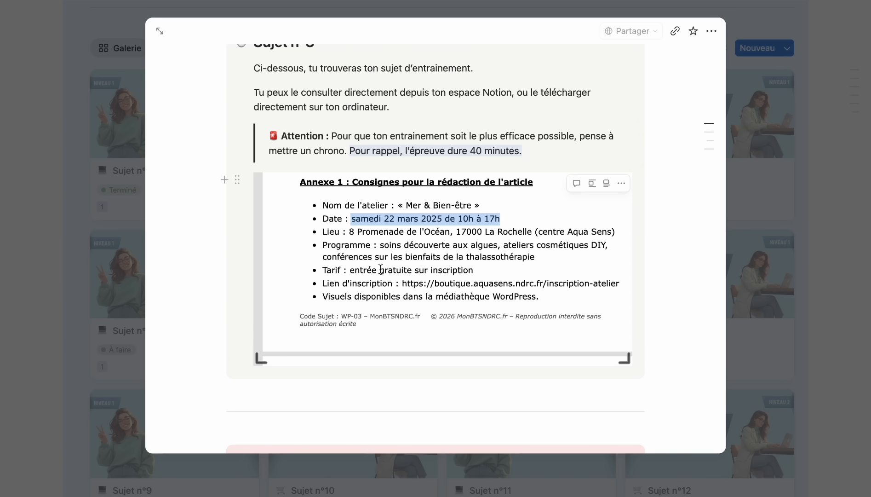
pyautogui.hotkey('ctrl', 'Up')
pyautogui.click(438, 4)
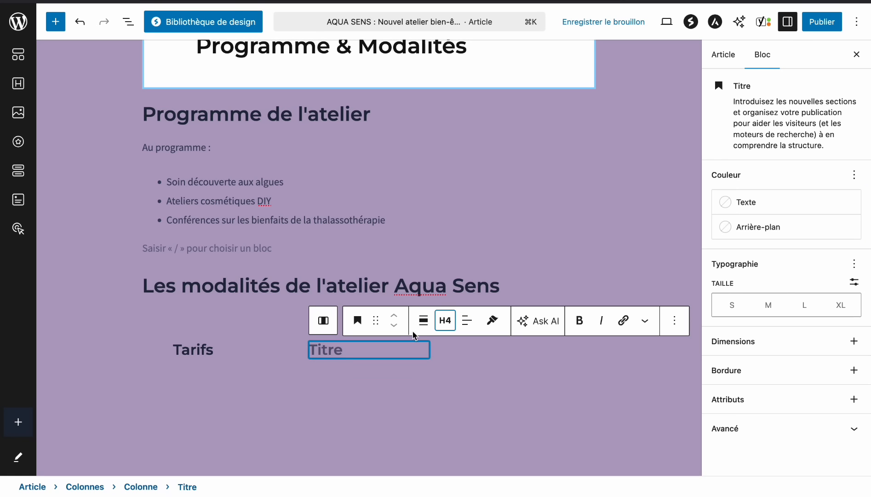
pyautogui.write('Pour')
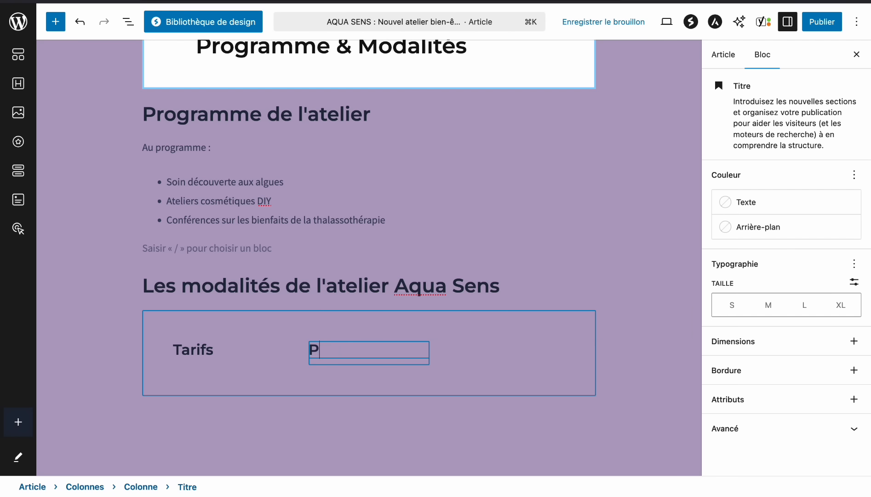
pyautogui.press('BackSpace')
pyautogui.press('BackSpace')
pyautogui.press('BackSpace')
pyautogui.press('BackSpace')
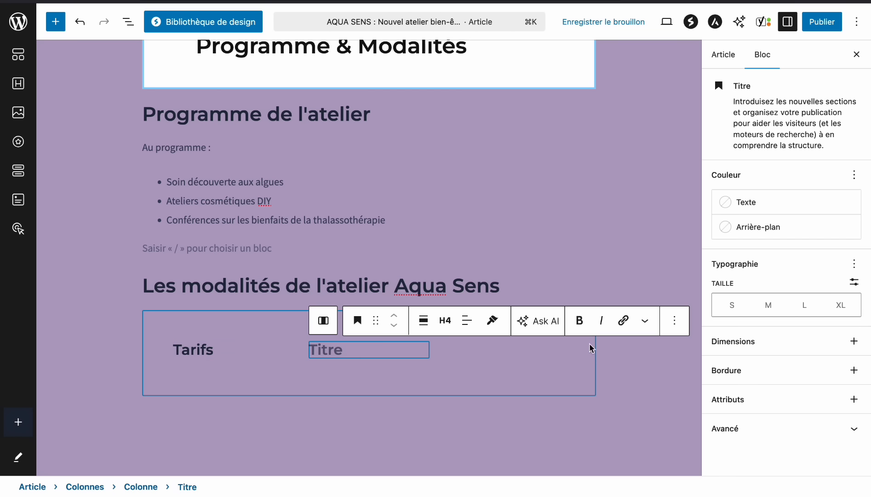
# Delete the empty heading block from the second column.
pyautogui.click(675, 321)
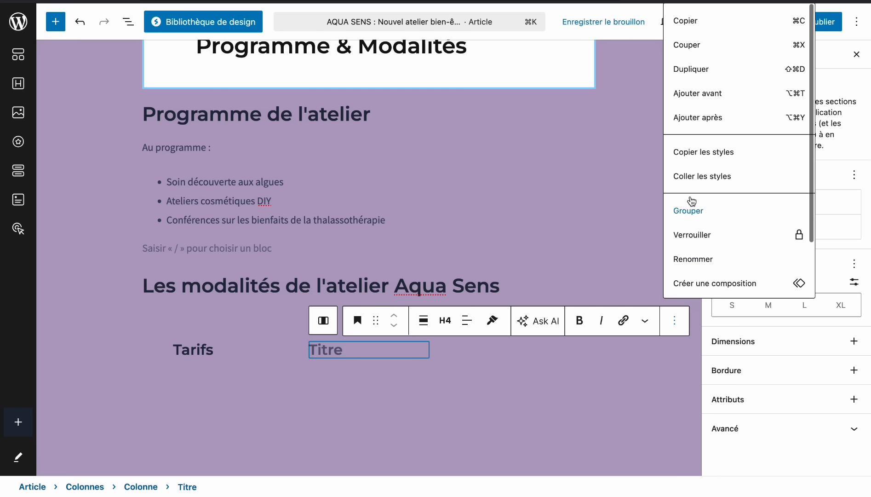
pyautogui.scroll(-1, 696, 247)
pyautogui.scroll(-3, 700, 257)
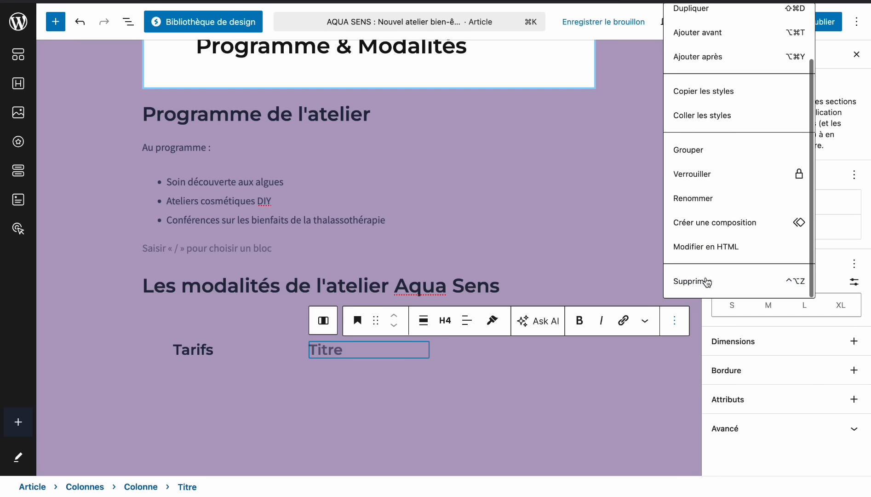
pyautogui.click(706, 280)
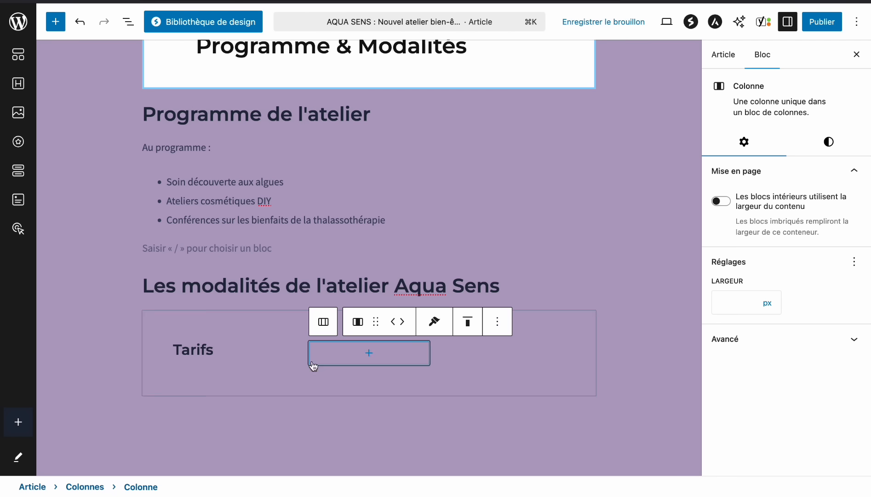
# Delete the entire three-column Colonnes block containing the "Tarifs" heading.
pyautogui.click(276, 352)
pyautogui.click(382, 375)
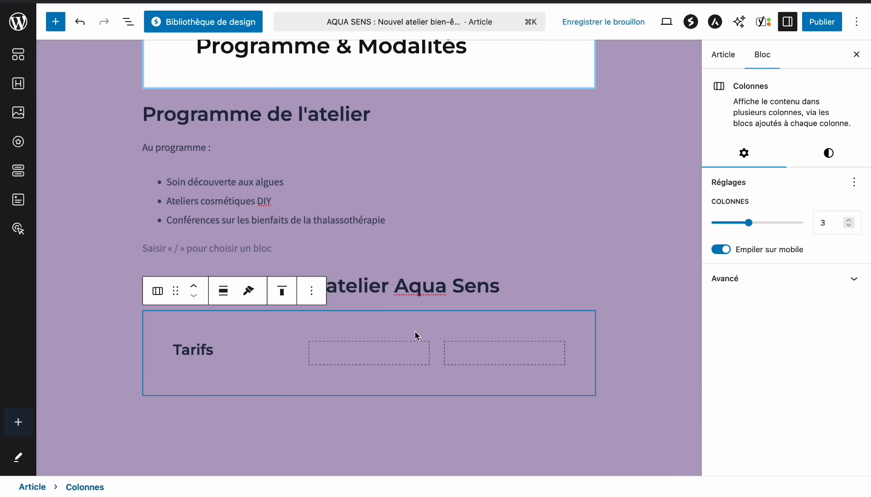
pyautogui.click(311, 290)
pyautogui.scroll(-3, 383, 206)
pyautogui.scroll(-1, 380, 221)
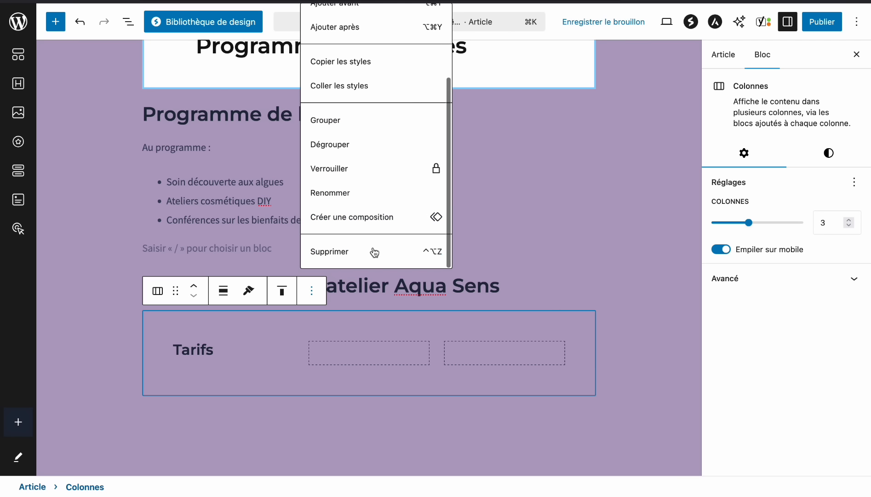
pyautogui.click(374, 251)
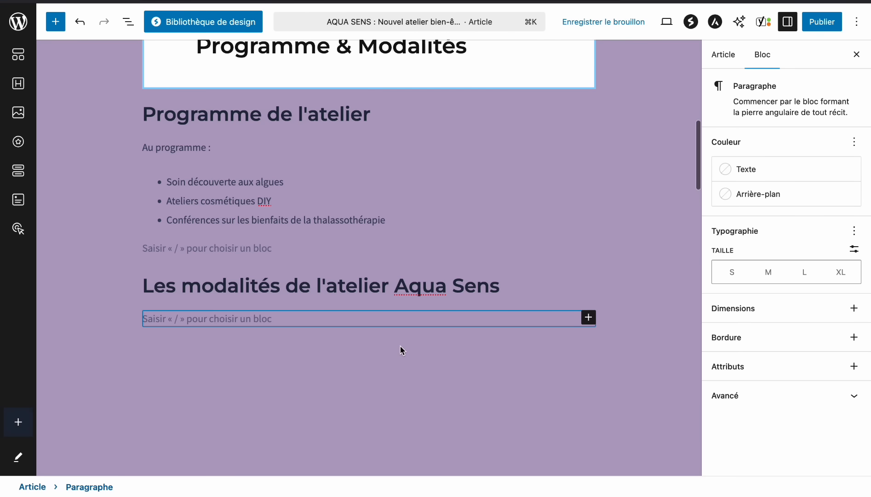
# Reread the article instructions in Notion and insert a Google Maps block below "Les modalités de l'atelier Aqua Sens" in the article.
pyautogui.hotkey('ctrl', 'Up')
pyautogui.click(539, 15)
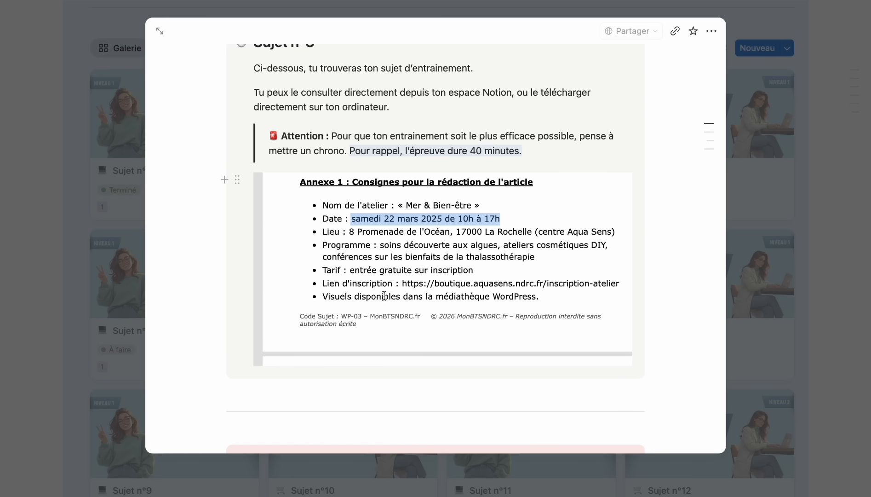
pyautogui.hotkey('ctrl', 'Up')
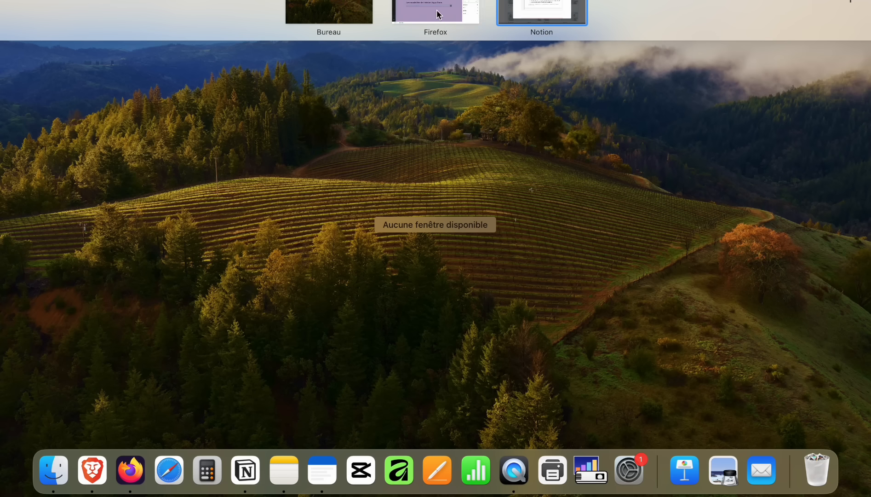
pyautogui.click(438, 14)
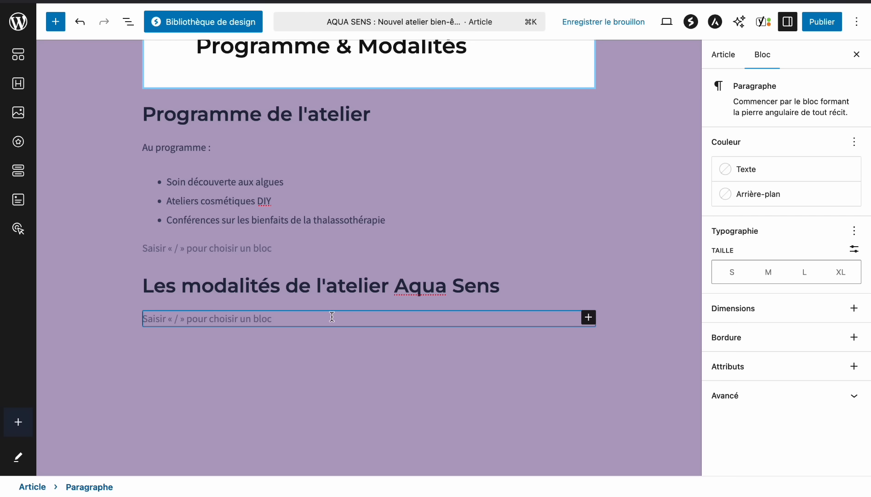
pyautogui.write('/maps')
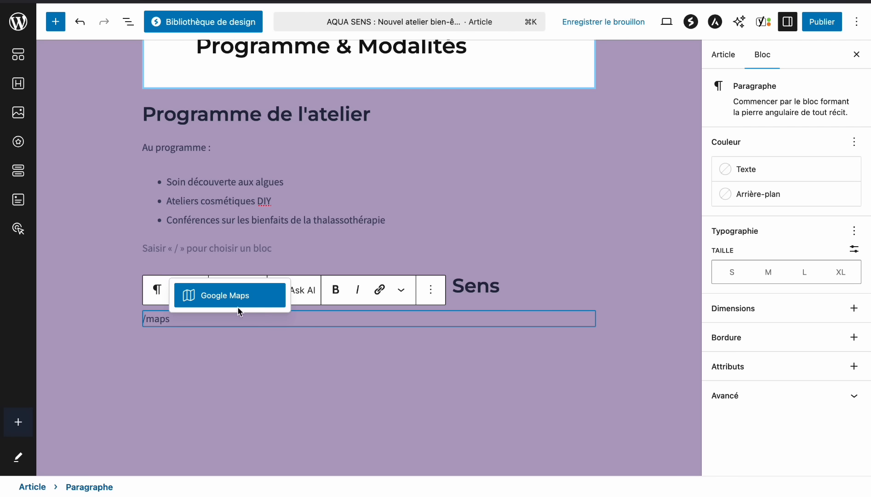
pyautogui.click(240, 312)
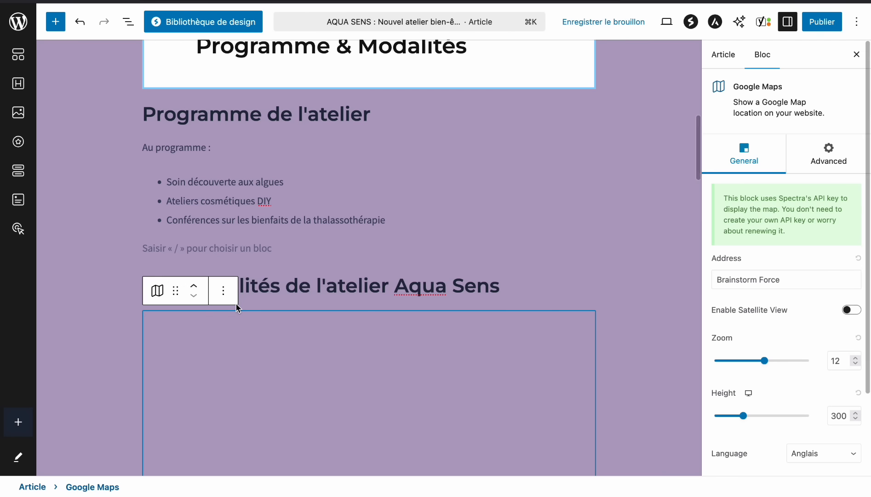
pyautogui.scroll(-4, 235, 308)
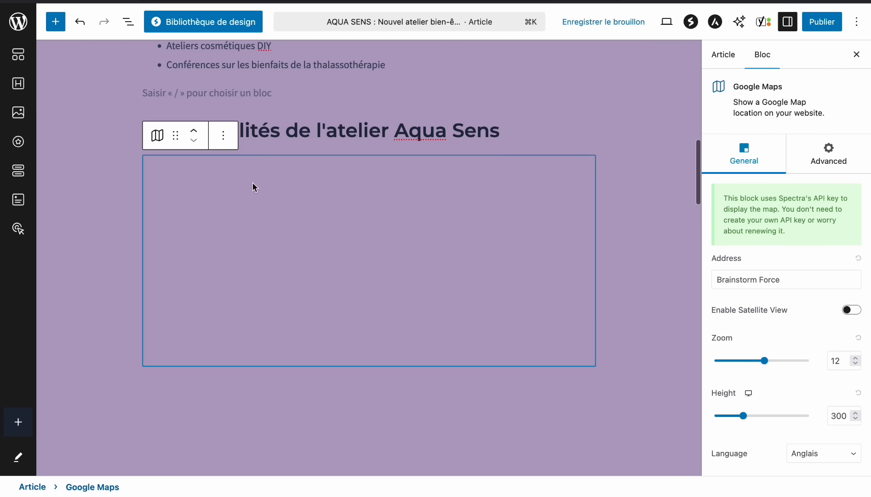
# Switch to Notion and look up the workshop venue's address in the article instructions of Annexe 1.
pyautogui.click(788, 25)
pyautogui.click(789, 28)
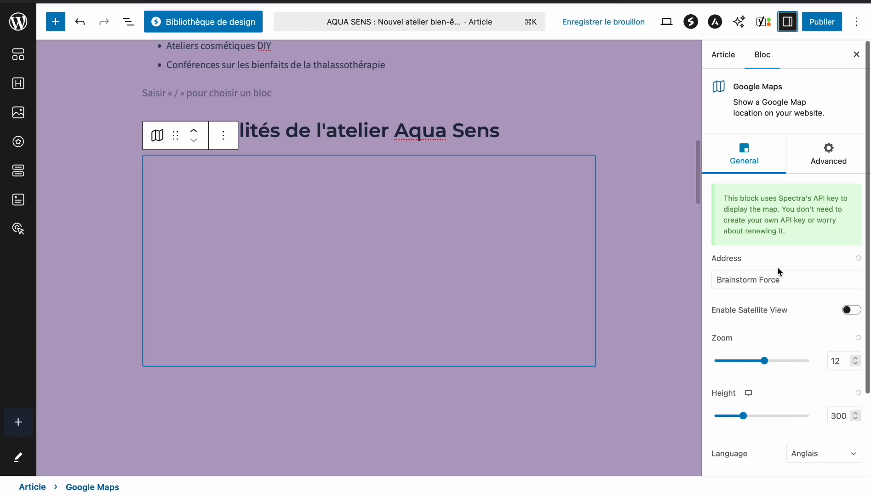
pyautogui.hotkey('ctrl', 'Up')
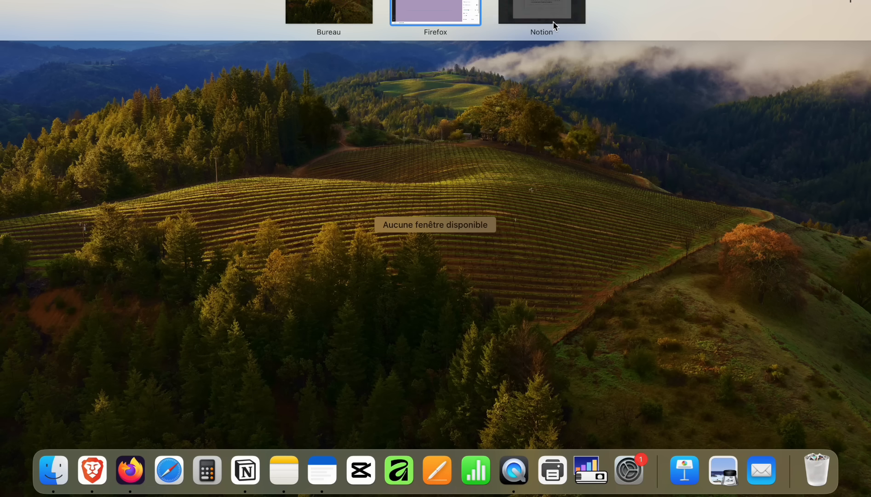
pyautogui.click(553, 22)
pyautogui.moveTo(349, 232); pyautogui.dragTo(530, 230)
pyautogui.hotkey('ctrl', 'Up')
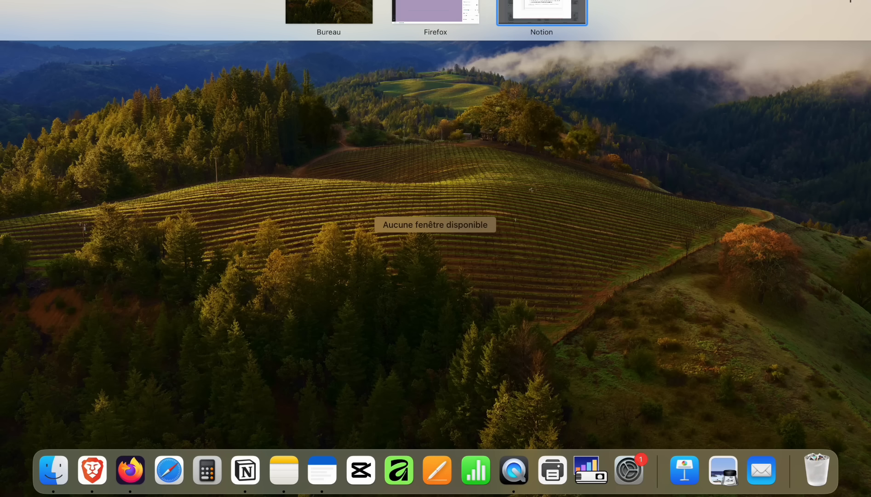
# Back in the Firefox WordPress editor, replace the Google Maps block's address with the workshop venue's street address and city.
pyautogui.click(474, 26)
pyautogui.moveTo(792, 278); pyautogui.dragTo(698, 279)
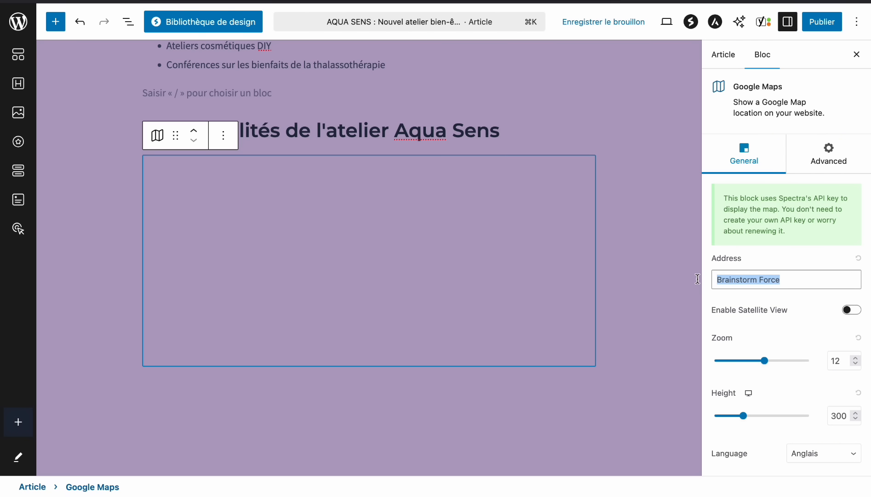
pyautogui.click(788, 284)
pyautogui.press('BackSpace')
pyautogui.press('BackSpace')
pyautogui.press('BackSpace')
pyautogui.press('BackSpace')
pyautogui.press('BackSpace')
pyautogui.press('BackSpace')
pyautogui.press('BackSpace')
pyautogui.press('BackSpace')
pyautogui.press('BackSpace')
pyautogui.press('BackSpace')
pyautogui.press('BackSpace')
pyautogui.press('BackSpace')
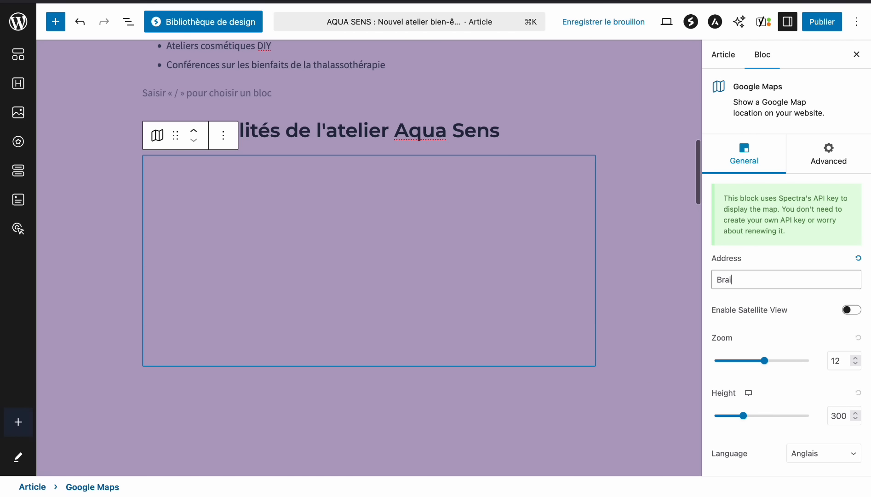
pyautogui.press('BackSpace')
pyautogui.press('BackSpace')
pyautogui.press('BackSpace')
pyautogui.press('BackSpace')
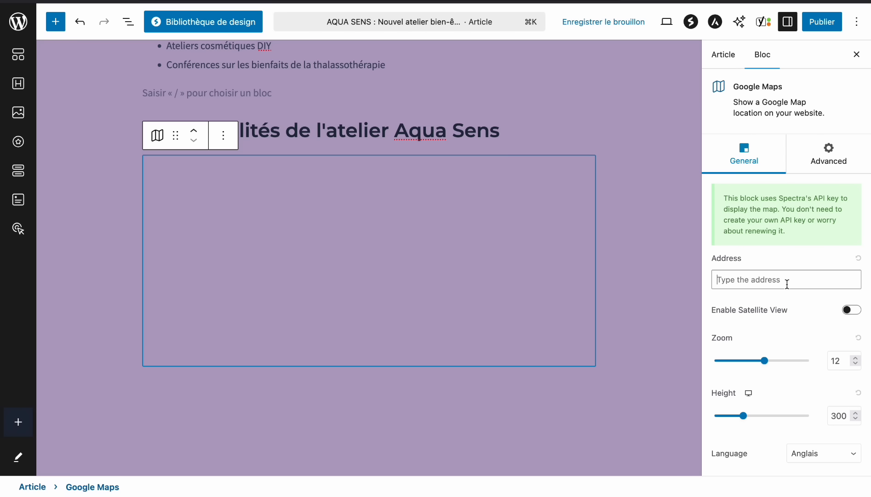
pyautogui.write('8 prome')
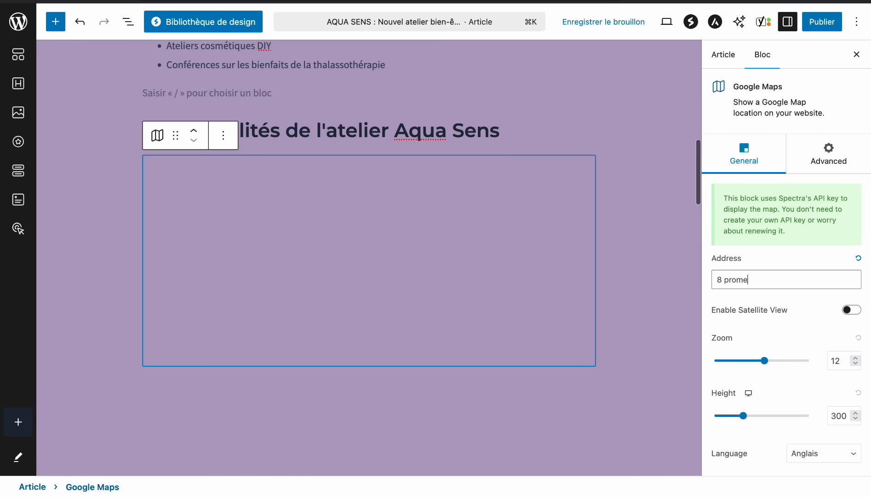
pyautogui.write("nade de l'océan , La rochelle")
# Switch the Wi-Fi to the iPhone's shared connection and publish the AQUA SENS article.
pyautogui.click(826, 24)
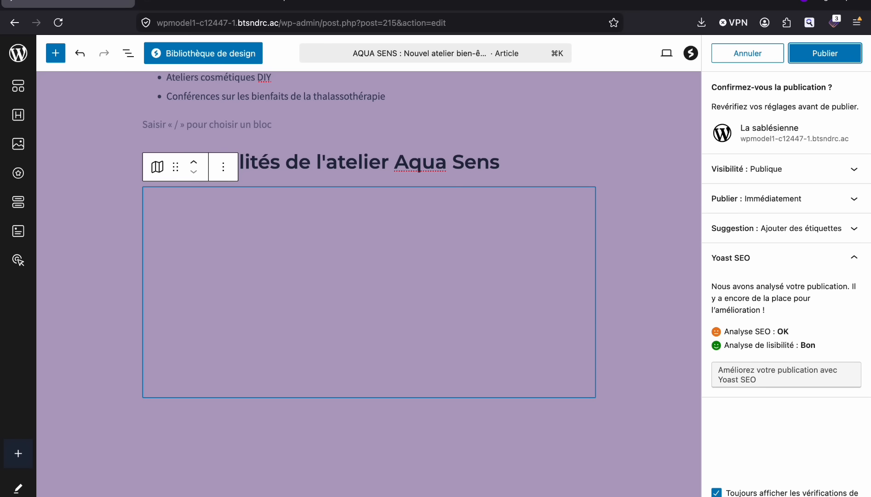
pyautogui.click(579, 0)
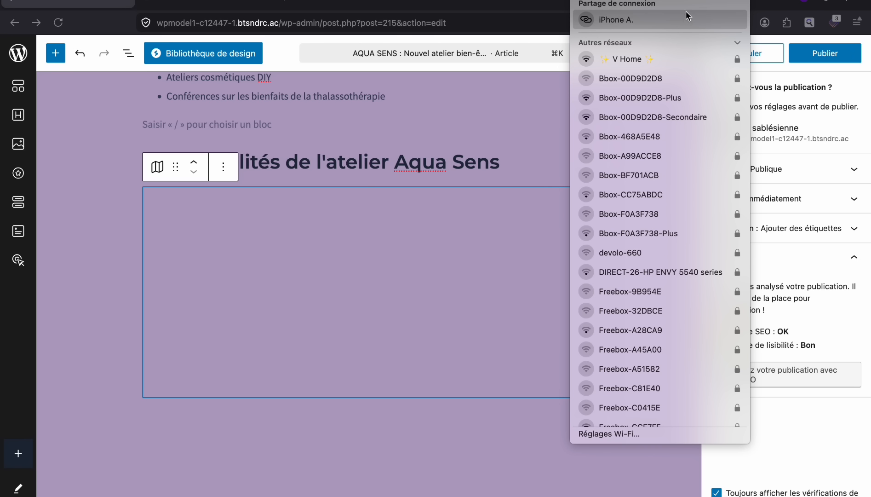
pyautogui.click(676, 22)
pyautogui.click(424, 132)
pyautogui.click(831, 26)
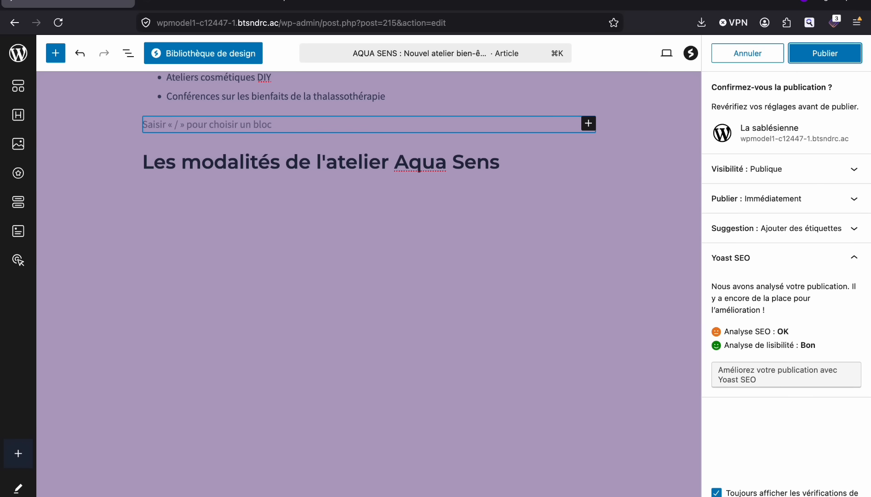
pyautogui.click(827, 26)
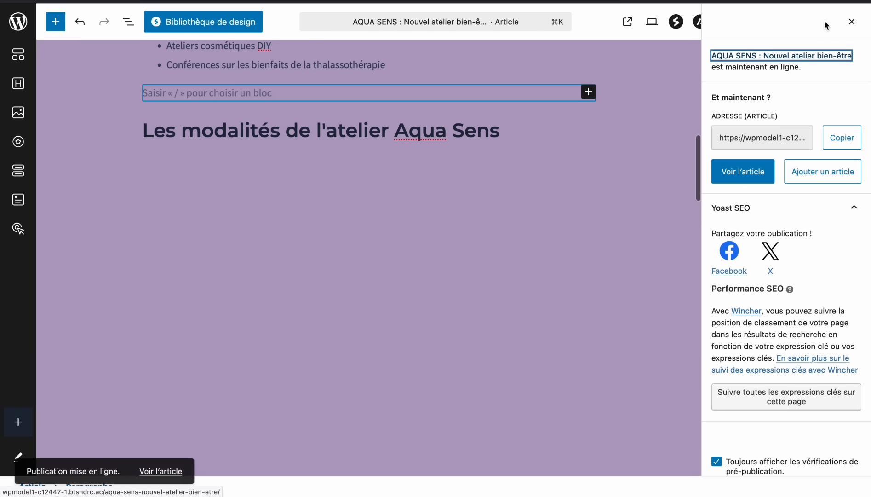
# Close the post-publication summary, check the Google Maps block and reload the editor page.
pyautogui.click(332, 216)
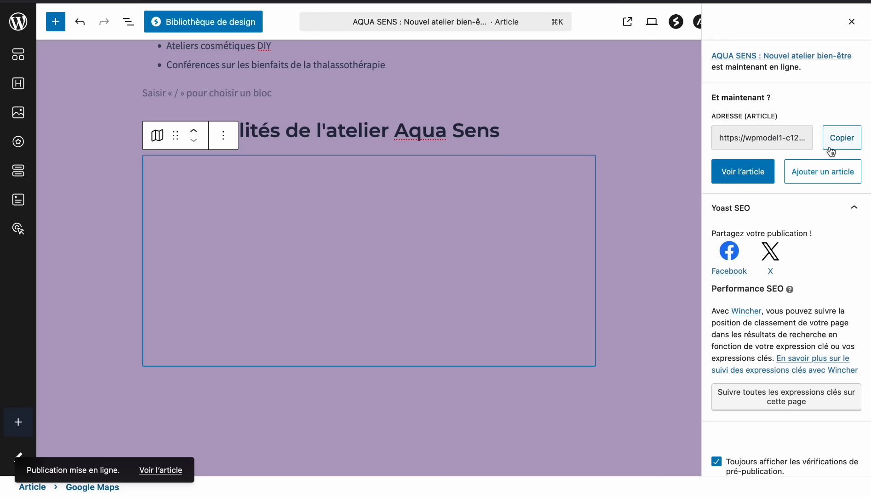
pyautogui.click(852, 22)
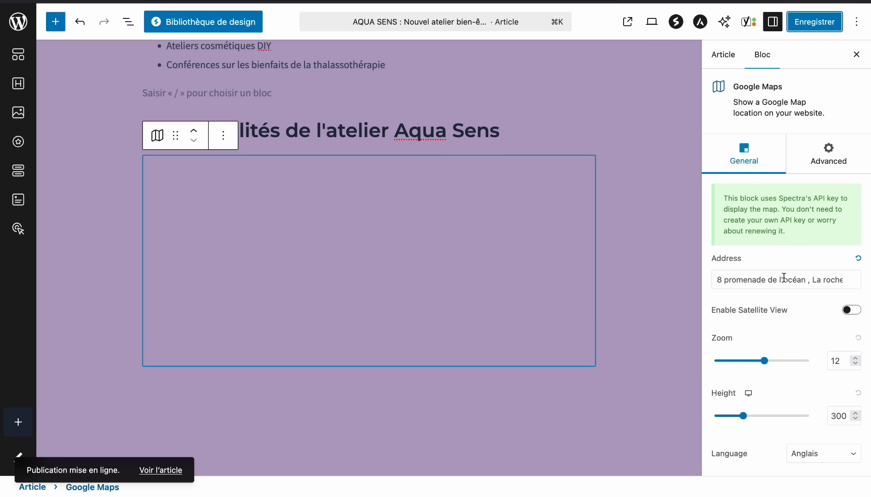
pyautogui.click(557, 244)
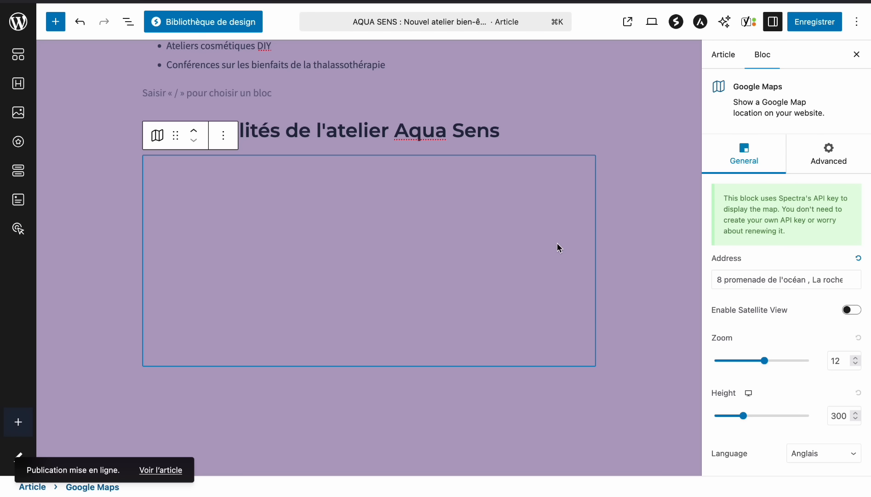
pyautogui.click(62, 1)
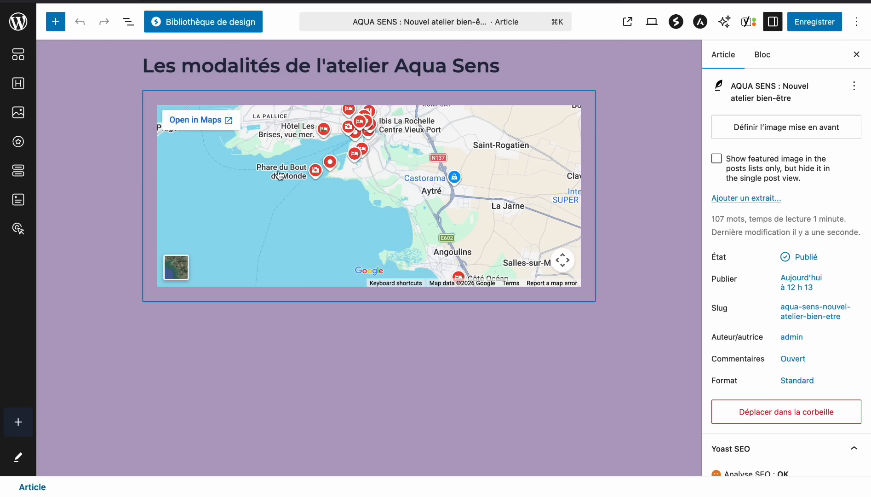
# Insert a Boutons block directly below the map under "Les modalités de l'atelier Aqua Sens".
pyautogui.click(240, 341)
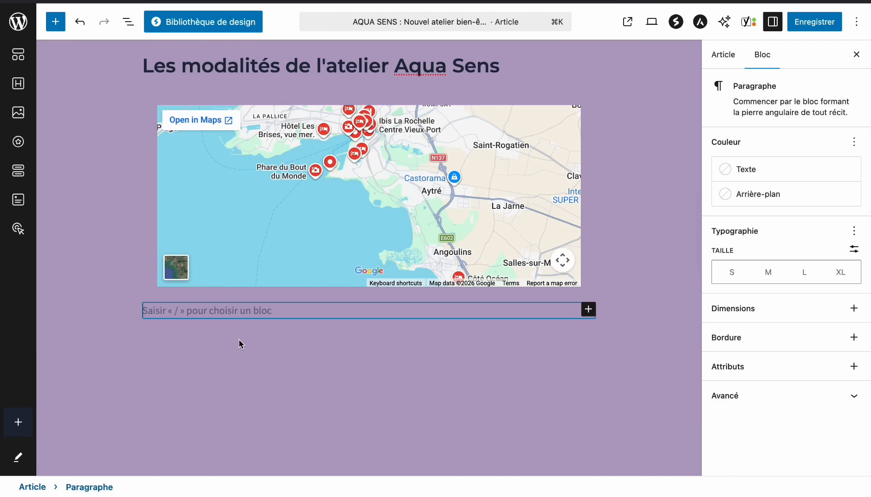
pyautogui.write('/')
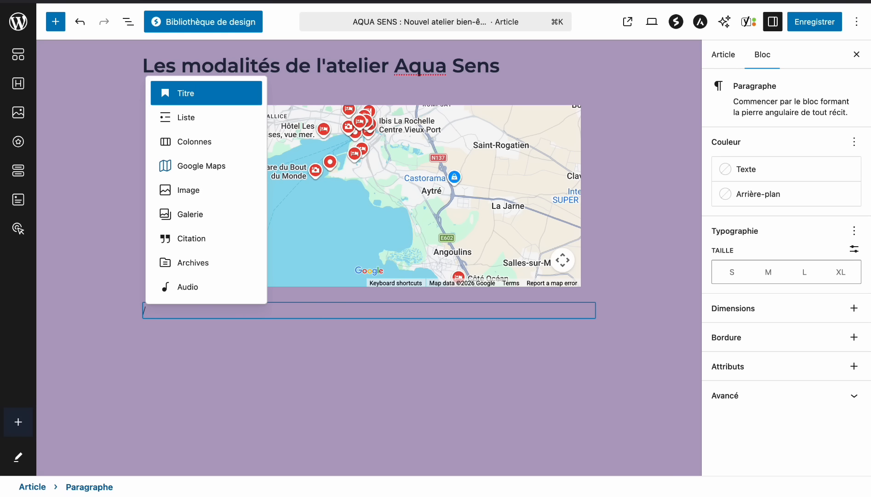
pyautogui.write('bouton')
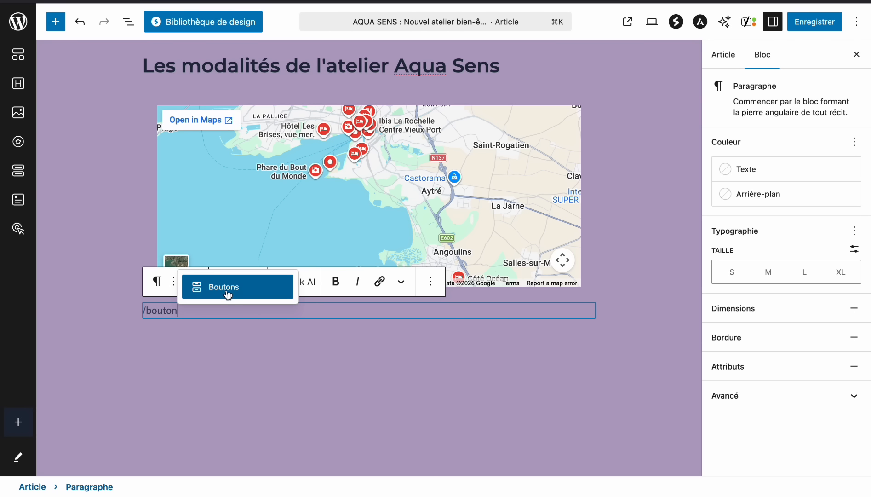
pyautogui.click(227, 290)
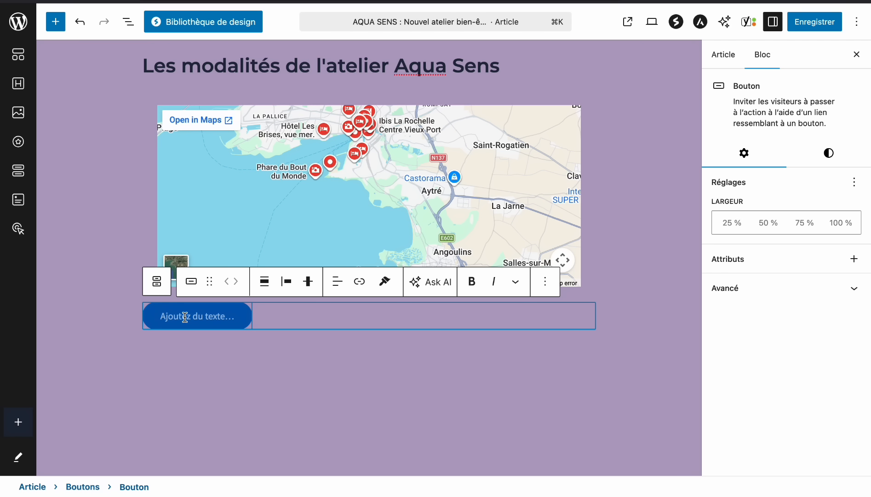
# Label the new button "Je veux m'inscrire".
pyautogui.write('Cl')
pyautogui.press('BackSpace')
pyautogui.press('BackSpace')
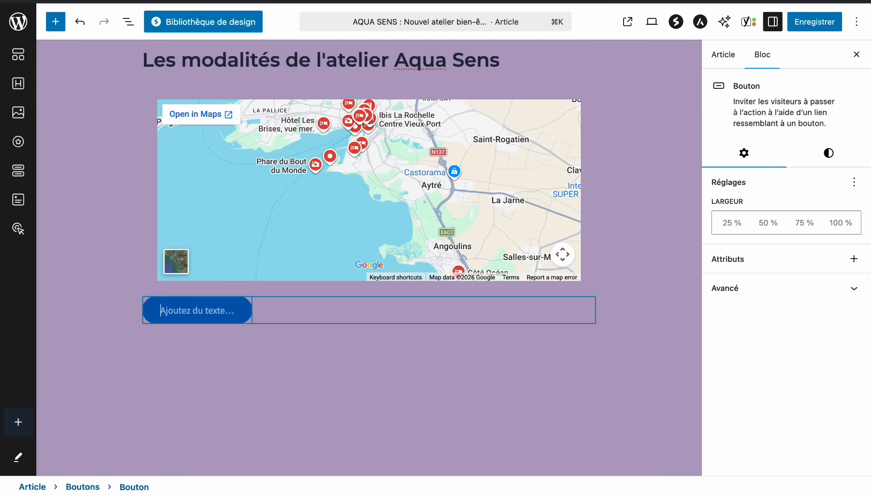
pyautogui.write("Je veux m'insci")
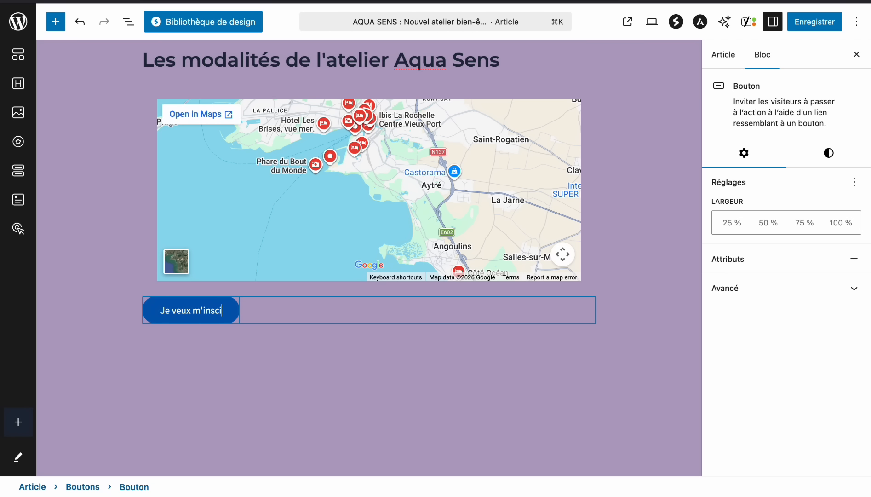
pyautogui.press('BackSpace')
pyautogui.write('rire')
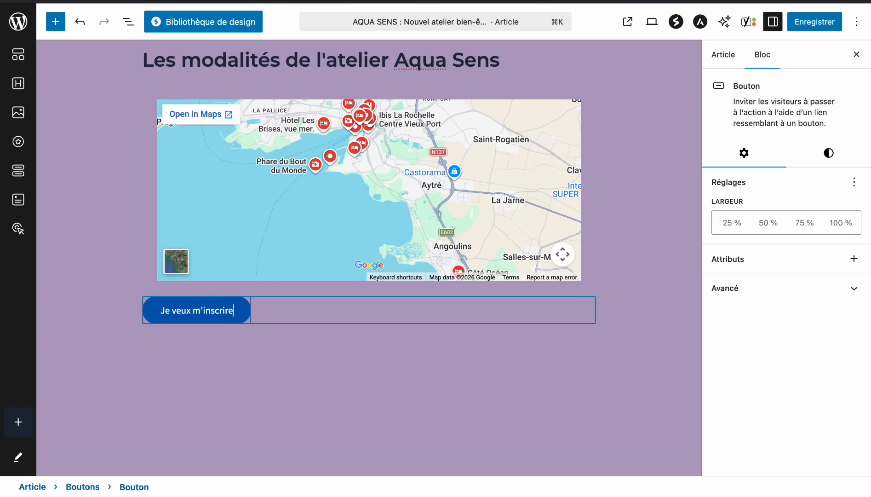
# Open the link entry for the "Je veux m'inscrire" button and look up the registration URL in the Notion instructions.
pyautogui.click(221, 312)
pyautogui.moveTo(221, 312); pyautogui.dragTo(162, 310)
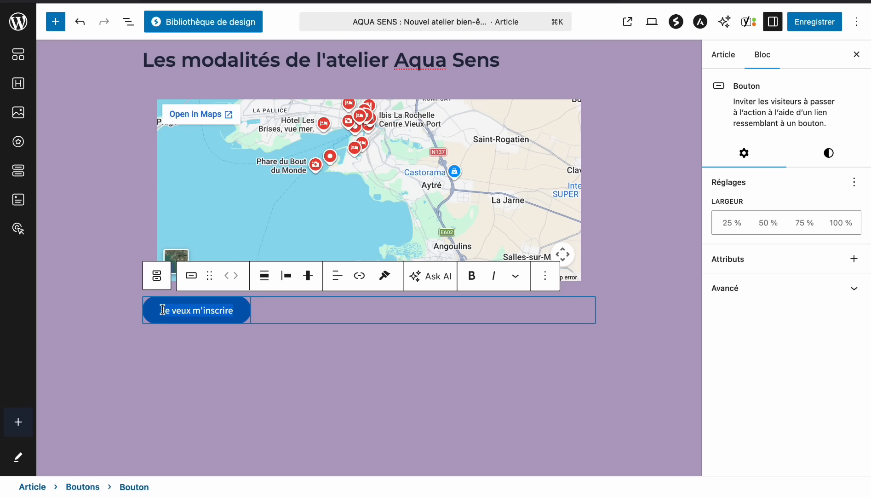
pyautogui.click(365, 276)
pyautogui.hotkey('ctrl', 'Up')
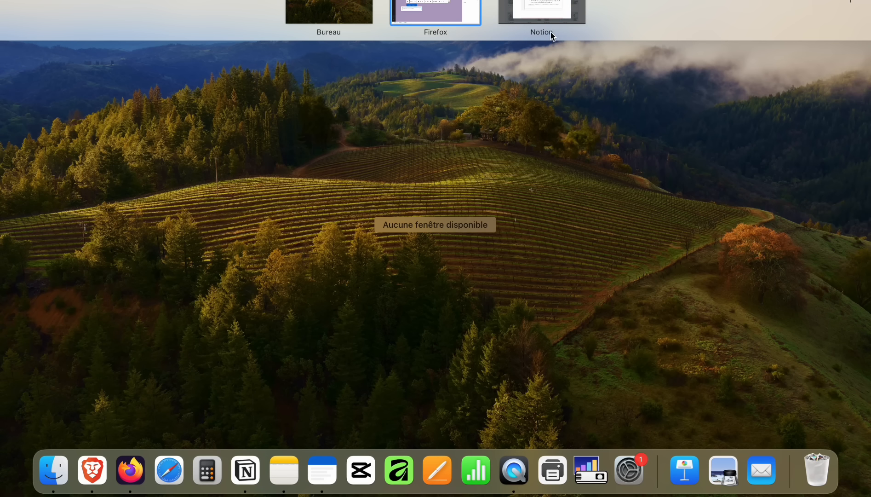
pyautogui.click(548, 9)
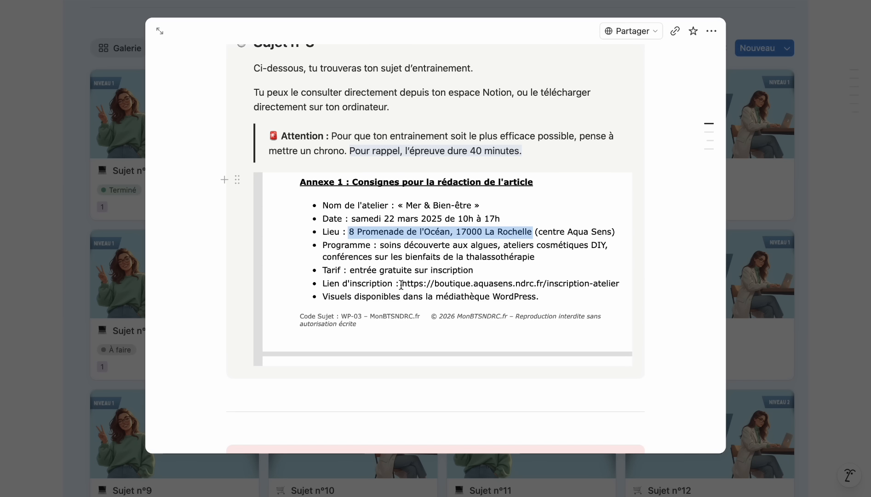
pyautogui.moveTo(401, 284); pyautogui.dragTo(619, 286)
pyautogui.hotkey('ctrl', 'Up')
pyautogui.click(415, 8)
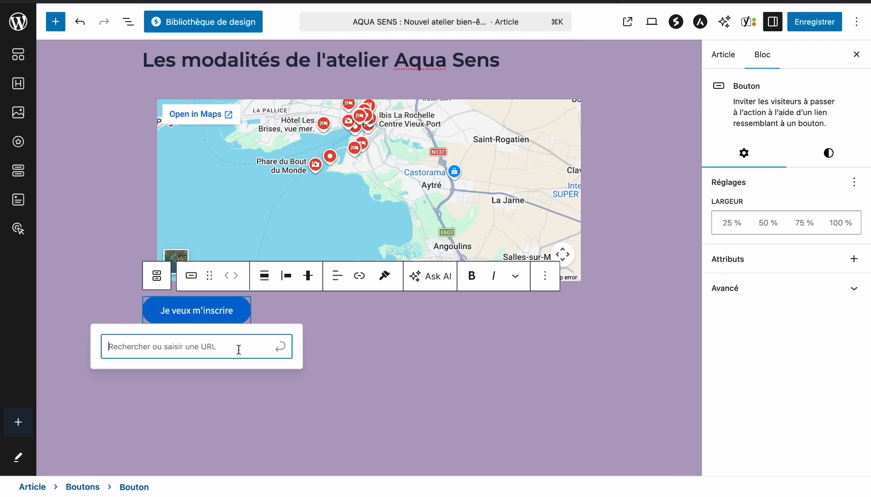
pyautogui.hotkey('ctrl', 'Up')
pyautogui.click(528, 16)
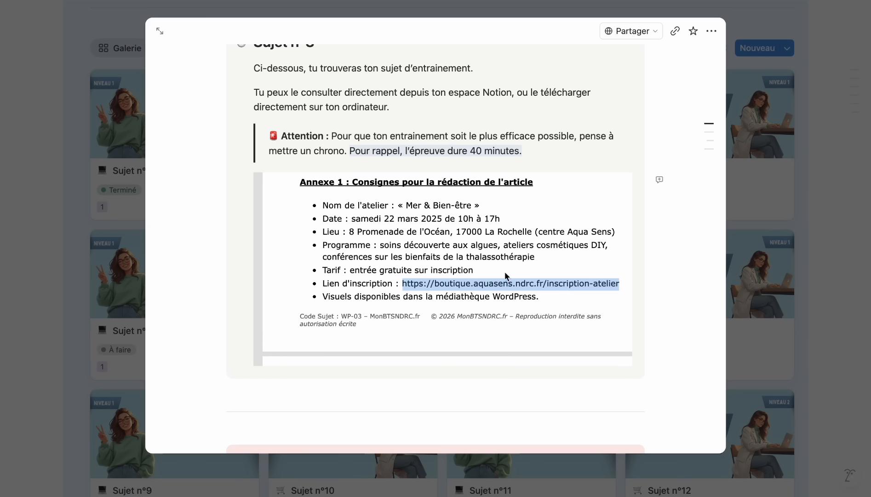
pyautogui.hotkey('ctrl', 'Up')
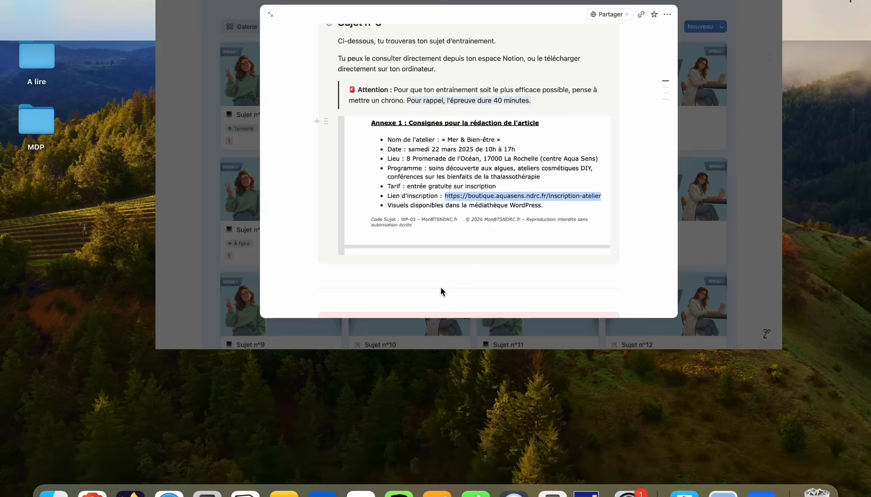
pyautogui.click(432, 9)
pyautogui.write('h')
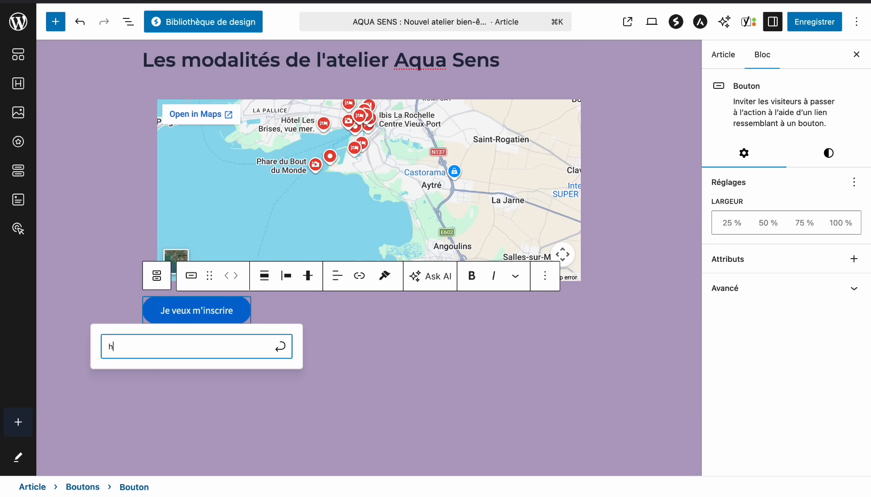
pyautogui.write('ttps:')
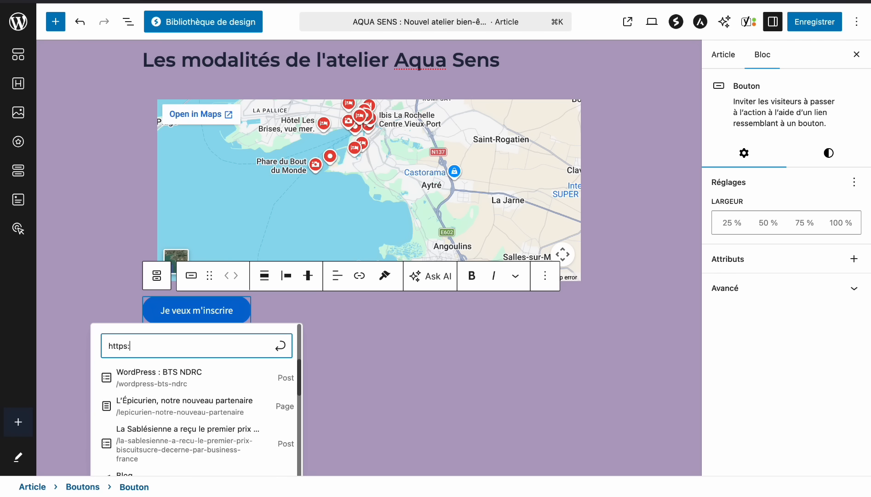
pyautogui.write('//boutique.aquas')
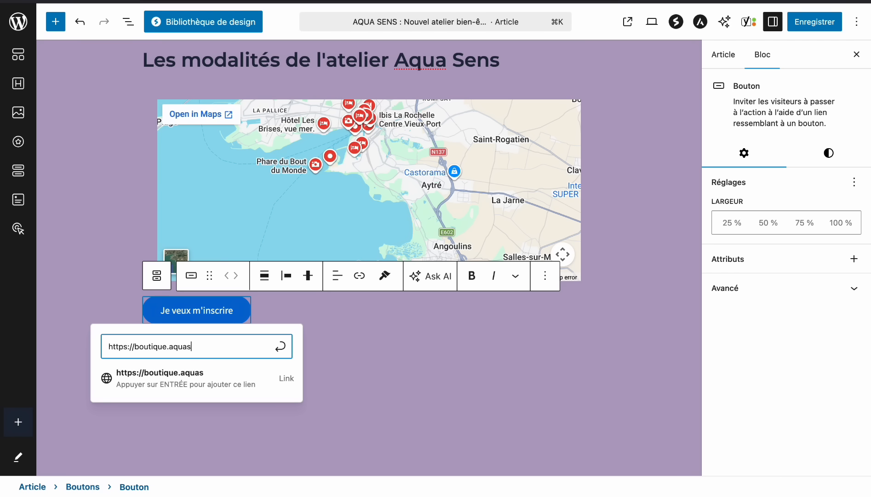
pyautogui.write('ens.fr')
pyautogui.press('Return')
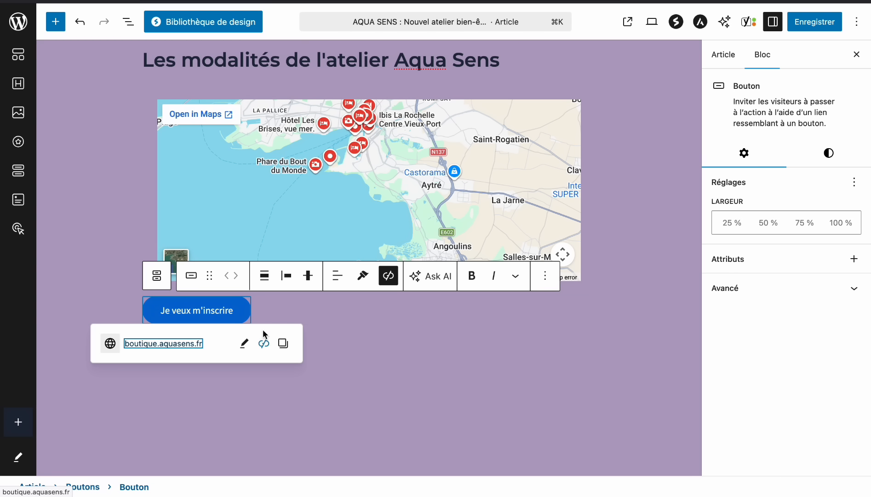
pyautogui.click(396, 349)
# Set the background colour of the "Je veux m'inscrire" button to Bleu cyan pâle (#8ED1FC).
pyautogui.click(232, 309)
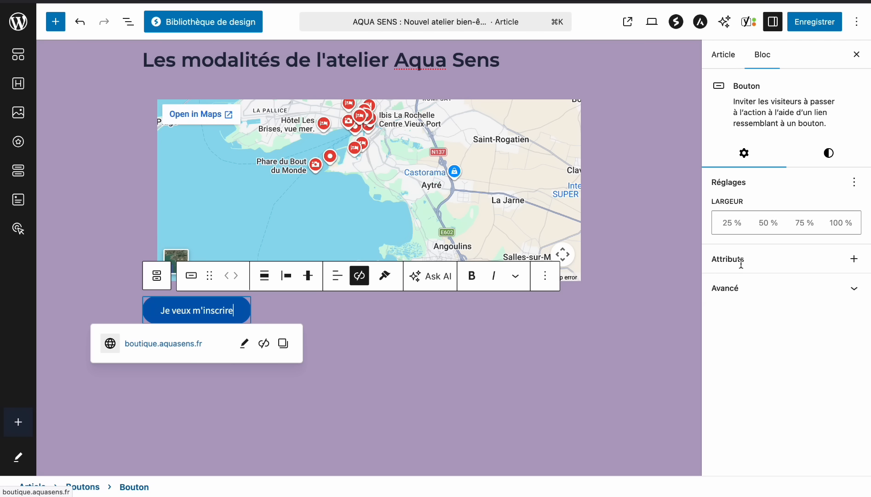
pyautogui.click(774, 22)
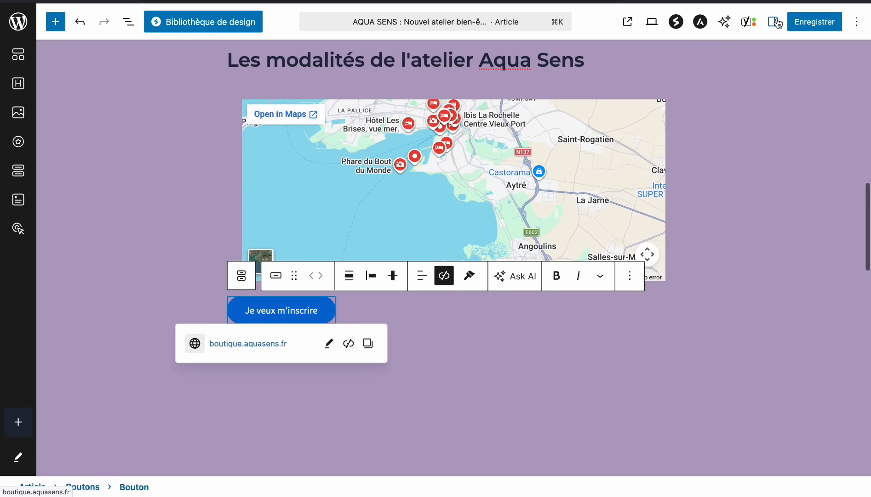
pyautogui.click(774, 22)
pyautogui.click(829, 153)
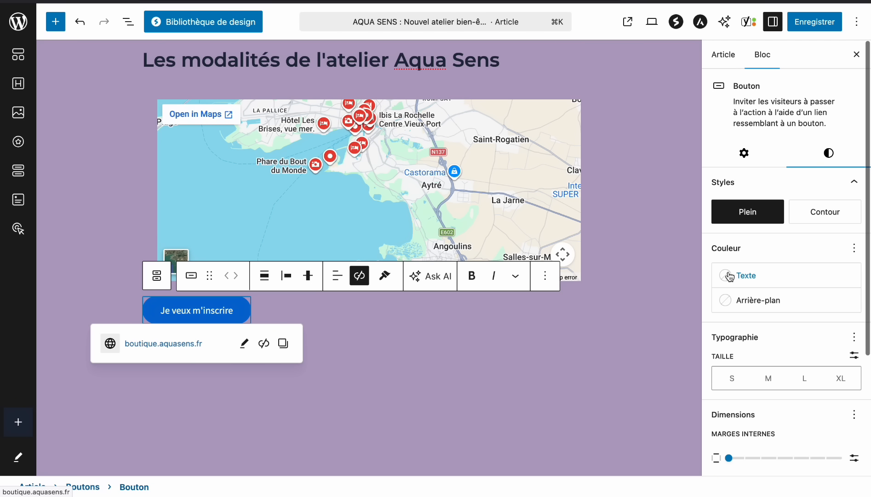
pyautogui.click(727, 303)
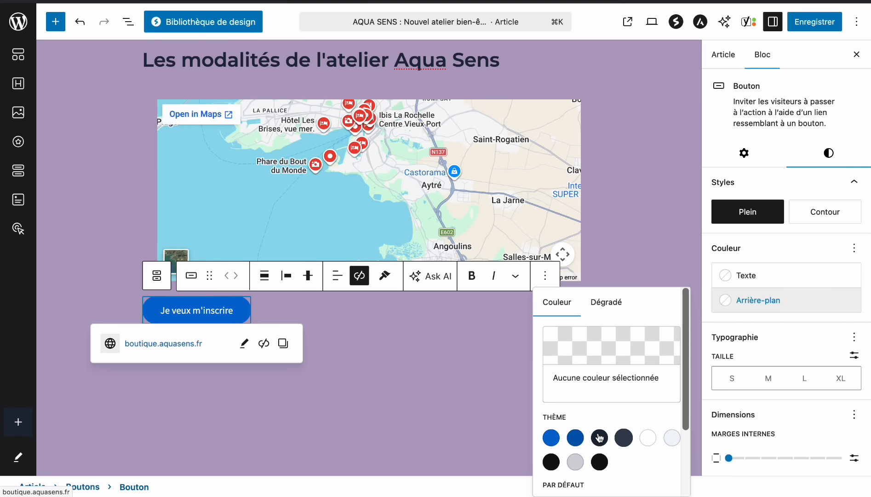
pyautogui.scroll(-1, 570, 439)
pyautogui.scroll(-1, 570, 439)
pyautogui.click(623, 447)
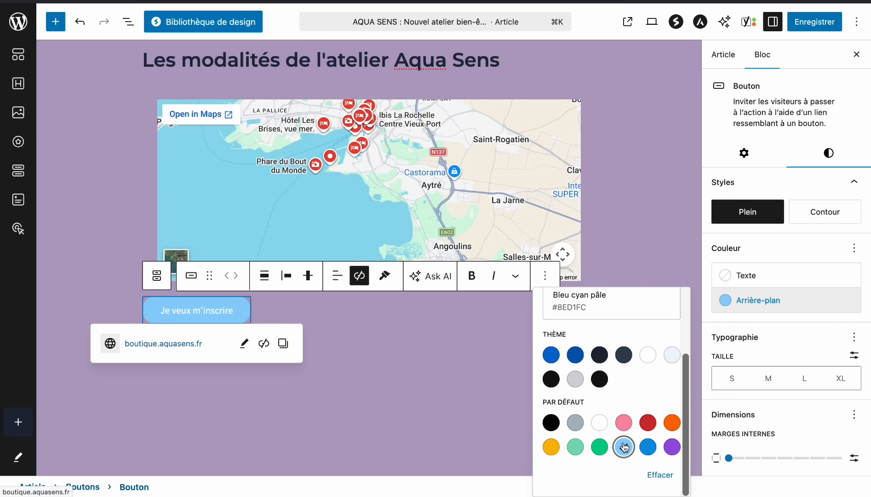
# Set the registration button's text size to M and switch its style to Contour.
pyautogui.click(769, 382)
pyautogui.scroll(-3, 796, 397)
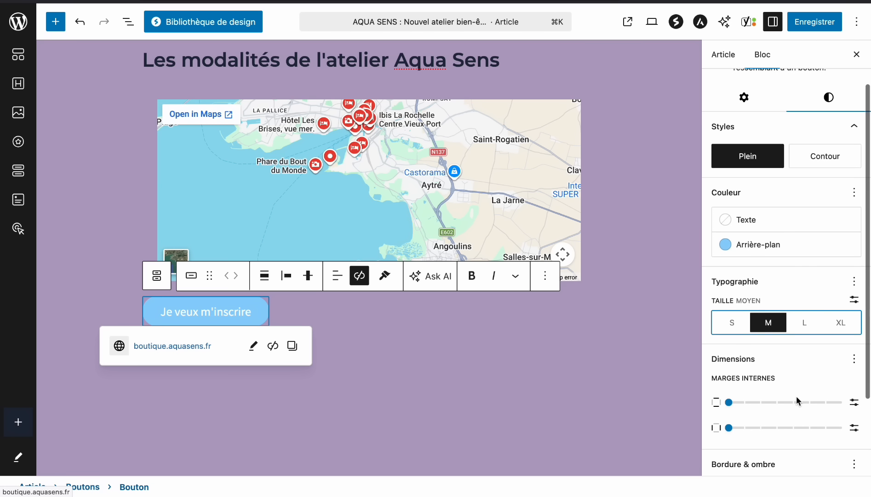
pyautogui.scroll(3, 788, 129)
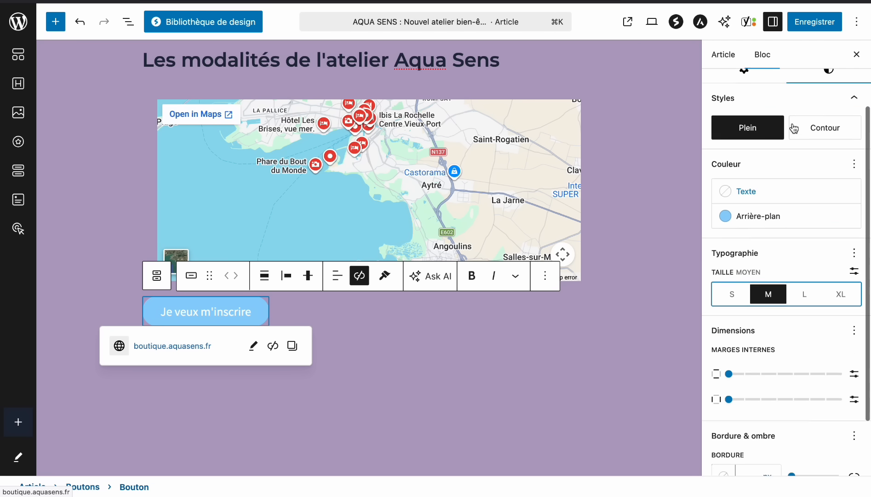
pyautogui.click(833, 211)
pyautogui.scroll(-3, 813, 283)
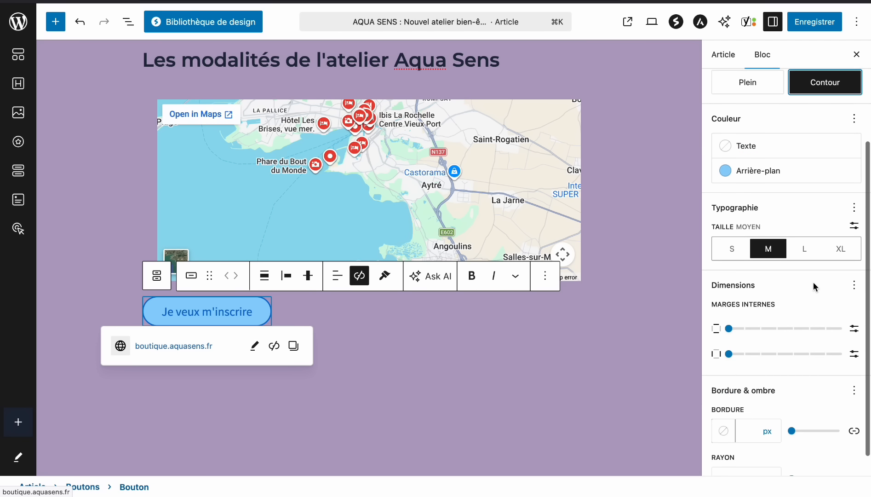
pyautogui.scroll(3, 777, 175)
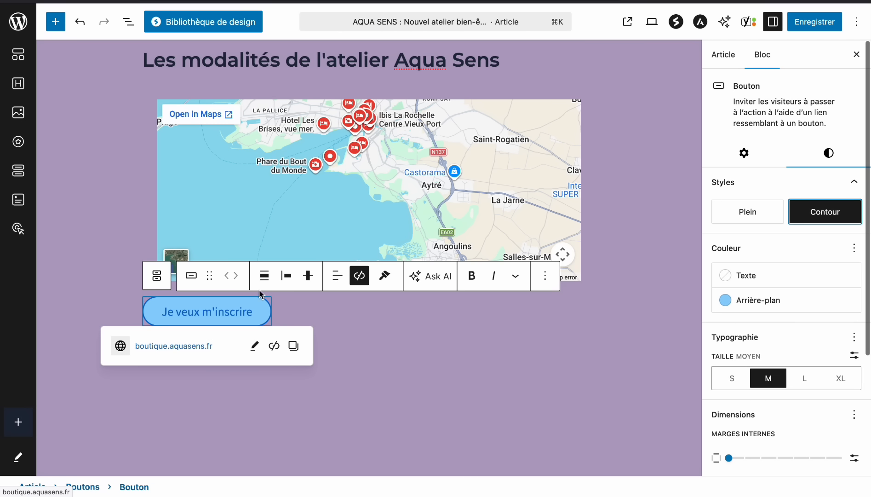
# Align the registration button vertically to the bottom and give its block the Grande largeur width.
pyautogui.click(292, 276)
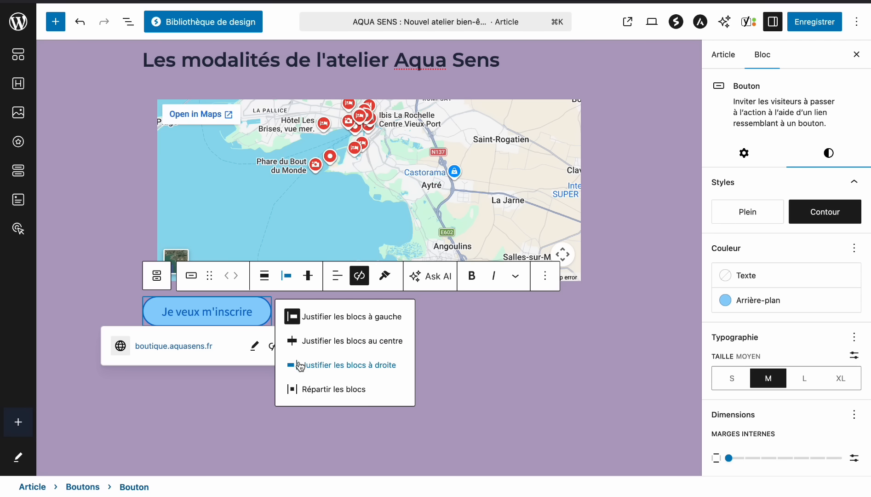
pyautogui.click(307, 276)
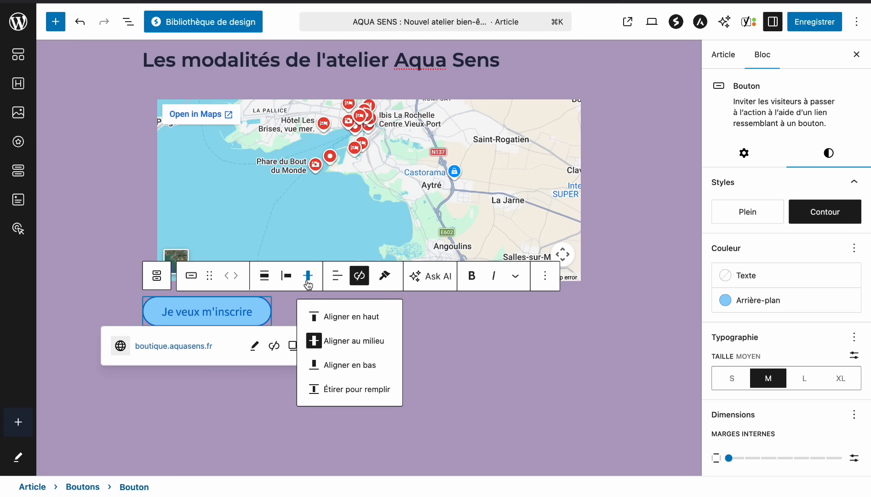
pyautogui.click(324, 363)
pyautogui.click(265, 275)
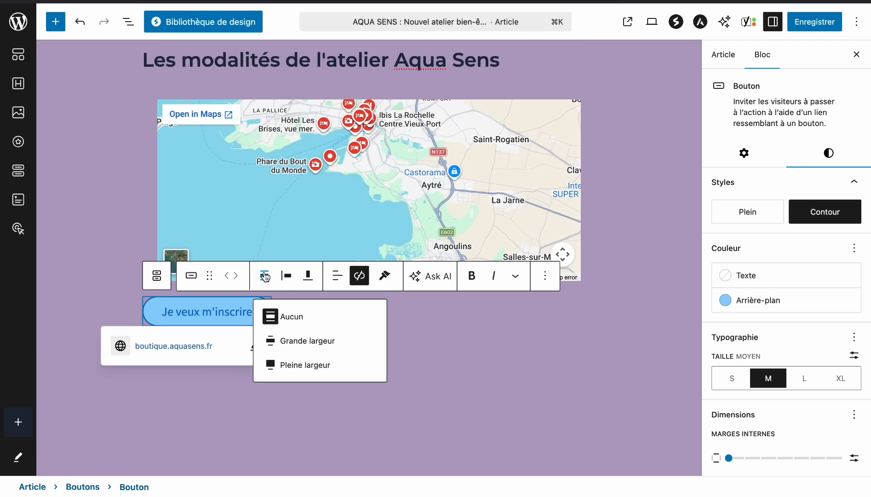
pyautogui.click(291, 338)
# Align the text inside the "Je veux m'inscrire" button to the center.
pyautogui.click(287, 275)
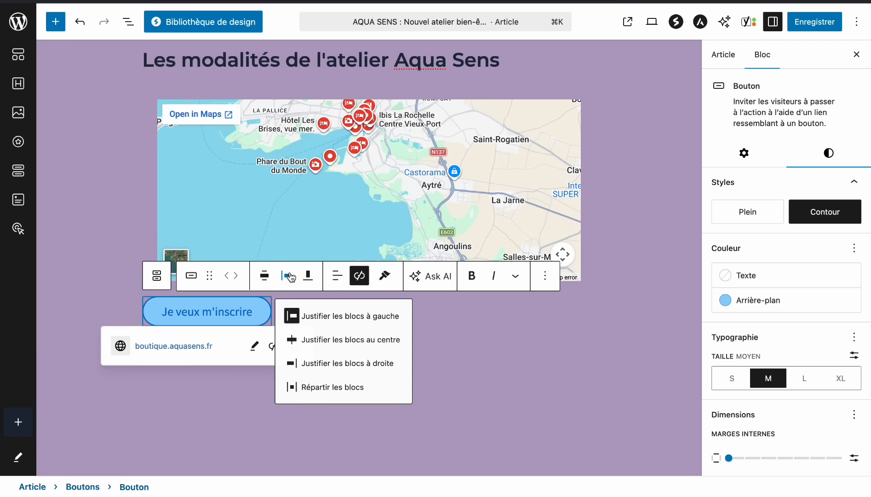
pyautogui.click(337, 276)
pyautogui.click(362, 337)
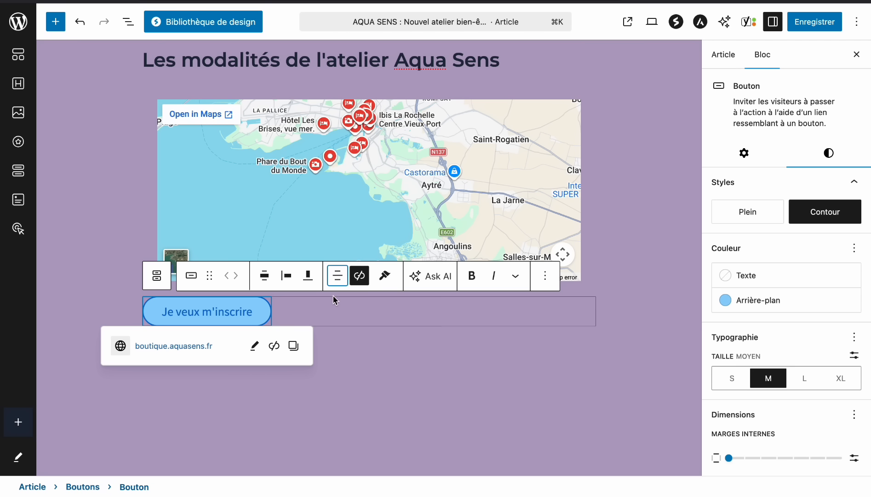
# Justify the registration button to the center of its block and make its label bold.
pyautogui.click(308, 275)
pyautogui.click(286, 275)
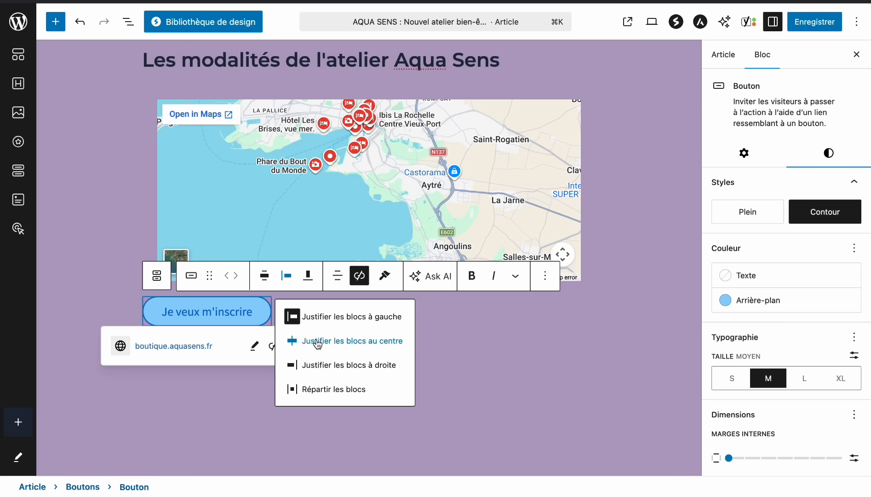
pyautogui.click(303, 340)
pyautogui.moveTo(419, 312); pyautogui.dragTo(309, 311)
pyautogui.click(477, 271)
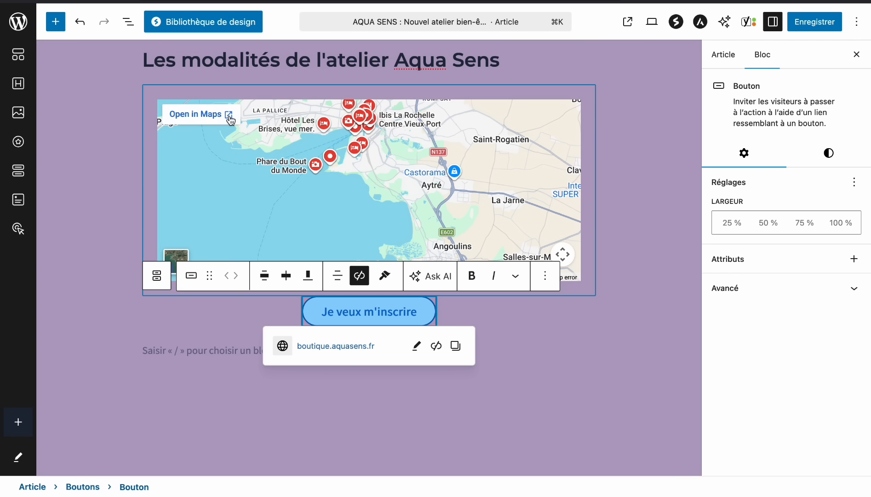
pyautogui.click(545, 59)
pyautogui.press('super+z')
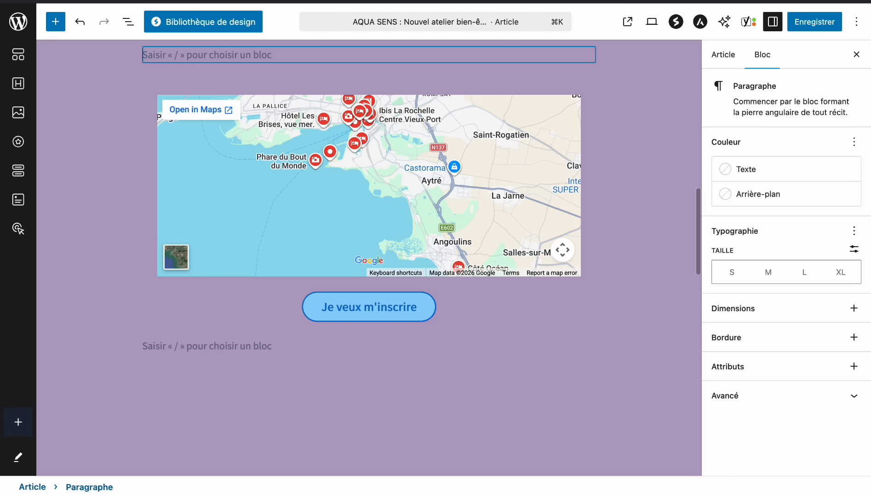
pyautogui.press('super+z')
# Add the paragraph "Bonne nouvelle ! Cet atelier est gratuit, accessible uniquement sur réservation." directly below the "Les modalités de l'atelier Aqua Sens" heading.
pyautogui.scroll(8, 529, 137)
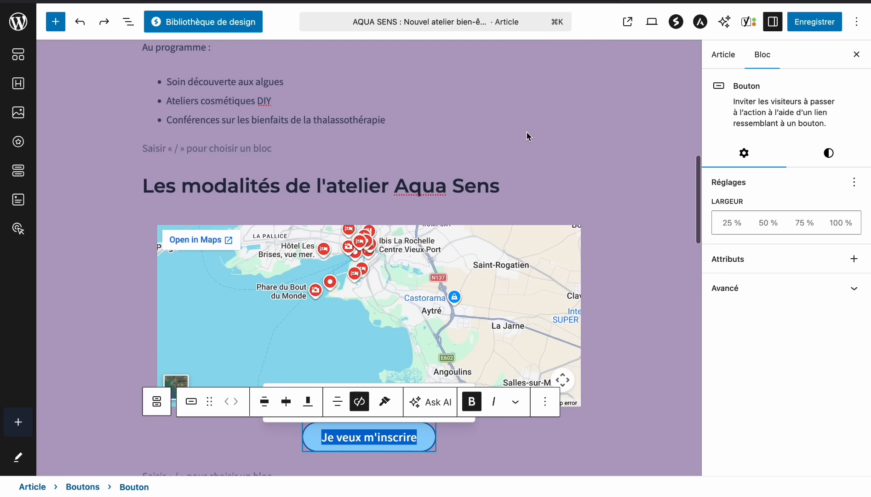
pyautogui.click(518, 196)
pyautogui.press('Return')
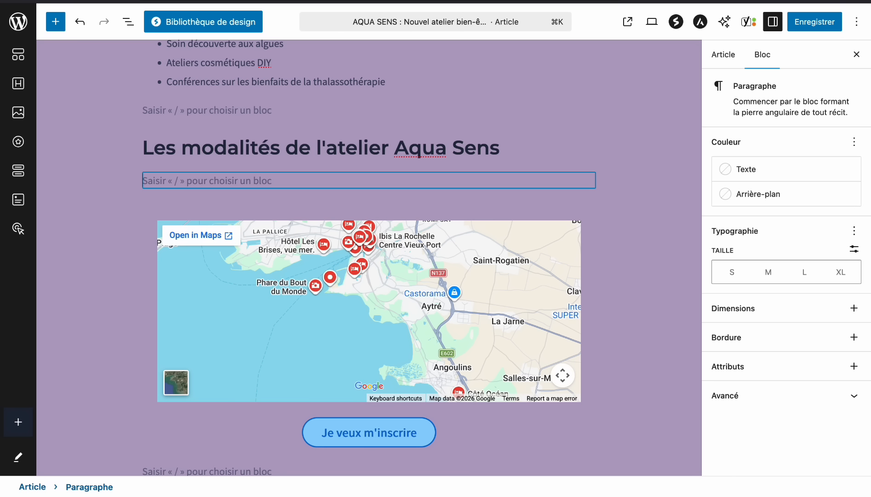
pyautogui.write('B')
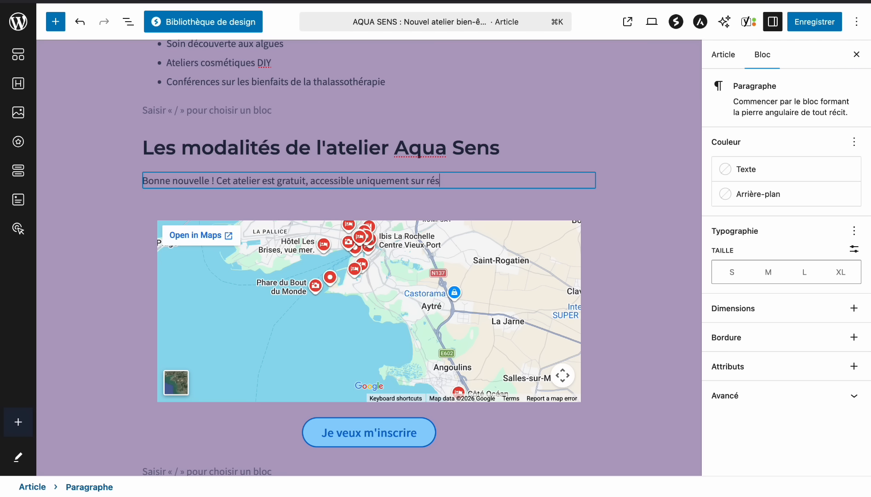
pyautogui.write('.')
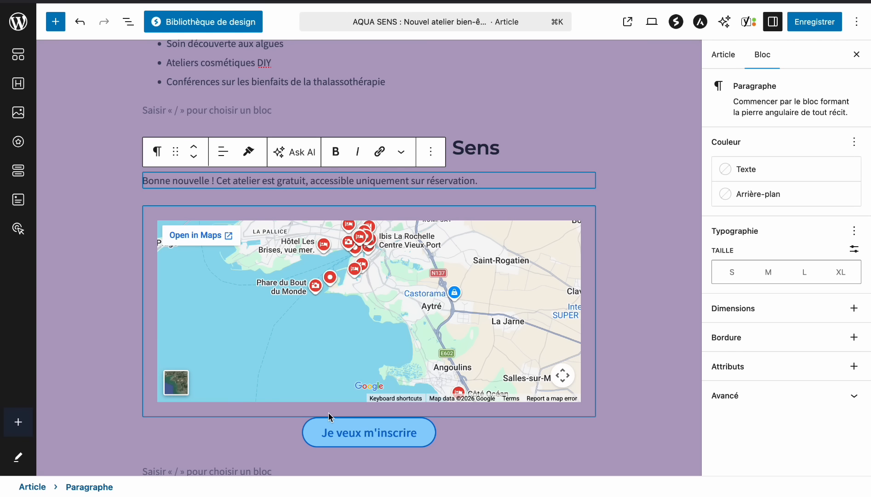
# Move the registration button block above the map and add the paragraph "Aqua sens est situé en plein coeur de la Rochelle." between them.
pyautogui.click(290, 435)
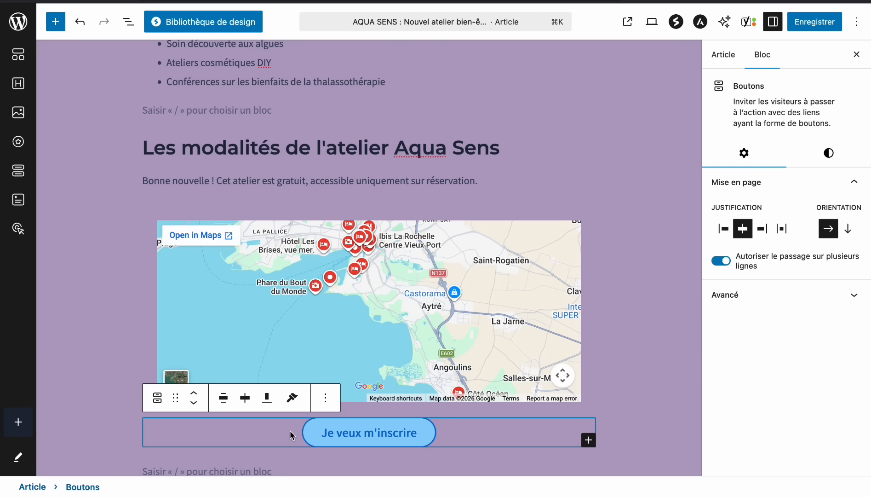
pyautogui.click(194, 397)
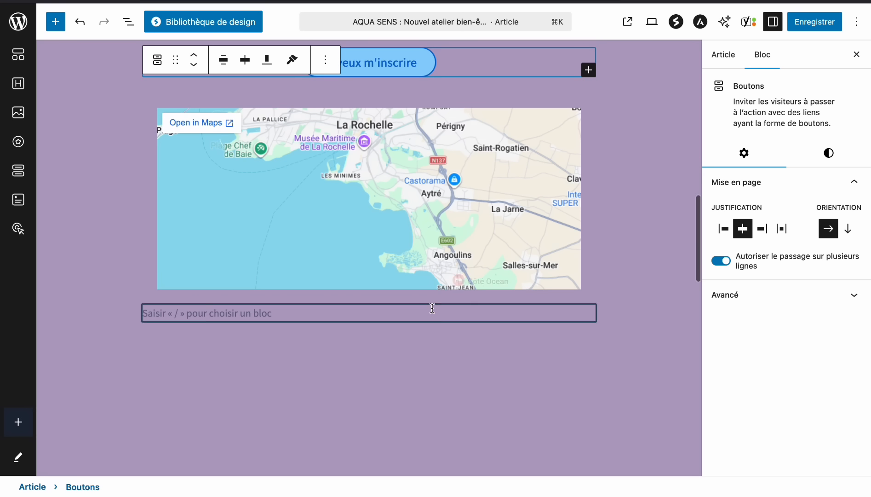
pyautogui.scroll(3, 432, 308)
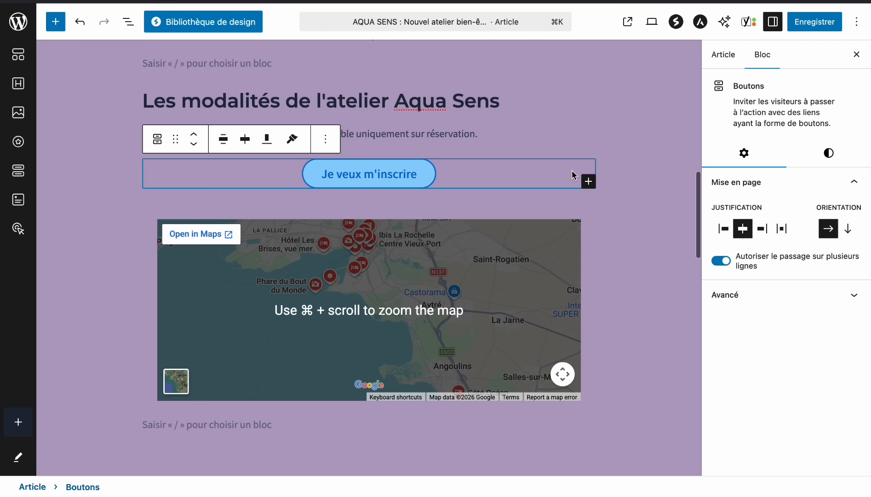
pyautogui.press('Return')
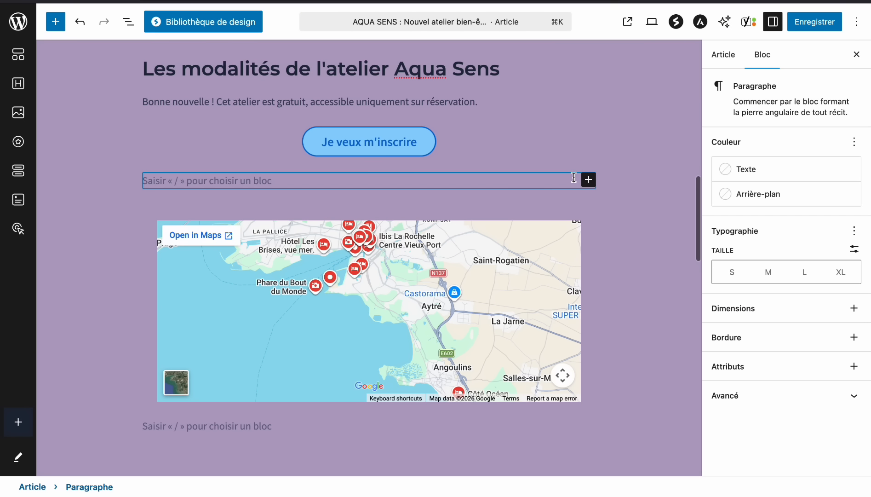
pyautogui.write('A')
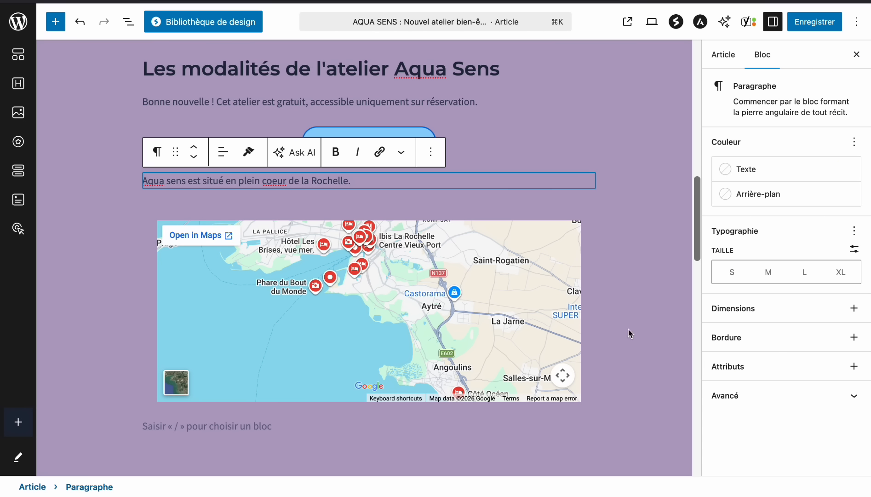
# Review the article's heading structure and its list of blocks.
pyautogui.click(128, 21)
pyautogui.click(125, 56)
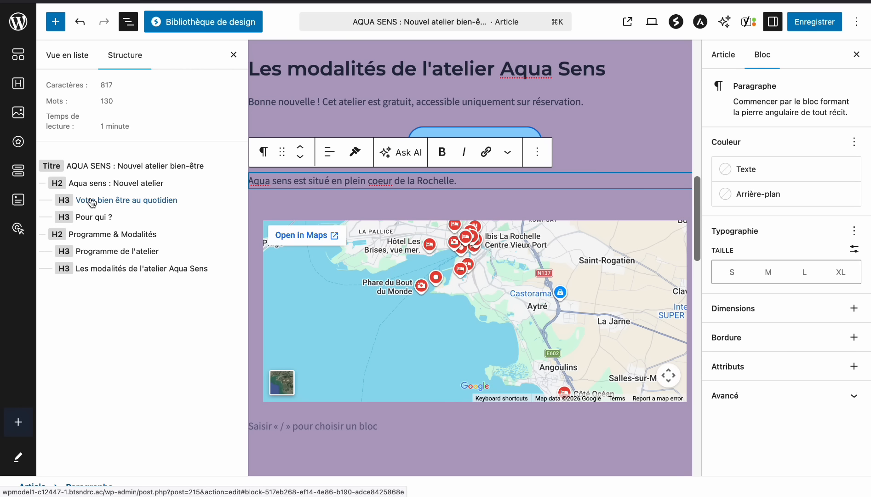
pyautogui.click(68, 66)
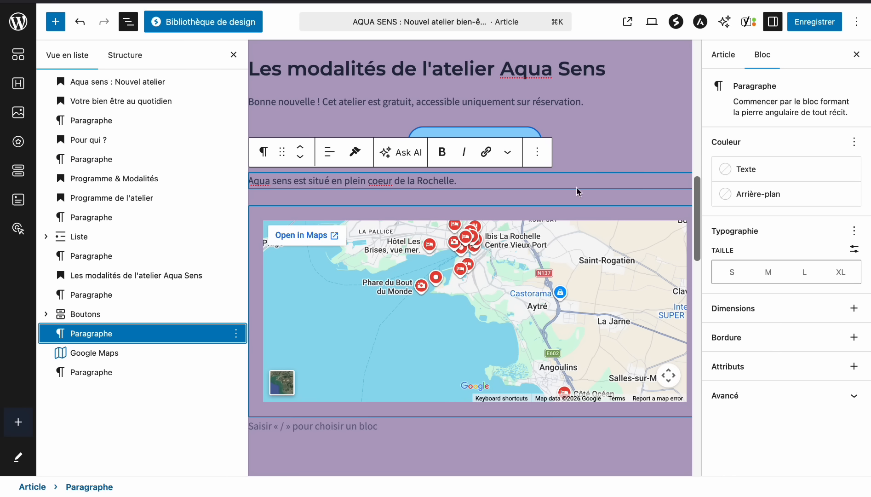
pyautogui.click(233, 55)
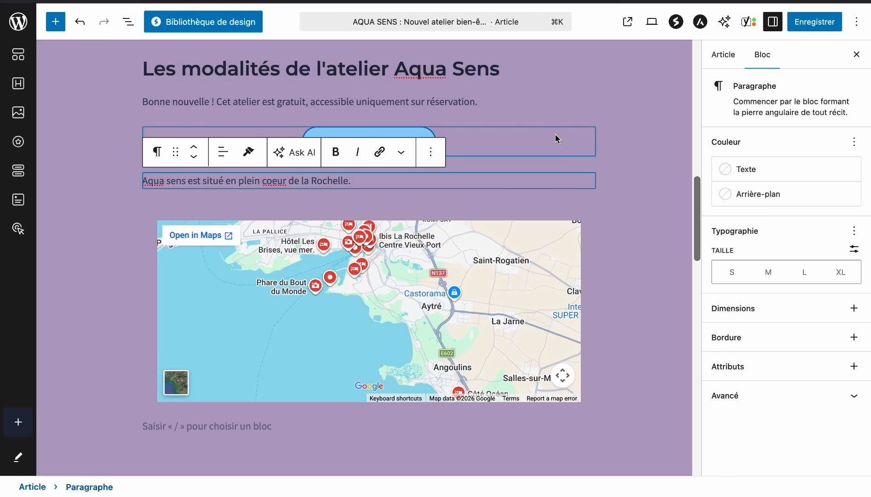
# Insert an Image block after the introductory paragraph under "Votre bien être au quotidien".
pyautogui.scroll(15, 555, 133)
pyautogui.scroll(5, 555, 134)
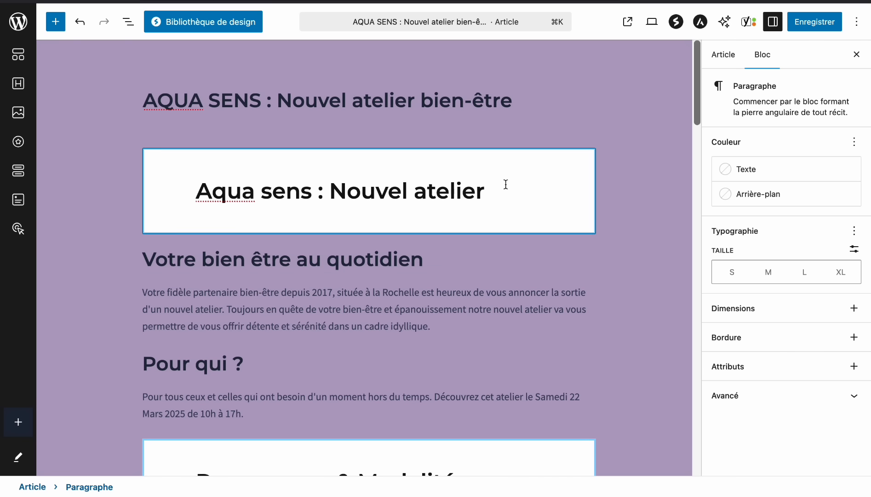
pyautogui.click(472, 325)
pyautogui.press('Return')
pyautogui.write('/ima')
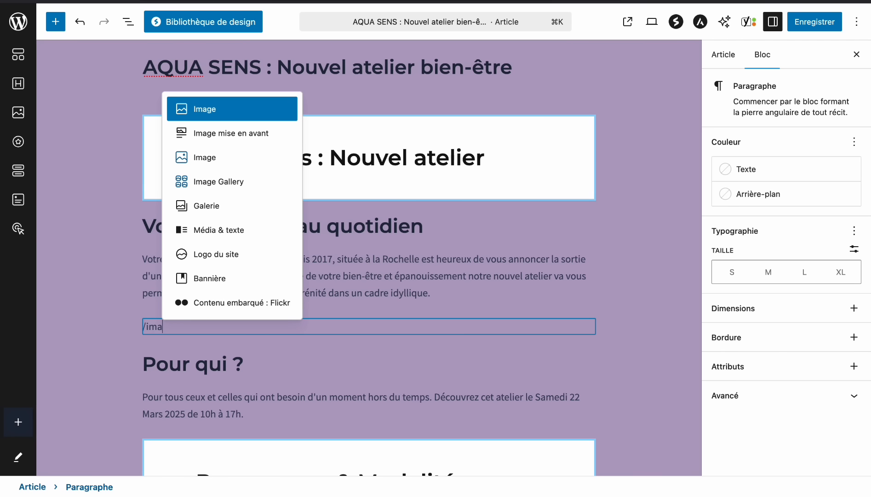
pyautogui.click(221, 110)
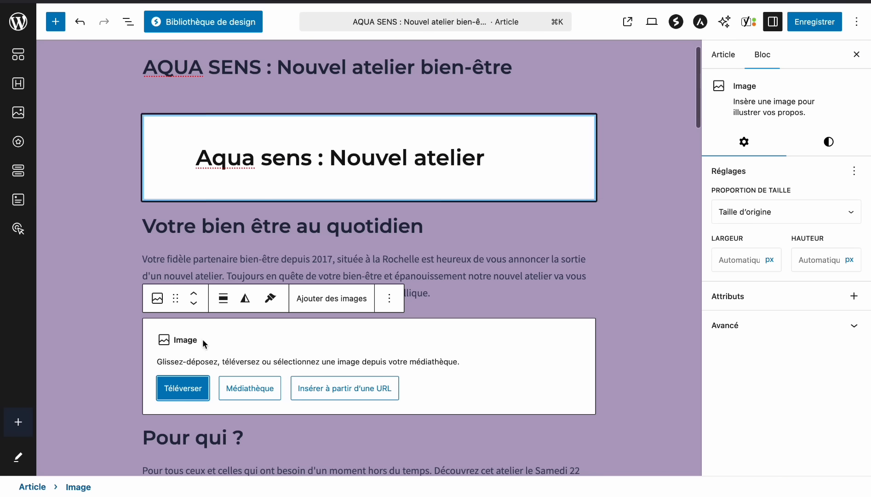
# Fill the Image block with the media library photo of two people in the indoor pool.
pyautogui.click(232, 393)
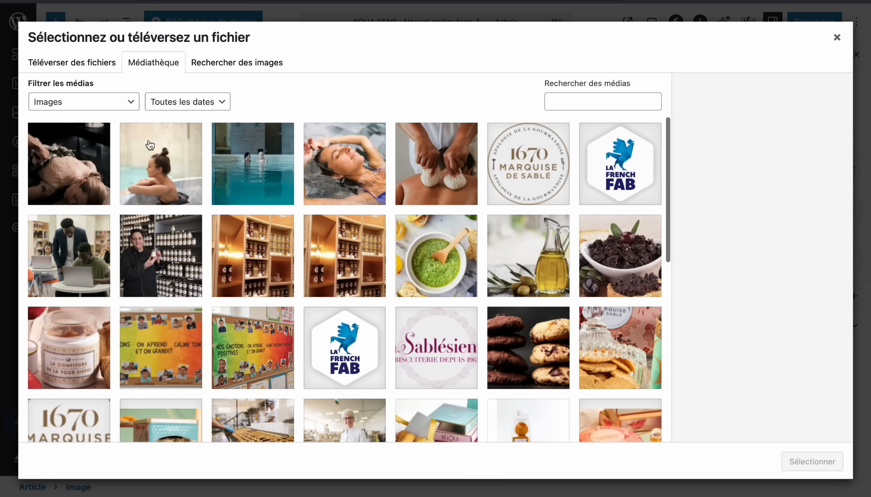
pyautogui.click(252, 179)
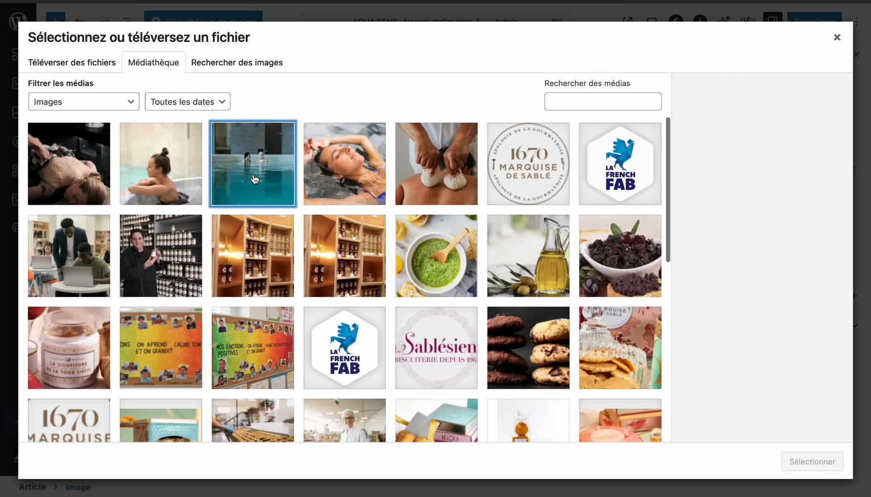
pyautogui.click(812, 461)
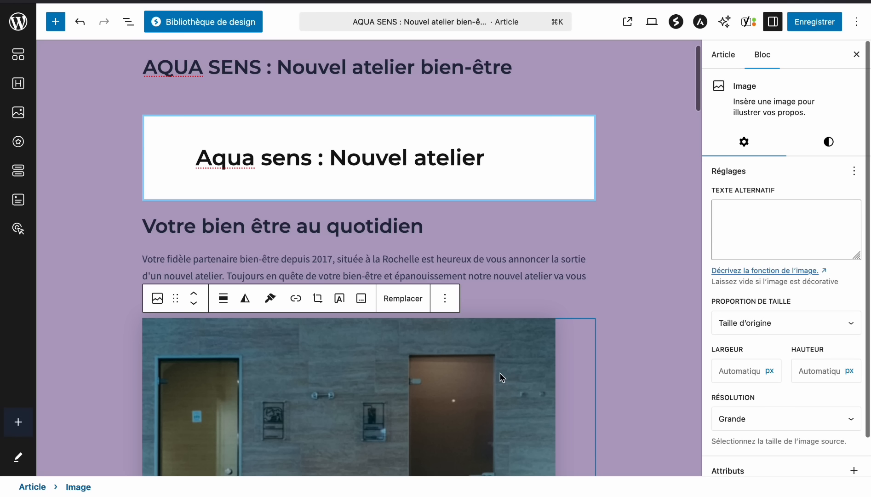
# Resize the pool photo under the introductory paragraph to a width of 346 px.
pyautogui.scroll(-5, 501, 377)
pyautogui.moveTo(596, 387); pyautogui.dragTo(358, 313)
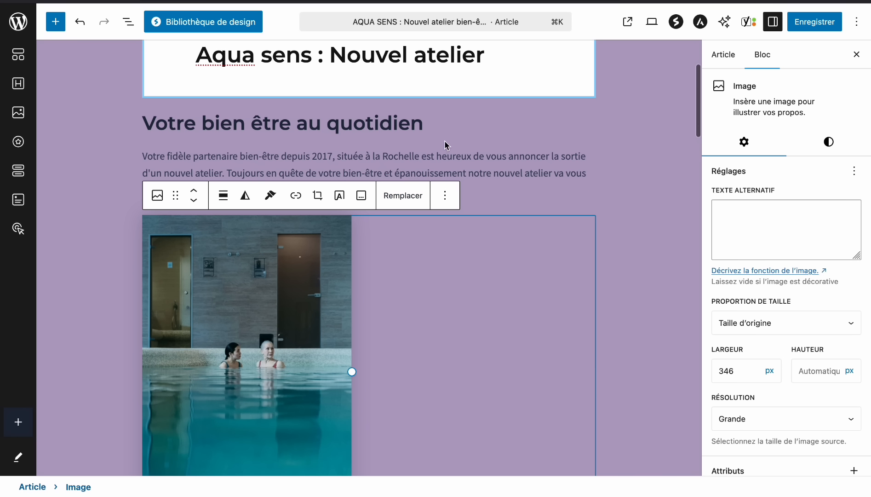
# Insert a Columns block with the 33 / 66 layout directly under the heading "Votre bien être au quotidien".
pyautogui.click(451, 128)
pyautogui.press('Return')
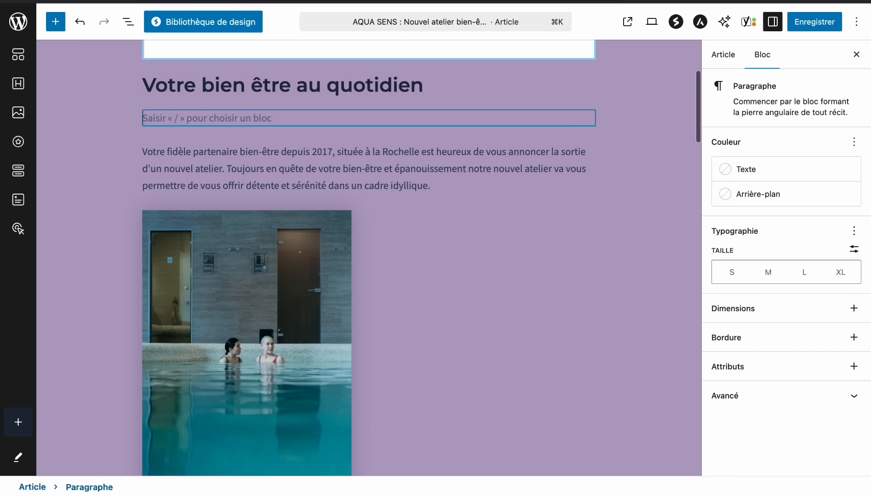
pyautogui.write('/2')
pyautogui.click(451, 133)
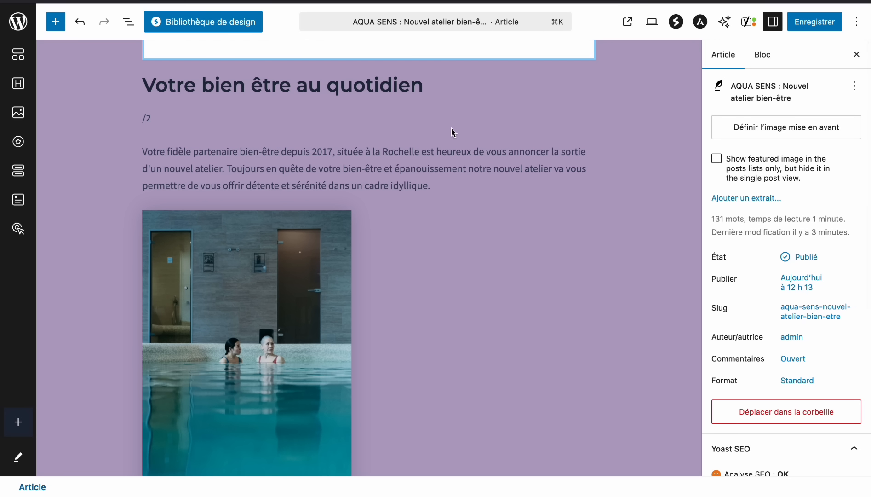
pyautogui.click(278, 118)
pyautogui.press('BackSpace')
pyautogui.write('colo')
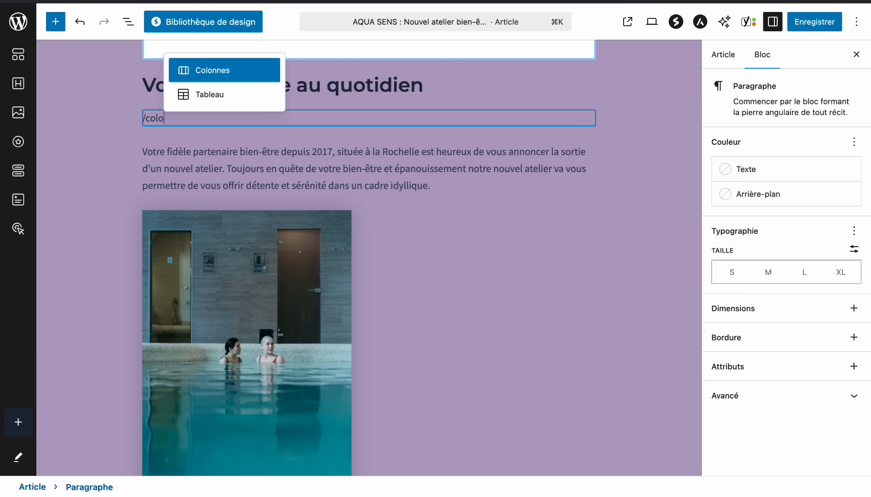
pyautogui.press('Return')
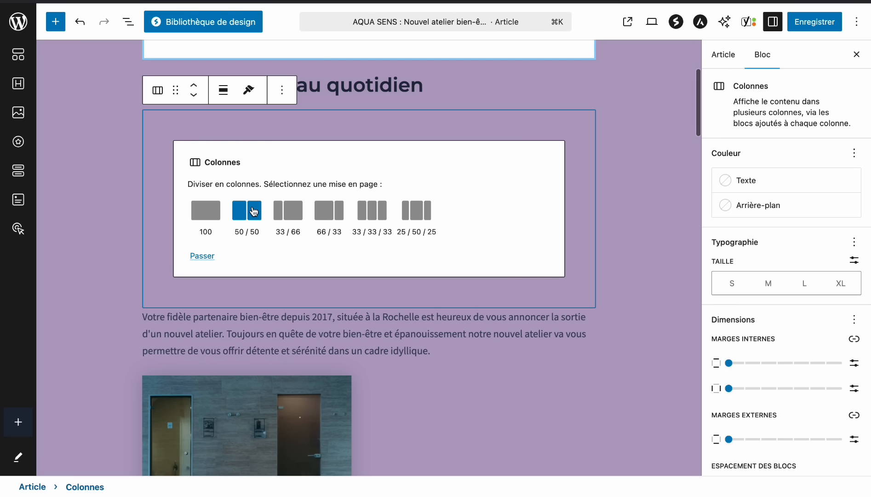
pyautogui.click(288, 216)
# Add a Paragraph block to the narrow column and move the introductory text "Votre fidèle partenaire bien-être…" into it.
pyautogui.click(236, 151)
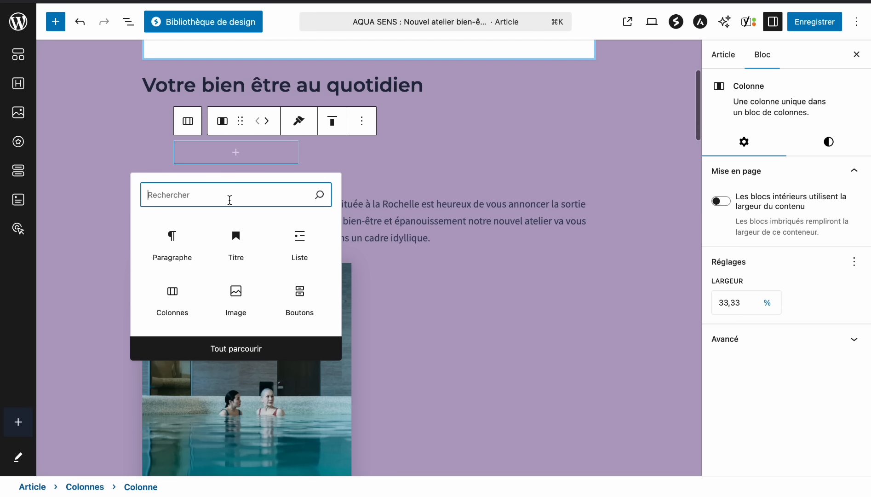
pyautogui.write('pa')
pyautogui.click(190, 258)
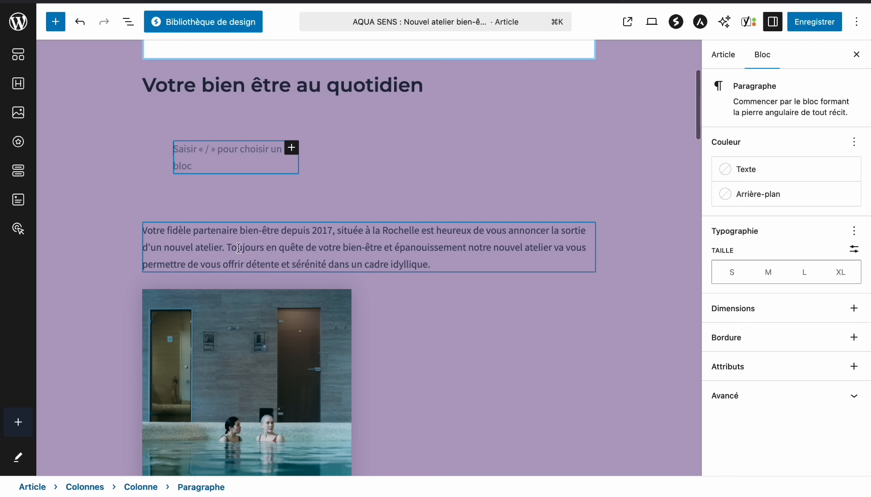
pyautogui.moveTo(425, 266); pyautogui.dragTo(122, 232)
pyautogui.press('BackSpace')
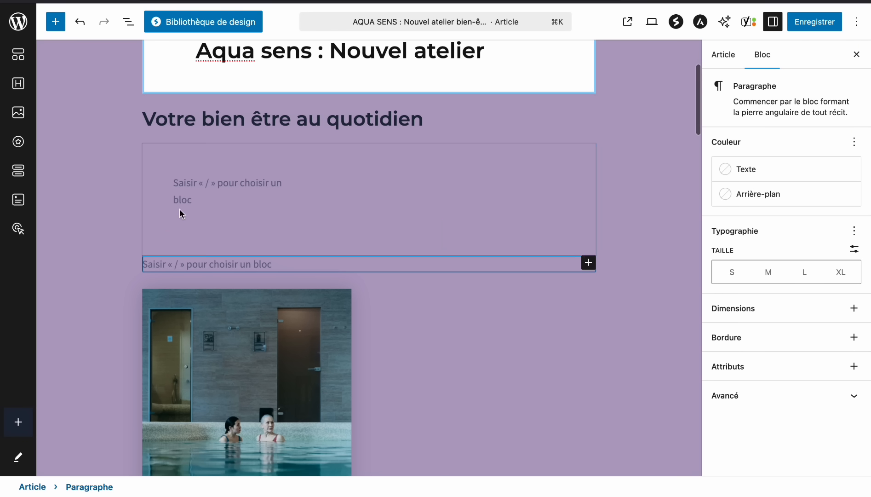
pyautogui.press('super+v')
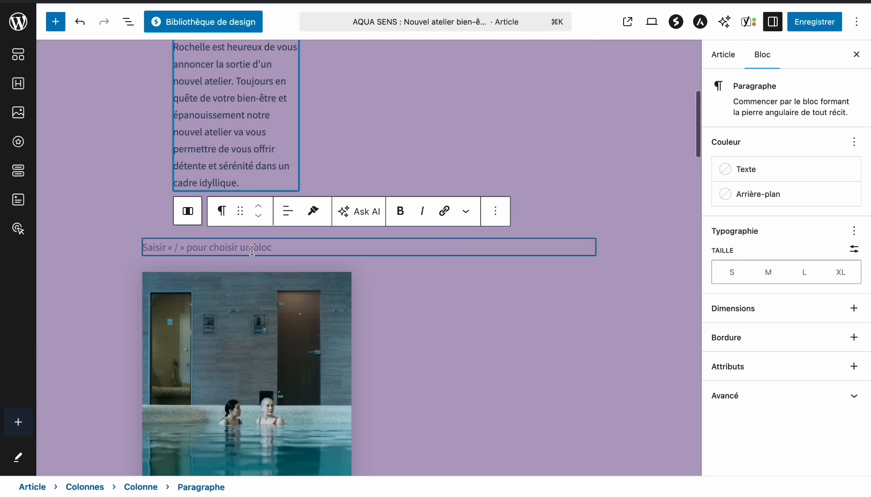
# Insert an Image block in the wide column beside the introductory text.
pyautogui.scroll(1, 441, 151)
pyautogui.scroll(1, 442, 151)
pyautogui.click(425, 99)
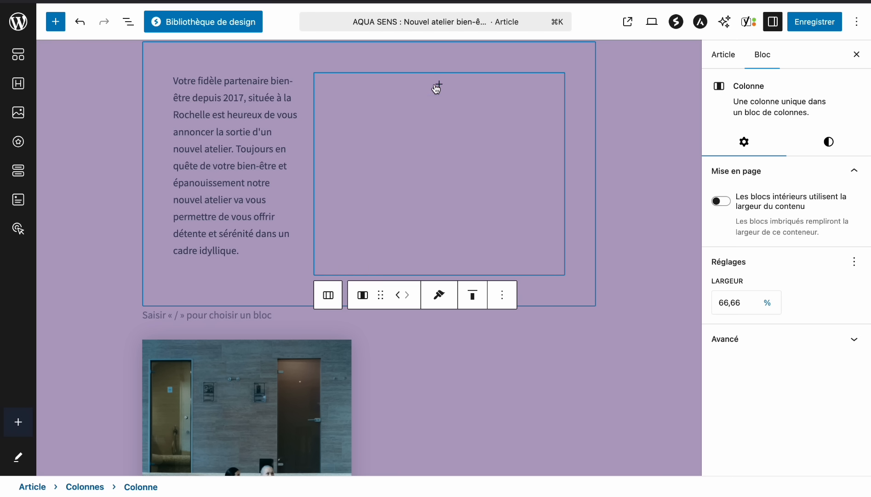
pyautogui.click(438, 86)
pyautogui.write('ima')
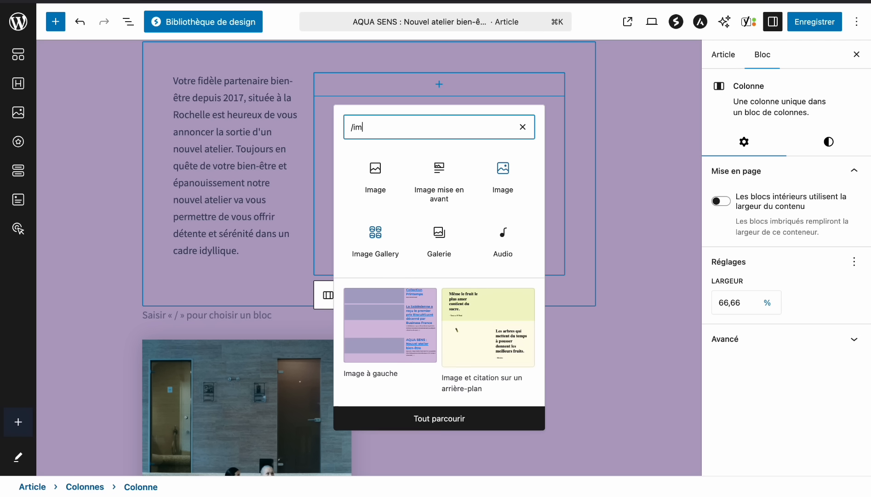
pyautogui.click(397, 172)
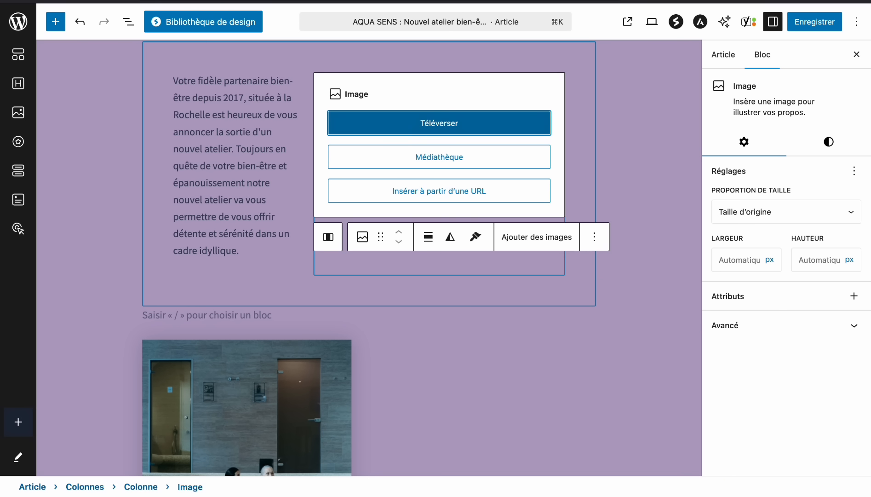
# Fill the wide column's Image block with the media library photo of two people in the indoor pool.
pyautogui.click(440, 123)
pyautogui.click(592, 273)
pyautogui.click(453, 157)
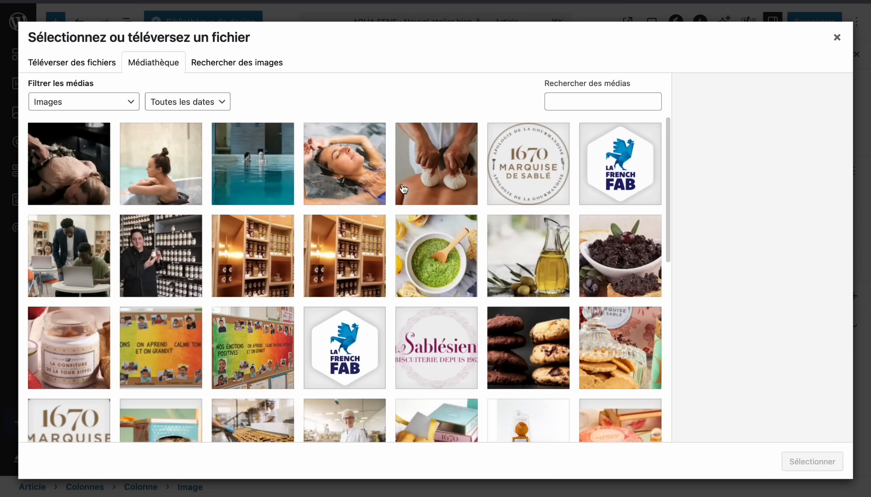
pyautogui.click(245, 182)
pyautogui.click(781, 467)
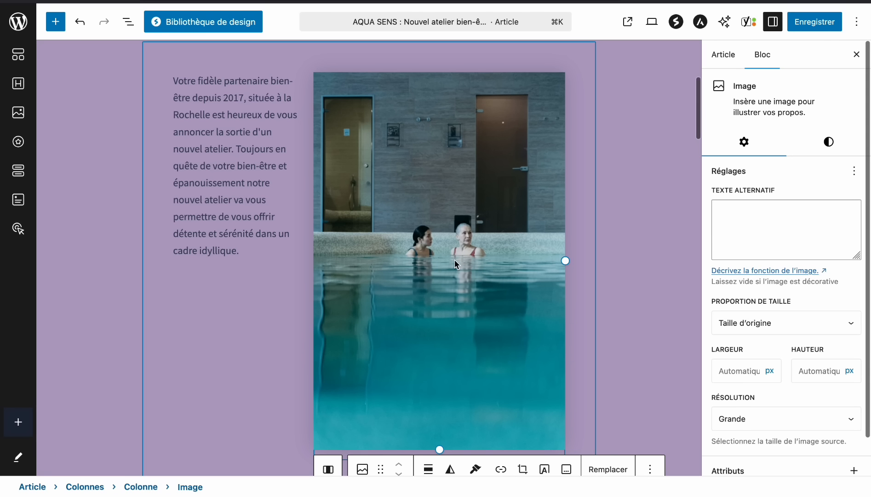
# Delete the duplicate pool photo block below the columns.
pyautogui.scroll(-5, 454, 260)
pyautogui.click(258, 353)
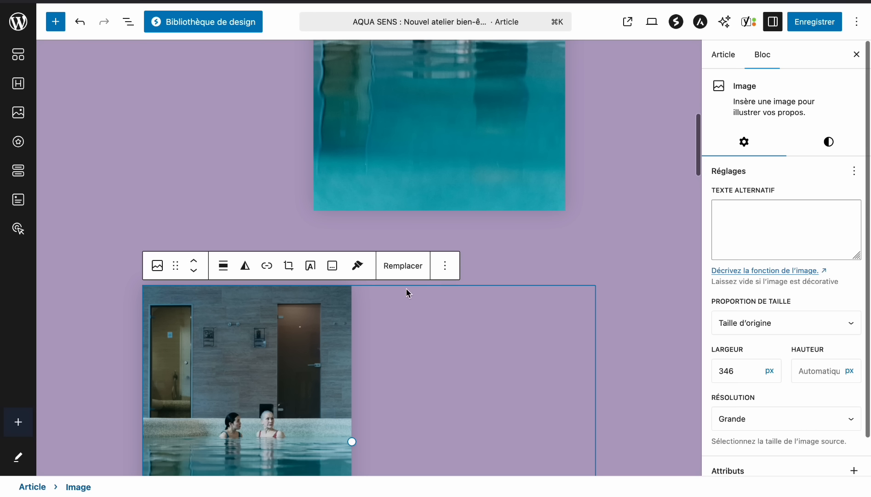
pyautogui.click(444, 266)
pyautogui.scroll(-5, 496, 223)
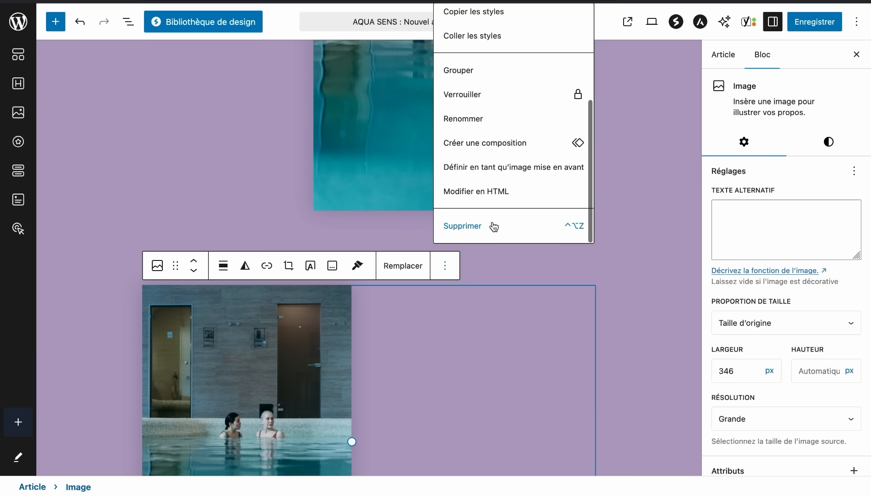
pyautogui.click(493, 224)
pyautogui.click(492, 225)
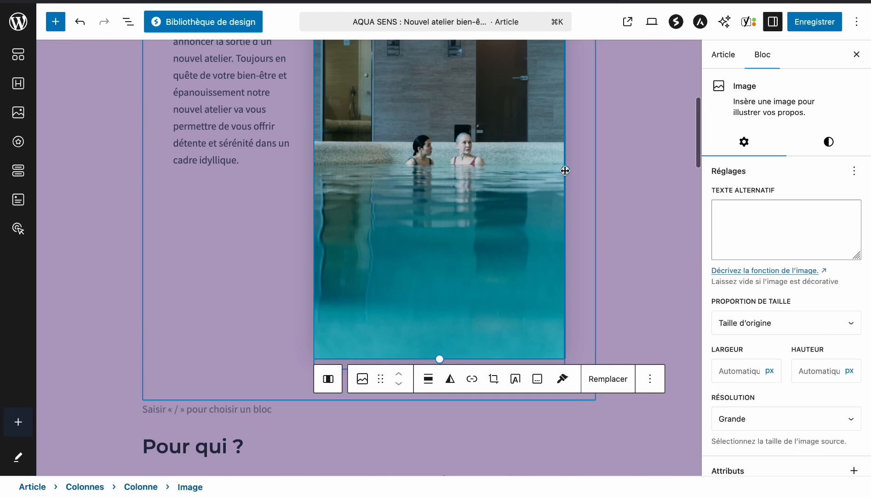
# Shrink the pool photo in the wide column to a little over three quarters of the column's width.
pyautogui.moveTo(564, 169); pyautogui.dragTo(479, 157)
pyautogui.scroll(3, 480, 158)
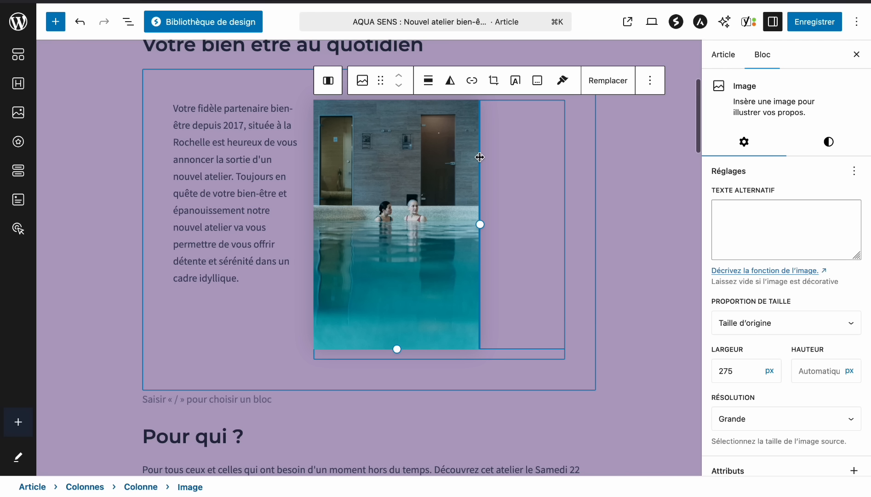
pyautogui.click(622, 195)
pyautogui.click(459, 227)
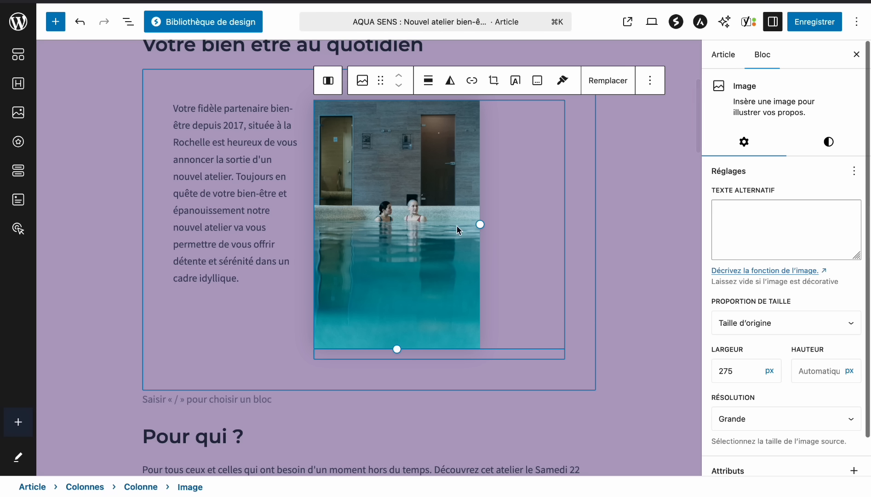
pyautogui.moveTo(480, 228); pyautogui.dragTo(510, 245)
# Split the introductory text in the narrow column into two paragraphs before "Toujours en quête de votre bien-être".
pyautogui.click(269, 203)
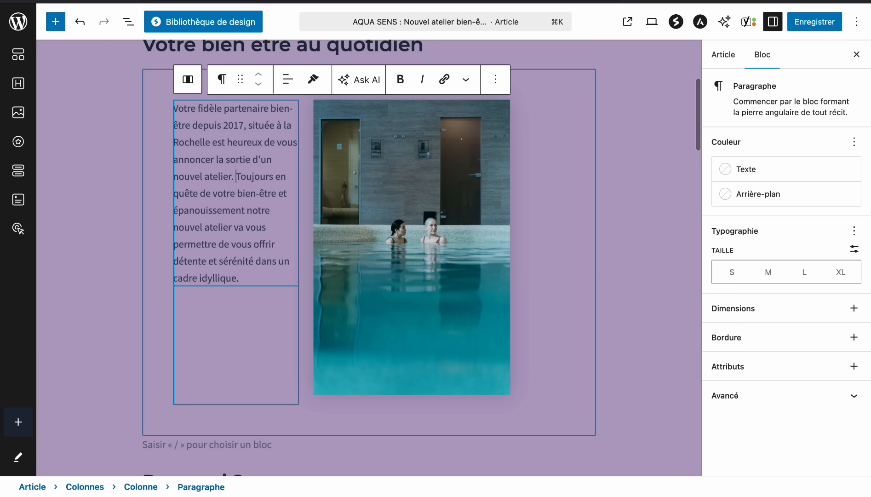
pyautogui.press('Return')
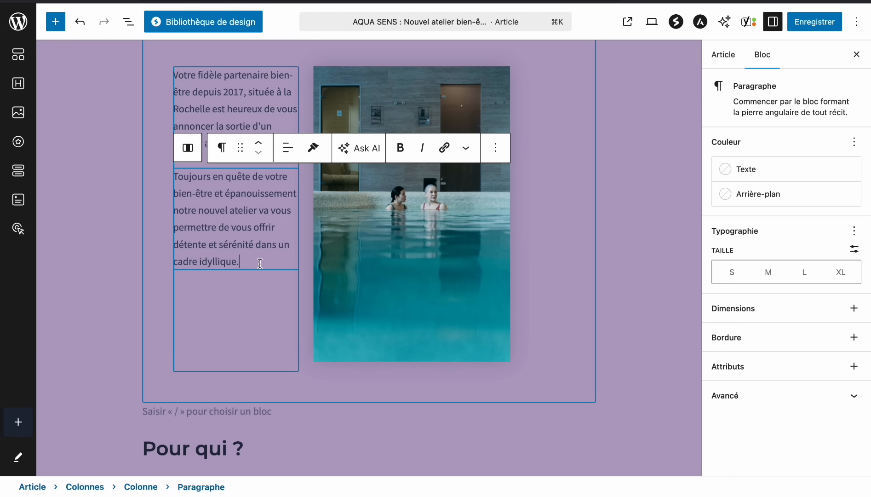
pyautogui.click(626, 290)
# Remove the white background colour from the "Programme & Modalités" heading.
pyautogui.scroll(5, 626, 290)
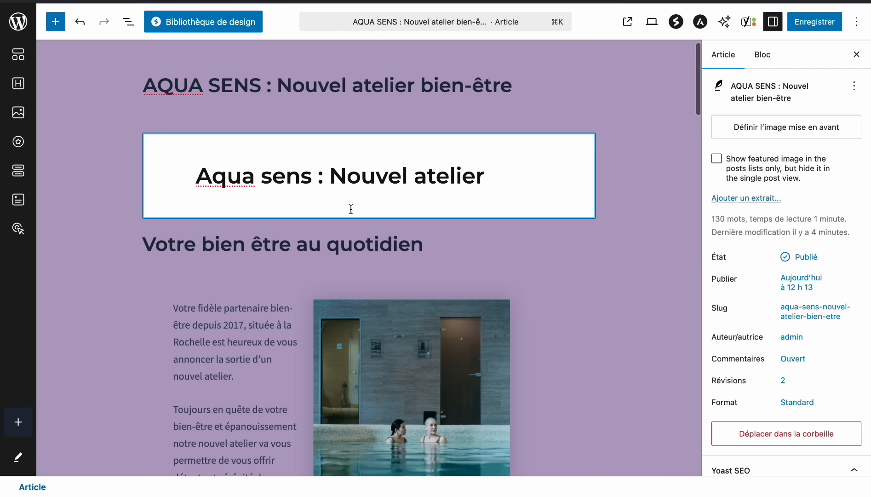
pyautogui.scroll(-10, 351, 208)
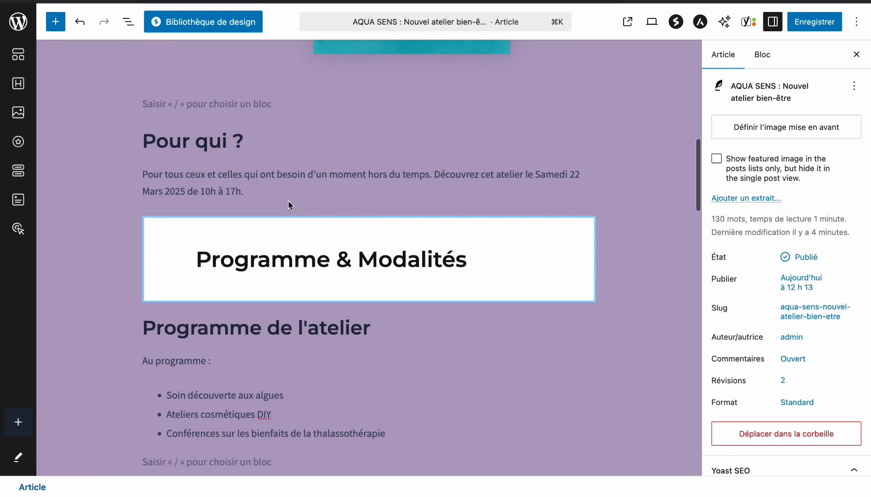
pyautogui.click(314, 248)
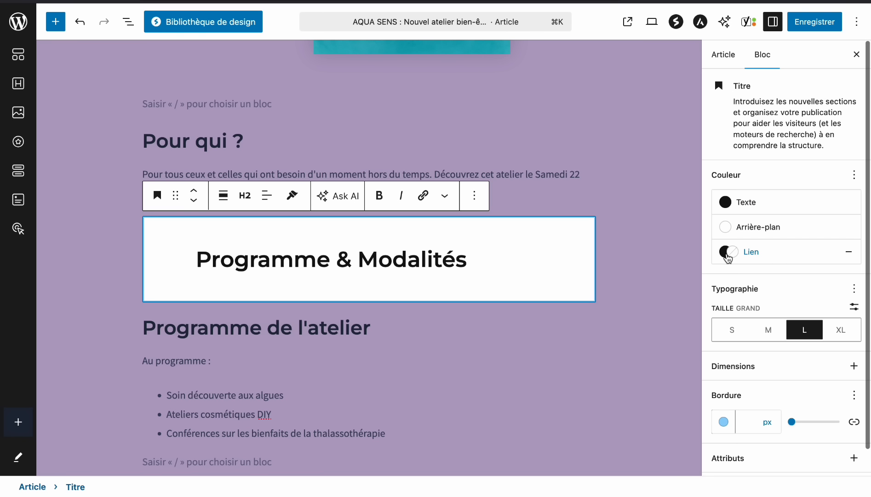
pyautogui.click(726, 222)
pyautogui.scroll(-1, 662, 350)
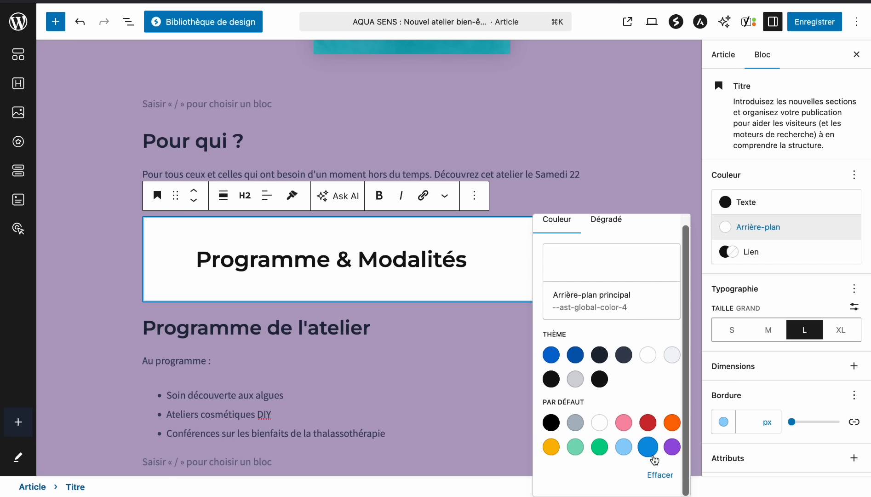
pyautogui.click(659, 475)
pyautogui.scroll(1, 474, 302)
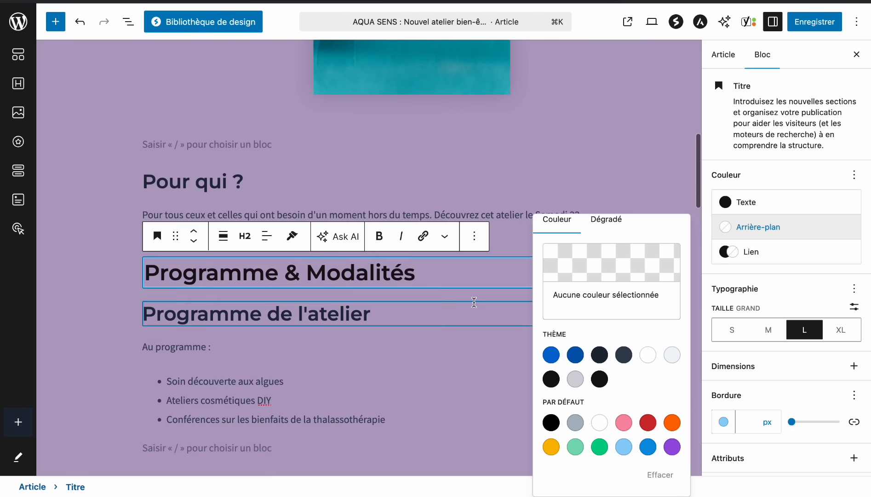
pyautogui.press('super+z')
# Clear the white background colour of the "Aqua sens : Nouvel atelier" heading.
pyautogui.click(677, 224)
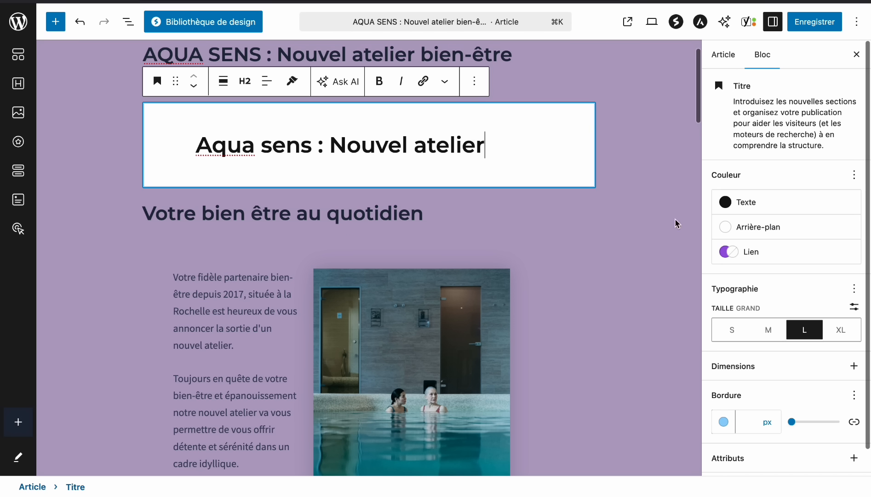
pyautogui.click(725, 228)
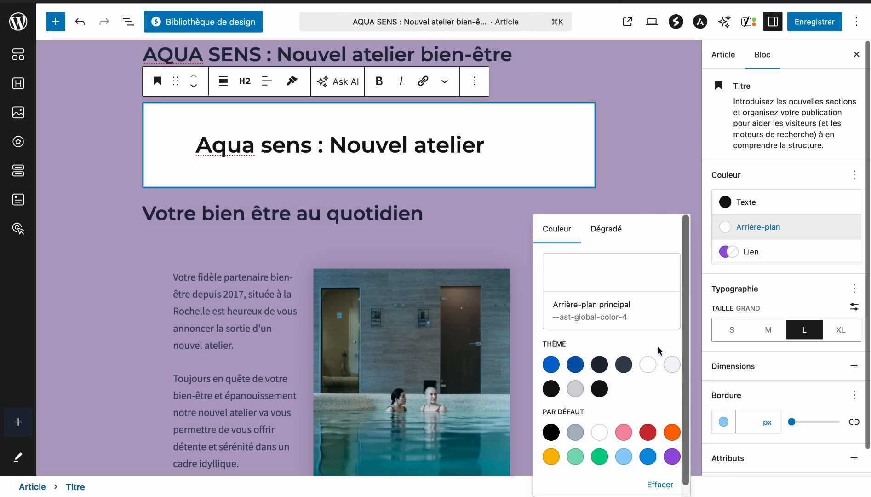
pyautogui.click(660, 478)
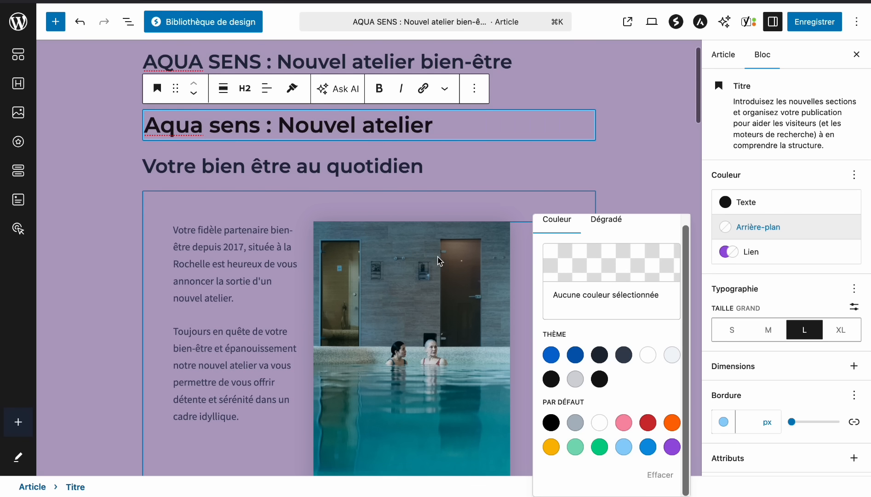
pyautogui.click(495, 129)
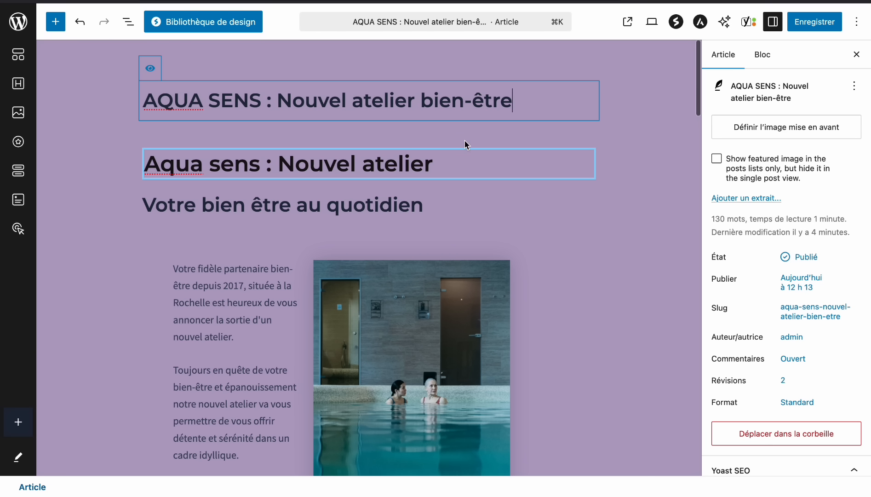
# Insert a Séparateur block after the paragraph under "Pour qui ?", above the "Programme & Modalités" heading.
pyautogui.scroll(-10, 500, 137)
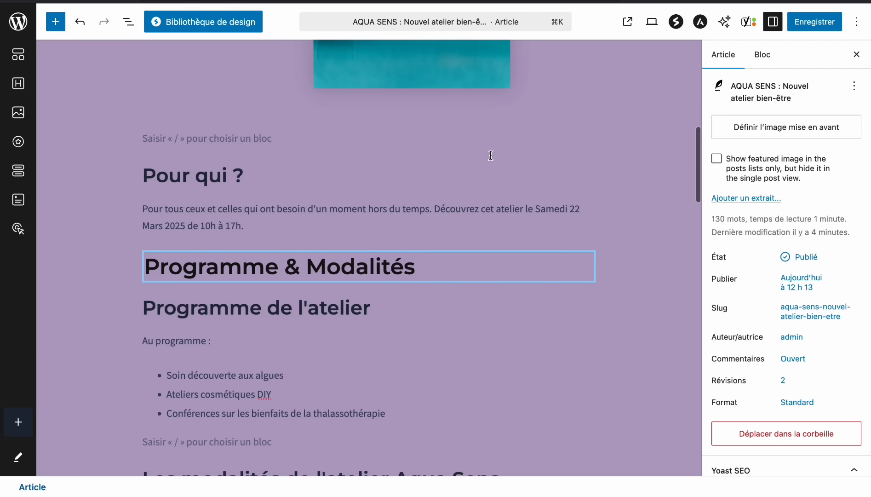
pyautogui.click(316, 208)
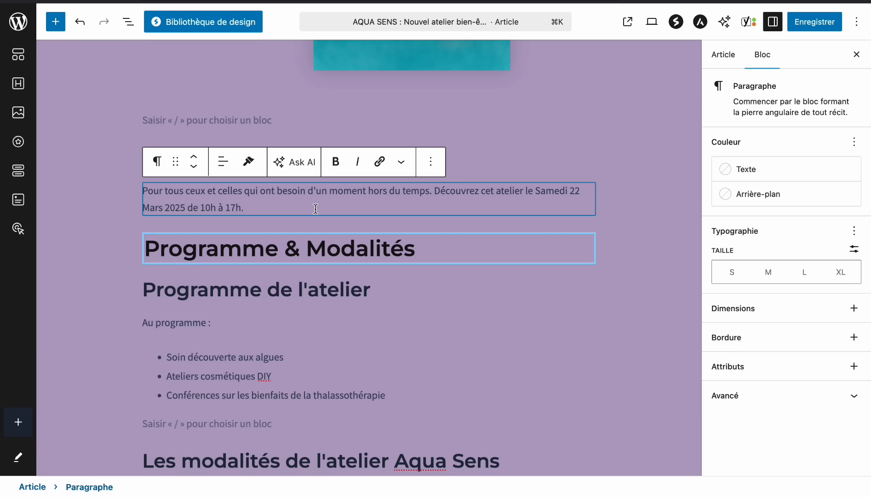
pyautogui.press('Return')
pyautogui.write('/sep')
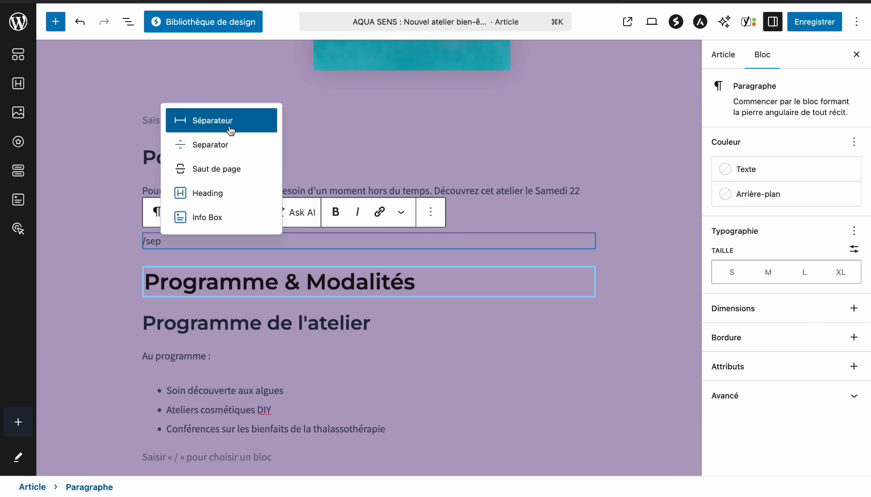
pyautogui.click(229, 125)
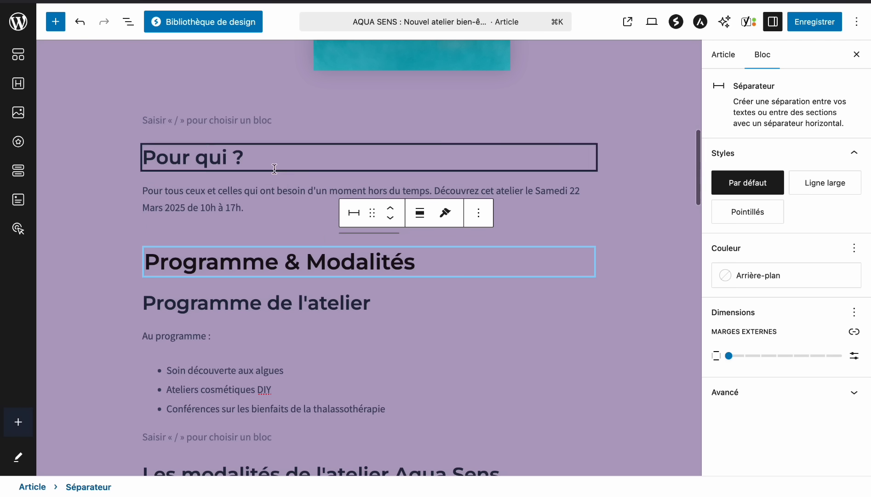
# Reset the pale cyan blue border colour of the "Programme & Modalités" heading.
pyautogui.click(432, 271)
pyautogui.click(726, 421)
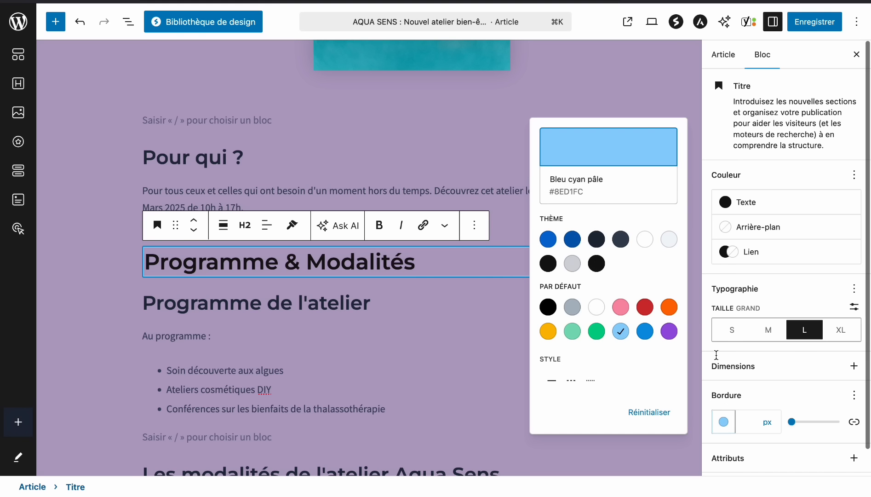
pyautogui.click(666, 412)
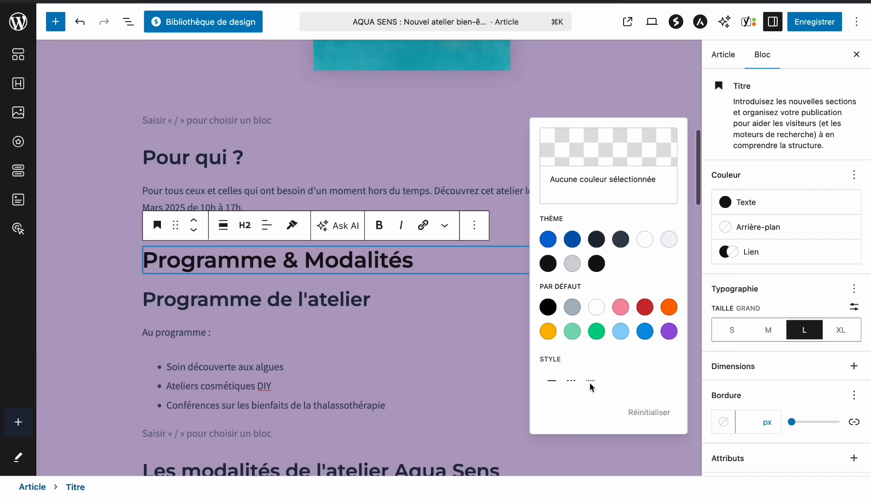
pyautogui.click(487, 352)
# Change the style of the separator above "Programme & Modalités" to Ligne large.
pyautogui.click(420, 232)
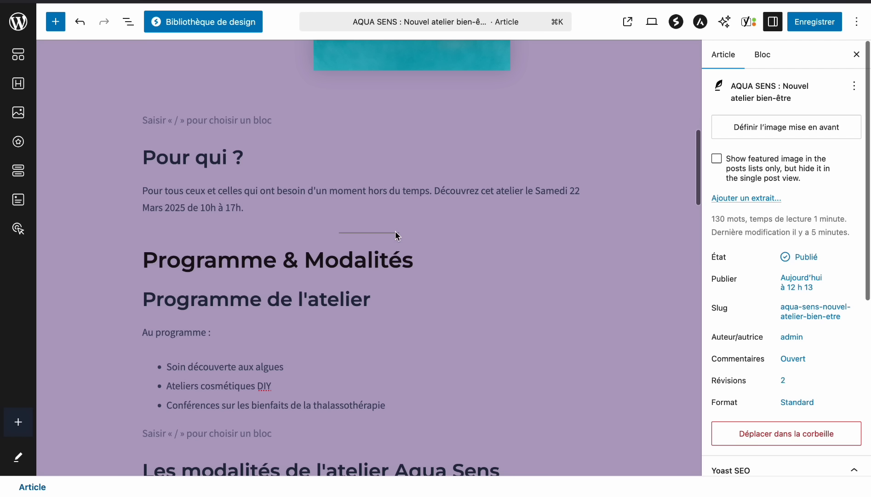
pyautogui.click(396, 233)
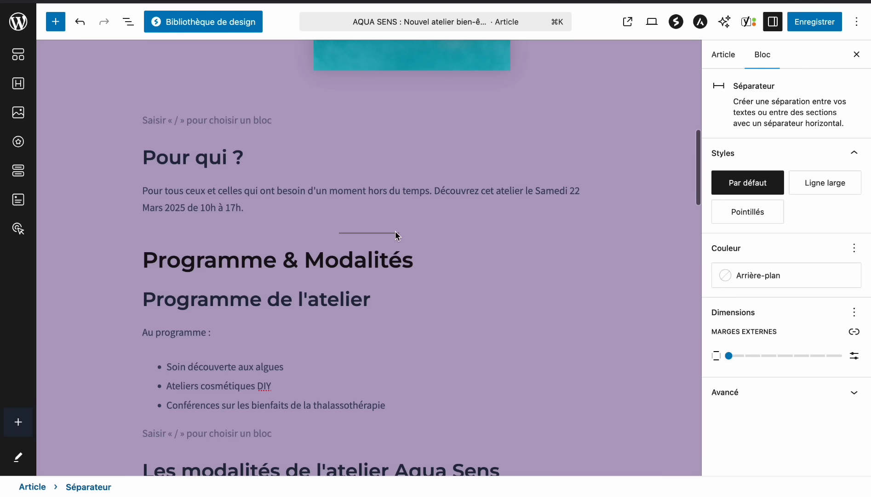
pyautogui.click(825, 183)
pyautogui.click(605, 301)
# Reset the border colour of the "Aqua sens : Nouvel atelier" heading.
pyautogui.scroll(1, 511, 298)
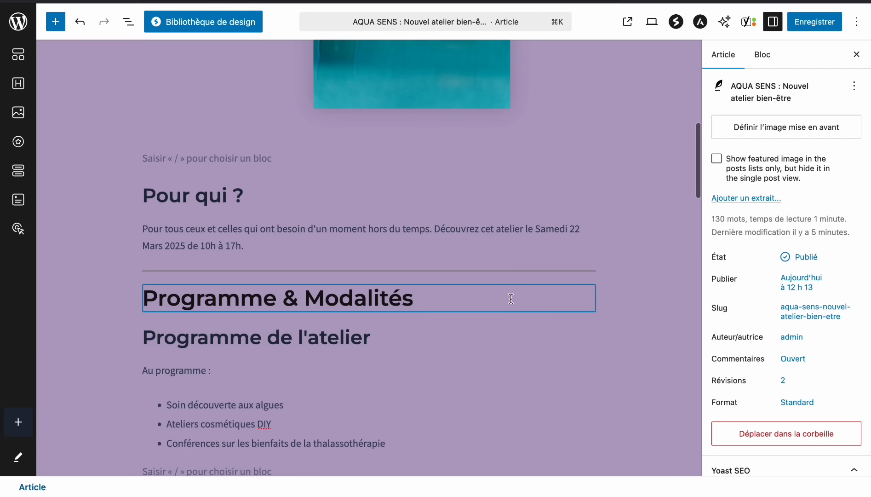
pyautogui.scroll(10, 510, 298)
pyautogui.scroll(-1, 410, 204)
pyautogui.click(390, 159)
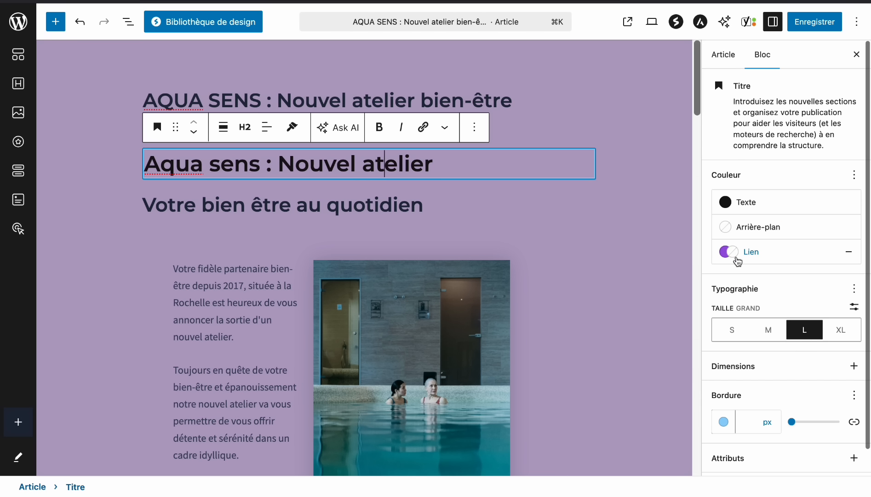
pyautogui.click(724, 422)
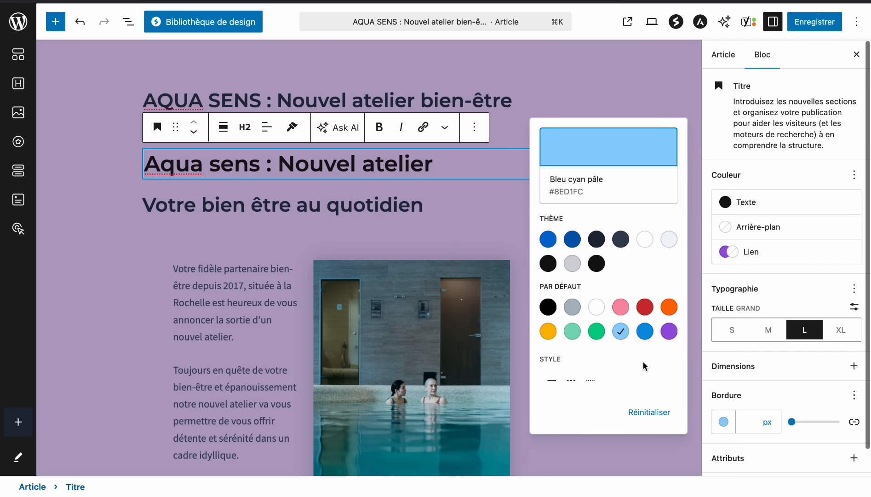
pyautogui.click(654, 412)
# Insert a Séparateur block between the article title and the "Aqua sens : Nouvel atelier" heading, in the Ligne large style.
pyautogui.click(538, 100)
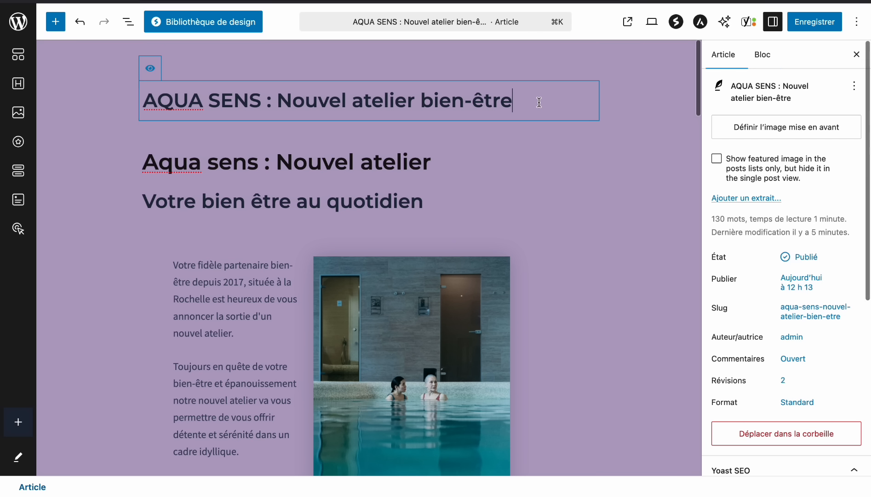
pyautogui.press('Return')
pyautogui.write('/sep')
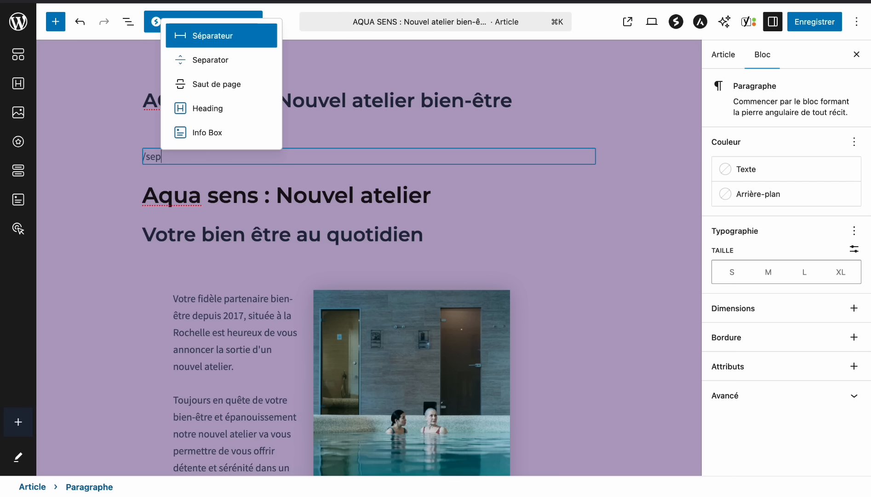
pyautogui.click(203, 35)
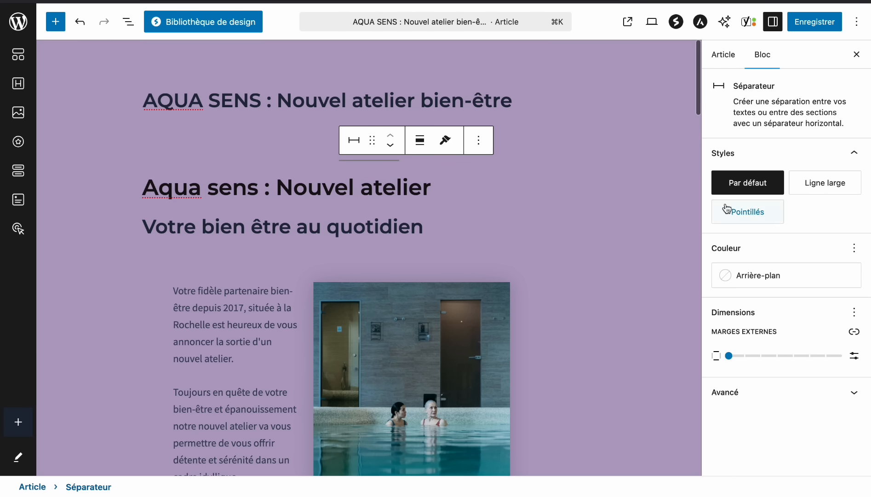
pyautogui.click(827, 195)
# Insert a Média & texte block directly below the "Programme de l'atelier" heading.
pyautogui.scroll(-7, 485, 254)
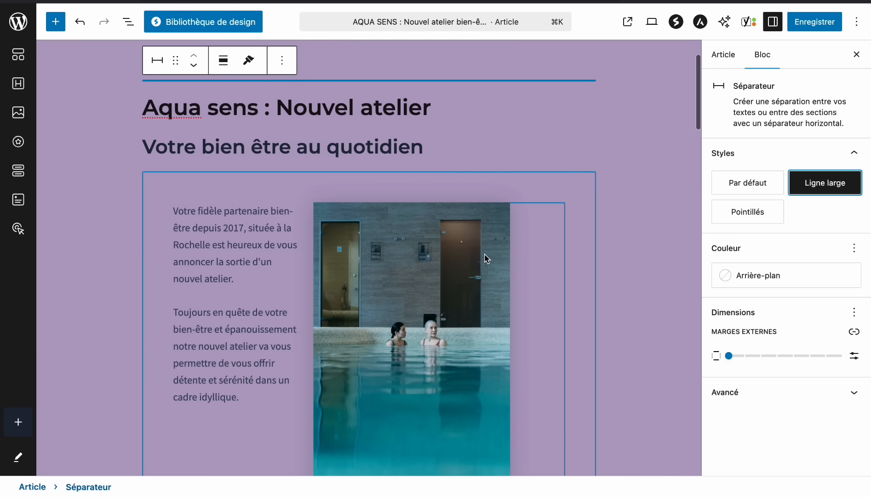
pyautogui.scroll(-7, 484, 253)
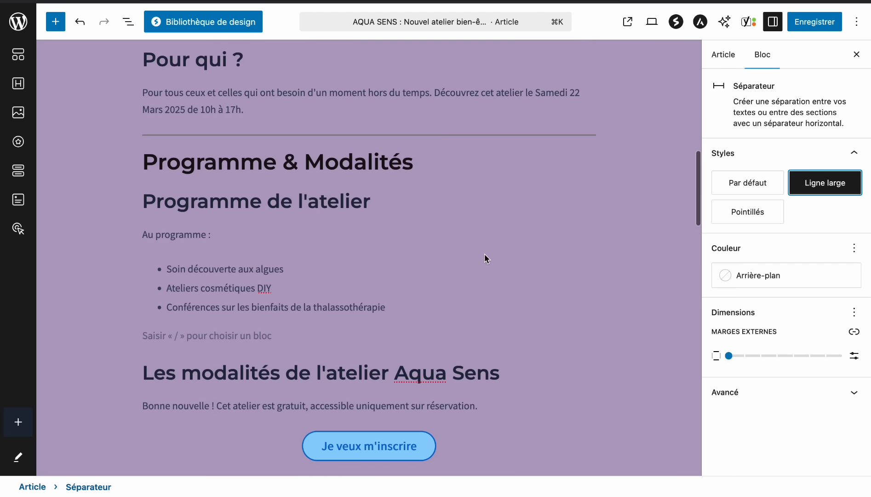
pyautogui.scroll(-3, 415, 208)
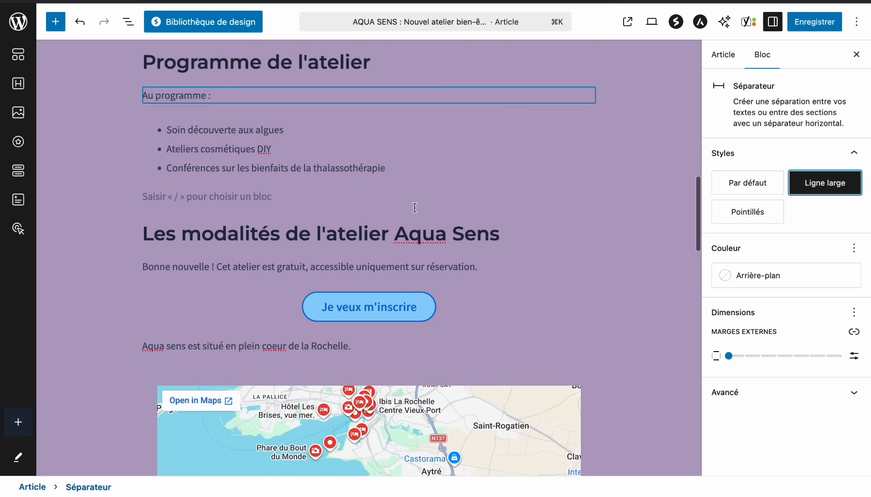
pyautogui.scroll(3, 409, 194)
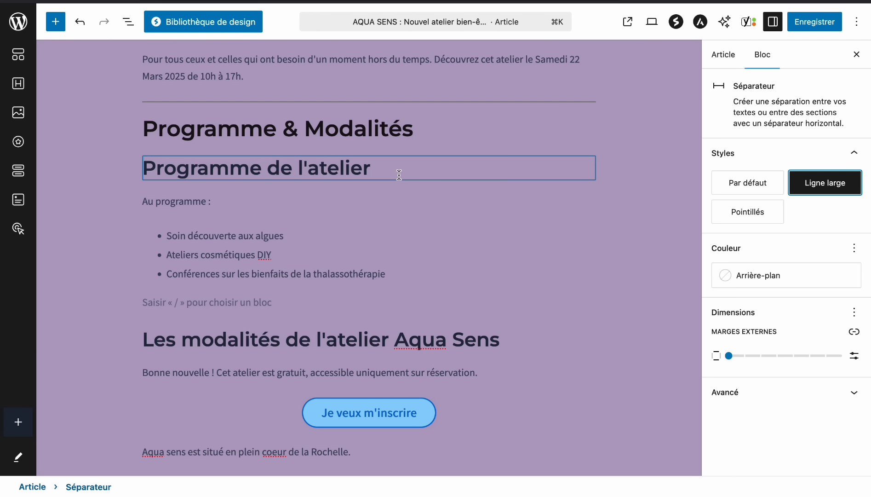
pyautogui.click(399, 176)
pyautogui.press('Return')
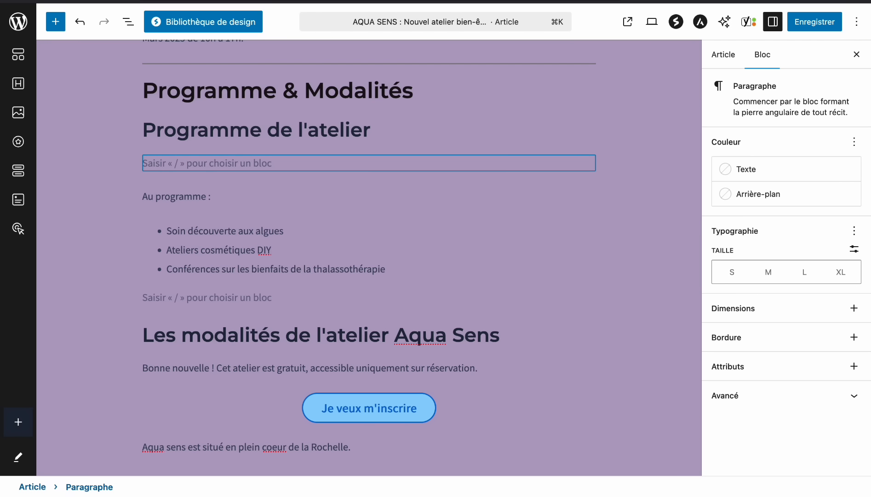
pyautogui.write('/medi')
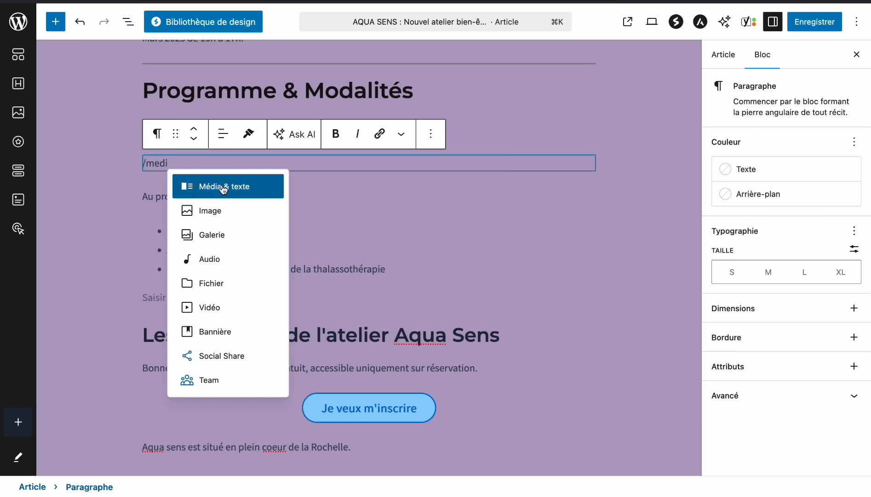
pyautogui.click(224, 190)
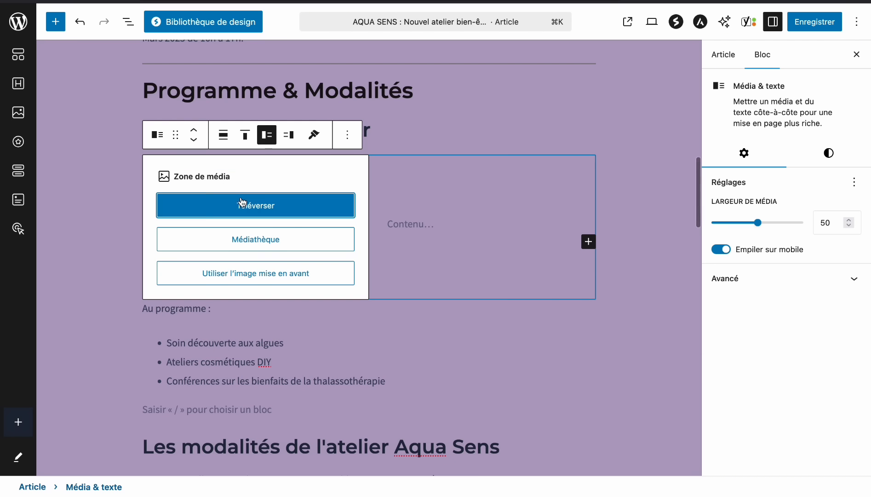
# Fill the media area with the library photo of the back massage with herbal pouches and narrow the media width to 26.
pyautogui.click(251, 240)
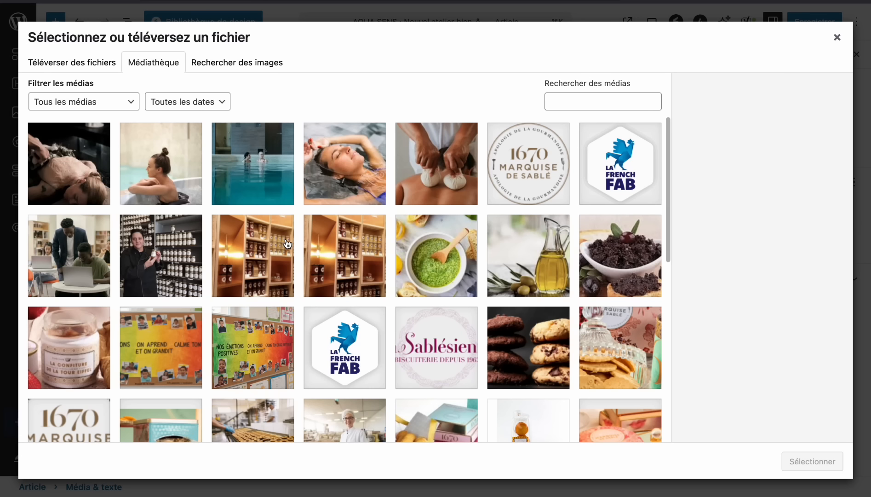
pyautogui.click(421, 184)
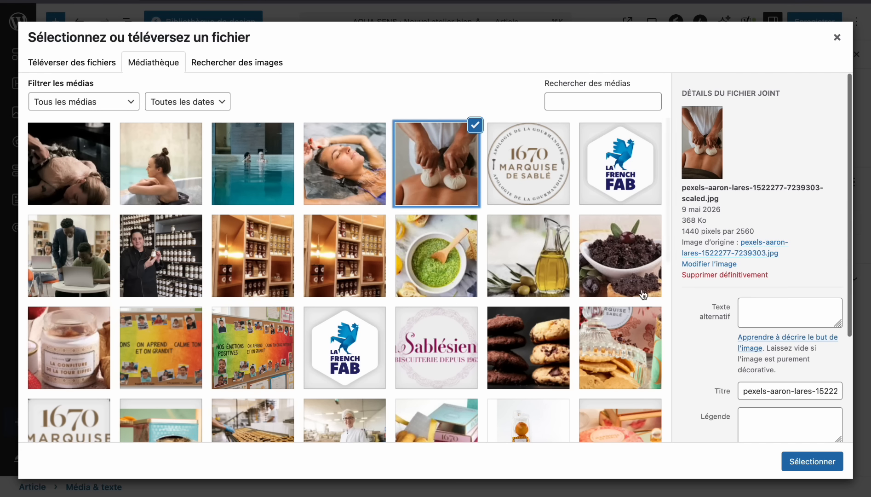
pyautogui.click(828, 465)
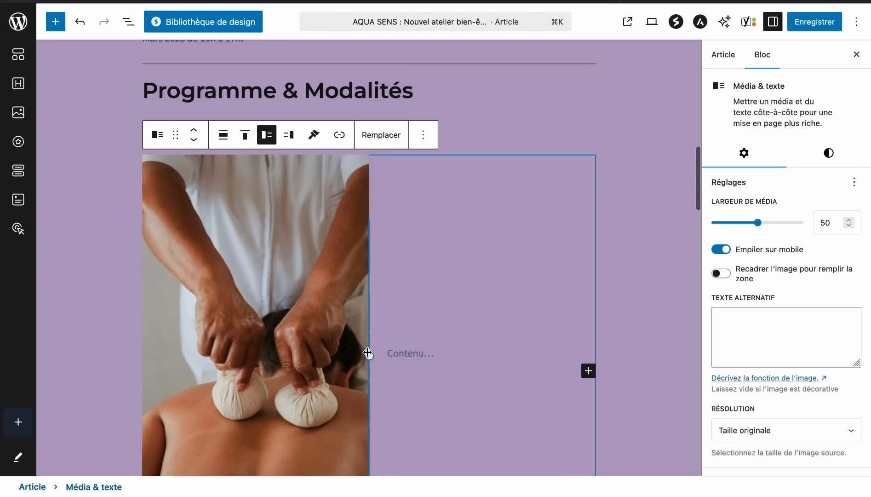
pyautogui.moveTo(369, 352); pyautogui.dragTo(261, 335)
# Move the "Au programme :" text into the content area beside the massage photo.
pyautogui.scroll(-2, 264, 333)
pyautogui.click(168, 353)
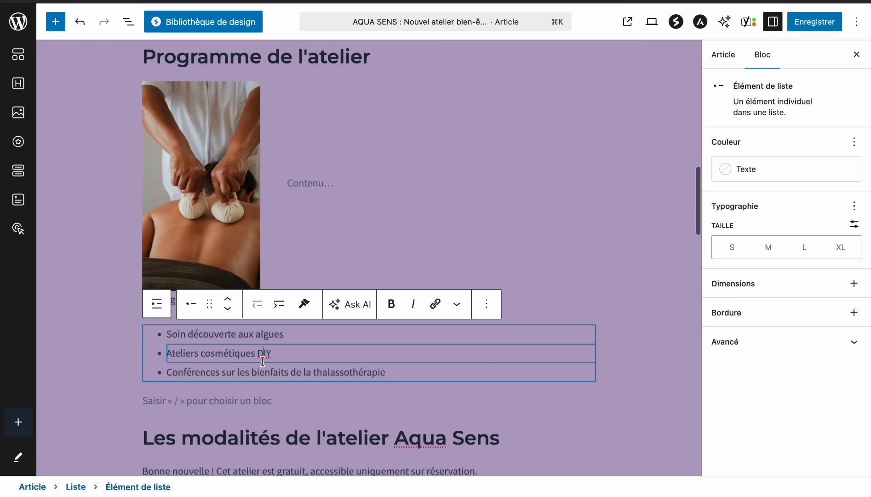
pyautogui.click(112, 339)
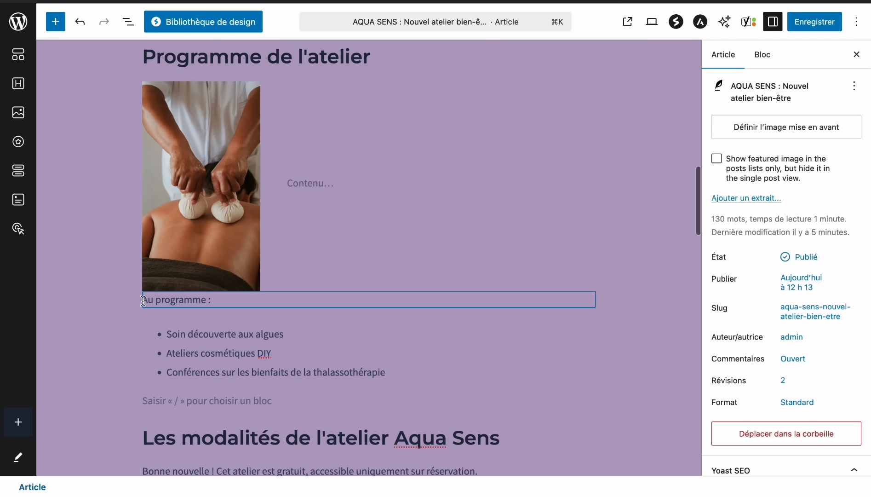
pyautogui.moveTo(214, 300); pyautogui.dragTo(152, 300)
pyautogui.hotkey('ctrl', 'x')
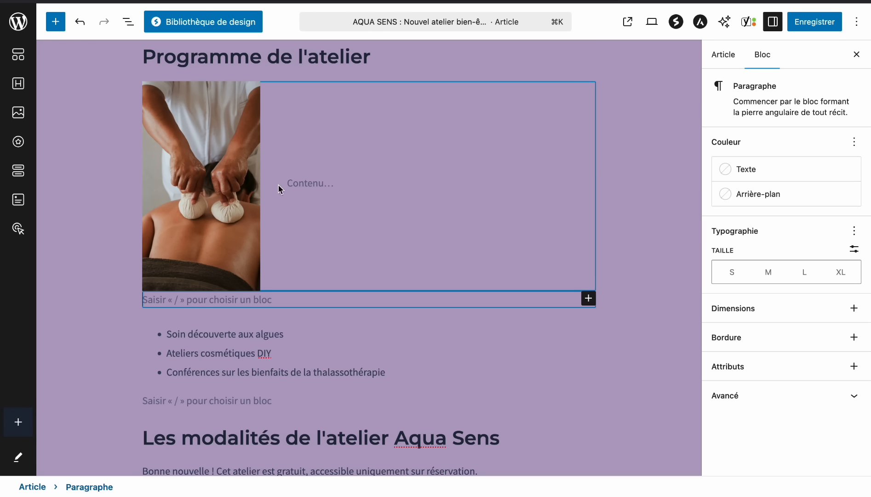
pyautogui.click(318, 179)
# Move the three programme list items below "Au programme :" beside the photo and delete the leftover empty list.
pyautogui.moveTo(416, 371); pyautogui.dragTo(172, 337)
pyautogui.hotkey('ctrl', 'x')
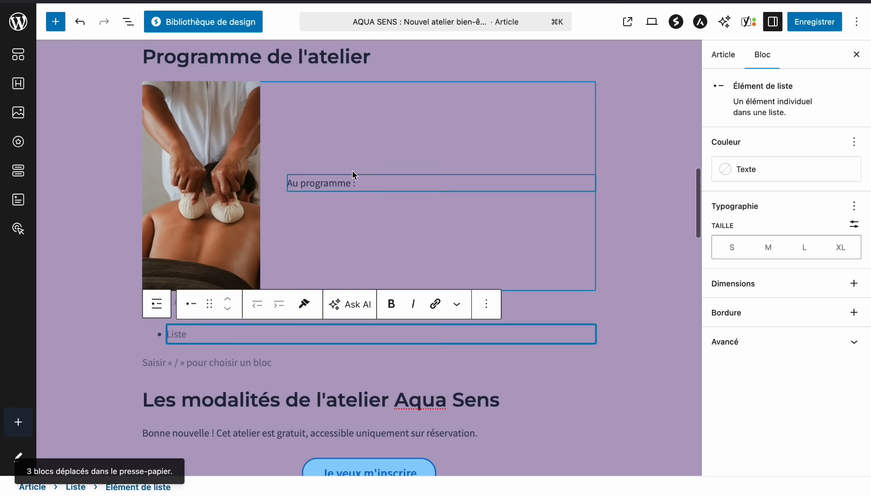
pyautogui.click(355, 183)
pyautogui.press('Return')
pyautogui.hotkey('ctrl', 'v')
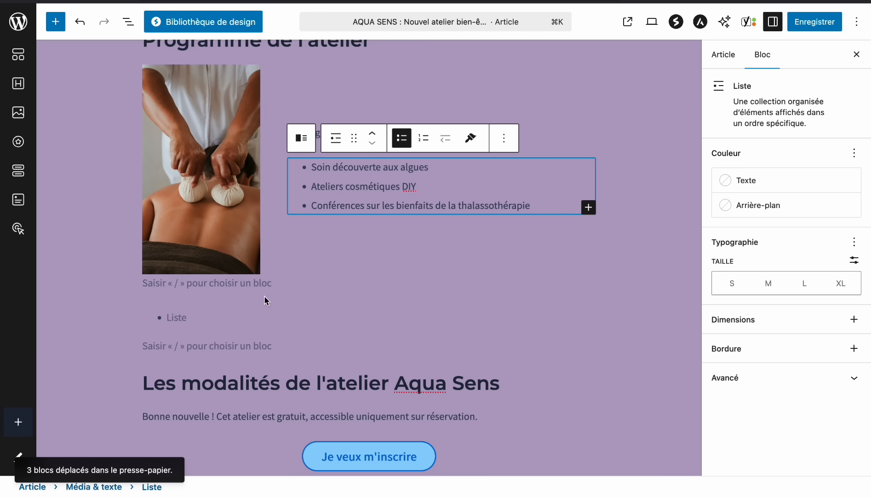
pyautogui.click(177, 317)
pyautogui.press('BackSpace')
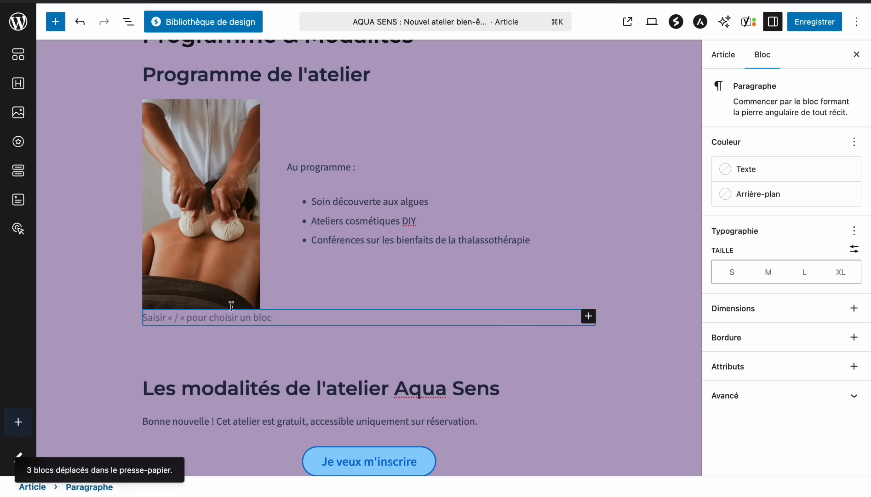
# Widen the massage photo in the Média & texte block to a media width of 35.
pyautogui.scroll(3, 274, 260)
pyautogui.click(274, 260)
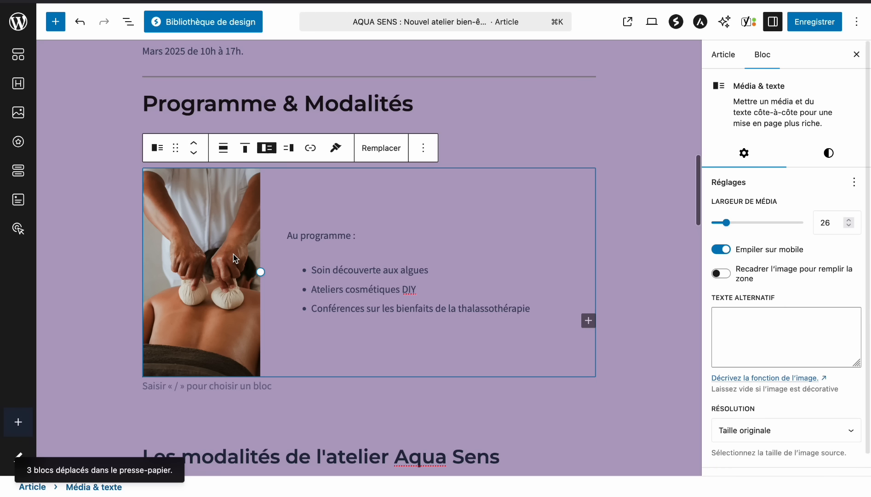
pyautogui.moveTo(260, 272); pyautogui.dragTo(302, 276)
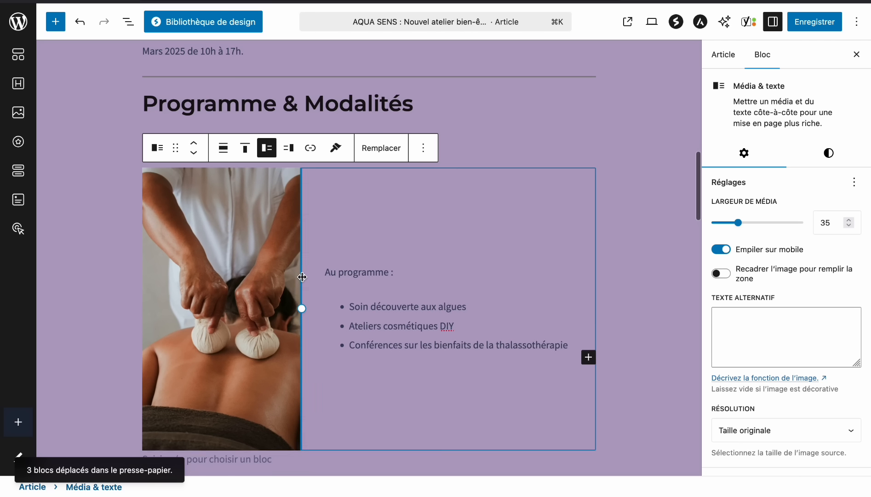
# Insert a Galerie block below the map at the end of the article.
pyautogui.scroll(-7, 302, 276)
pyautogui.scroll(-5, 303, 276)
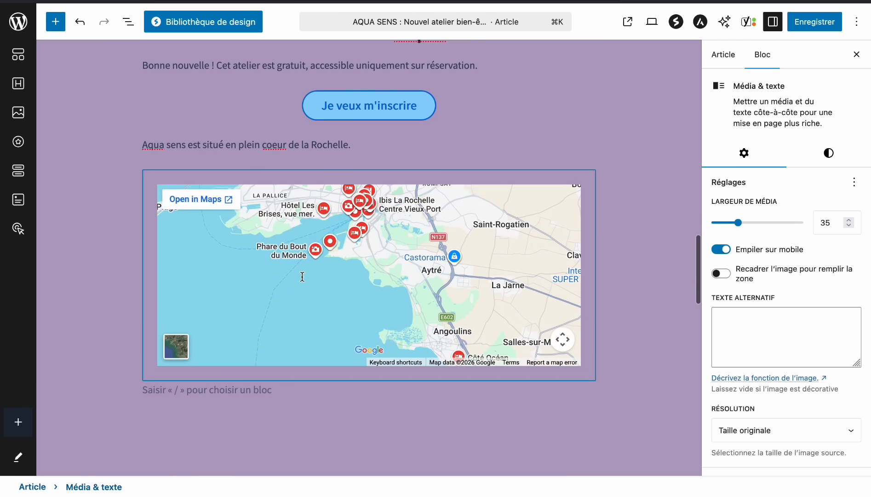
pyautogui.click(242, 352)
pyautogui.press('Return')
pyautogui.write('/gal')
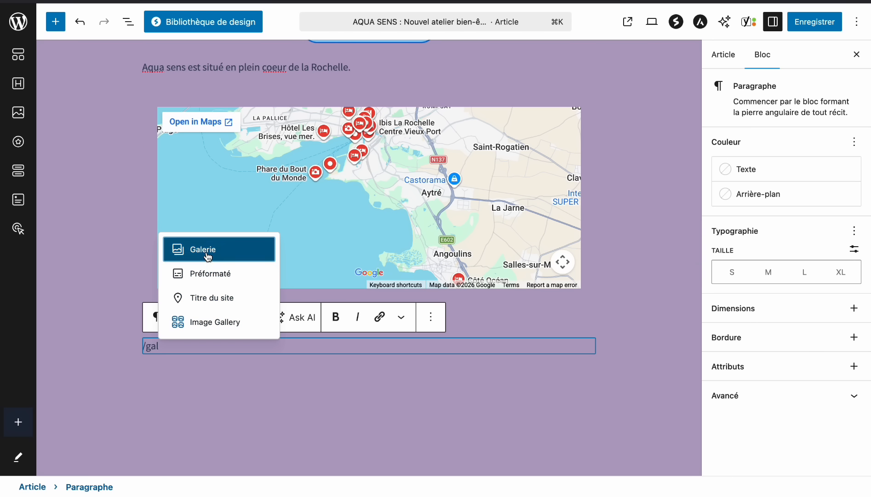
pyautogui.click(208, 256)
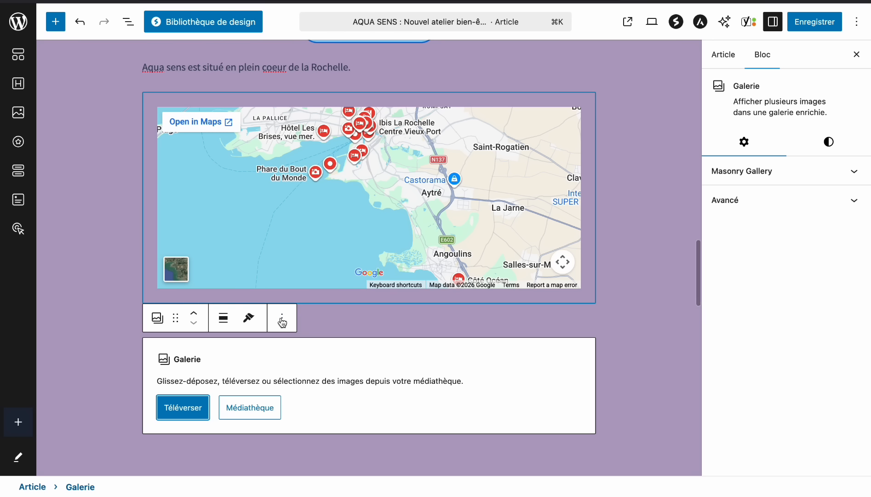
# Fill the gallery with three library photos: the dark massage scene, the woman in the bath and the woman lying in the water.
pyautogui.click(249, 411)
pyautogui.click(194, 176)
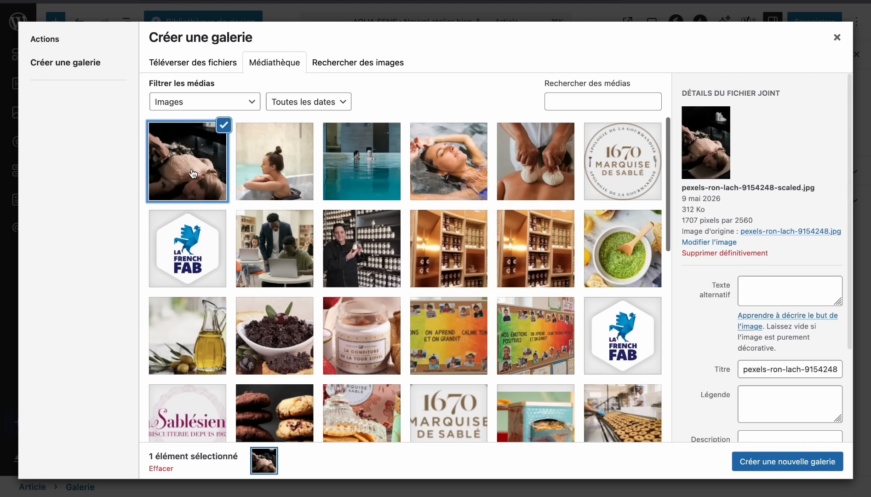
pyautogui.click(269, 174)
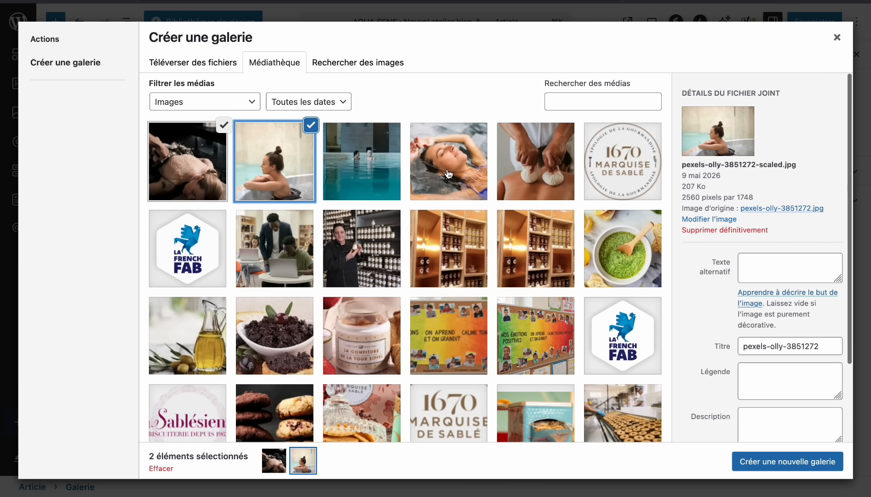
pyautogui.click(418, 173)
pyautogui.click(768, 461)
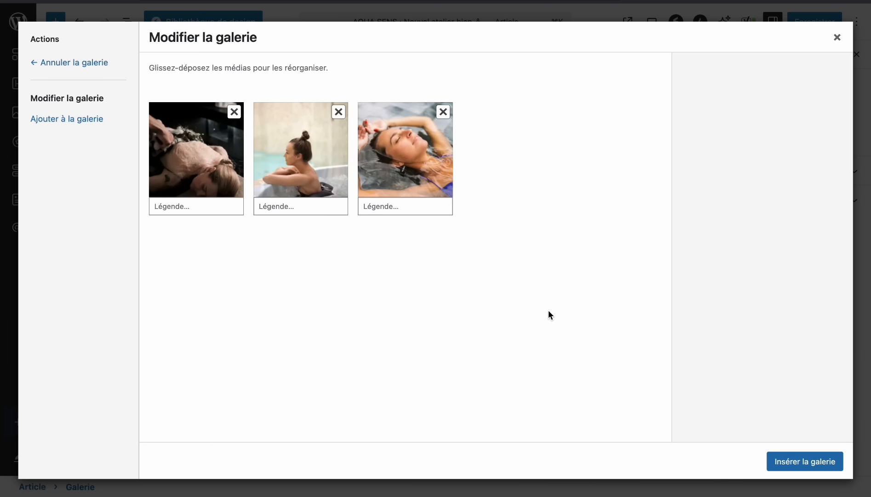
pyautogui.click(801, 461)
pyautogui.scroll(-6, 556, 336)
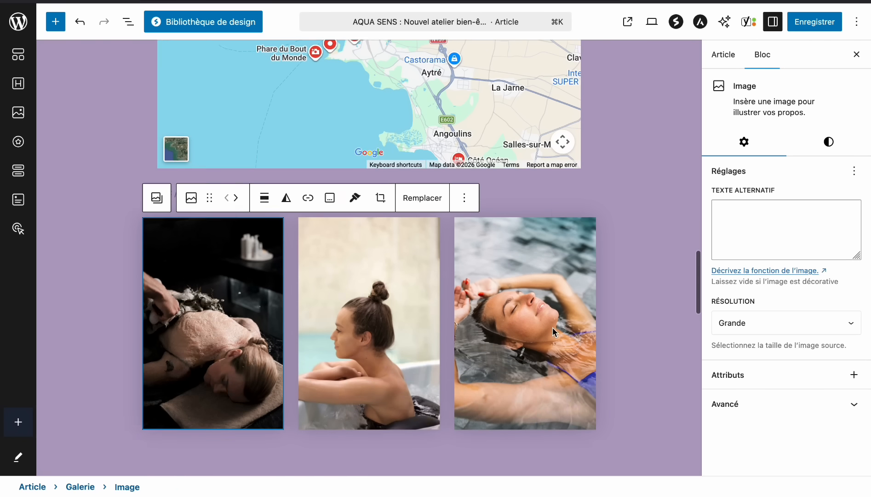
# Review the article's heading structure and its list of blocks from the title to the gallery.
pyautogui.scroll(6, 553, 327)
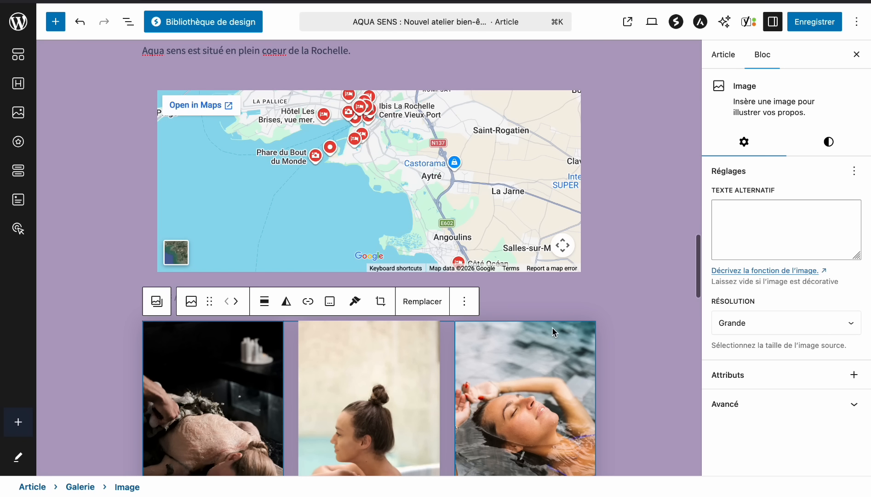
pyautogui.scroll(15, 552, 328)
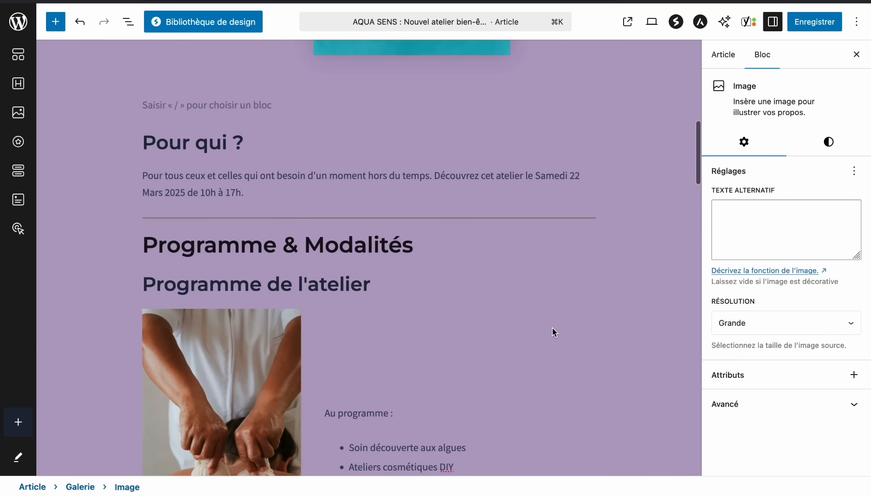
pyautogui.scroll(7, 552, 327)
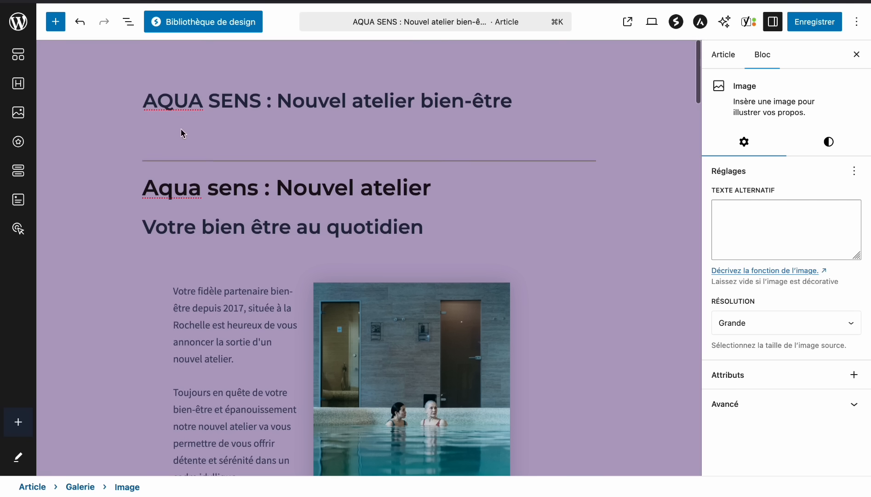
pyautogui.click(124, 20)
pyautogui.click(136, 55)
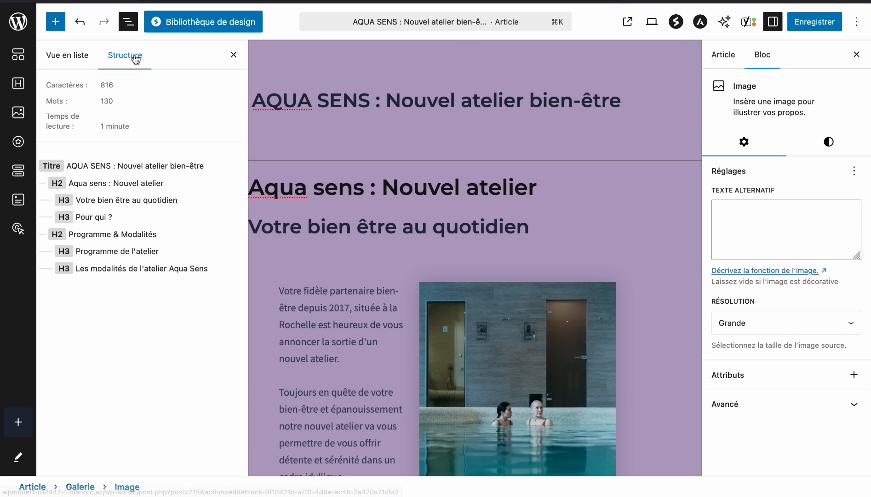
pyautogui.click(63, 67)
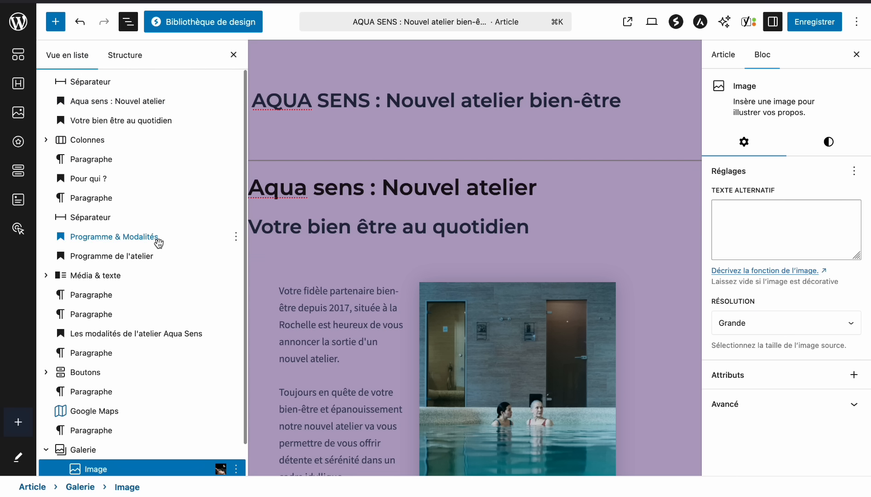
pyautogui.scroll(-1, 159, 241)
pyautogui.scroll(1, 158, 243)
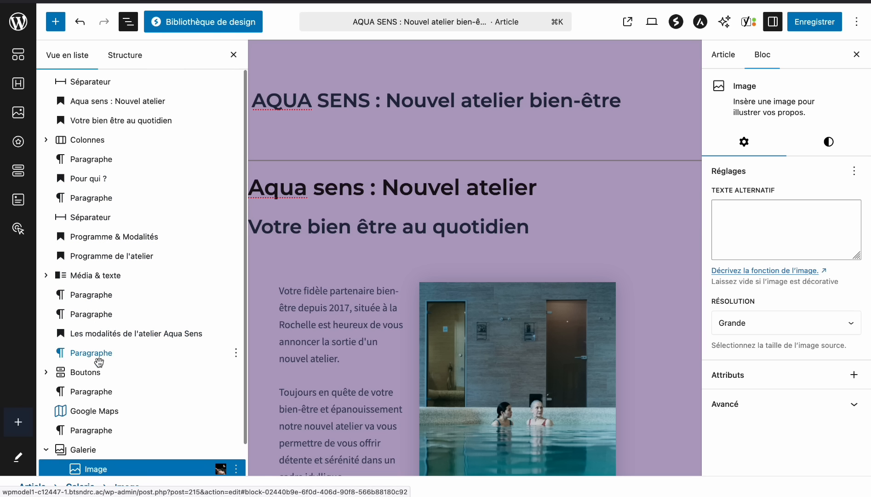
pyautogui.click(234, 55)
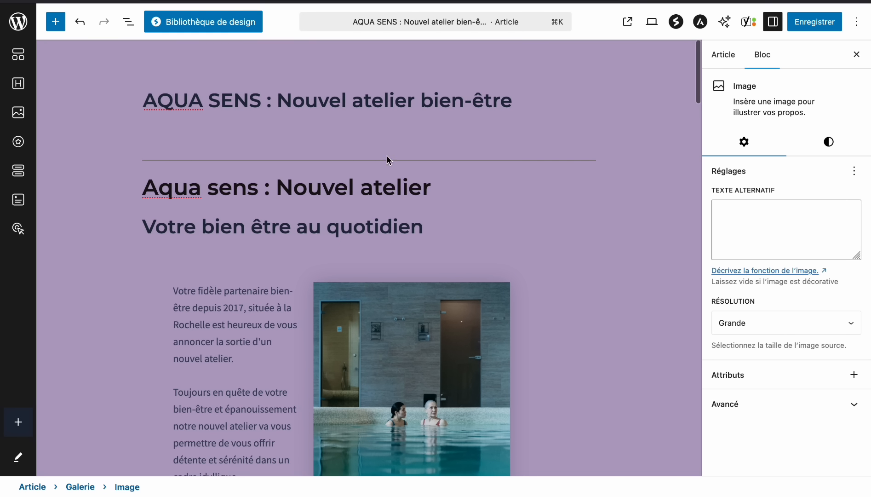
# Add a paragraph reading "Qu'attendez-vous pour vous inscrire ?" under the date text of the "Pour qui ?" section.
pyautogui.scroll(-5, 426, 198)
pyautogui.scroll(-12, 427, 203)
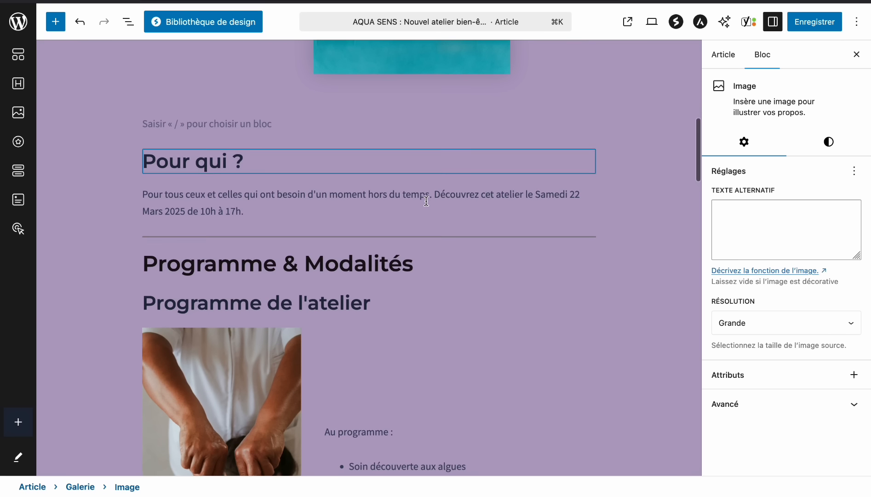
pyautogui.scroll(-5, 427, 202)
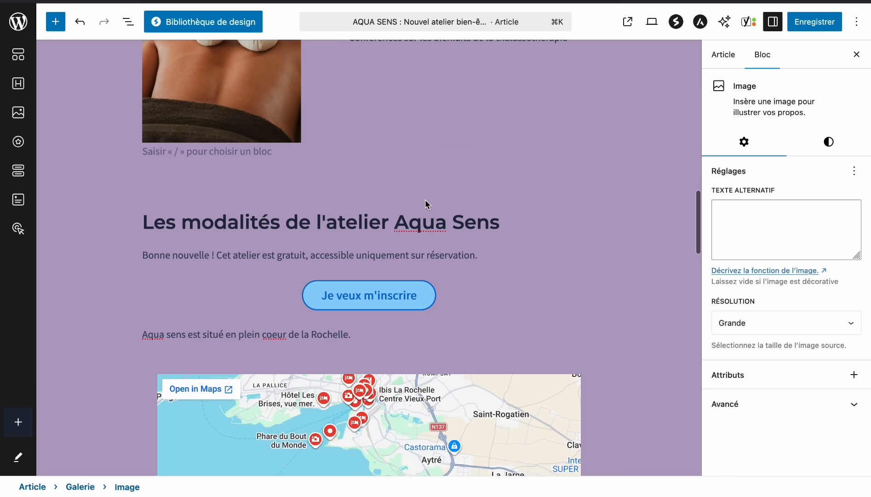
pyautogui.scroll(-4, 425, 200)
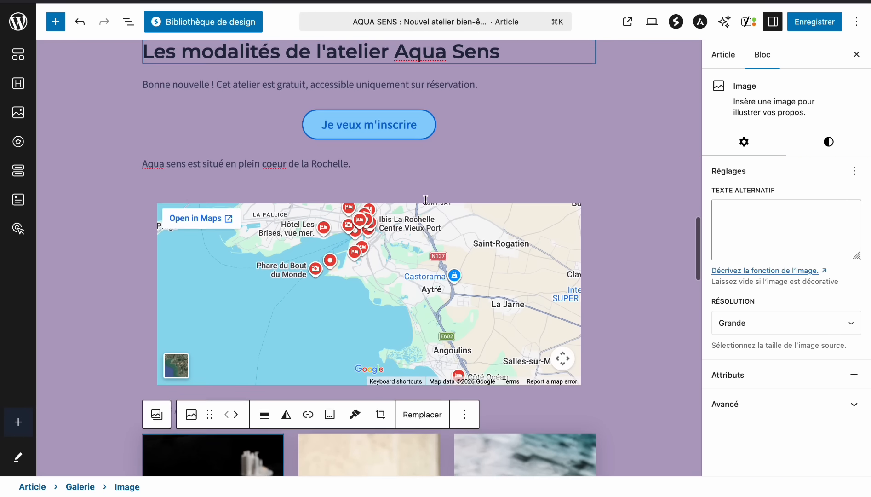
pyautogui.scroll(9, 425, 200)
pyautogui.scroll(6, 425, 200)
pyautogui.click(277, 188)
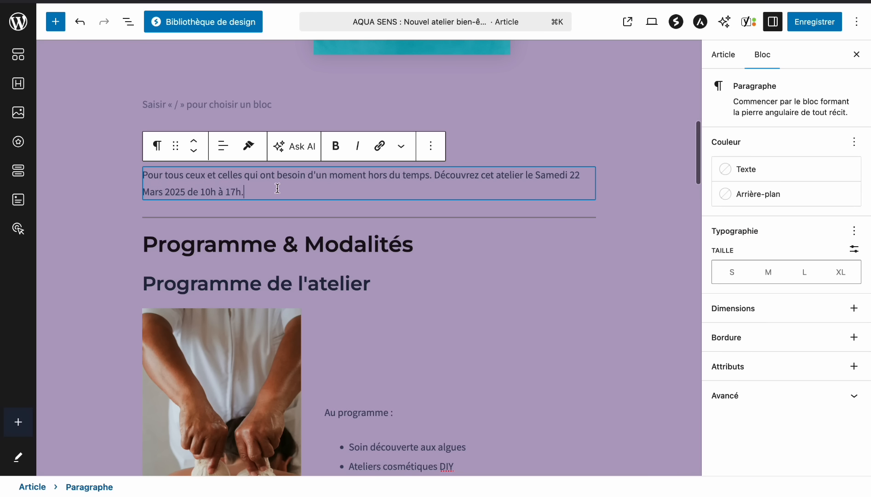
pyautogui.press('Return')
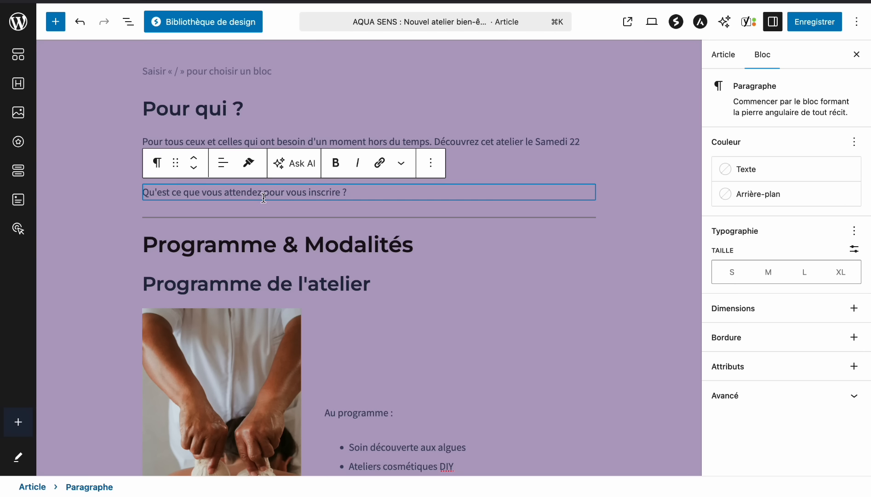
pyautogui.keyDown('shift'); pyautogui.click(147, 193); pyautogui.keyUp('shift')
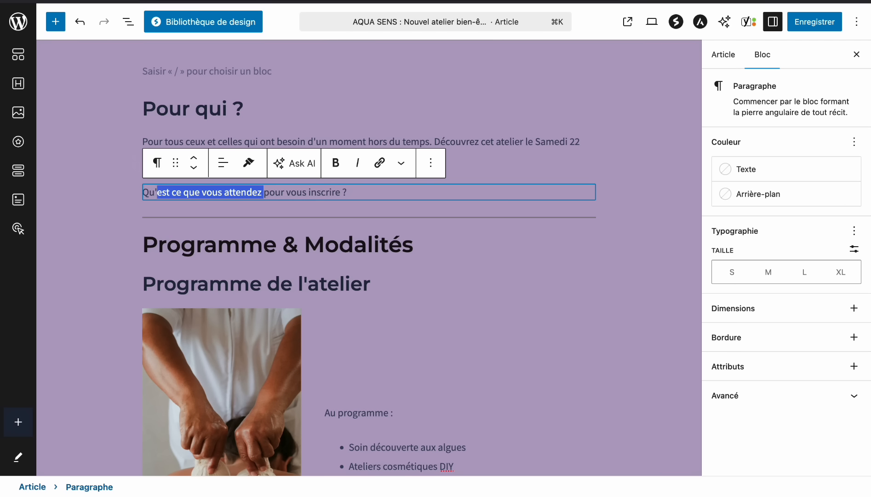
pyautogui.write('att')
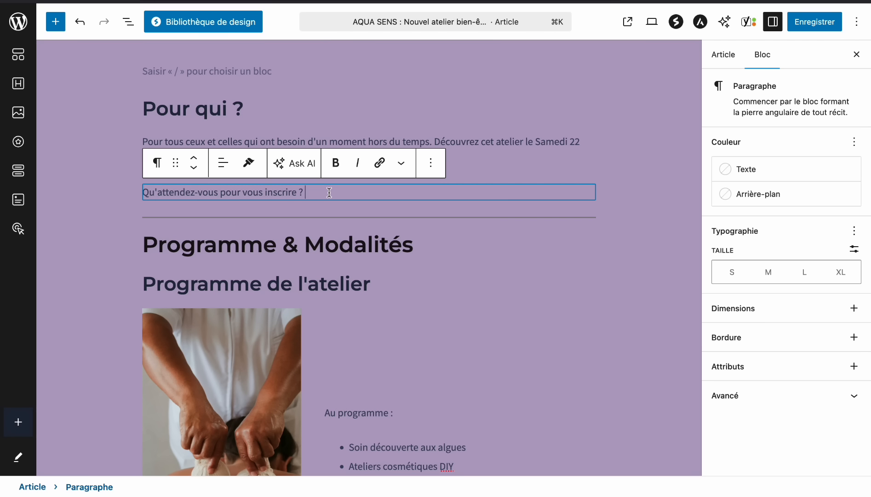
# Insert a Colonnes block with two equal columns just above "Qu'attendez-vous pour vous inscrire ?", with an empty paragraph added below that sentence.
pyautogui.press('Return')
pyautogui.click(341, 157)
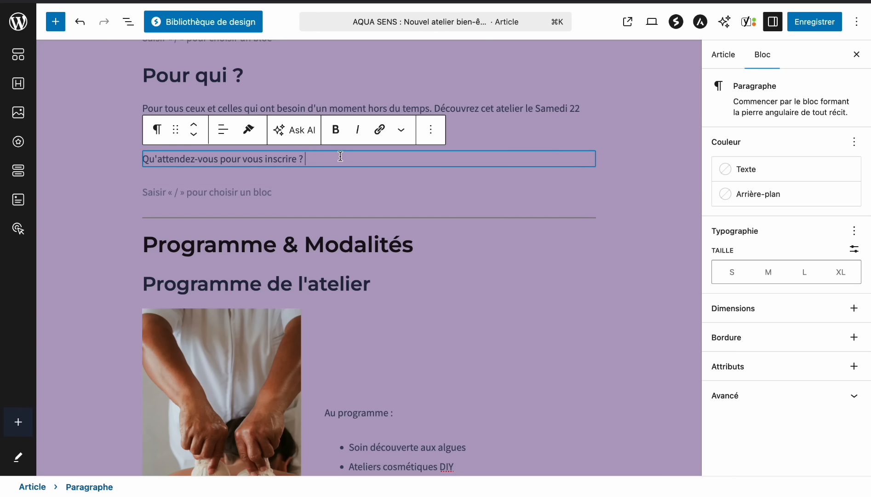
pyautogui.press('Return')
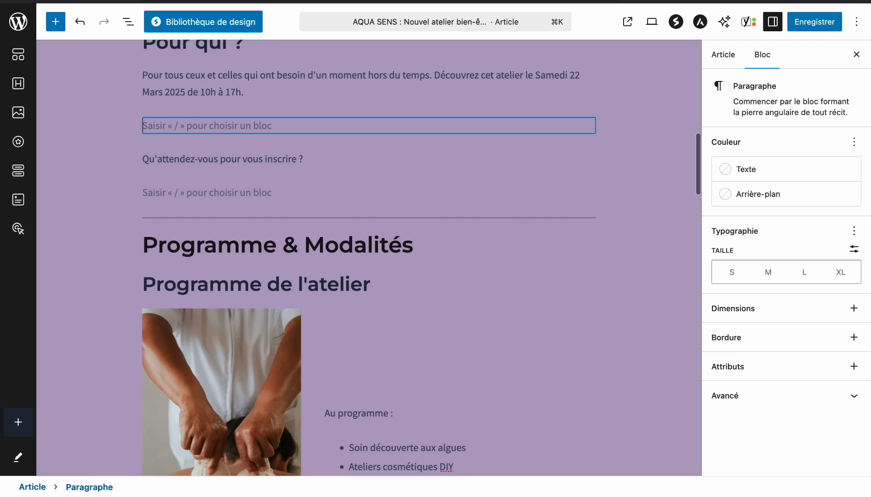
pyautogui.write('/colo')
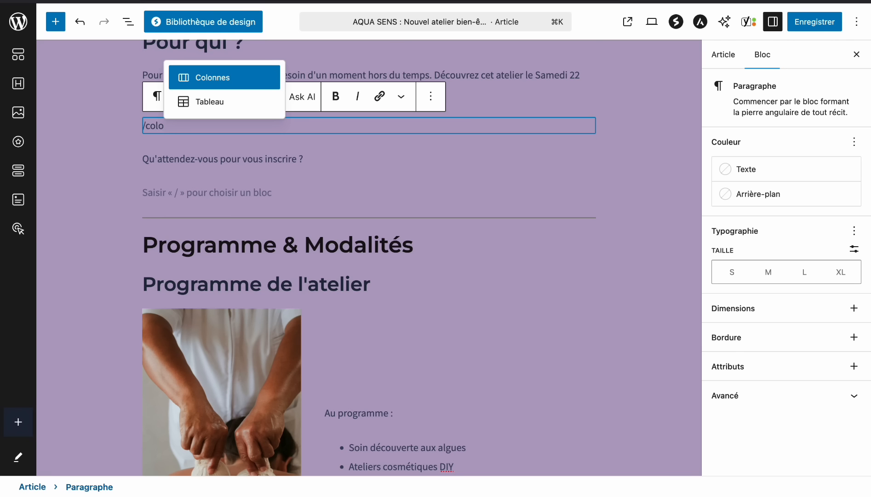
pyautogui.click(214, 78)
pyautogui.click(247, 217)
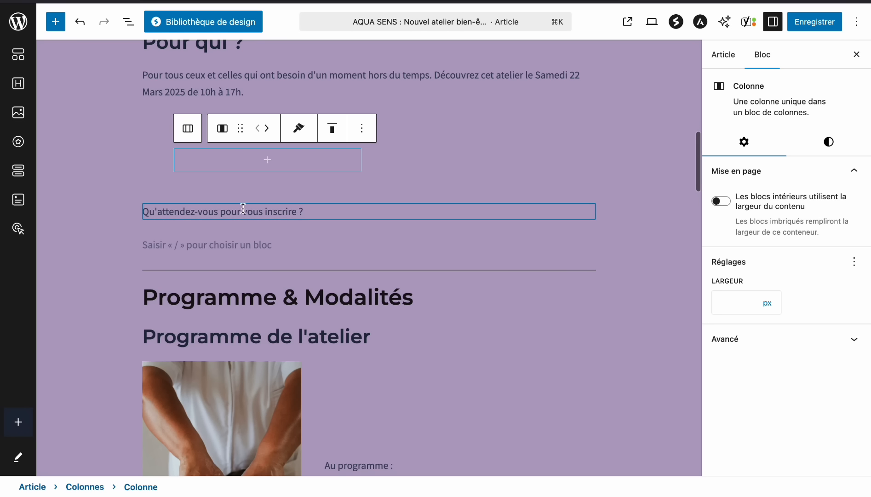
# Add a paragraph block in the first column and move the sentence "Qu'attendez-vous pour vous inscrire ?" into it.
pyautogui.click(268, 162)
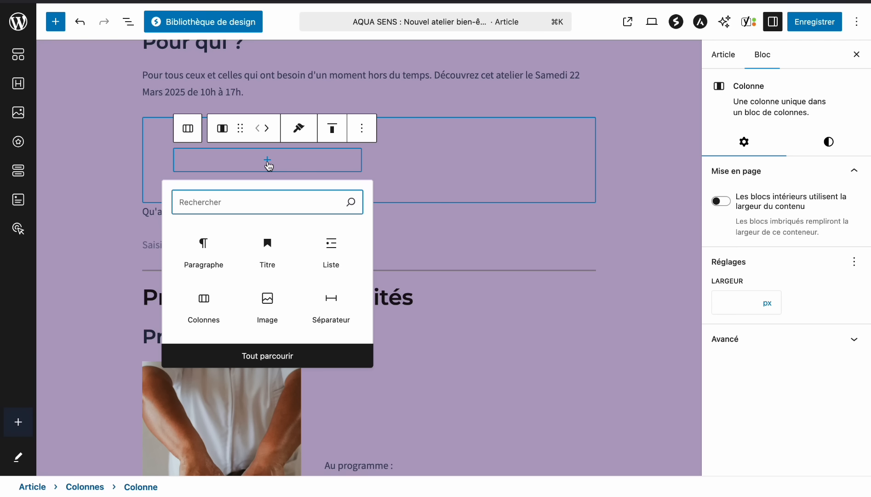
pyautogui.write('pa')
pyautogui.click(202, 250)
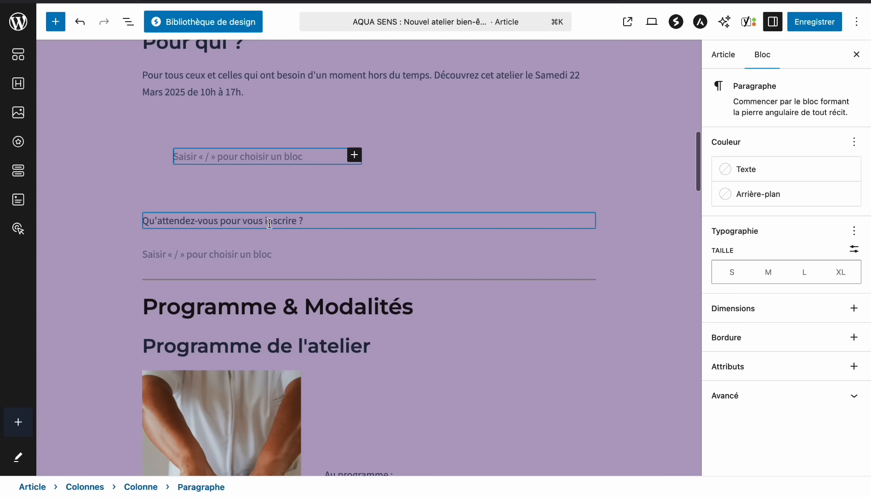
pyautogui.click(269, 223)
pyautogui.moveTo(334, 224); pyautogui.dragTo(146, 224)
pyautogui.press('super+x')
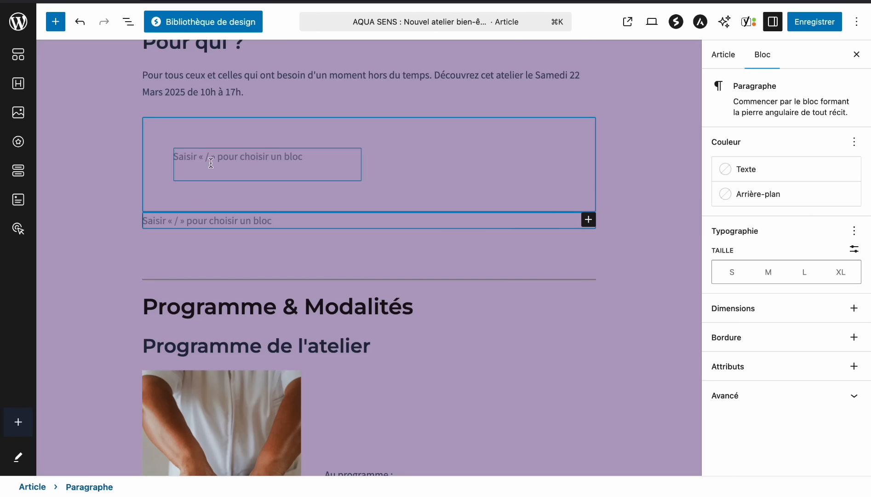
pyautogui.click(220, 154)
pyautogui.press('super+v')
# Insert a Countdown block in the second column and switch its timer end time to AM.
pyautogui.click(427, 161)
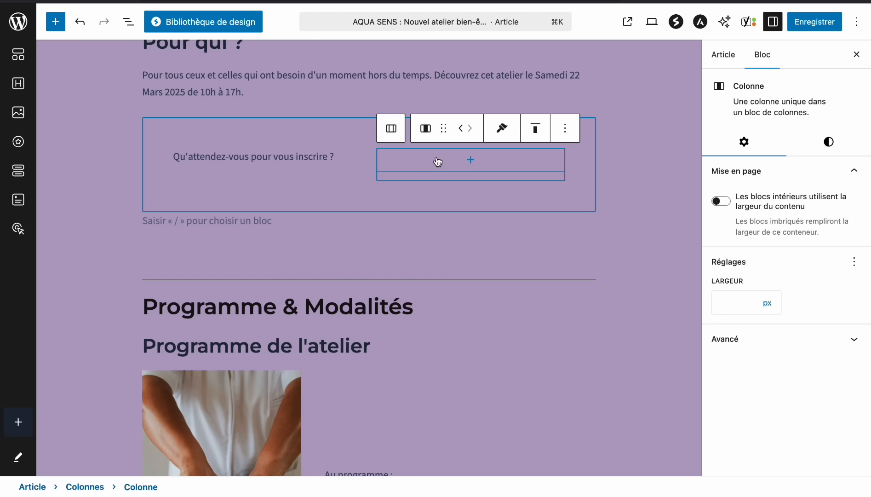
pyautogui.click(470, 160)
pyautogui.write('coun')
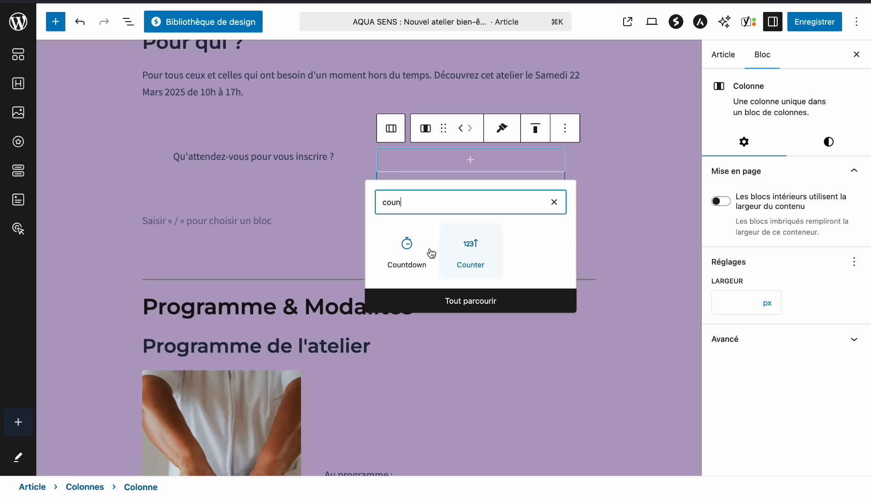
pyautogui.click(408, 247)
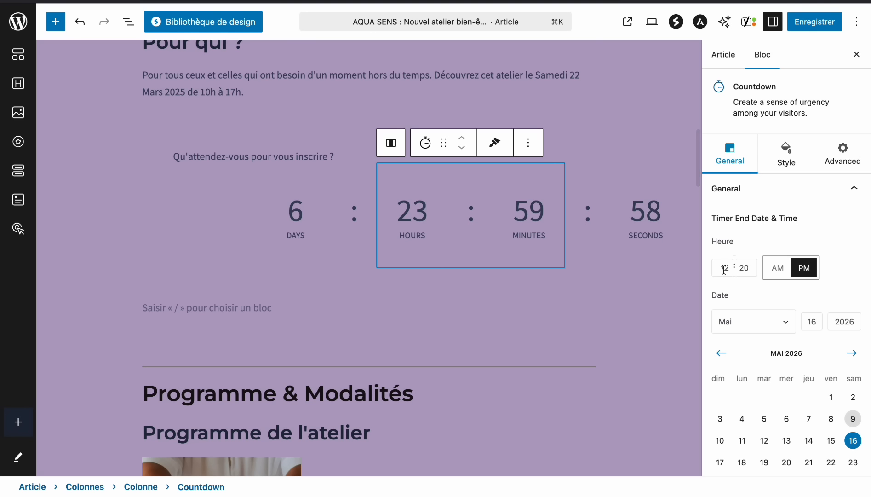
pyautogui.click(778, 268)
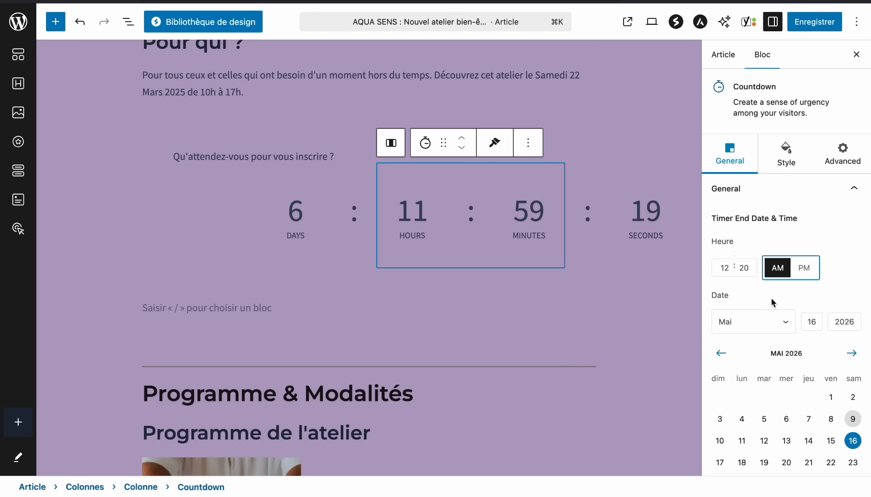
pyautogui.click(653, 297)
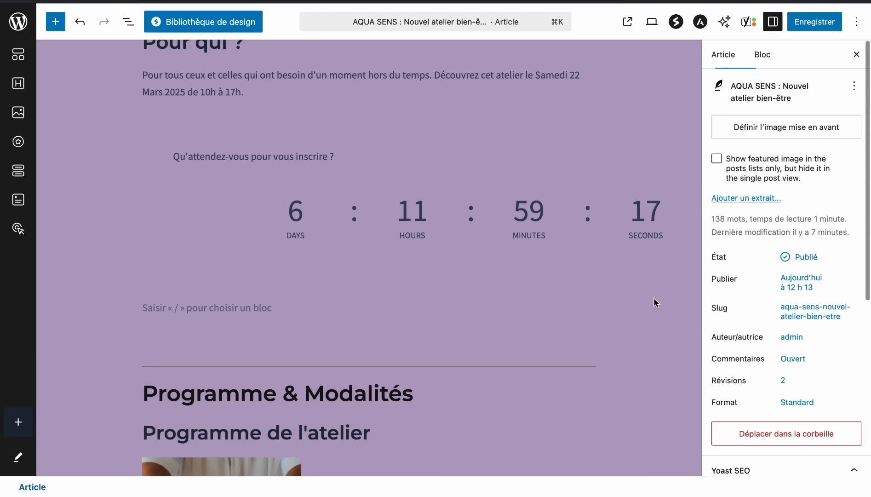
pyautogui.click(519, 238)
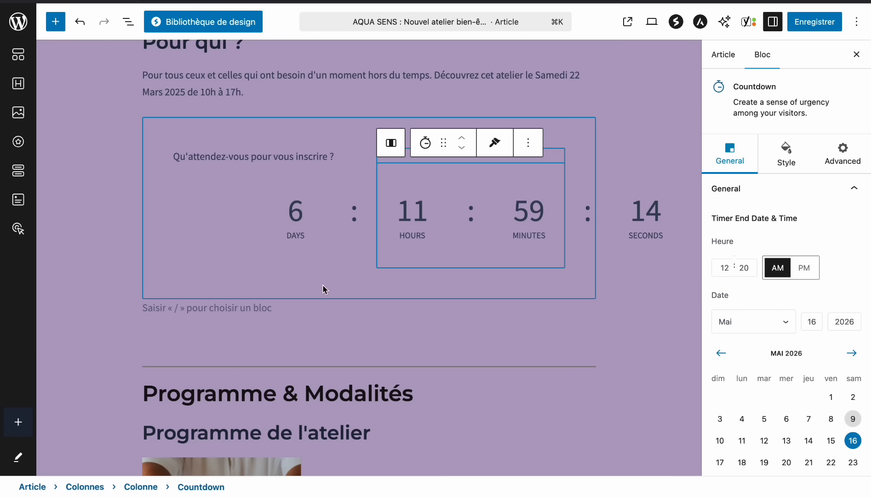
# Delete the extra empty paragraph below the columns and make "Qu'attendez-vous pour vous inscrire ?" bold.
pyautogui.click(322, 307)
pyautogui.click(323, 285)
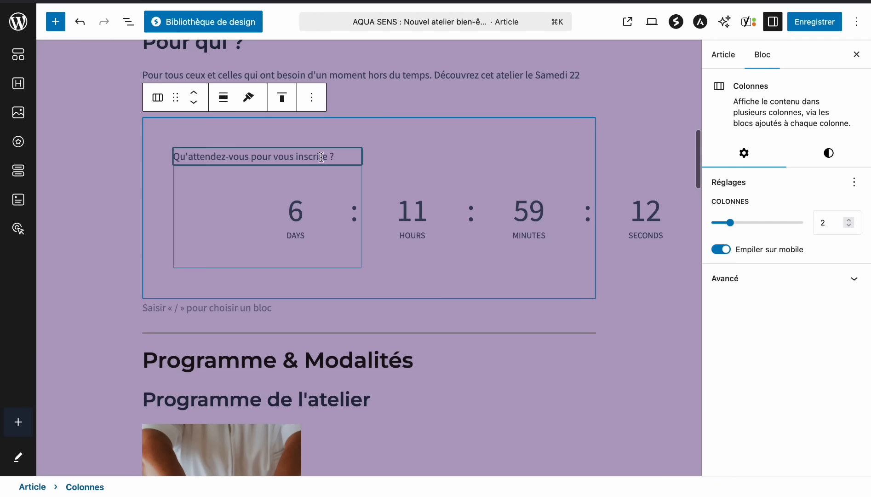
pyautogui.moveTo(343, 157); pyautogui.dragTo(162, 158)
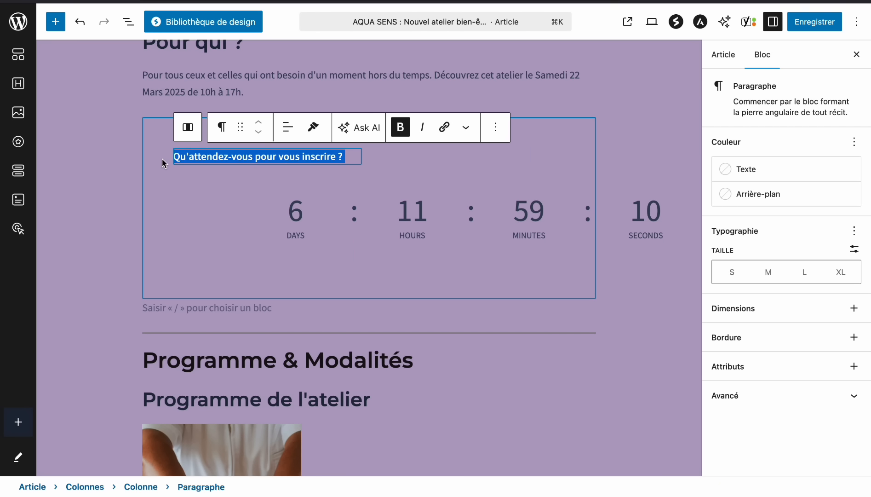
# Insert a Boutons block in the empty paragraph below the columns and label the button "Je réserve ma place".
pyautogui.click(320, 307)
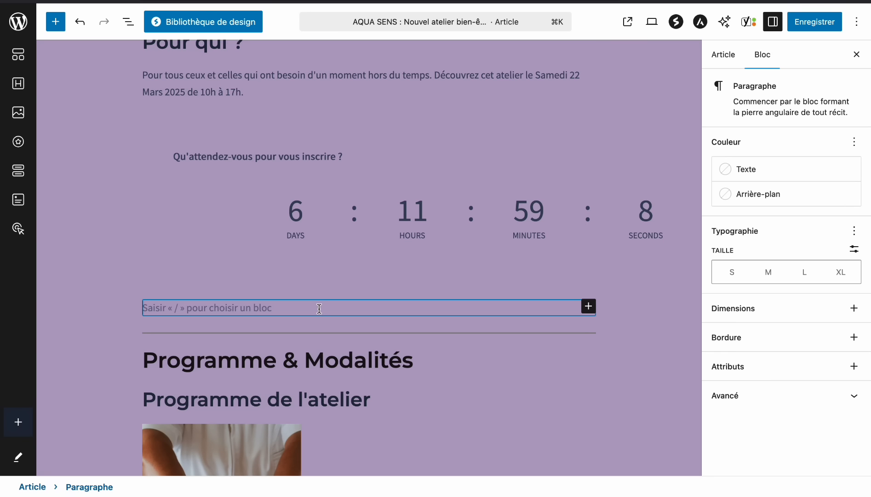
pyautogui.scroll(-1, 319, 308)
pyautogui.write('/')
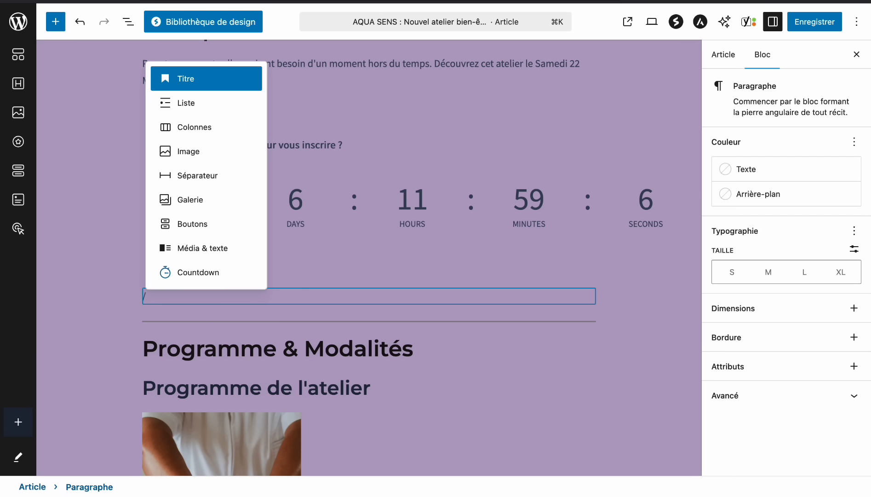
pyautogui.write('bouton')
pyautogui.click(260, 276)
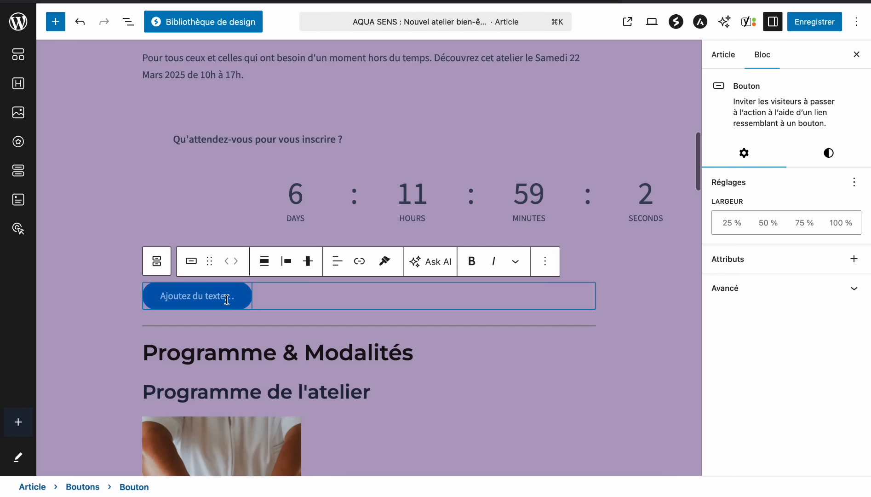
pyautogui.write('Je réserve ma pla')
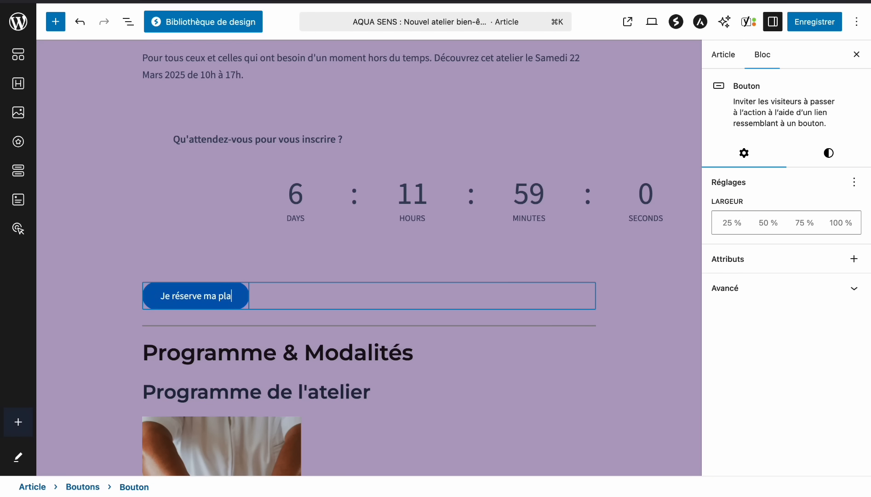
pyautogui.write('ce')
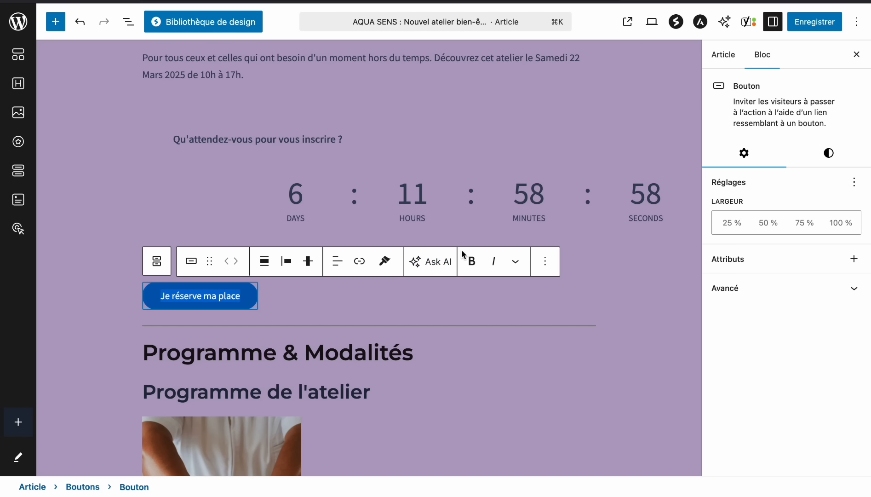
pyautogui.click(471, 260)
pyautogui.click(360, 262)
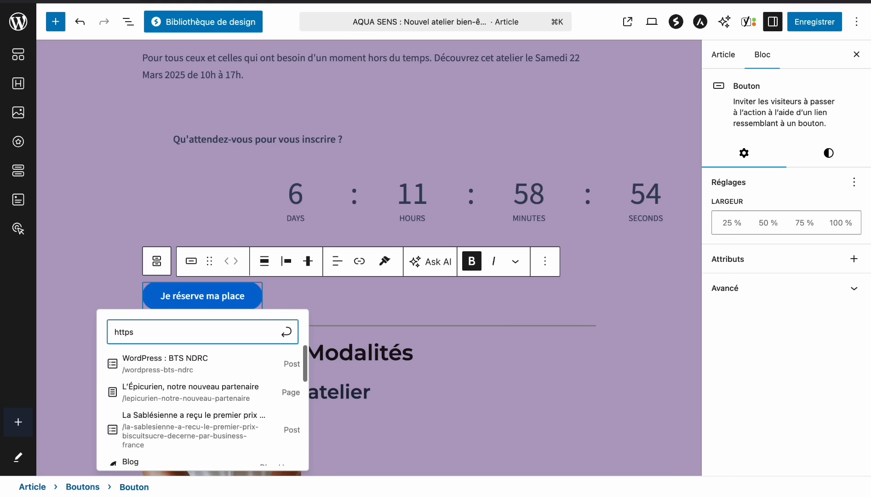
pyautogui.write(':')
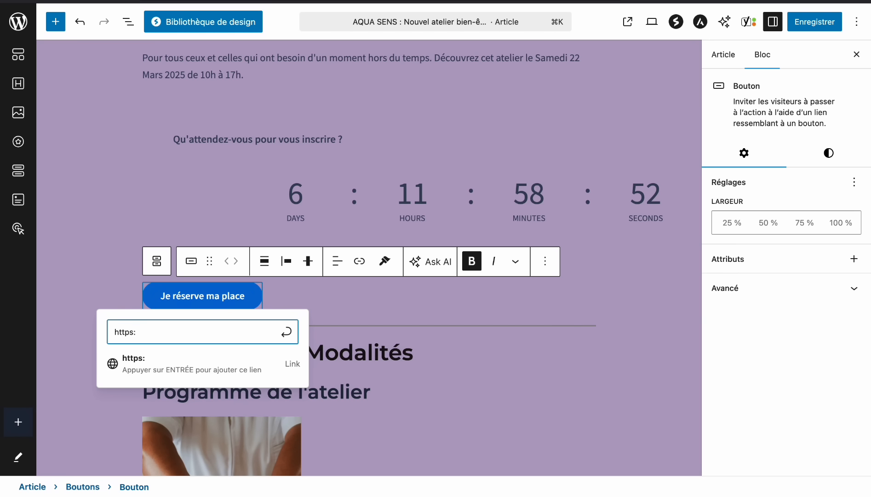
pyautogui.write('//boutique.')
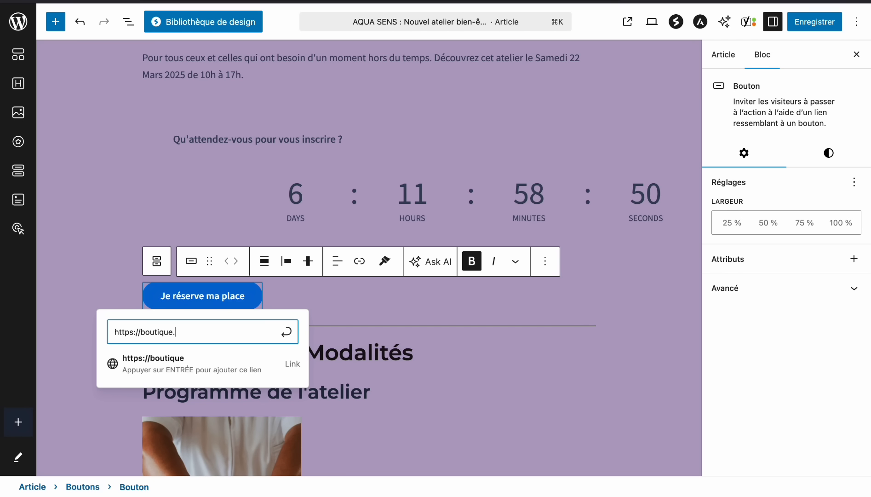
pyautogui.write('aquasens.fr')
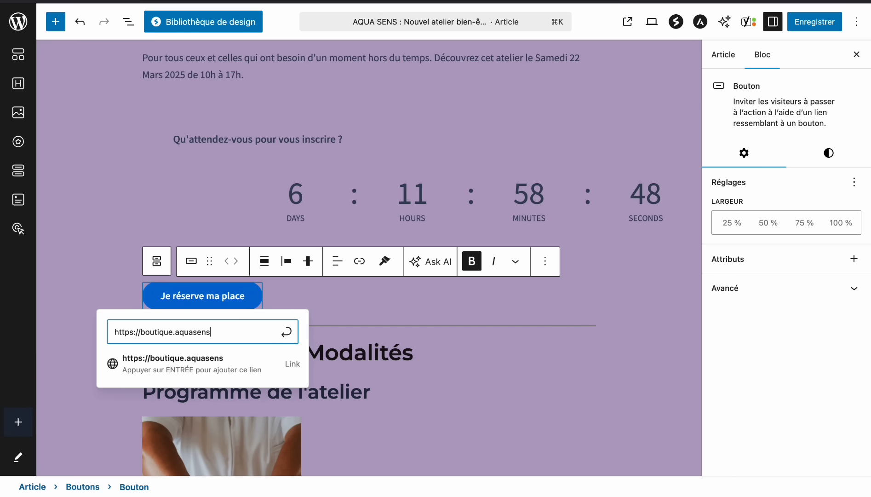
pyautogui.press('Return')
pyautogui.click(493, 376)
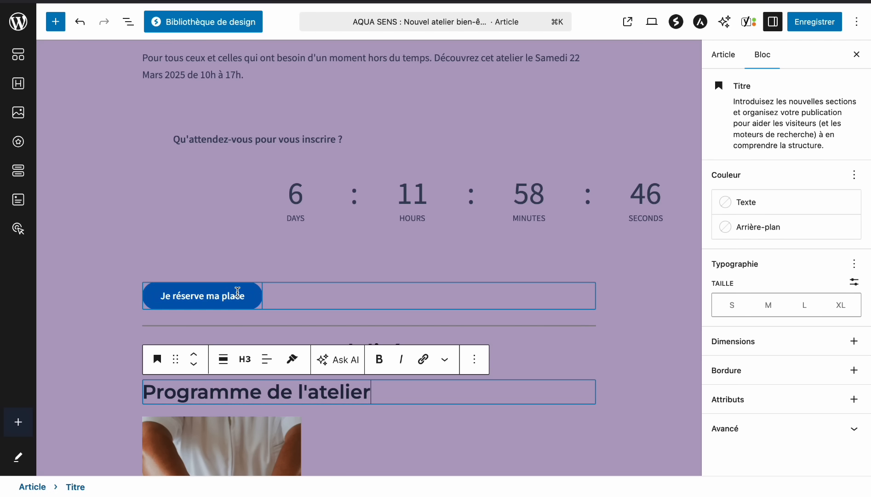
# Justify the "Je réserve ma place" button to the centre of its row.
pyautogui.click(236, 296)
pyautogui.click(827, 156)
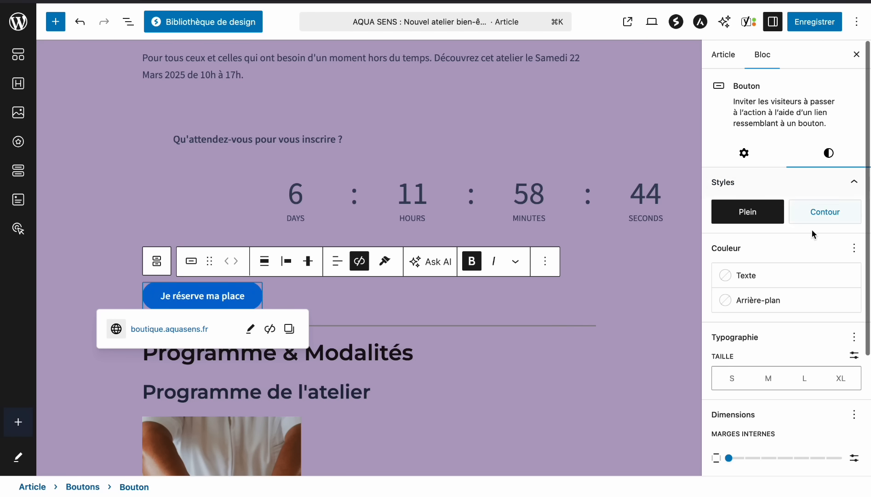
pyautogui.scroll(-3, 769, 366)
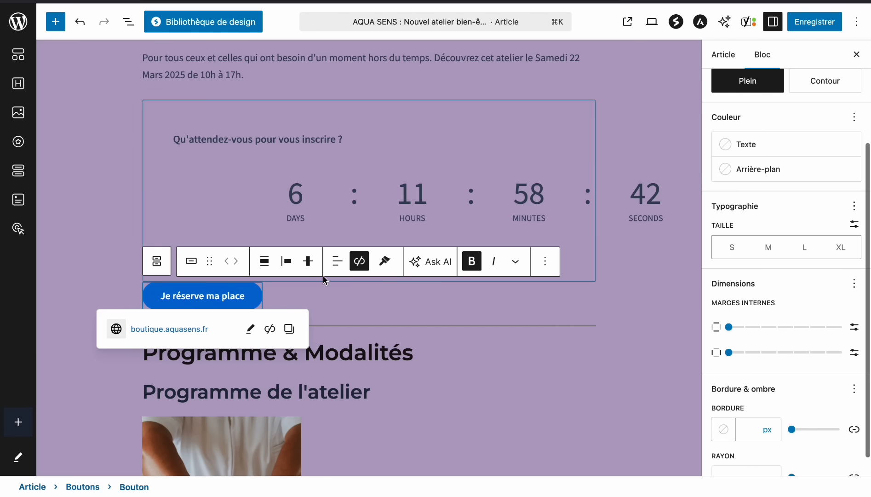
pyautogui.click(287, 261)
pyautogui.click(311, 325)
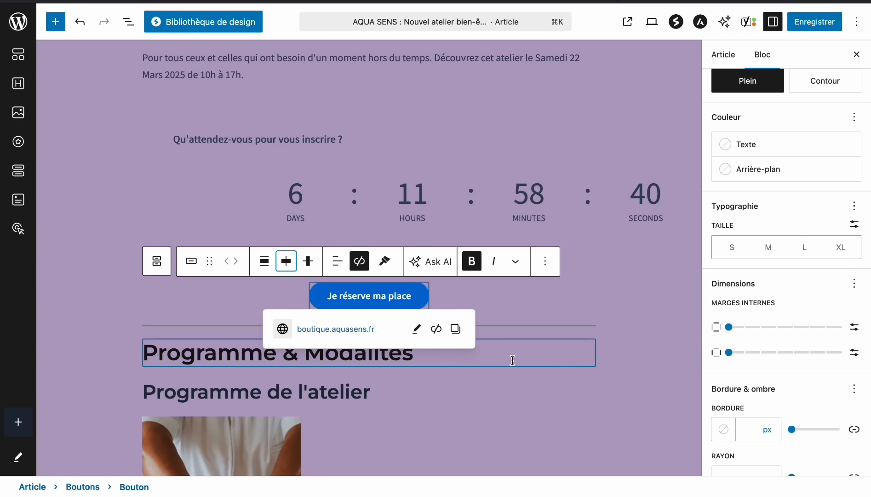
pyautogui.click(602, 360)
pyautogui.scroll(-3, 602, 359)
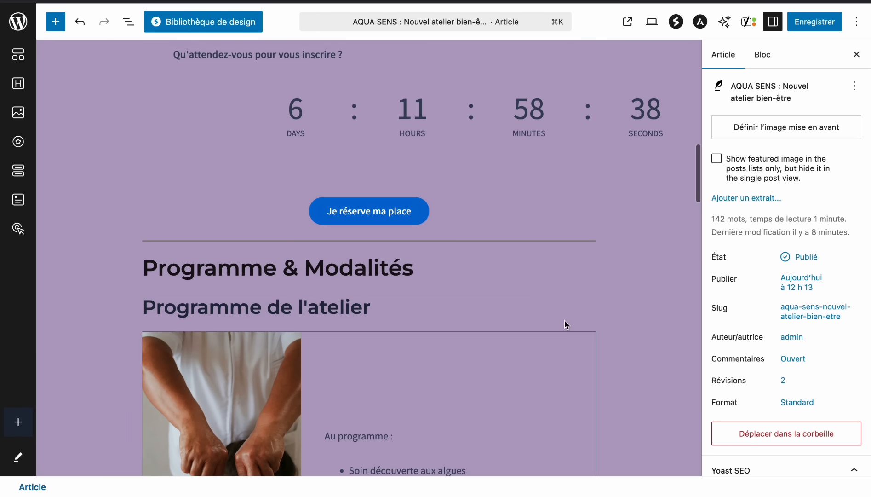
# Insert an Espacement block, place it directly above the "Programme & Modalités" heading and adjust its height.
pyautogui.click(420, 276)
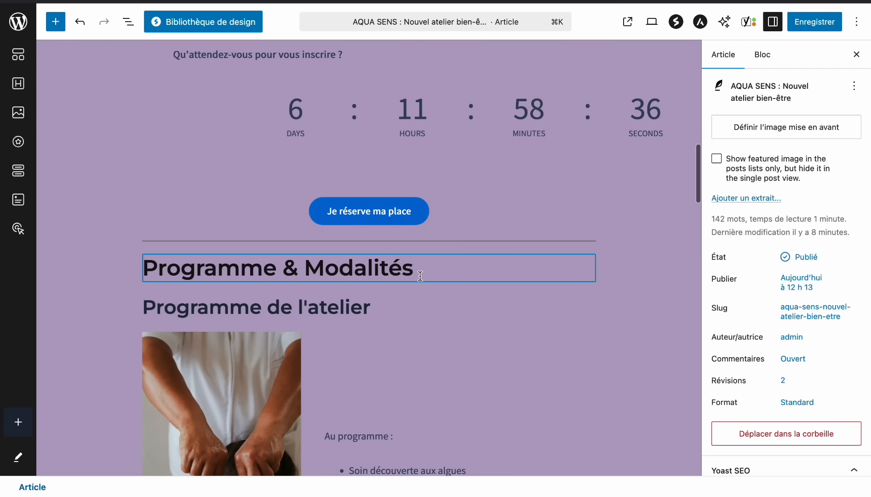
pyautogui.click(420, 275)
pyautogui.press('Return')
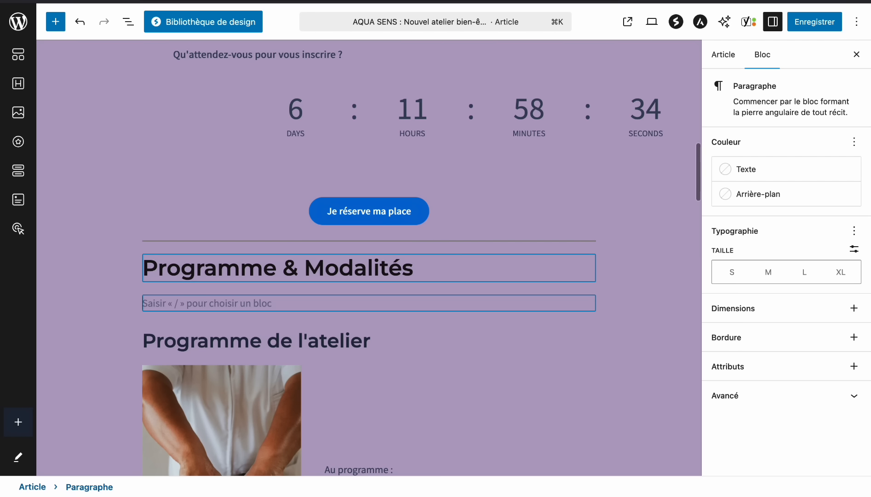
pyautogui.write('.espa')
pyautogui.press('BackSpace')
pyautogui.press('BackSpace')
pyautogui.press('BackSpace')
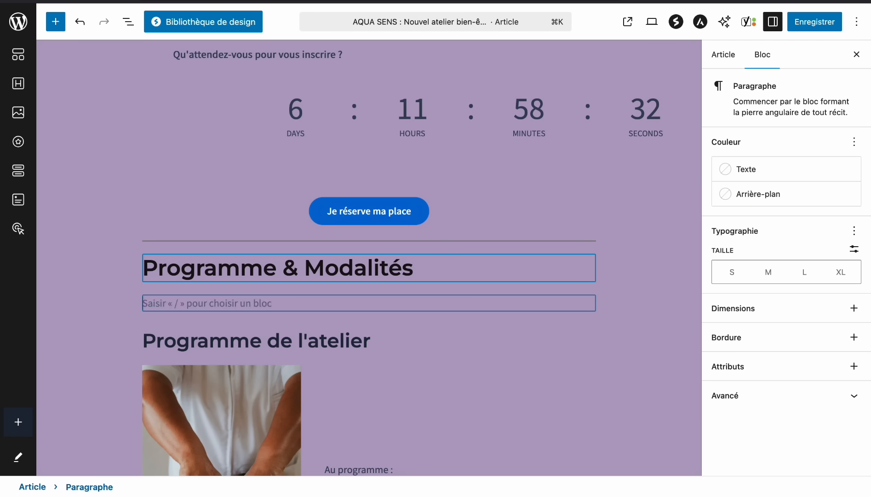
pyautogui.write('/es')
pyautogui.click(205, 86)
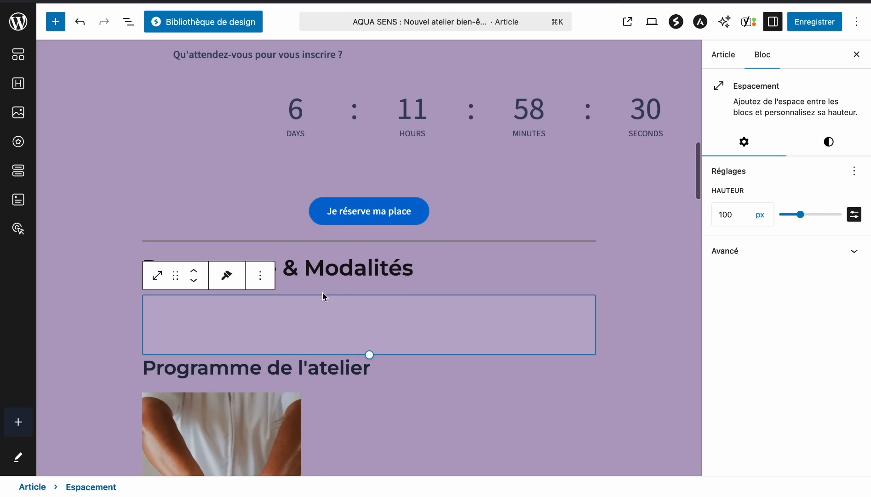
pyautogui.moveTo(369, 358); pyautogui.dragTo(370, 327)
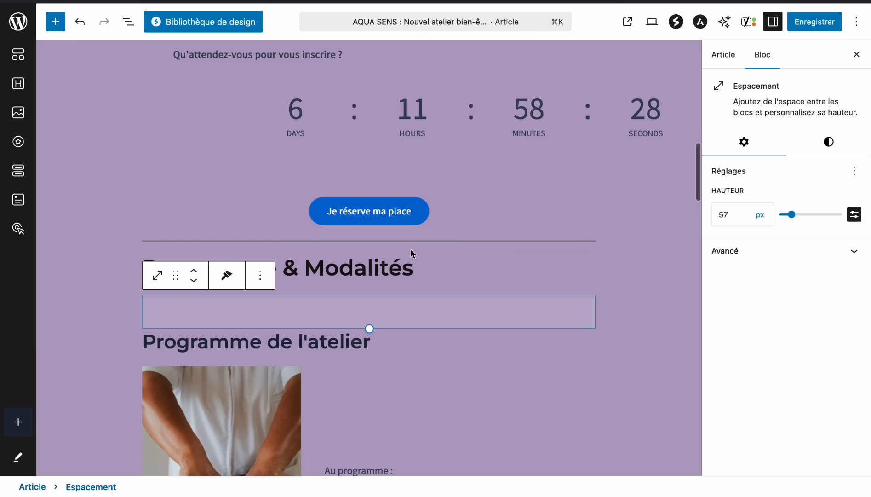
pyautogui.click(192, 271)
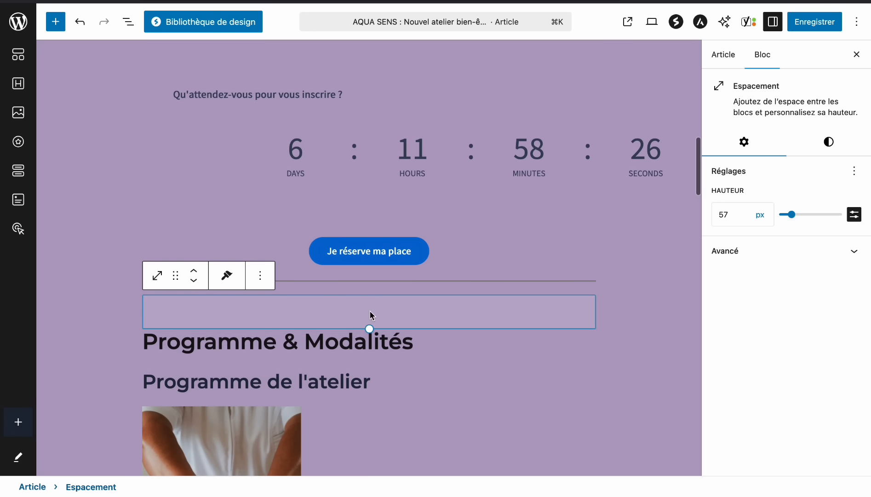
pyautogui.moveTo(369, 327); pyautogui.dragTo(369, 339)
# Add an Espacement block about 69 px high between the "Programme & Modalités" and "Programme de l'atelier" headings.
pyautogui.click(427, 359)
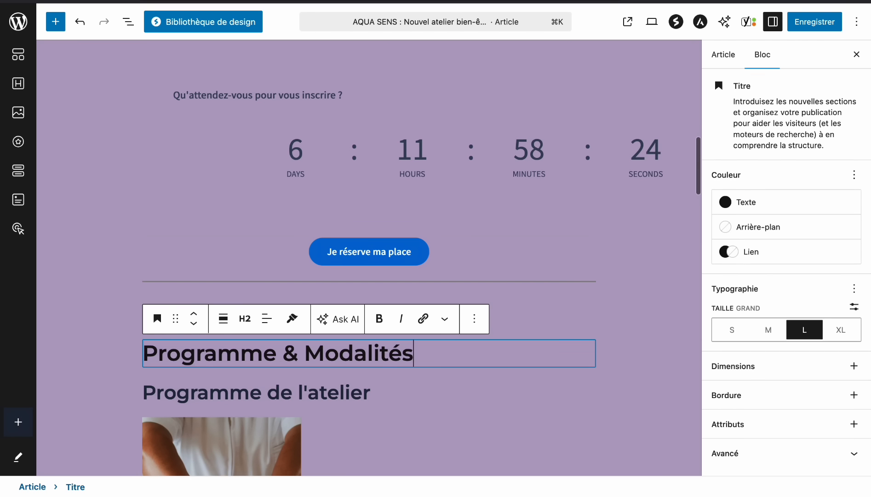
pyautogui.press('Return')
pyautogui.write('/espace')
pyautogui.click(261, 265)
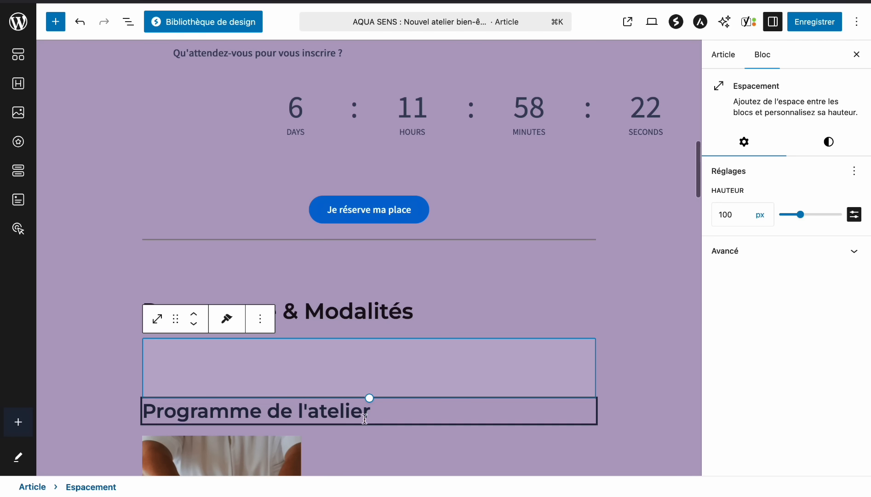
pyautogui.moveTo(370, 397); pyautogui.dragTo(366, 380)
# Add an Espacement block about 83 px high and move it above the "Aqua sens : Nouvel atelier" heading.
pyautogui.scroll(-10, 366, 380)
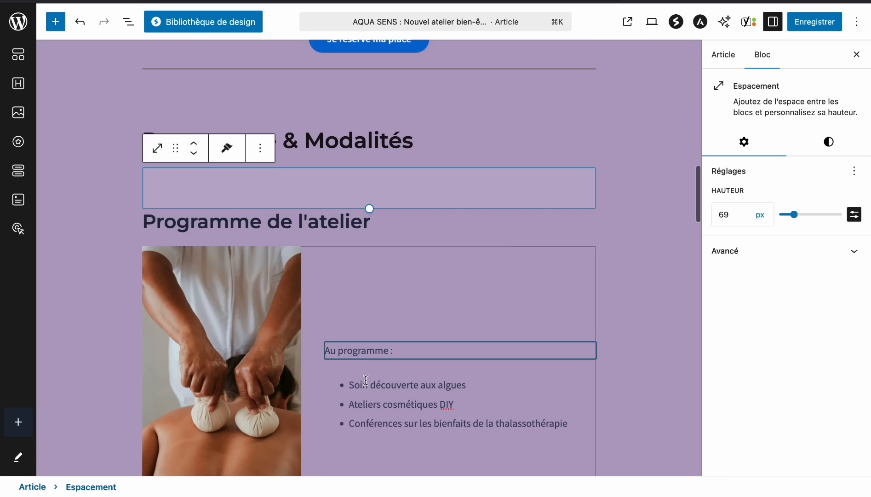
pyautogui.scroll(-10, 366, 380)
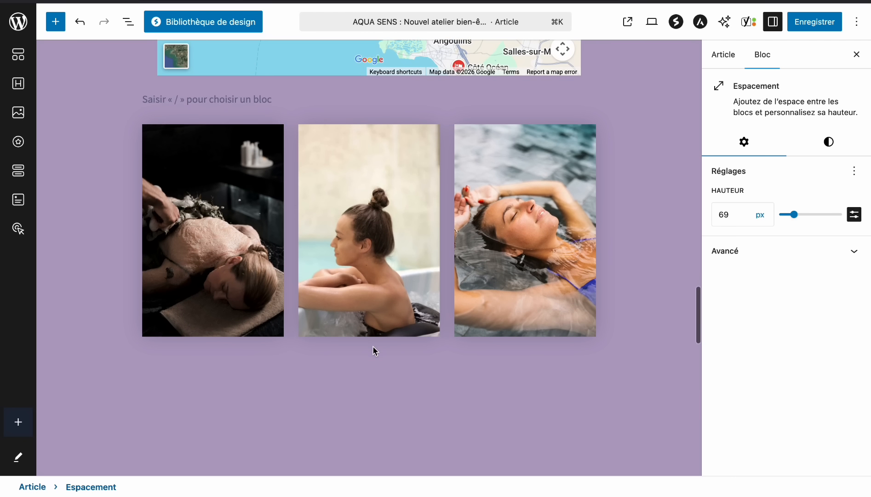
pyautogui.scroll(20, 375, 350)
pyautogui.scroll(4, 373, 351)
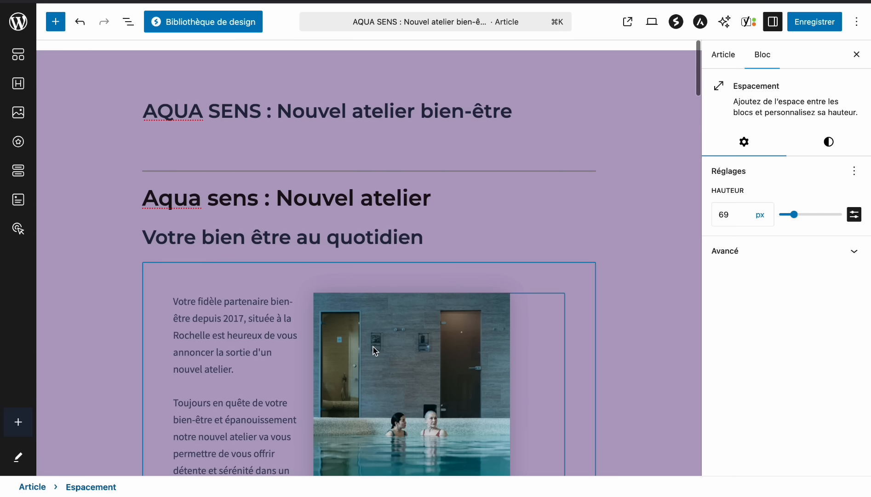
pyautogui.click(450, 179)
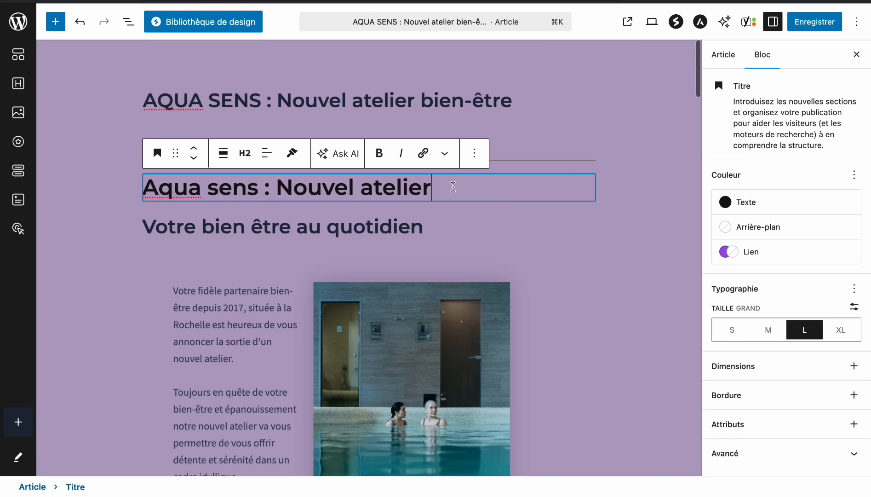
pyautogui.press('Return')
pyautogui.write('/esp')
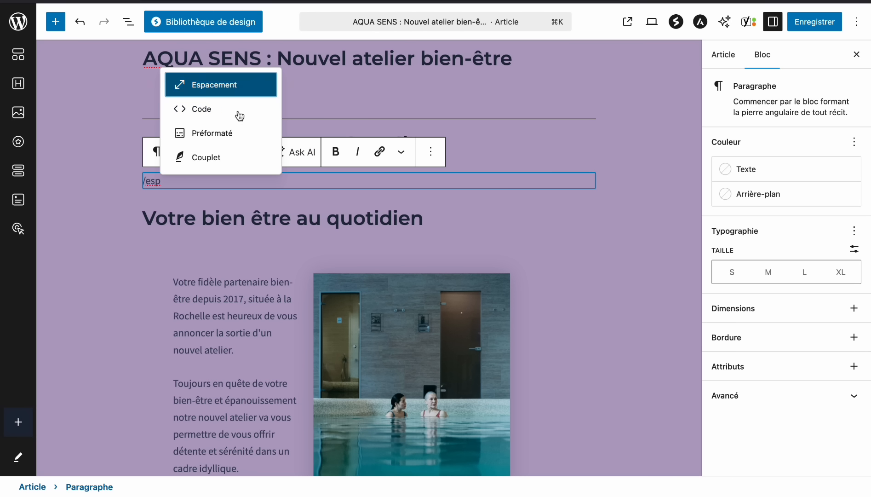
pyautogui.press('Return')
pyautogui.moveTo(375, 228); pyautogui.dragTo(369, 220)
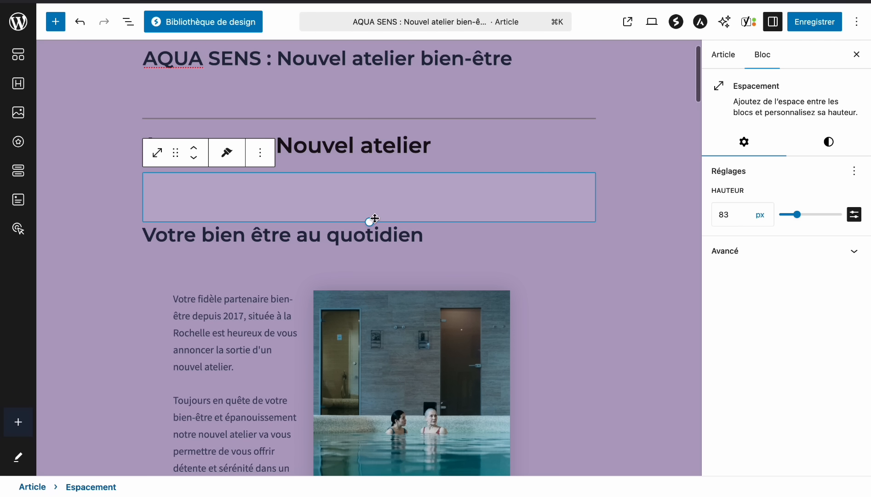
pyautogui.click(194, 148)
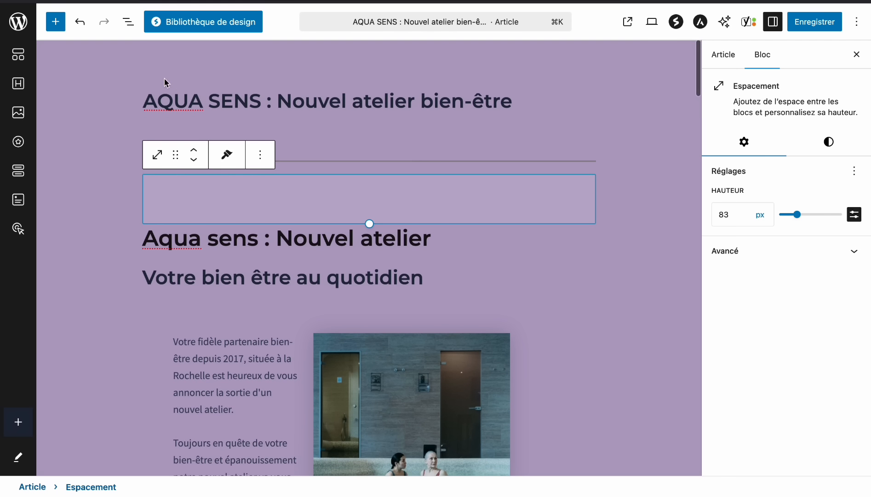
# Review the article's heading structure and its list of blocks in the document overview.
pyautogui.click(128, 21)
pyautogui.click(127, 54)
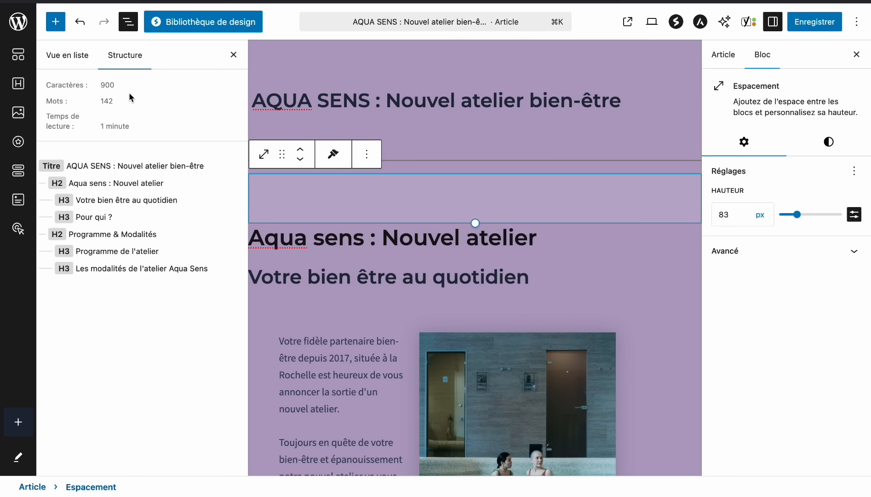
pyautogui.click(75, 53)
pyautogui.scroll(-3, 140, 337)
pyautogui.scroll(3, 140, 336)
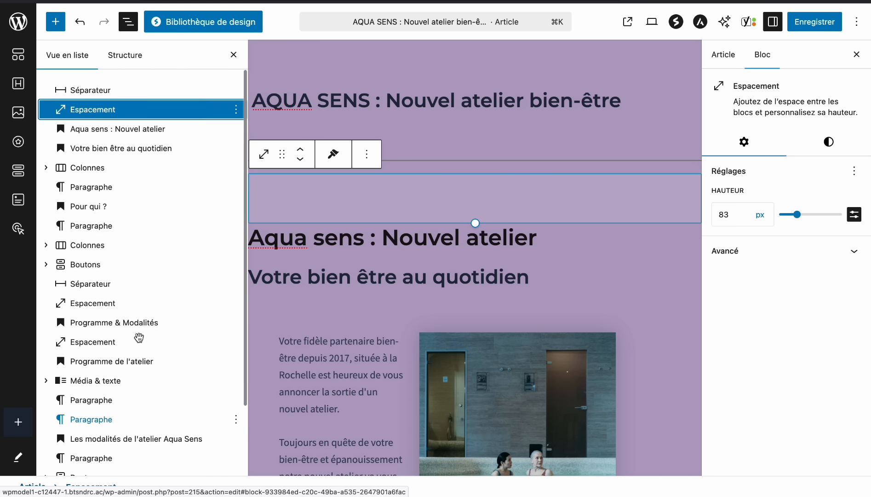
pyautogui.click(233, 55)
# Begin the article's Yoast meta description with the text: Aqua sens lance un nouvel atelier "Mer & Bien-être".
pyautogui.scroll(-10, 409, 224)
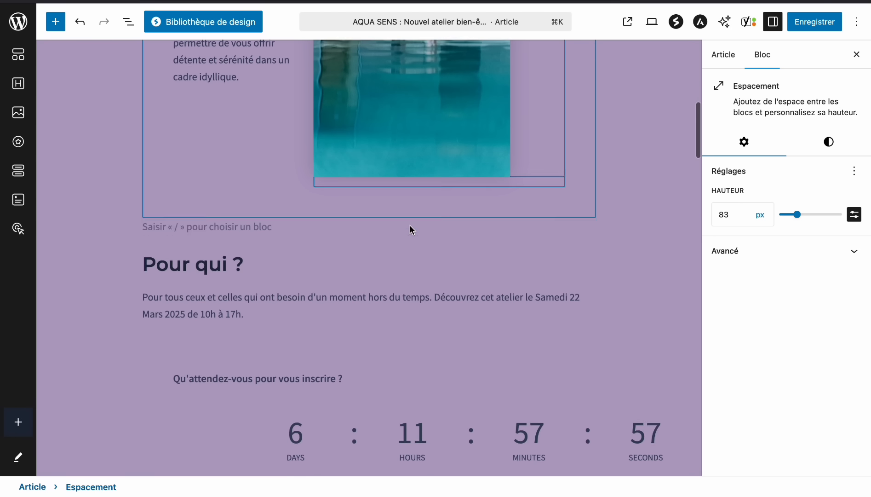
pyautogui.scroll(-15, 411, 228)
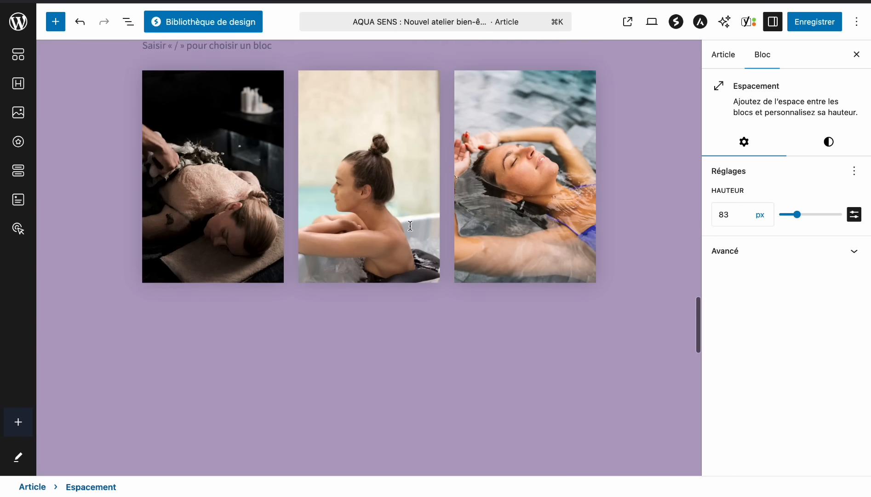
pyautogui.scroll(-10, 411, 229)
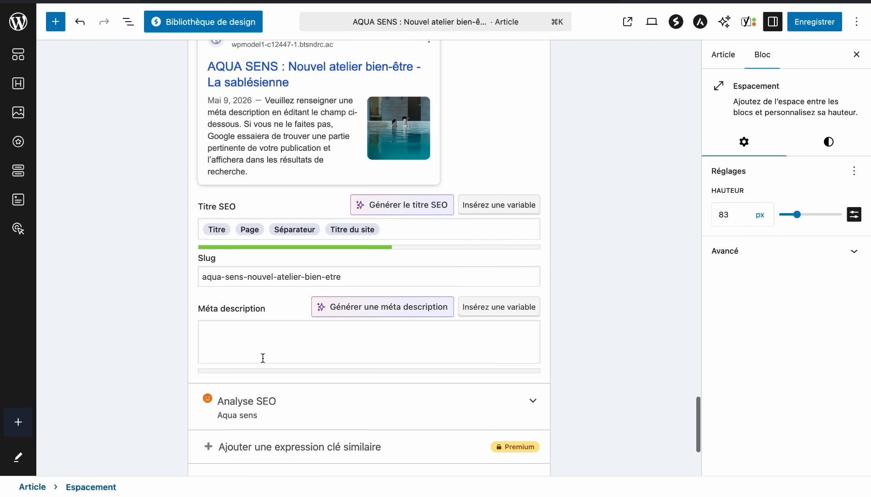
pyautogui.click(262, 358)
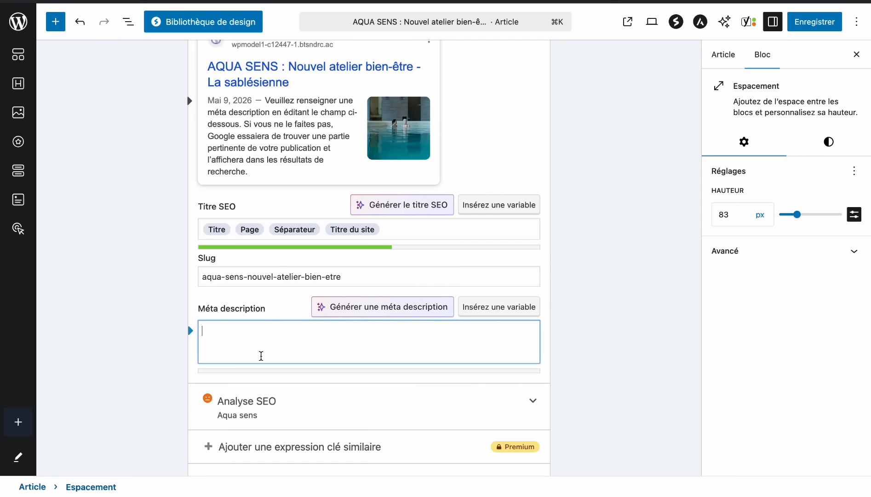
pyautogui.write('A')
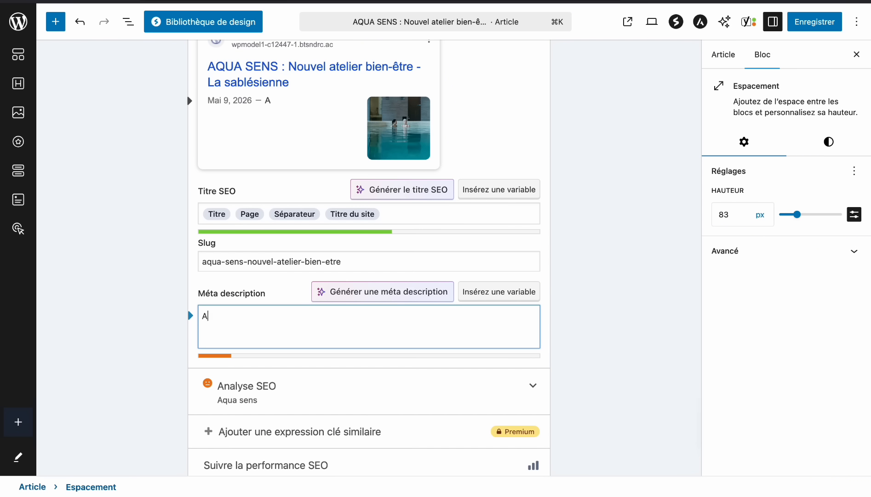
pyautogui.write('qua sens lance un')
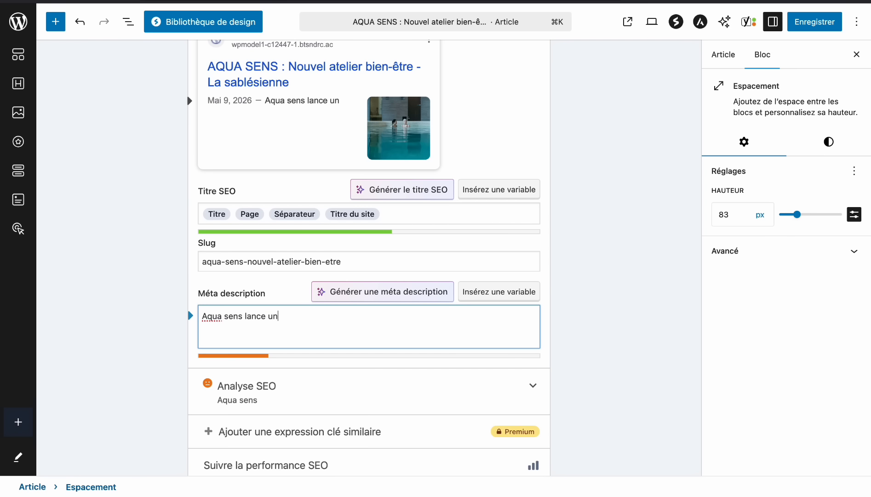
pyautogui.write(' nouvelka')
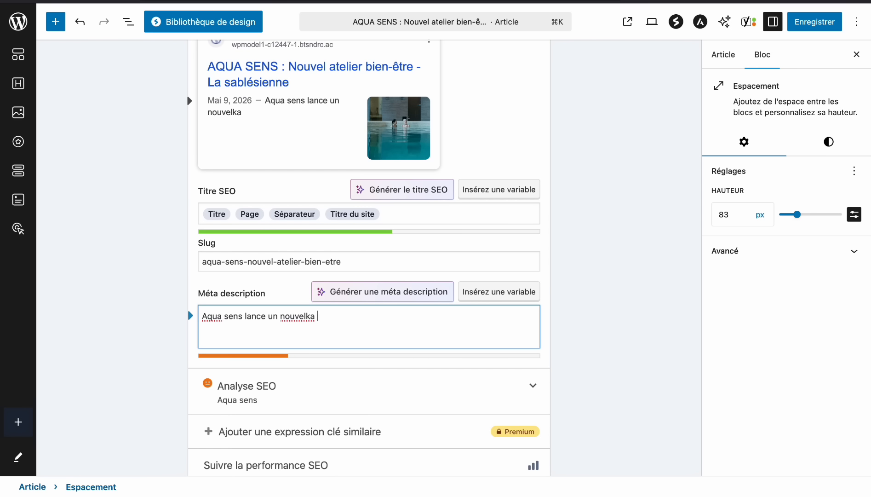
pyautogui.press('BackSpace')
pyautogui.press('BackSpace')
pyautogui.press('BackSpace')
pyautogui.write(' atelier')
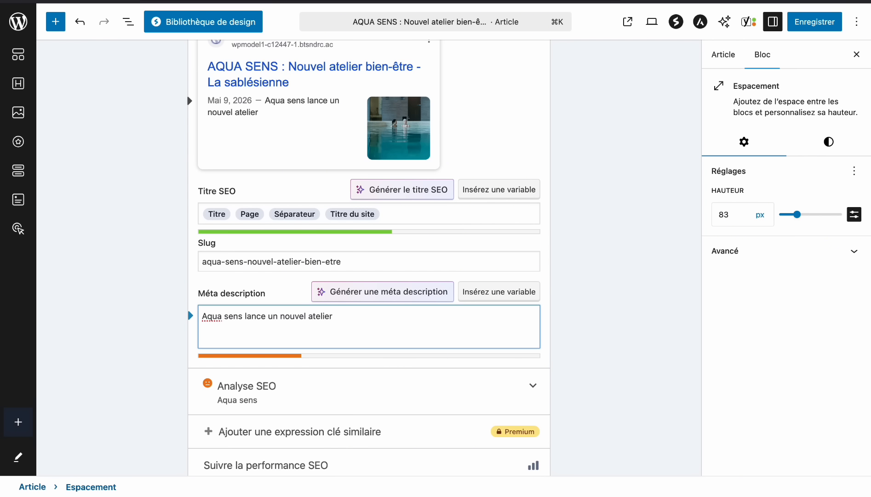
pyautogui.write(' "Mer & Bien-être')
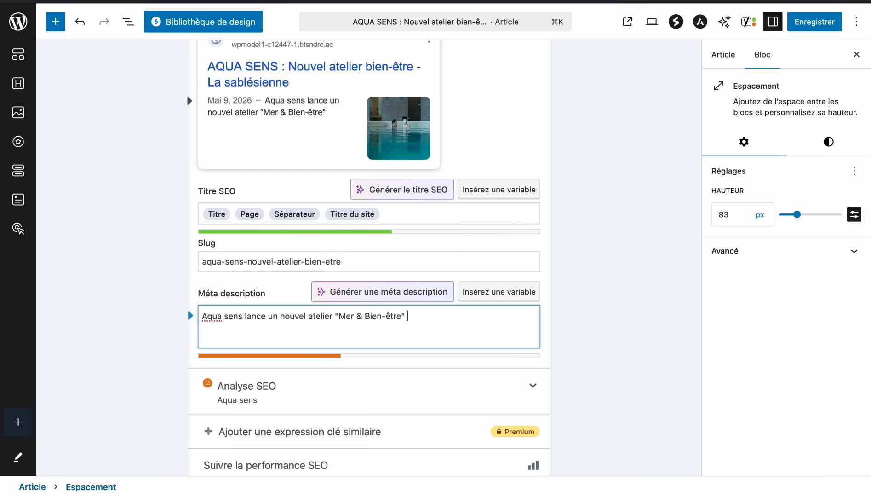
# Complete the meta description with: le samedi 25 mars de 10h à 17h. 100% gratuit ! On vous attend nombreux.
pyautogui.write('" le a')
pyautogui.press('BackSpace')
pyautogui.write('samedi ')
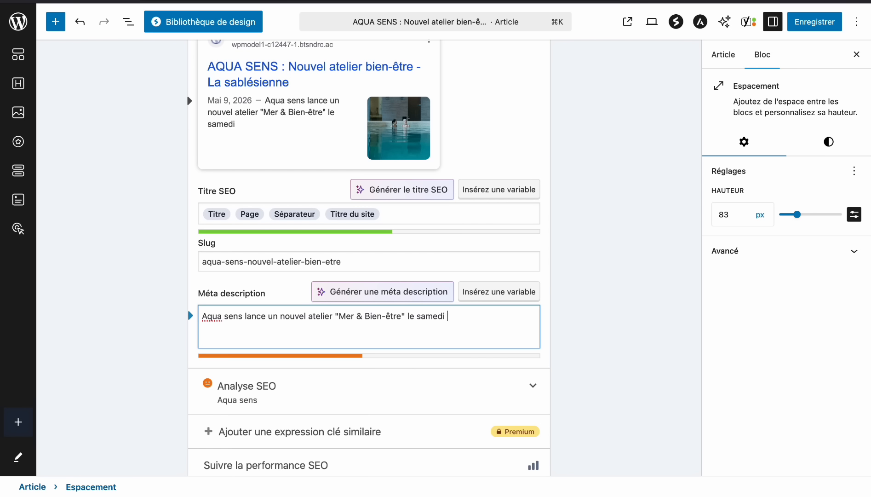
pyautogui.write('25 mars de 10h à 17')
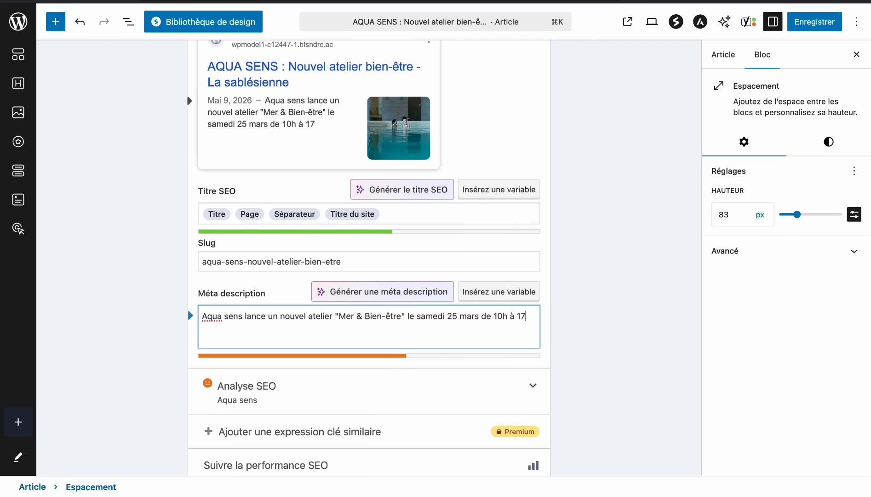
pyautogui.write('h. 100% gratuit on')
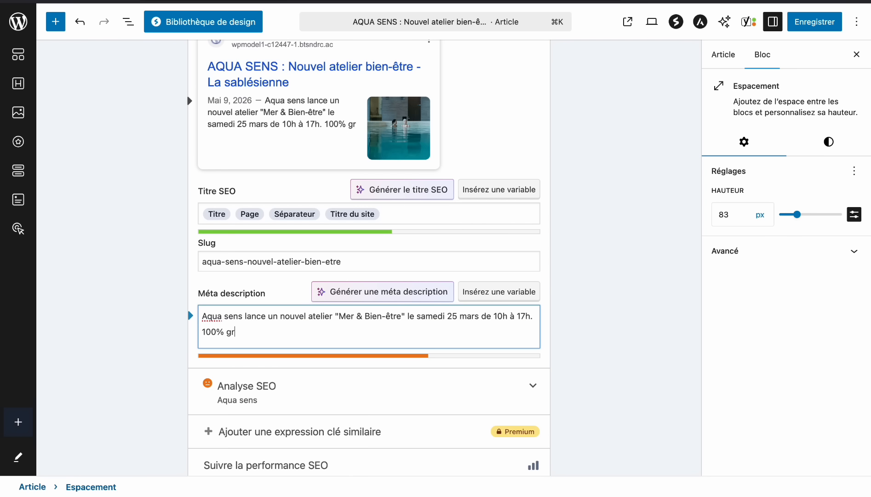
pyautogui.press('BackSpace')
pyautogui.press('BackSpace')
pyautogui.press('BackSpace')
pyautogui.write('! On vous attend')
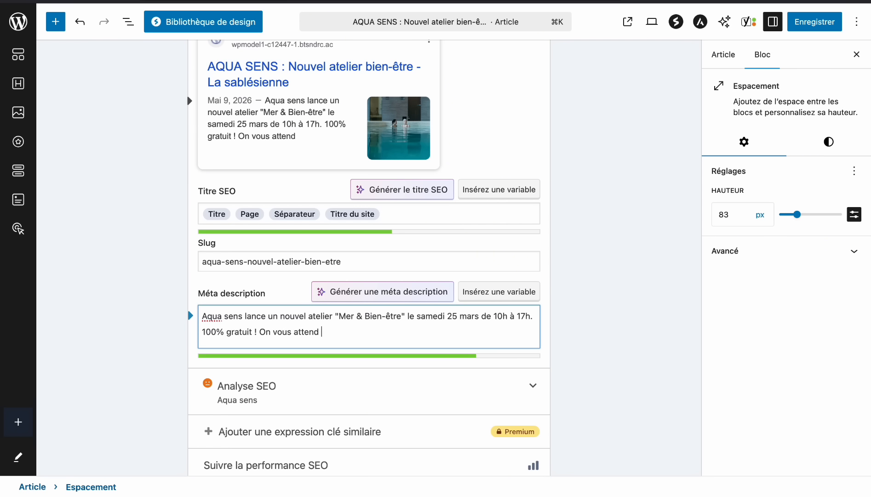
pyautogui.write(' nom')
pyautogui.press('BackSpace')
pyautogui.write('ombreux.')
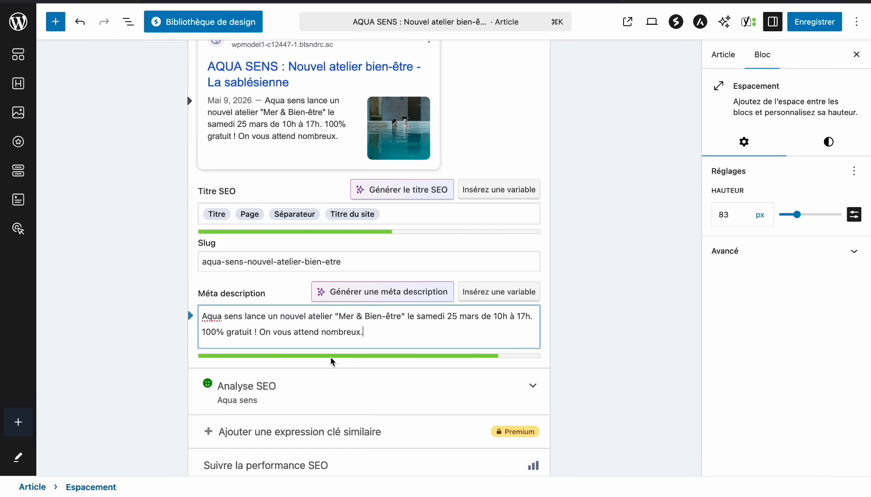
# Expand the Yoast SEO analysis for the key phrase and review the listed problems and improvements against the article content.
pyautogui.scroll(-4, 331, 360)
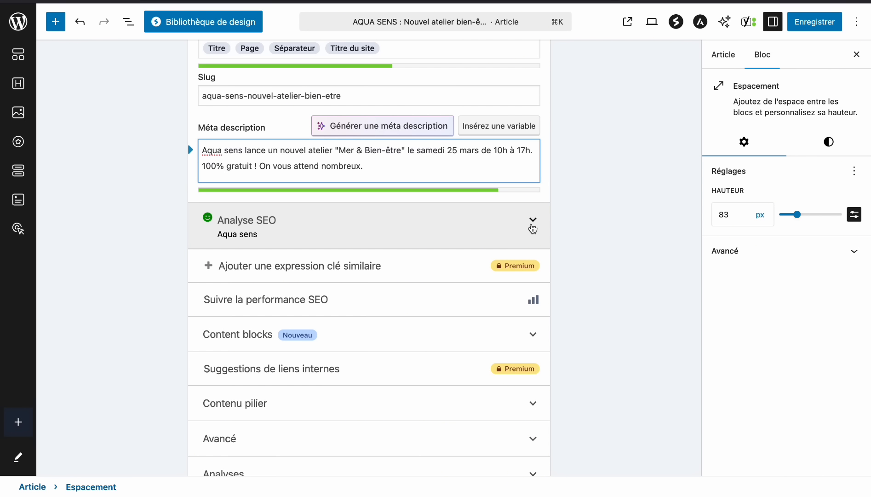
pyautogui.click(532, 225)
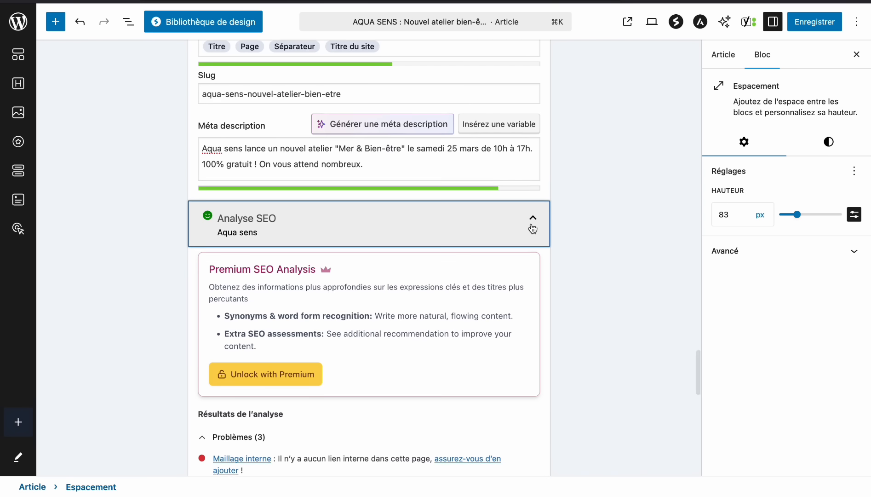
pyautogui.scroll(-3, 532, 228)
pyautogui.scroll(7, 532, 225)
pyautogui.scroll(15, 531, 223)
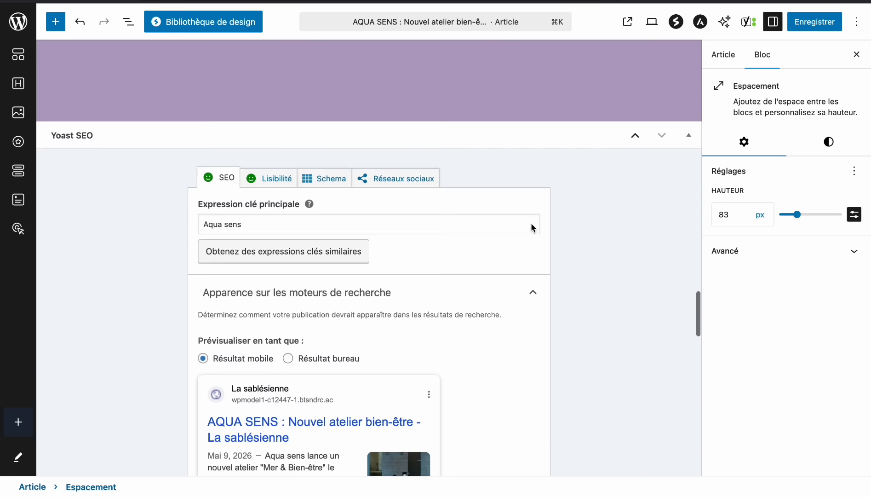
pyautogui.scroll(-12, 531, 222)
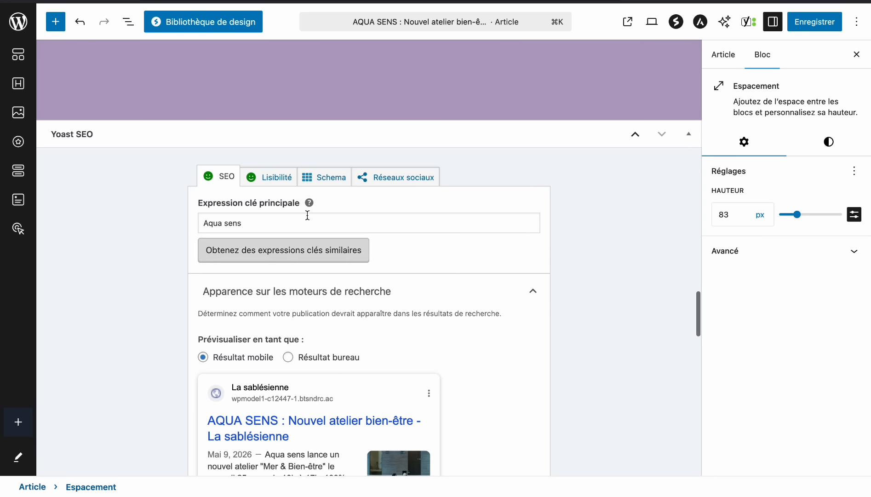
pyautogui.scroll(10, 314, 193)
pyautogui.scroll(20, 313, 190)
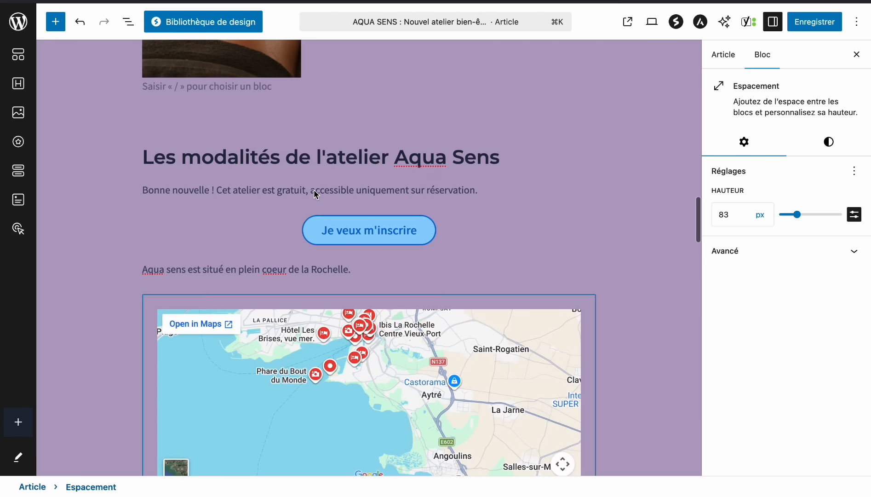
pyautogui.scroll(-20, 314, 194)
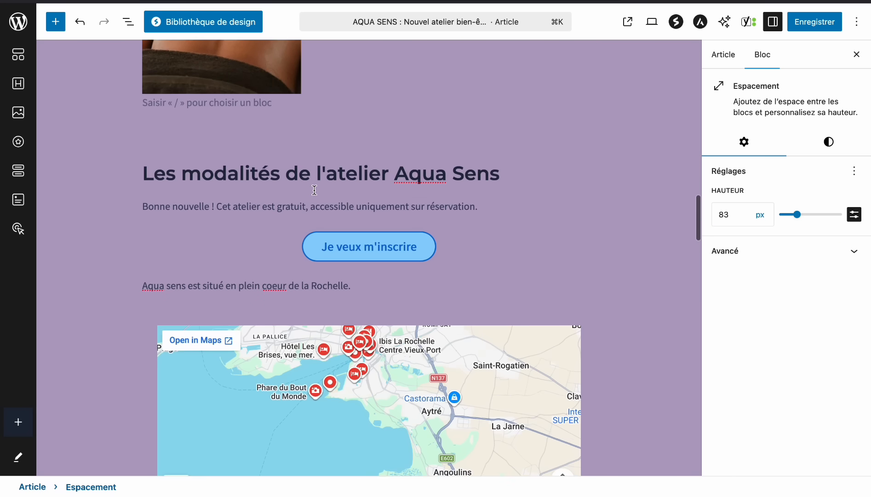
pyautogui.scroll(-9, 313, 189)
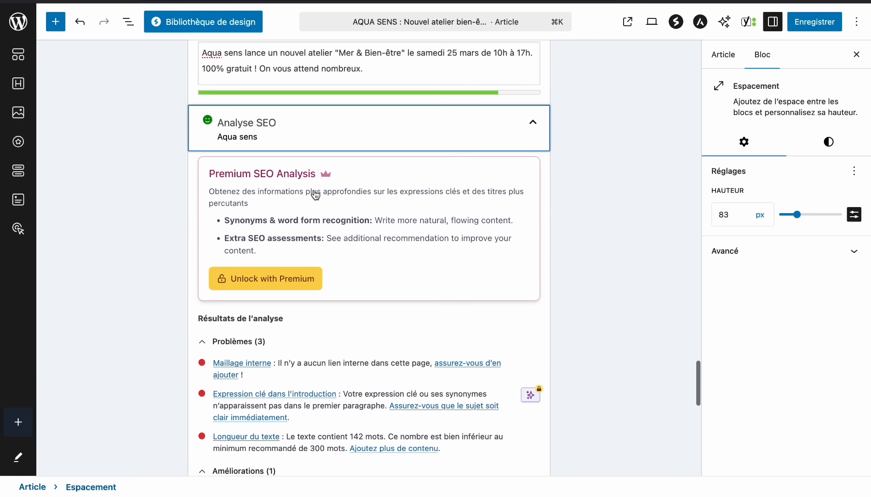
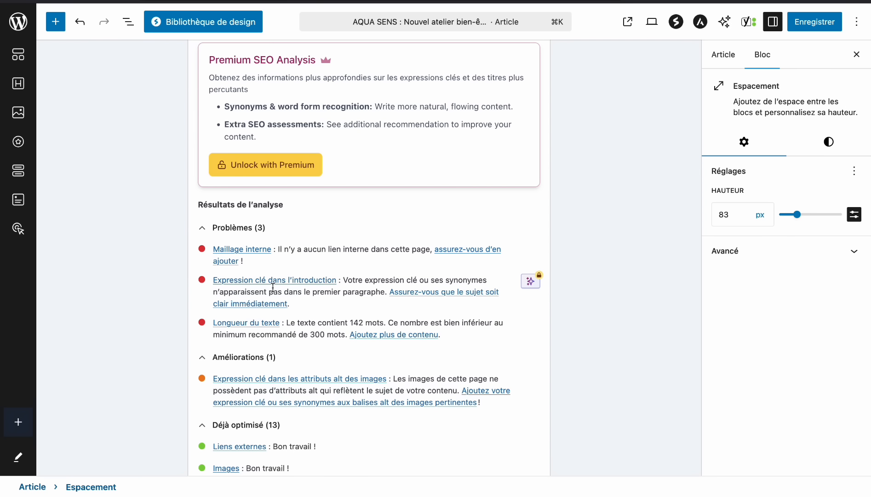
# Set the alternative text of the first gallery image, the body scrub photo, to "Aqua sens".
pyautogui.scroll(15, 273, 288)
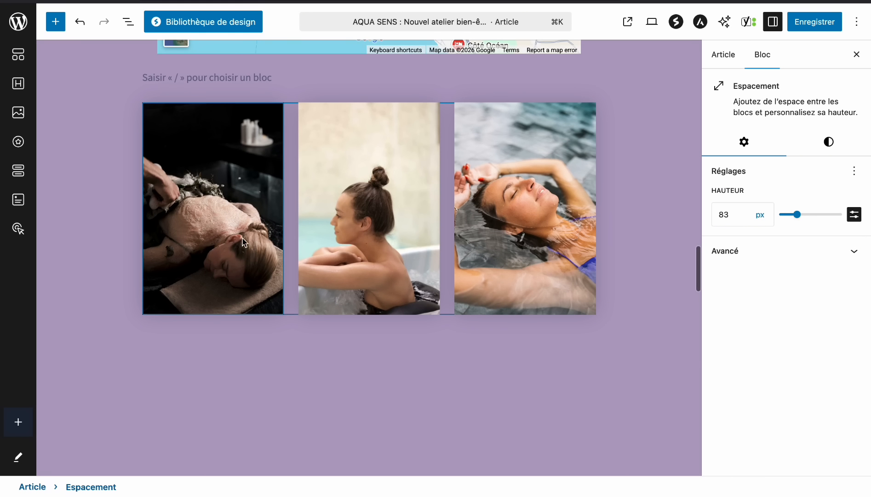
pyautogui.click(238, 232)
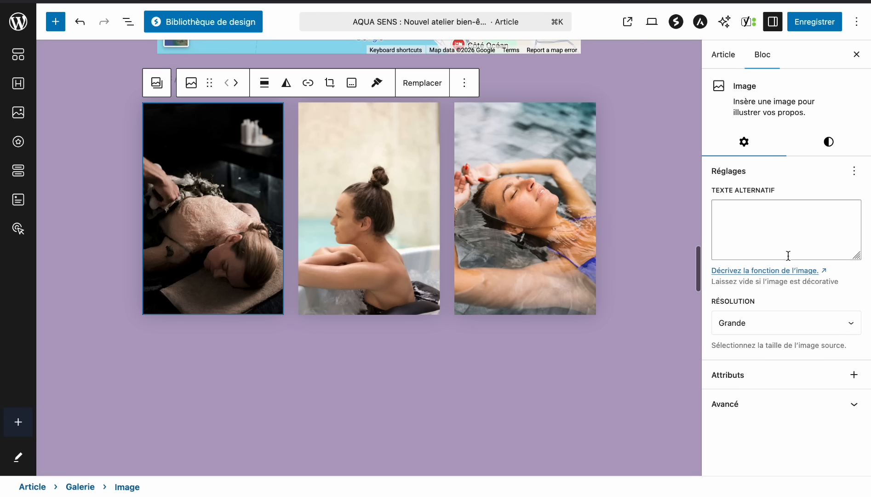
pyautogui.click(787, 236)
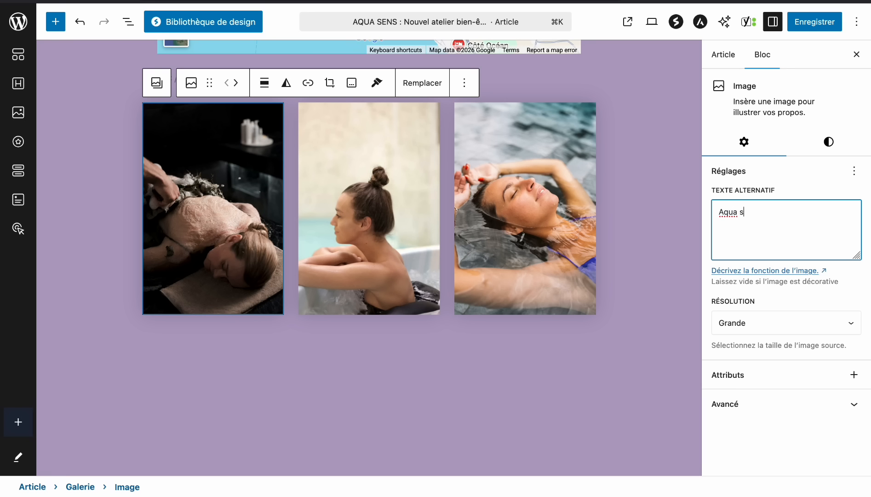
pyautogui.click(259, 174)
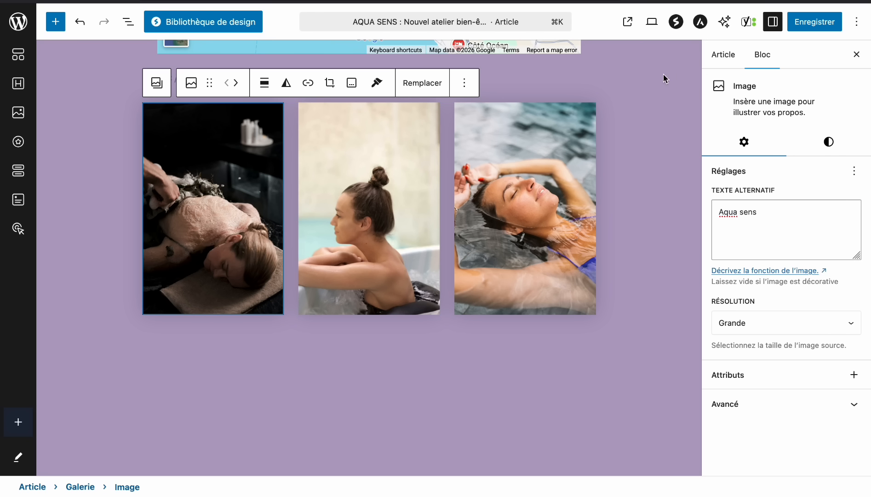
pyautogui.click(773, 22)
pyautogui.click(772, 22)
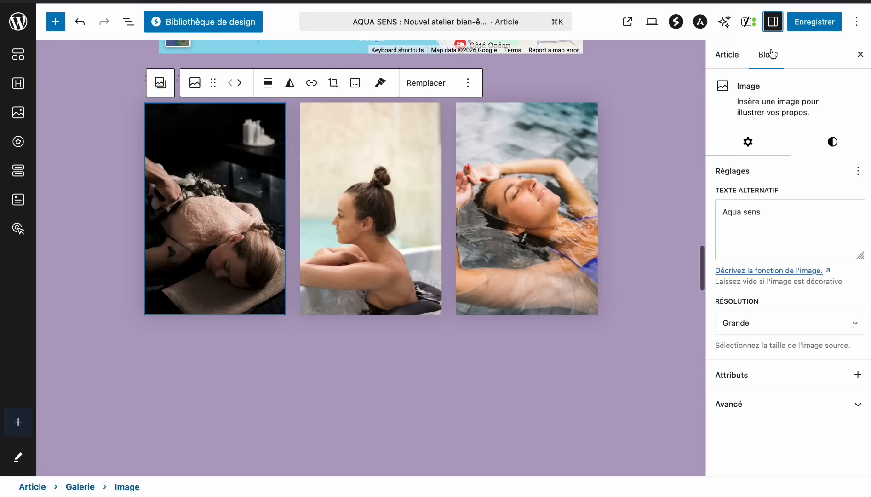
# Set the alternative text of the second and third gallery images to "Aqua sens".
pyautogui.click(386, 211)
pyautogui.click(770, 209)
pyautogui.write('Aqua s')
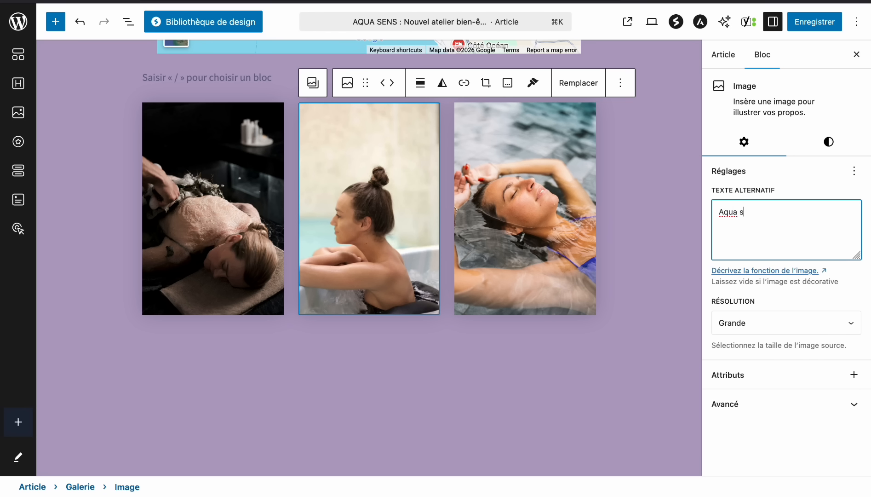
pyautogui.write('ens')
pyautogui.click(517, 189)
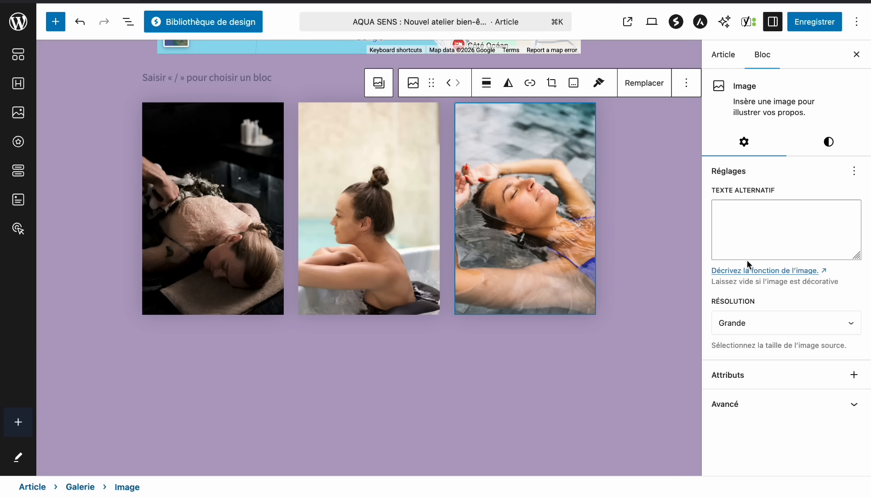
pyautogui.click(746, 219)
pyautogui.write('Aqua sens')
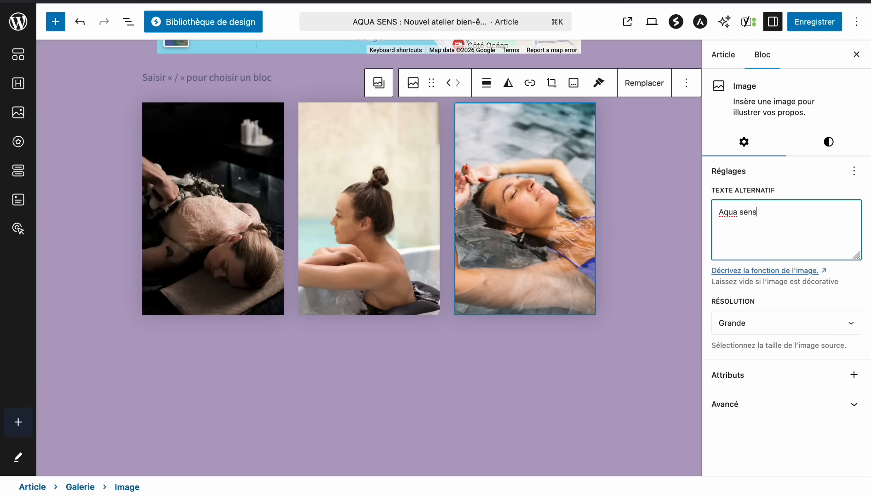
# Set the alternative text of the massage image in the Média & texte block to "Aqua sens" and recheck the SEO analysis results.
pyautogui.scroll(1, 372, 252)
pyautogui.scroll(15, 371, 252)
pyautogui.click(232, 248)
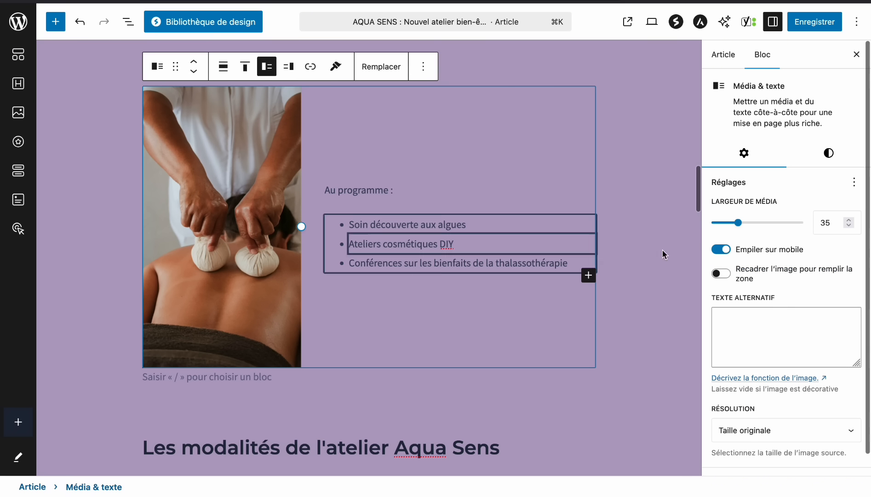
pyautogui.click(774, 333)
pyautogui.write('Aqua sens')
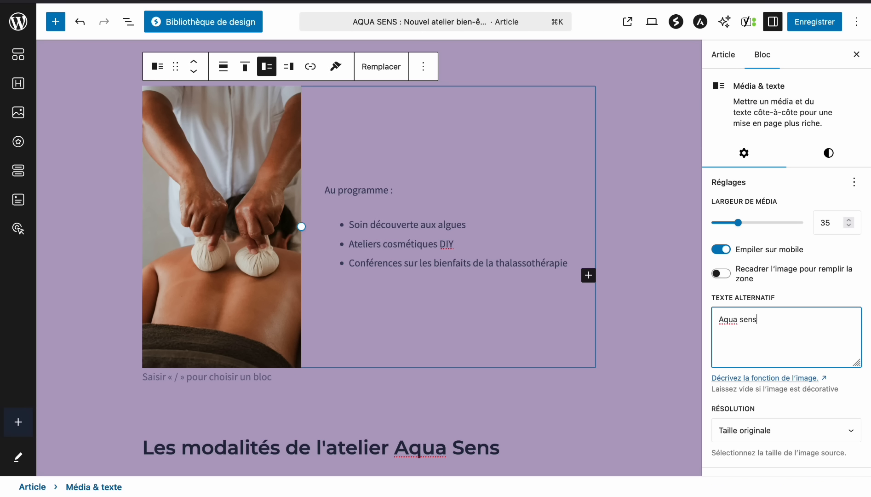
pyautogui.scroll(10, 416, 263)
pyautogui.scroll(-20, 417, 264)
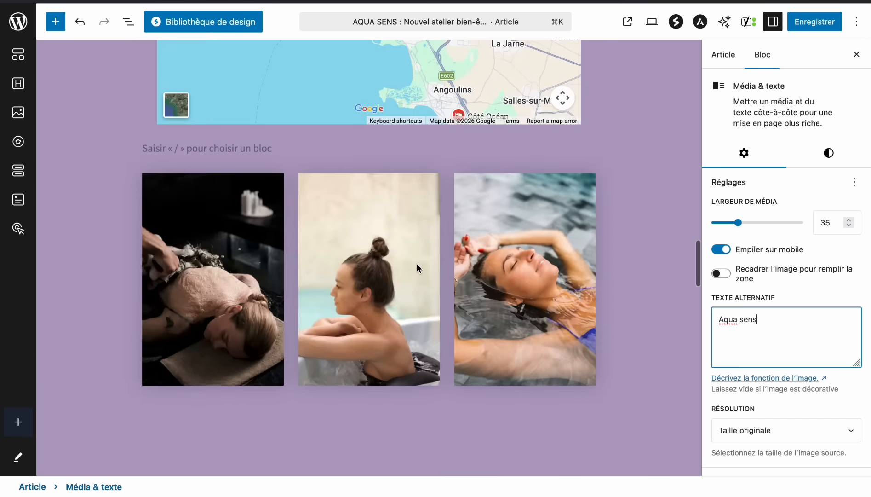
pyautogui.scroll(-12, 417, 268)
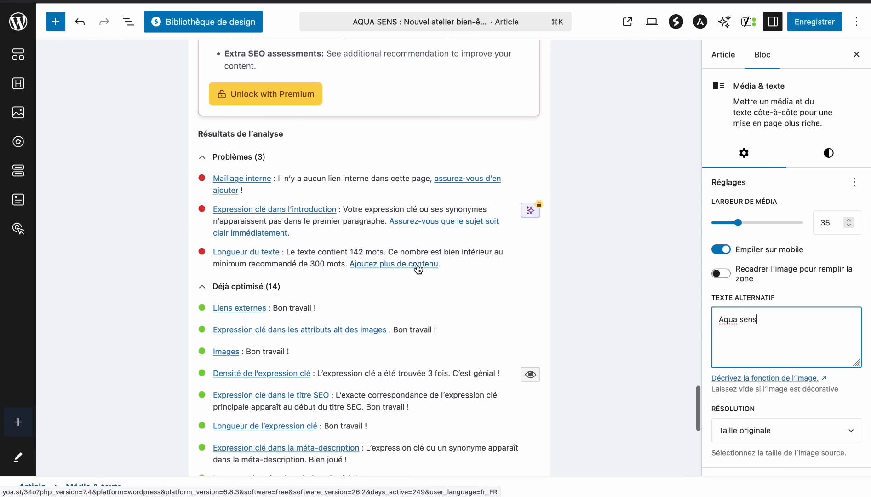
pyautogui.scroll(-2, 416, 268)
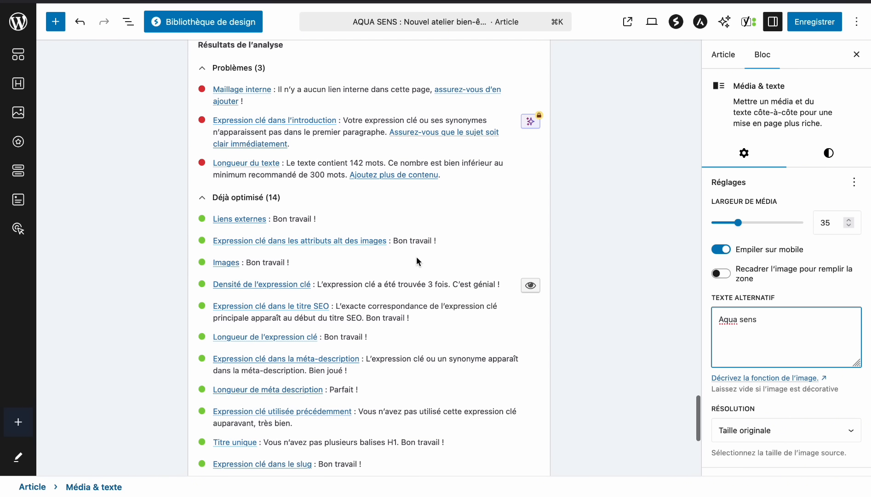
# Add the introductory paragraph "Aqua sens est heureux de vous présenter son nouvel atelier bien-être !" below the article title and recheck the SEO analysis.
pyautogui.scroll(1, 416, 257)
pyautogui.scroll(15, 416, 258)
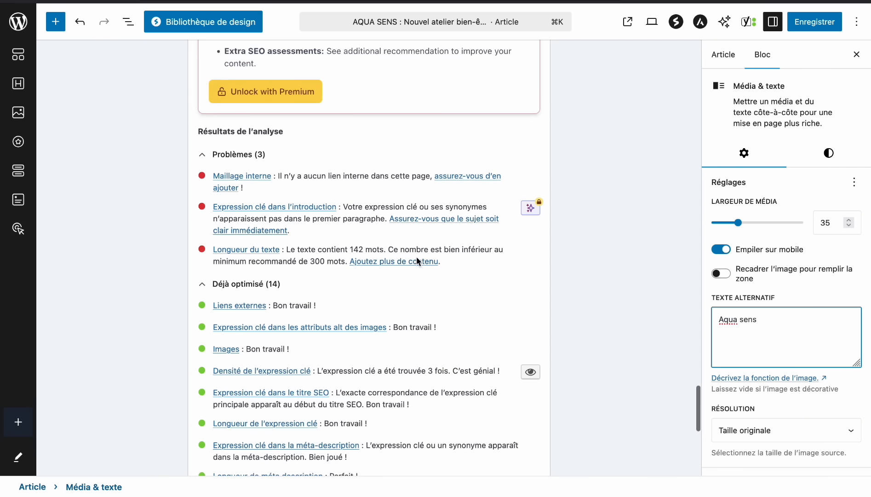
pyautogui.scroll(10, 417, 256)
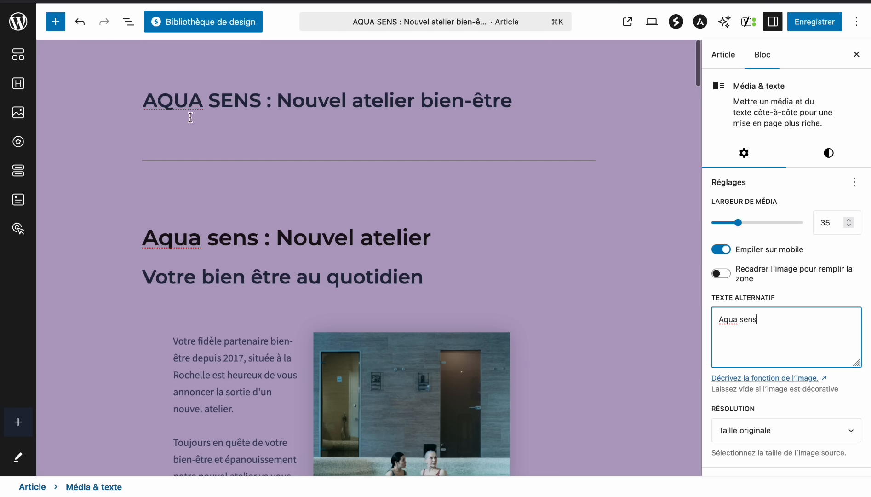
pyautogui.click(517, 103)
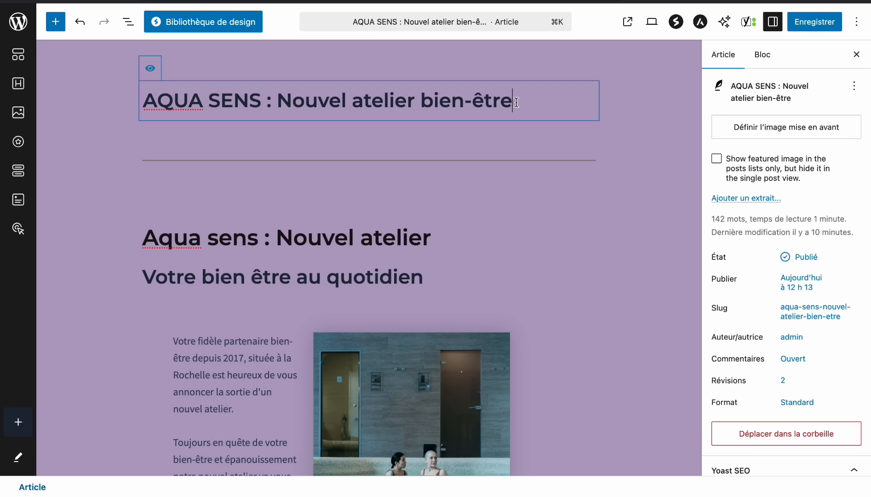
pyautogui.press('Return')
pyautogui.write('Aqu')
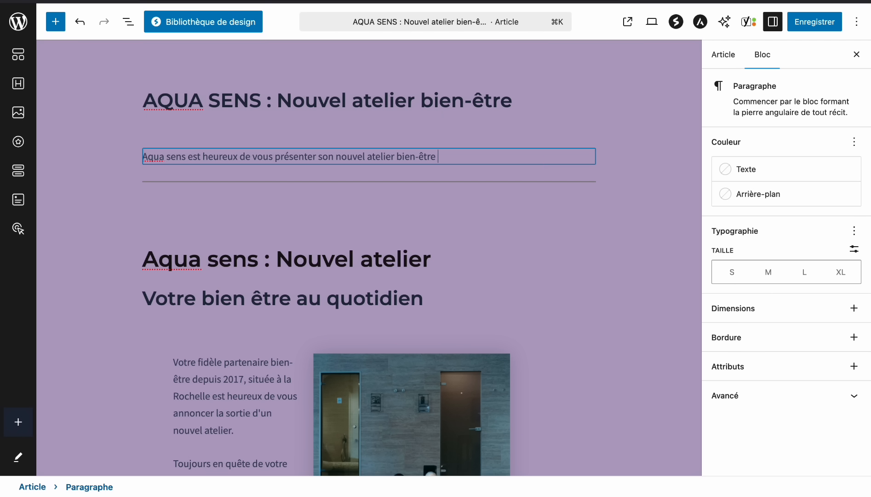
pyautogui.scroll(-10, 368, 258)
pyautogui.scroll(-20, 367, 257)
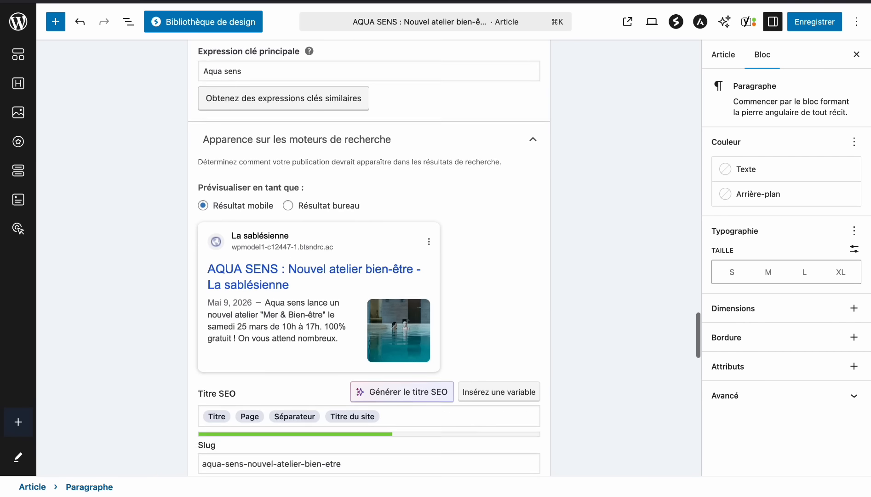
pyautogui.scroll(-2, 368, 258)
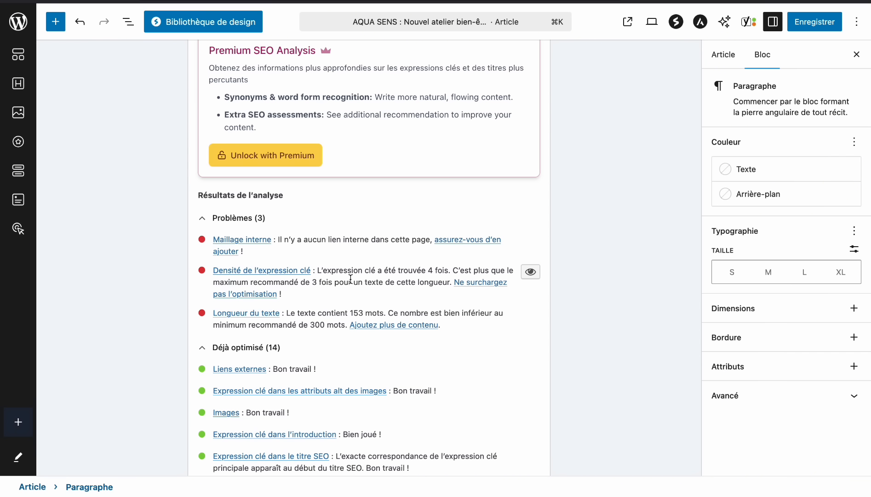
# Try removing "Aqua Sens" from the heading "Les modalités de l'atelier Aqua Sens" and recheck the SEO analysis.
pyautogui.scroll(15, 350, 278)
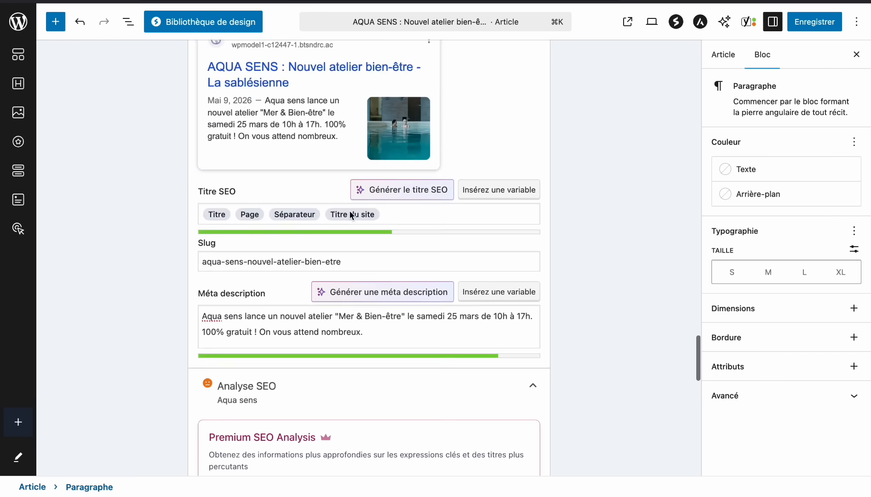
pyautogui.scroll(15, 350, 211)
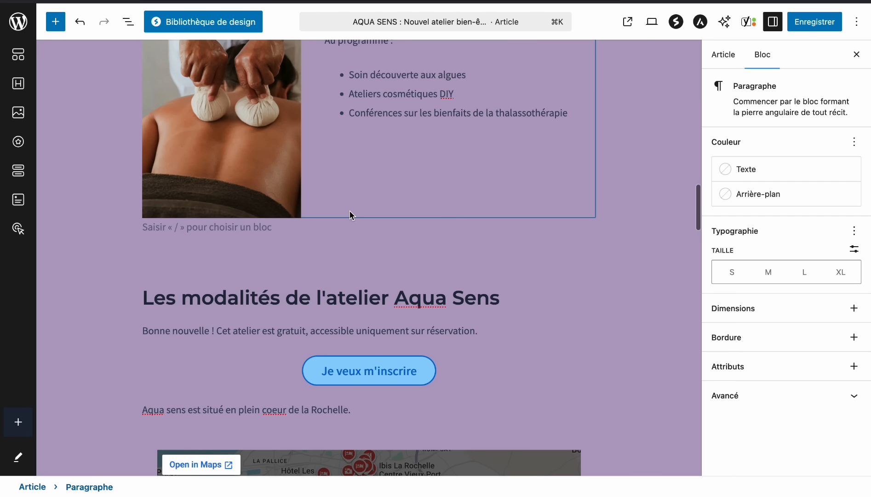
pyautogui.click(421, 322)
pyautogui.click(542, 302)
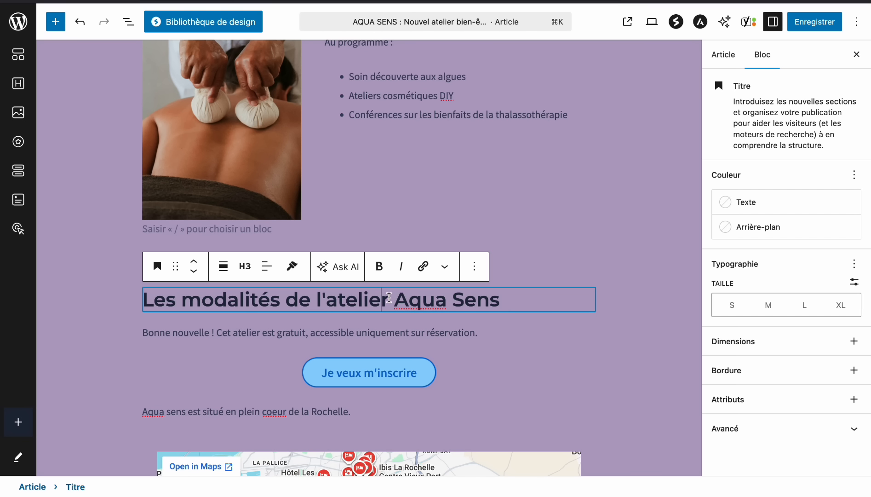
pyautogui.moveTo(389, 298); pyautogui.dragTo(501, 300)
pyautogui.press('BackSpace')
pyautogui.scroll(-20, 501, 300)
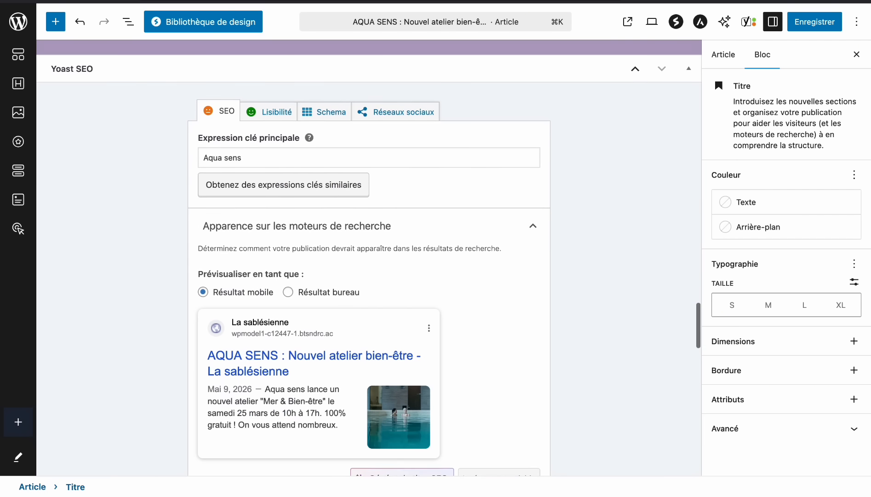
pyautogui.scroll(-15, 368, 257)
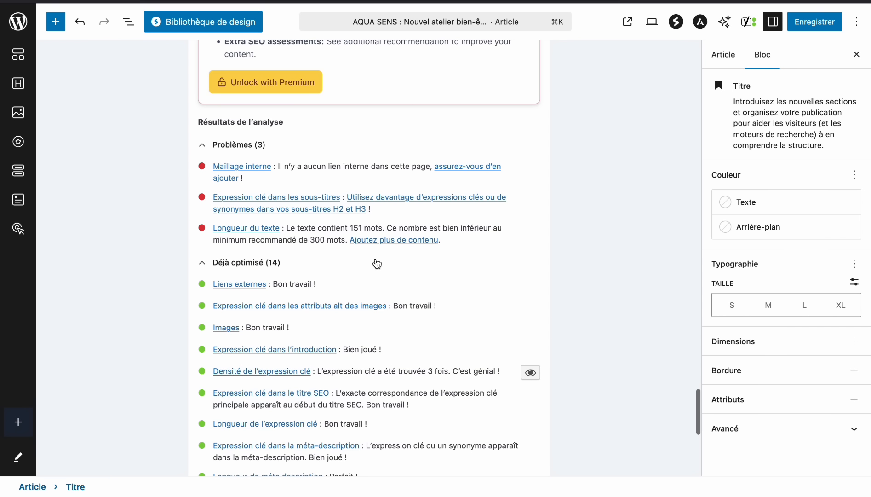
# Restore "Aqua Sens" at the end of the heading about the workshop's modalities.
pyautogui.scroll(20, 349, 230)
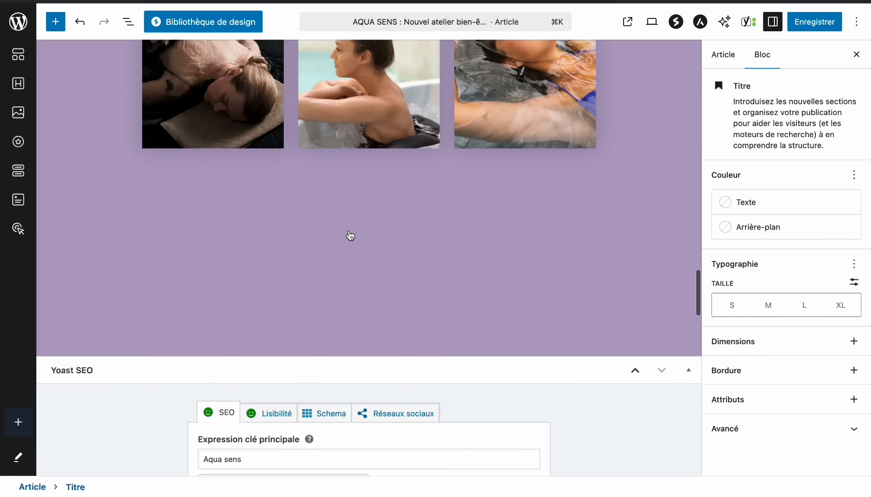
pyautogui.scroll(1, 349, 234)
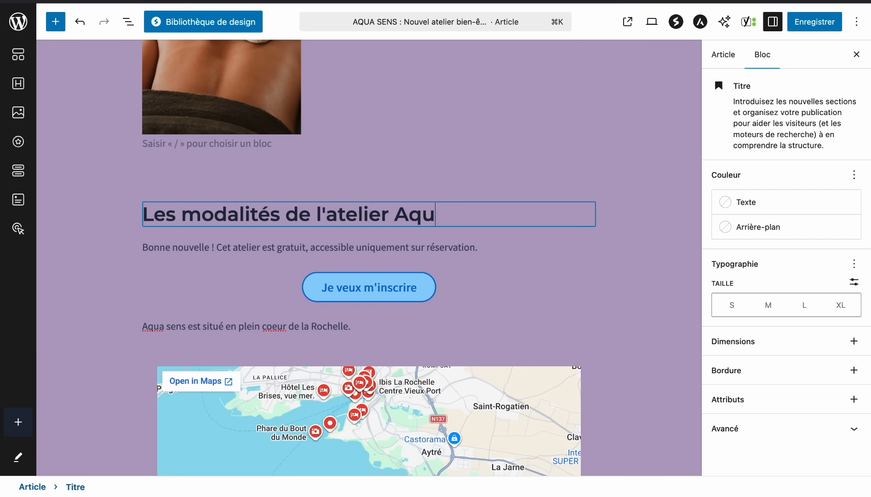
pyautogui.scroll(9, 368, 257)
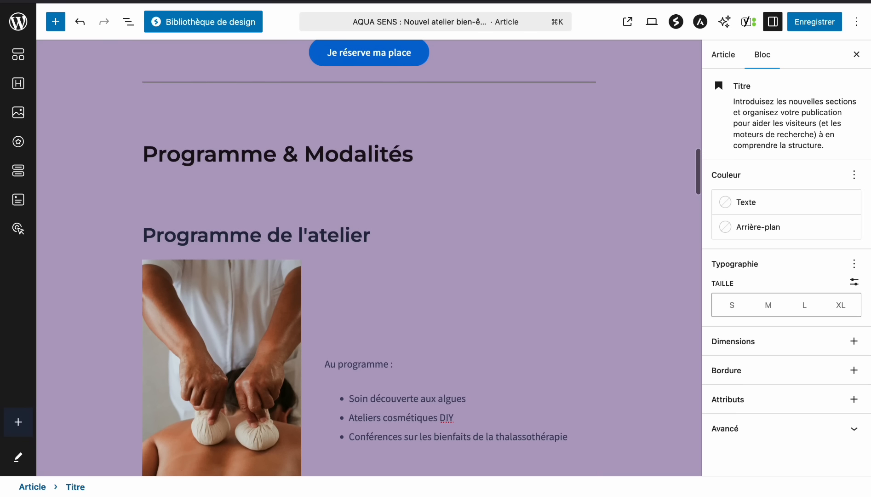
# Reword the location paragraph above the map to "Votre thalassothérapie situé en plein coeur de la Rochelle." and recheck the SEO analysis.
pyautogui.scroll(-8, 368, 257)
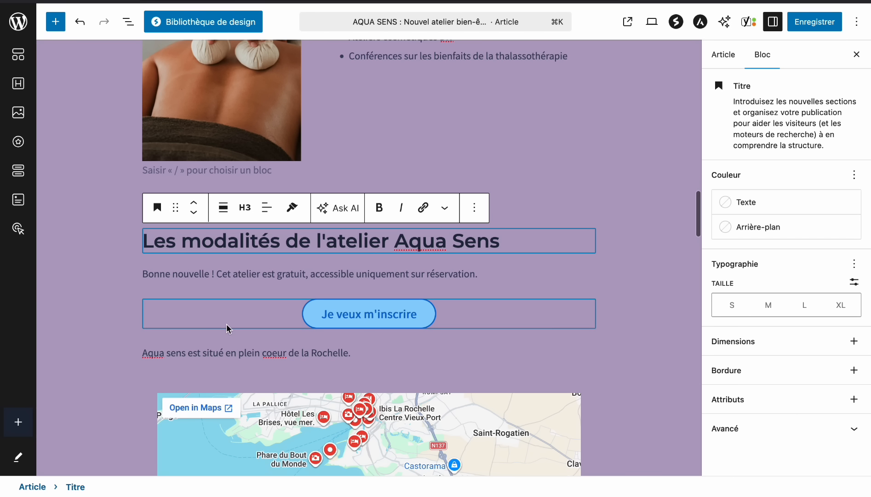
pyautogui.moveTo(205, 355); pyautogui.dragTo(145, 353)
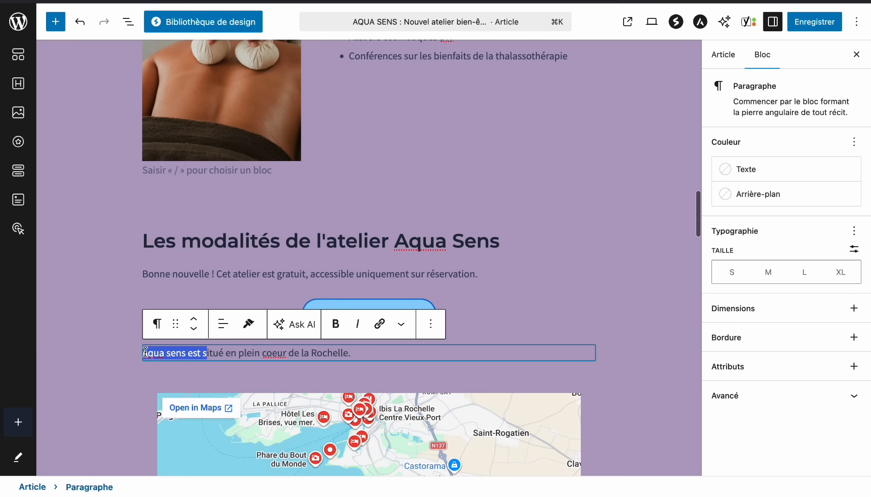
pyautogui.write('Votre ')
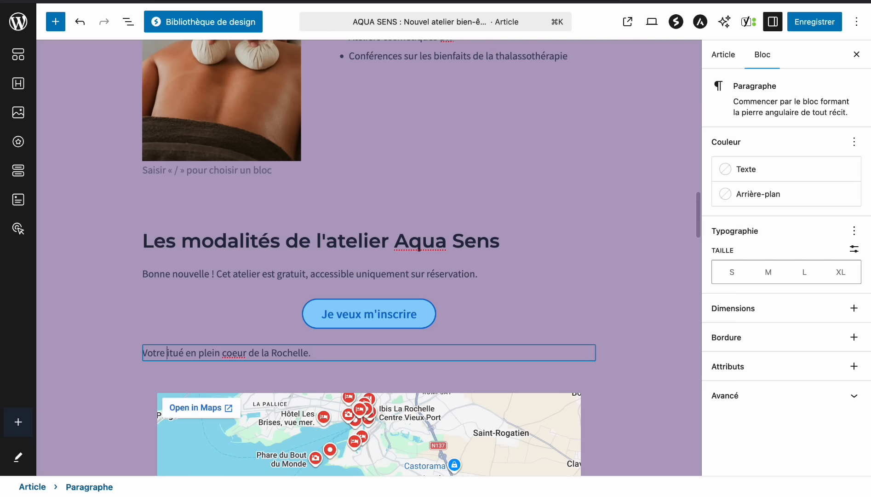
pyautogui.write('thalass')
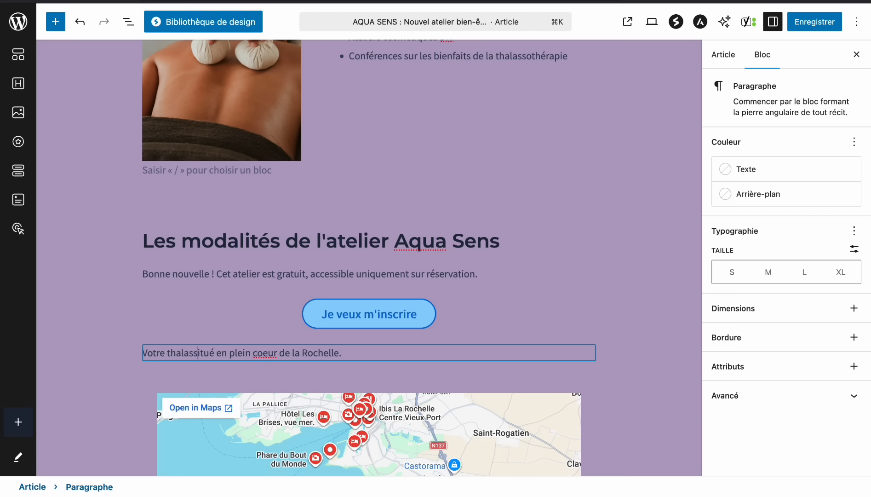
pyautogui.write('othérapie s')
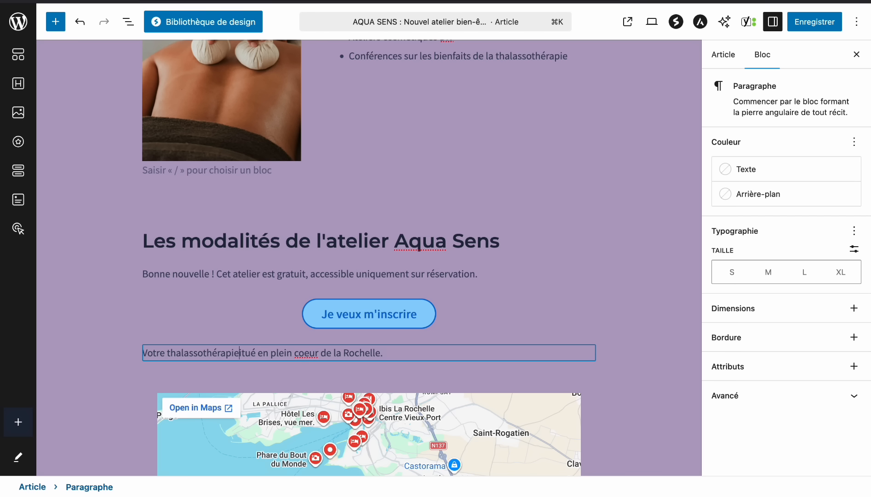
pyautogui.scroll(-12, 369, 257)
pyautogui.scroll(-15, 369, 258)
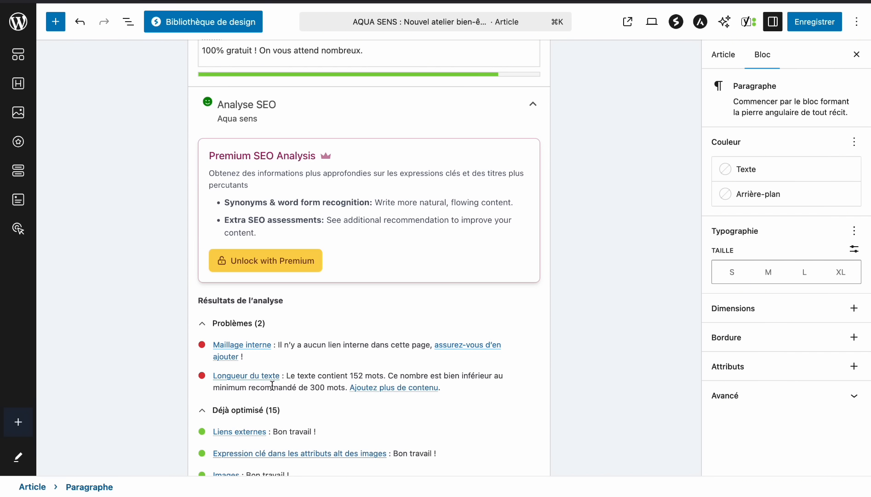
# Examine the article's heading outline, close it, and look over the content down to the Yoast SEO settings.
pyautogui.scroll(20, 272, 385)
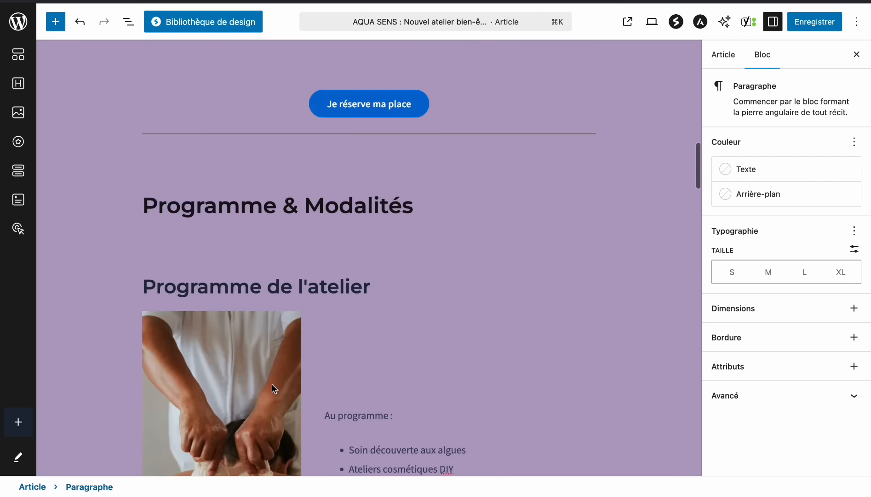
pyautogui.scroll(15, 274, 389)
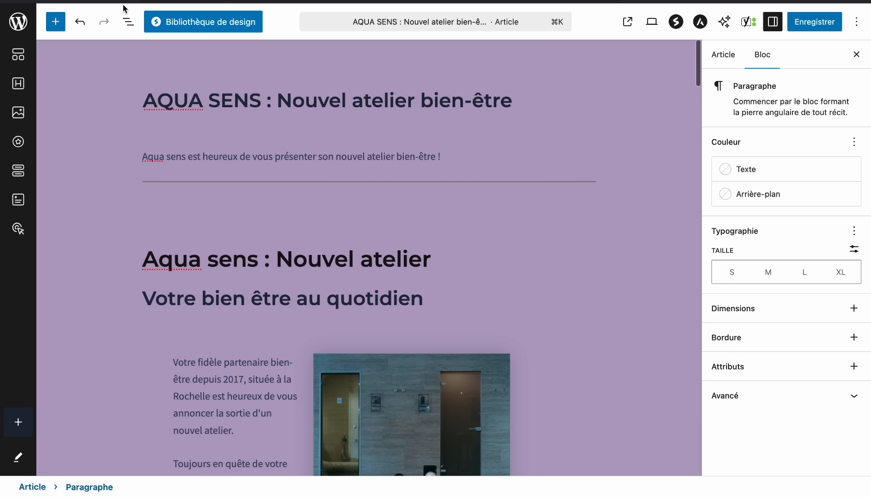
pyautogui.click(133, 27)
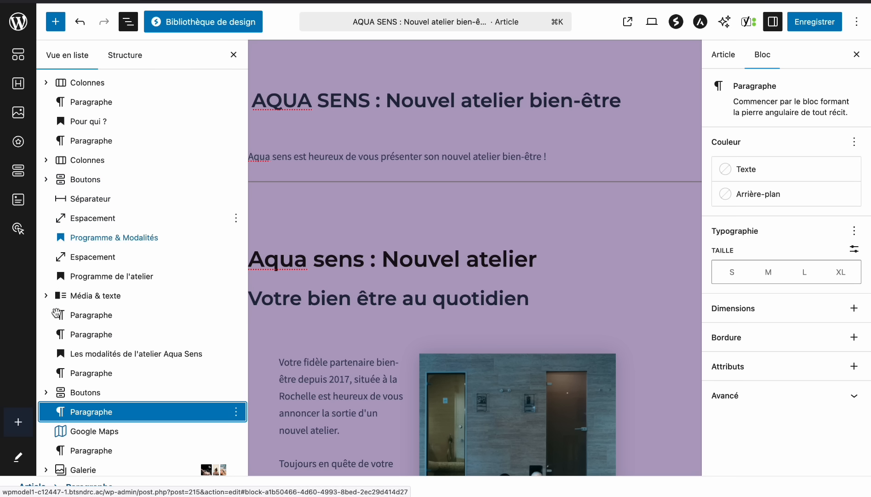
pyautogui.click(122, 65)
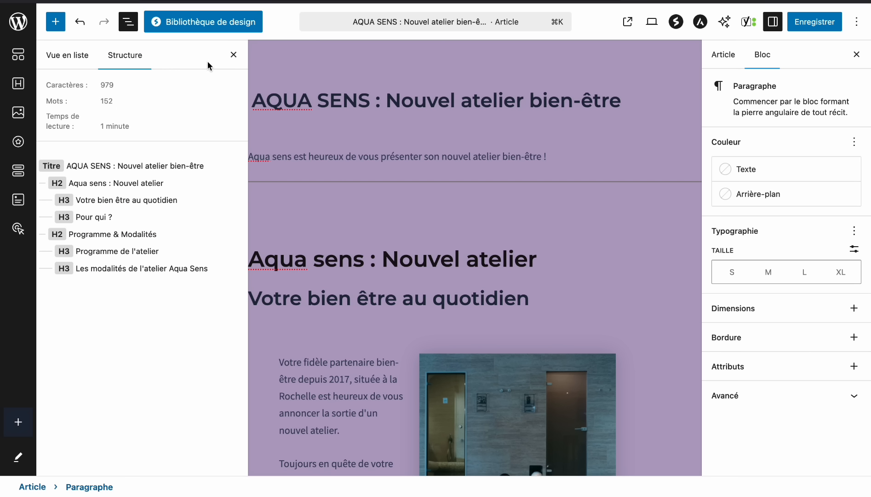
pyautogui.click(234, 55)
pyautogui.scroll(-10, 385, 261)
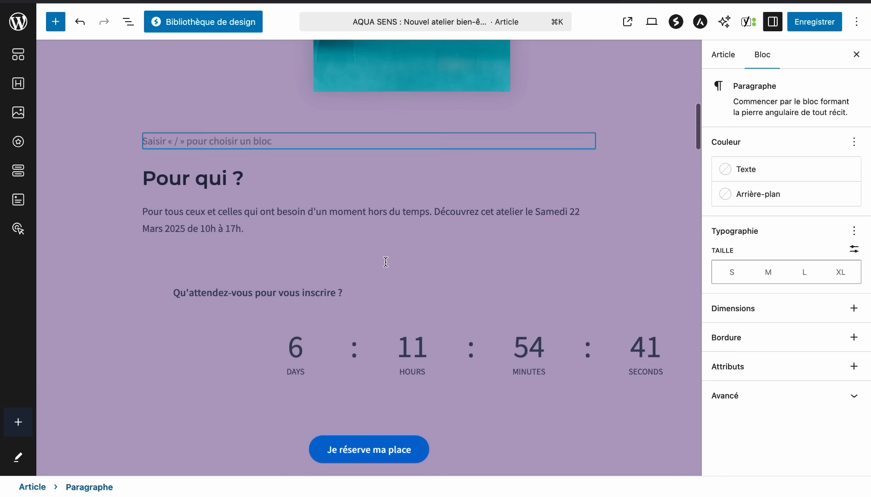
pyautogui.scroll(-20, 386, 261)
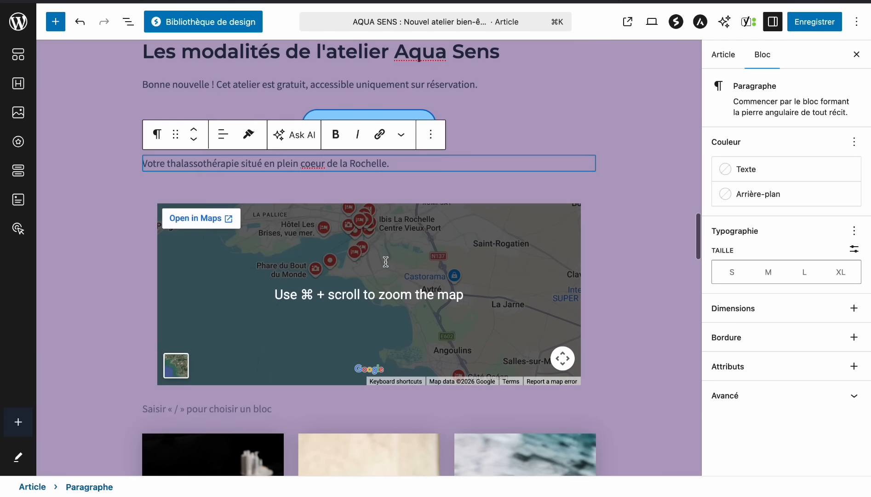
pyautogui.scroll(-15, 386, 261)
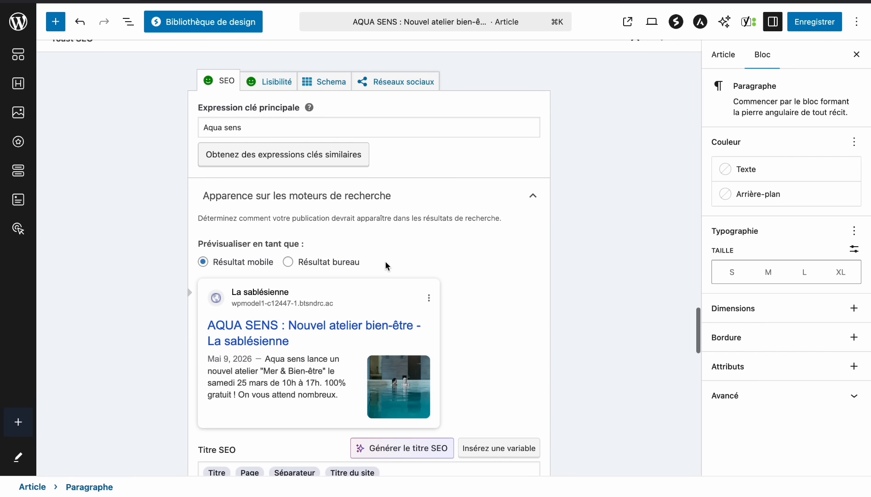
pyautogui.scroll(-6, 386, 265)
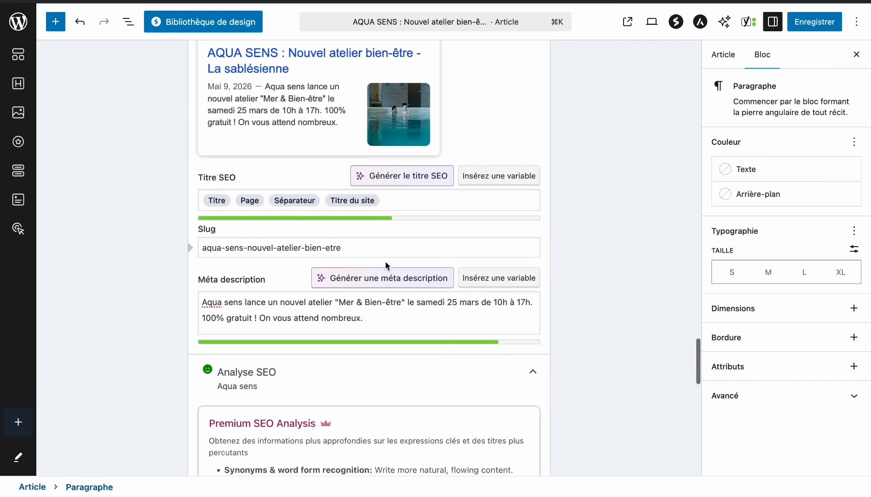
# Switch to Notion and read the remaining annexes of the exam subject down to the correction section.
pyautogui.hotkey('ctrl', 'Up')
pyautogui.click(555, 19)
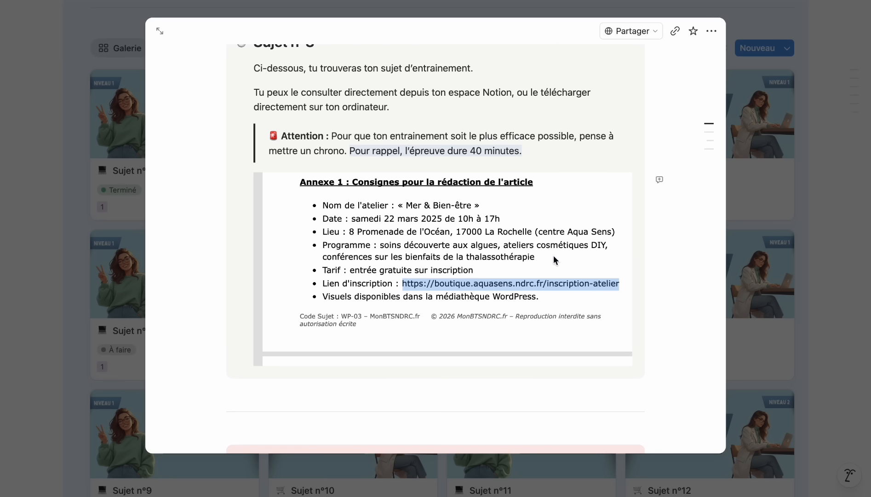
pyautogui.scroll(-10, 553, 256)
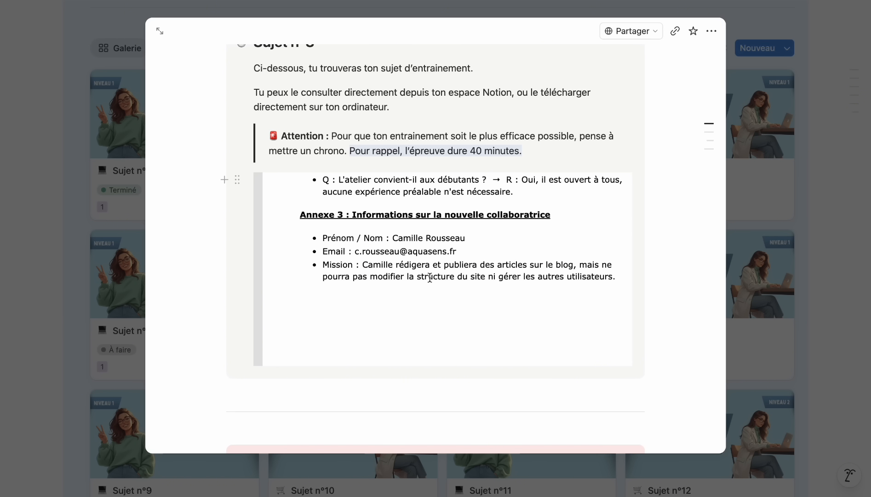
pyautogui.scroll(-5, 430, 277)
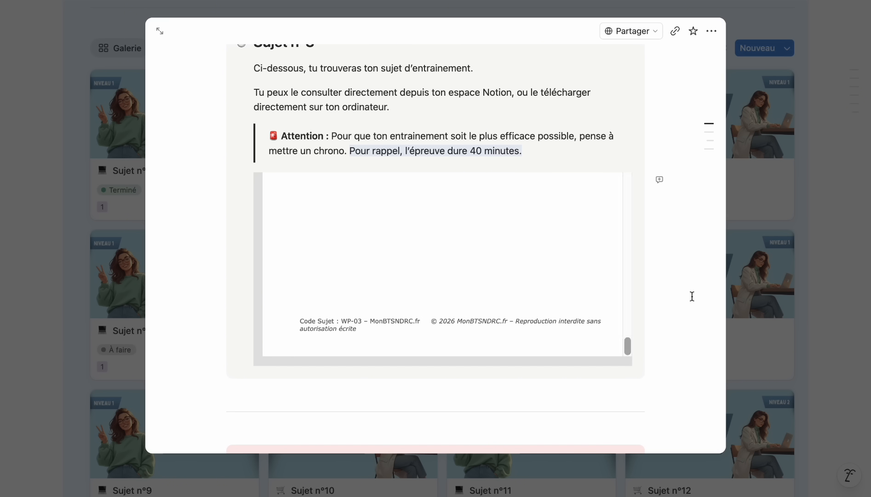
pyautogui.scroll(-12, 704, 301)
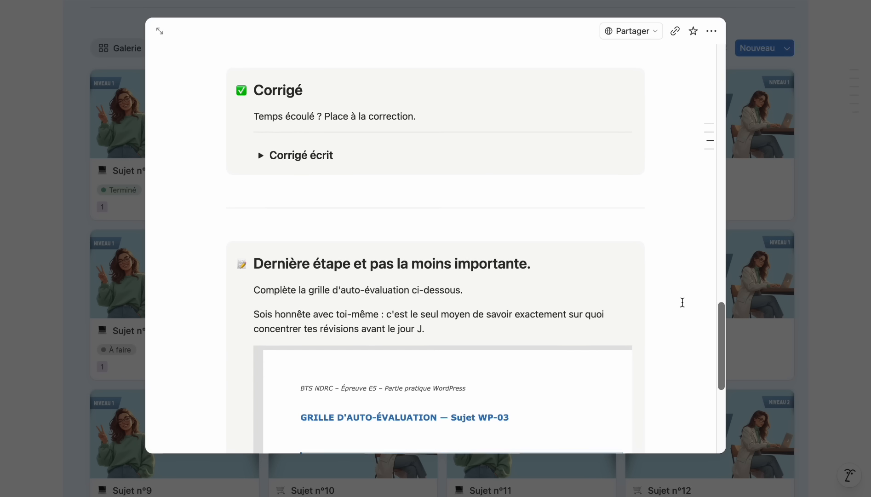
# Expand the written correction "Corrigé écrit" and read it together with the self-evaluation grid for subject WP-03.
pyautogui.click(259, 149)
pyautogui.scroll(-3, 394, 247)
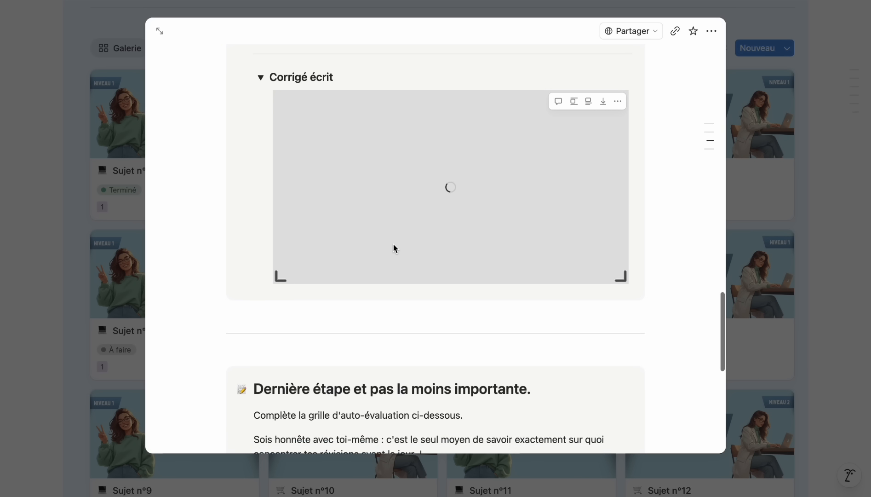
pyautogui.scroll(-5, 395, 250)
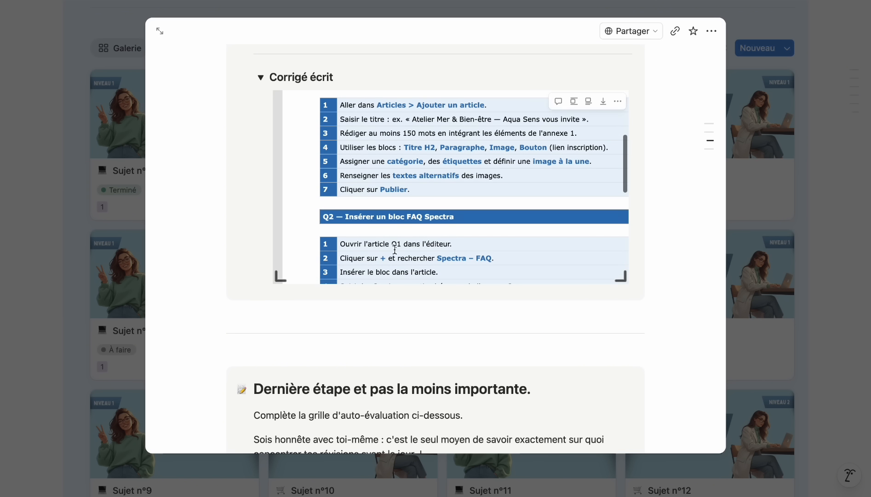
pyautogui.scroll(-8, 395, 250)
pyautogui.scroll(-4, 373, 281)
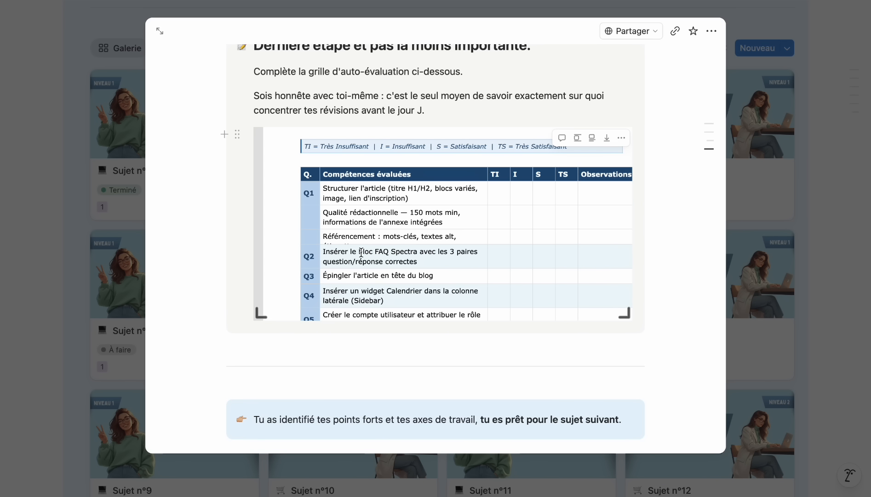
pyautogui.scroll(-4, 362, 252)
# Close the subject page, look over the revision space's upper part, and switch back to the article in Firefox.
pyautogui.click(861, 249)
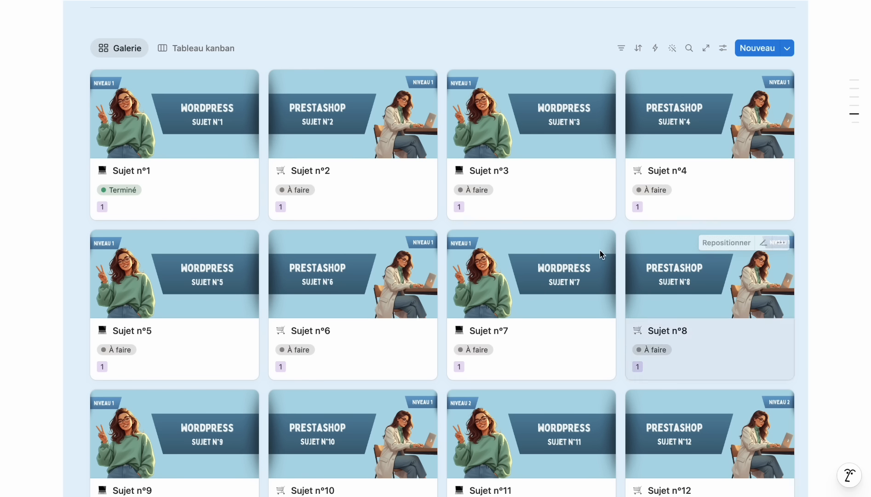
pyautogui.scroll(10, 558, 251)
pyautogui.scroll(20, 558, 253)
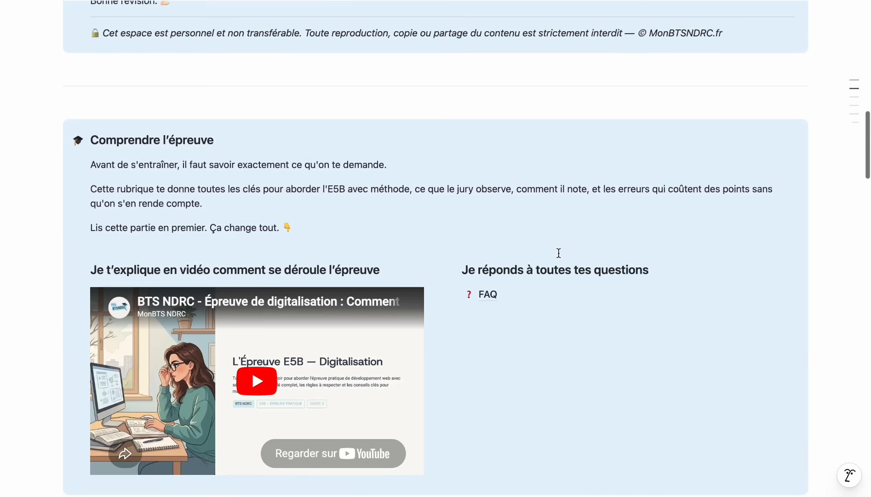
pyautogui.scroll(1, 559, 253)
pyautogui.hotkey('ctrl', 'Up')
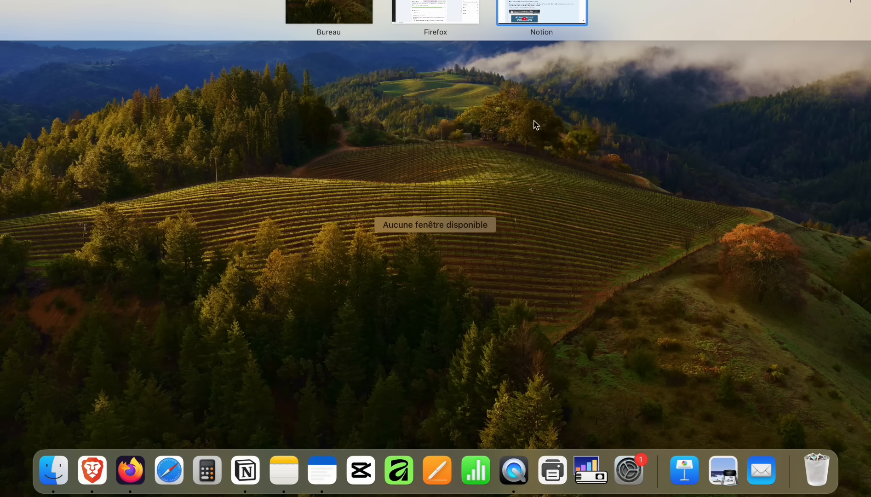
pyautogui.click(473, 12)
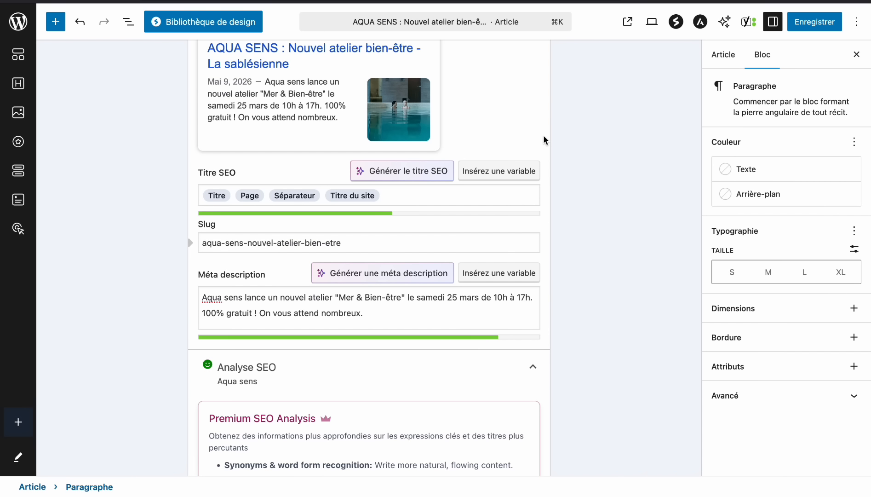